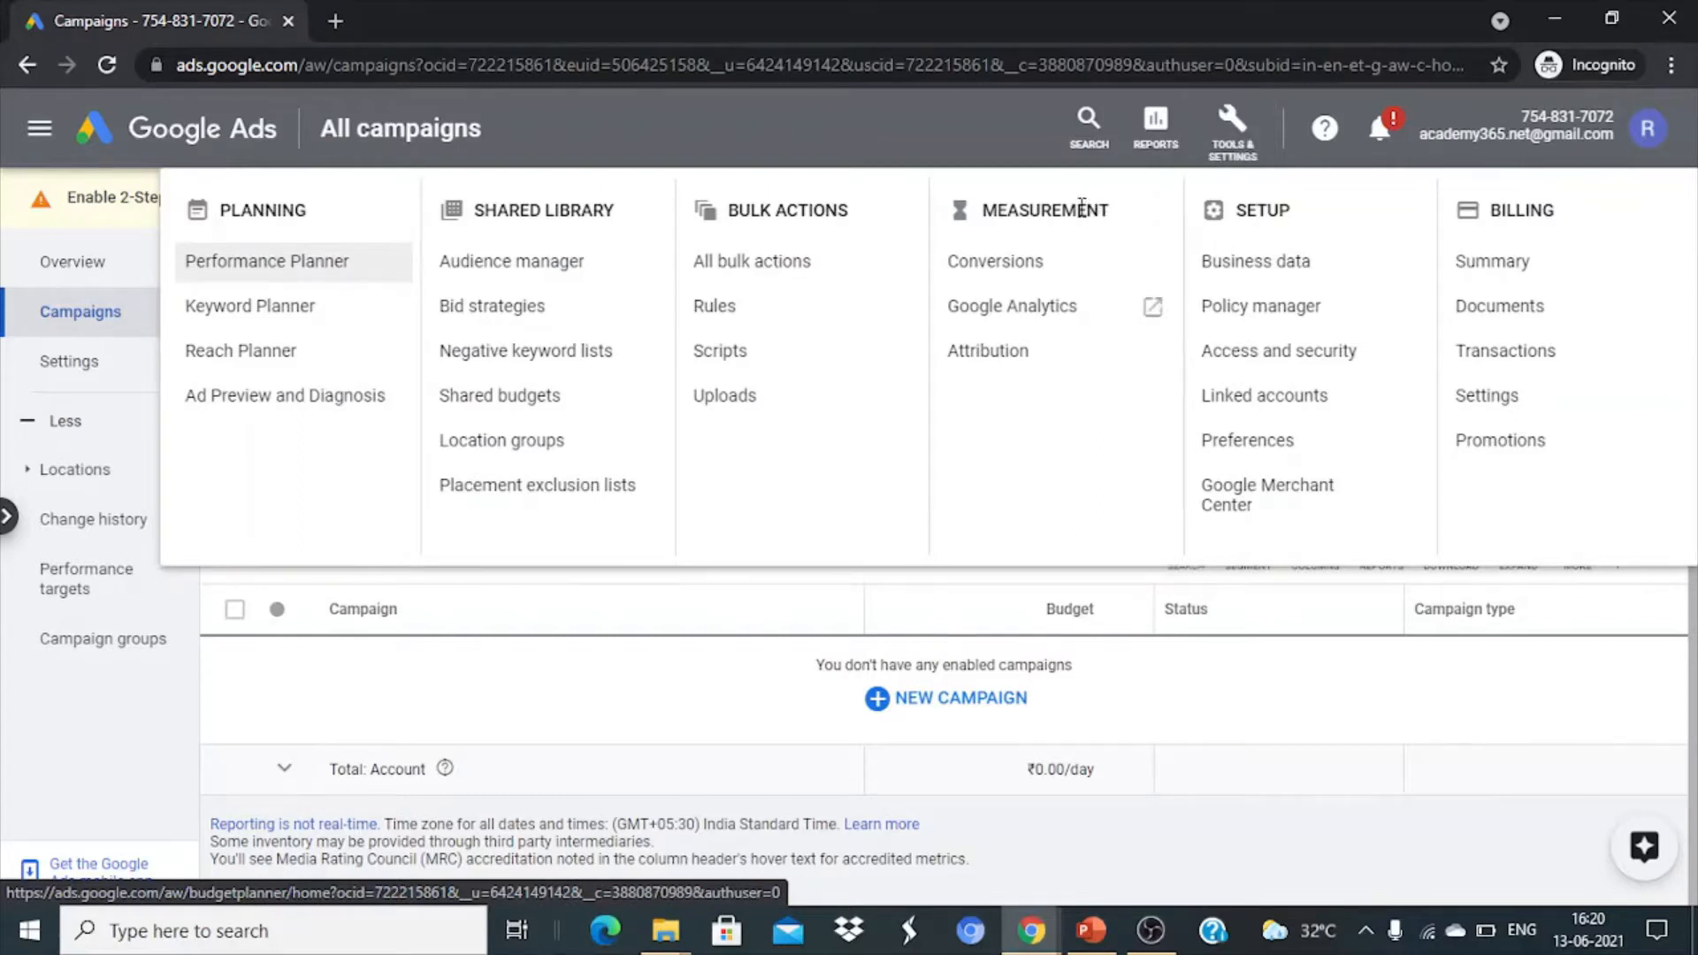
Start a new conversion action from the Conversions measurement page, choosing Website as the kind of conversions to track
{"action": "left_click", "coordinate": [996, 262]}
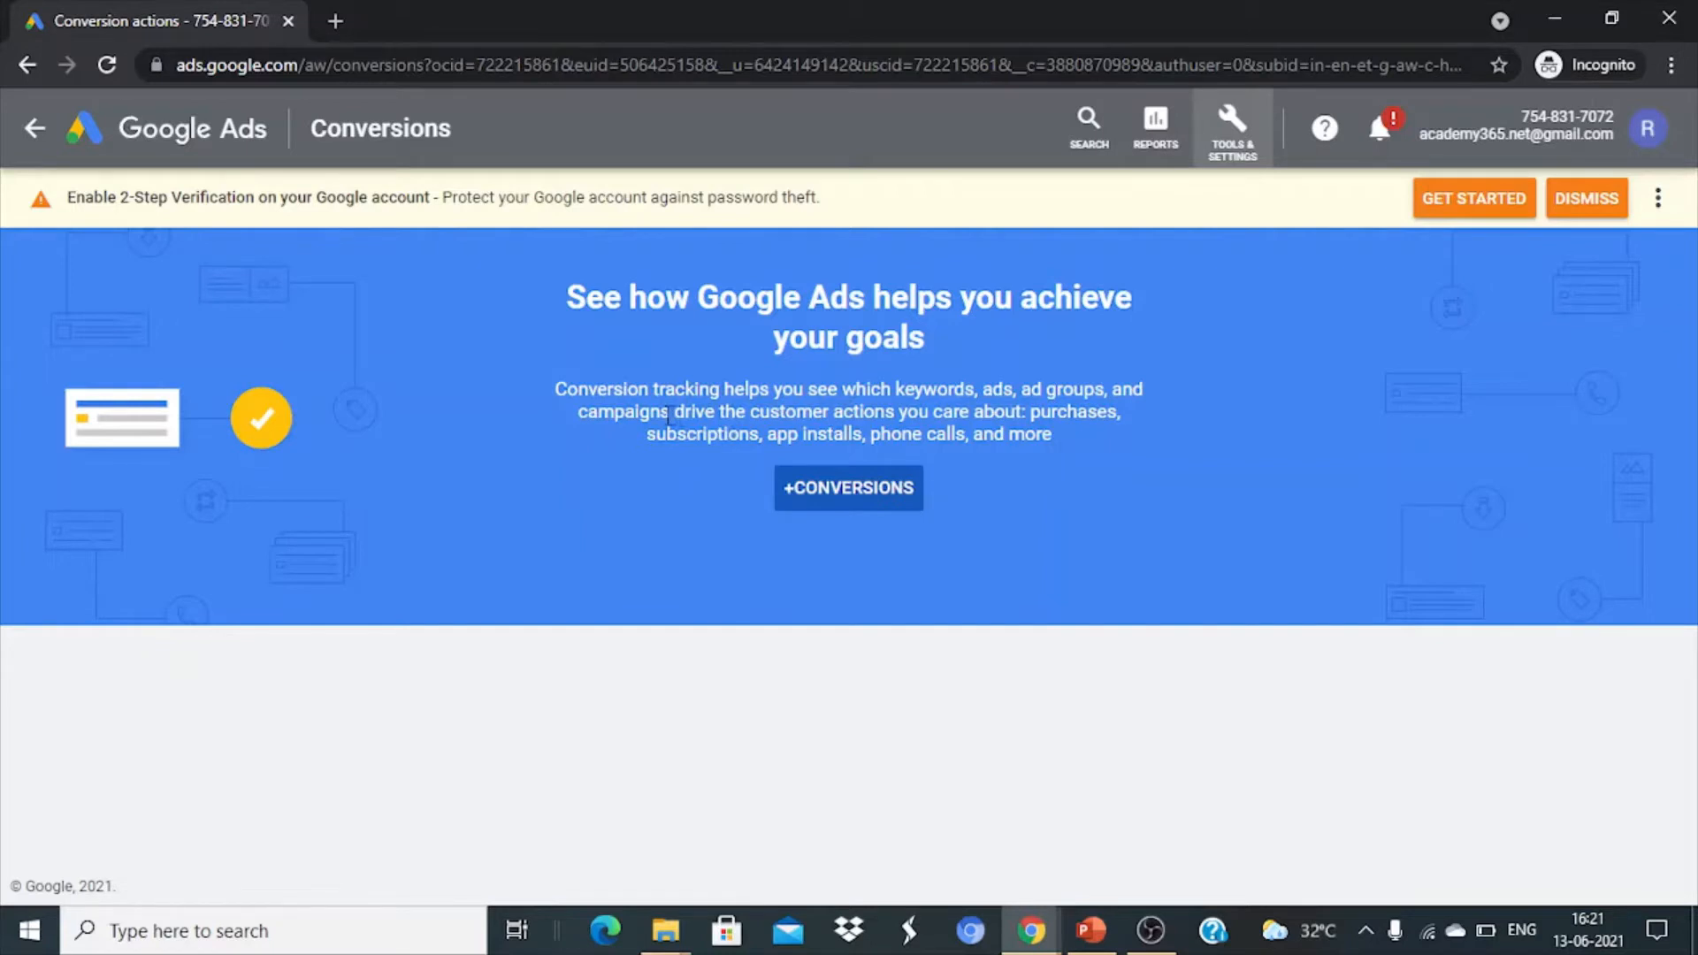
{"action": "left_click", "coordinate": [840, 498]}
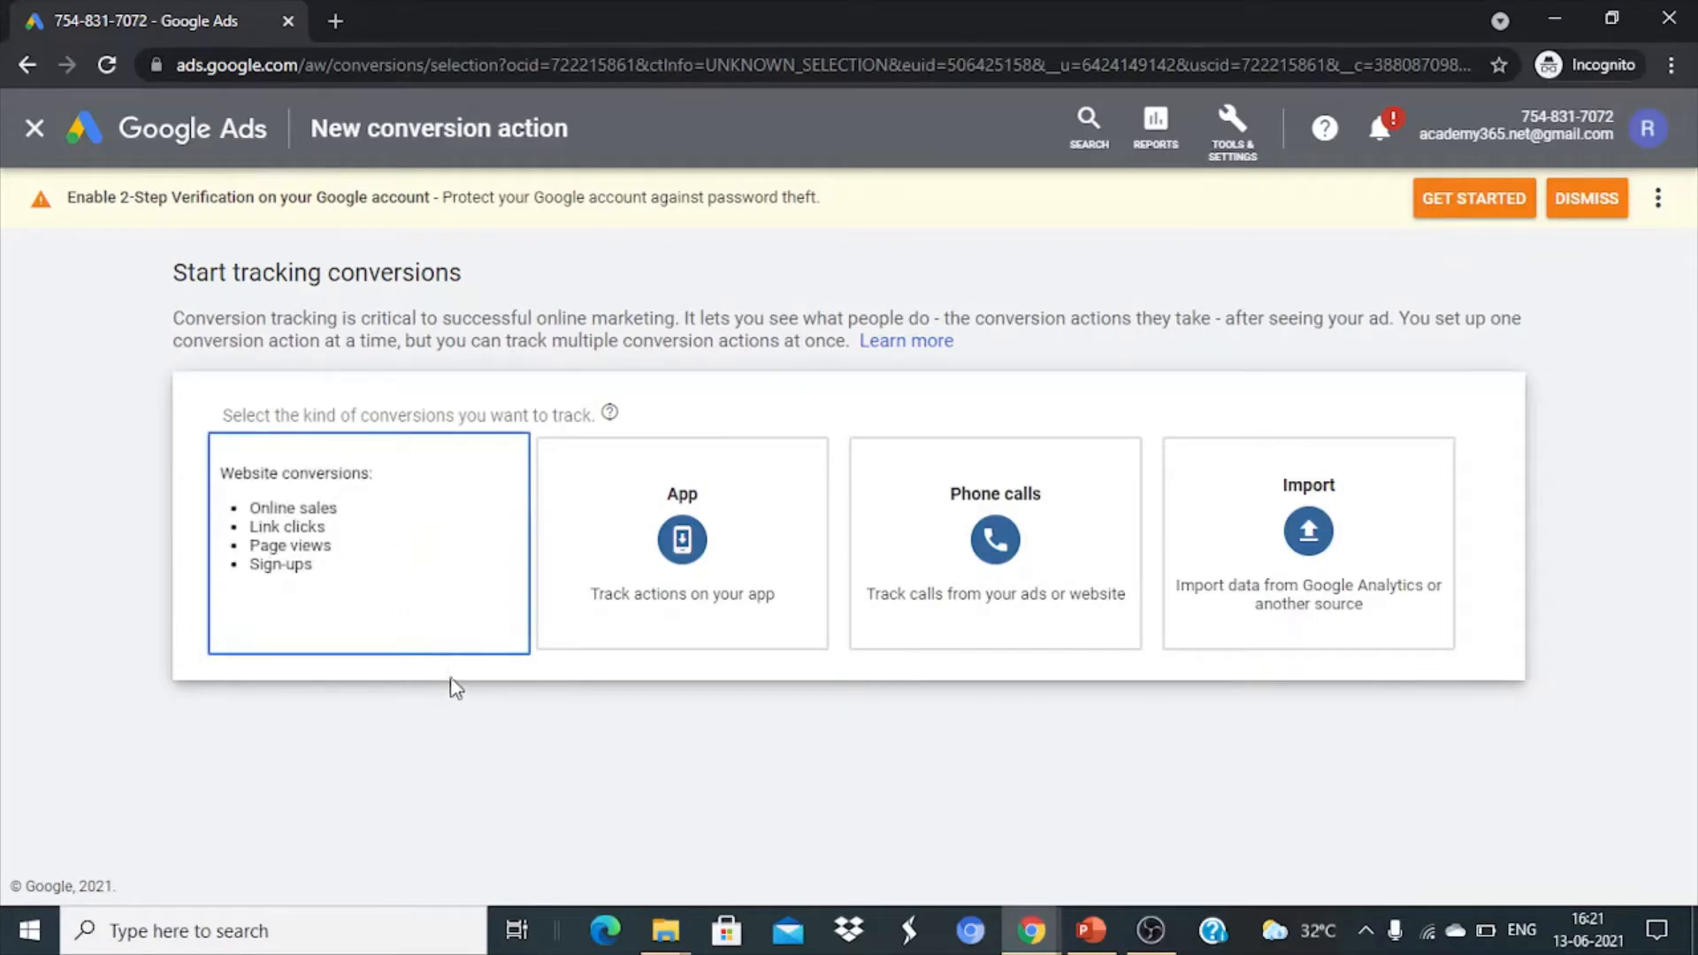
{"action": "mouse_move", "coordinate": [443, 663]}
{"action": "left_click", "coordinate": [355, 501]}
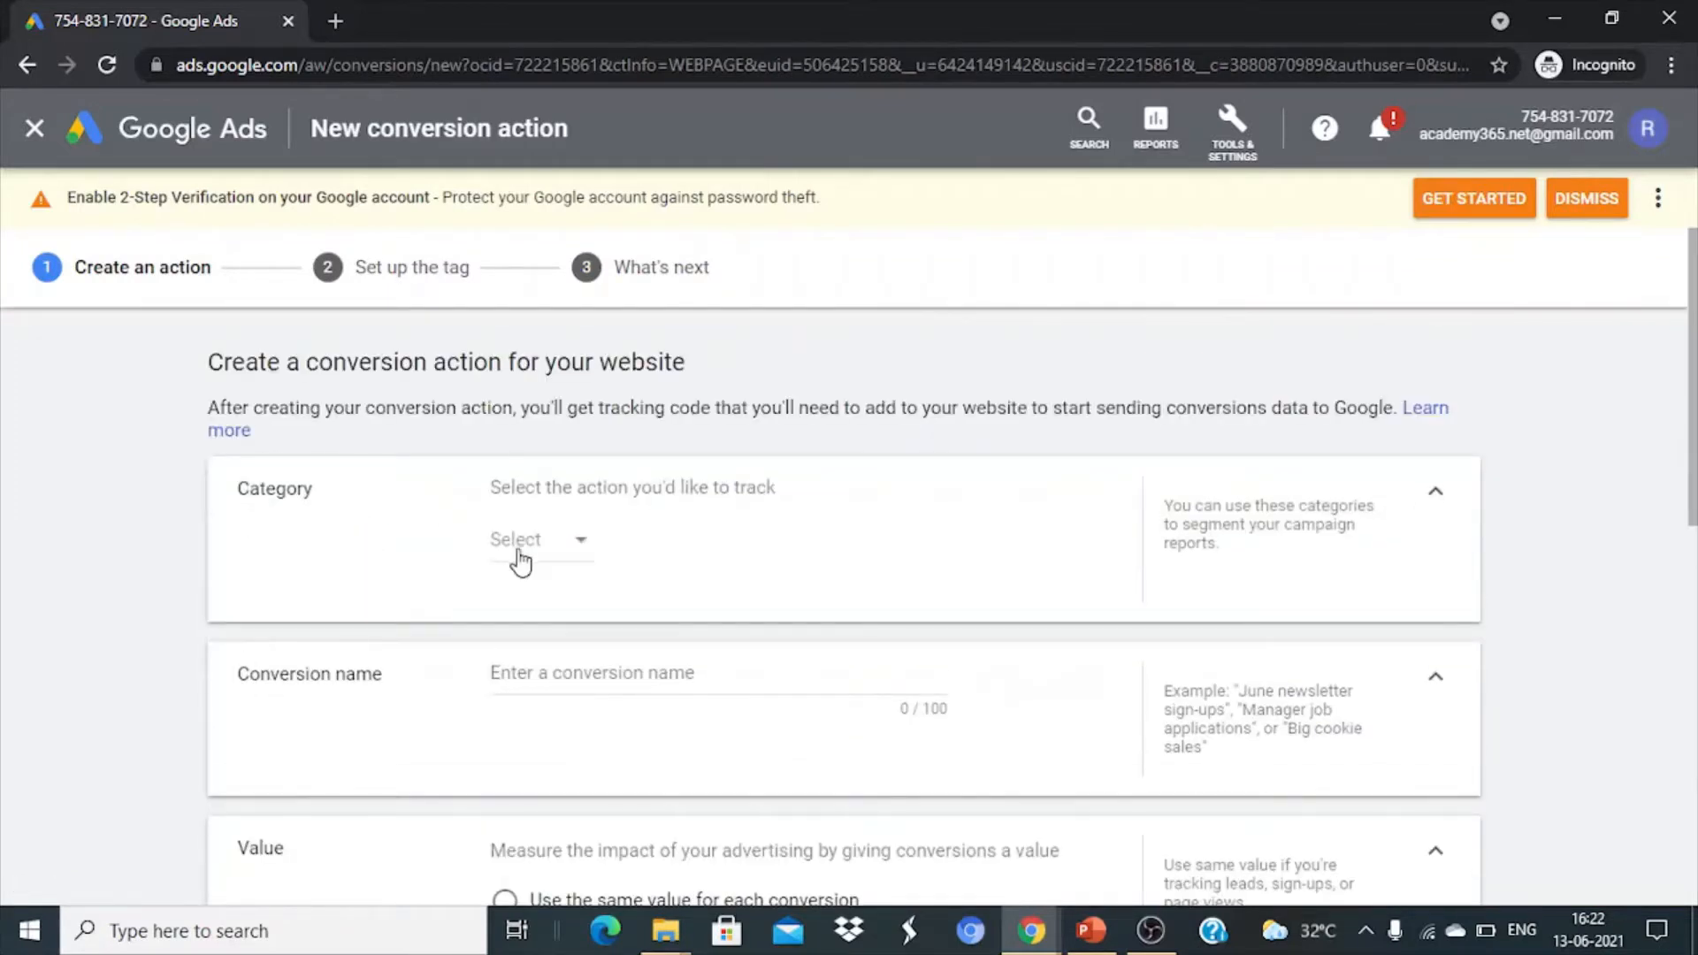
Review the sales, leads and other conversion categories and set the category to Purchase
{"action": "left_click", "coordinate": [522, 541]}
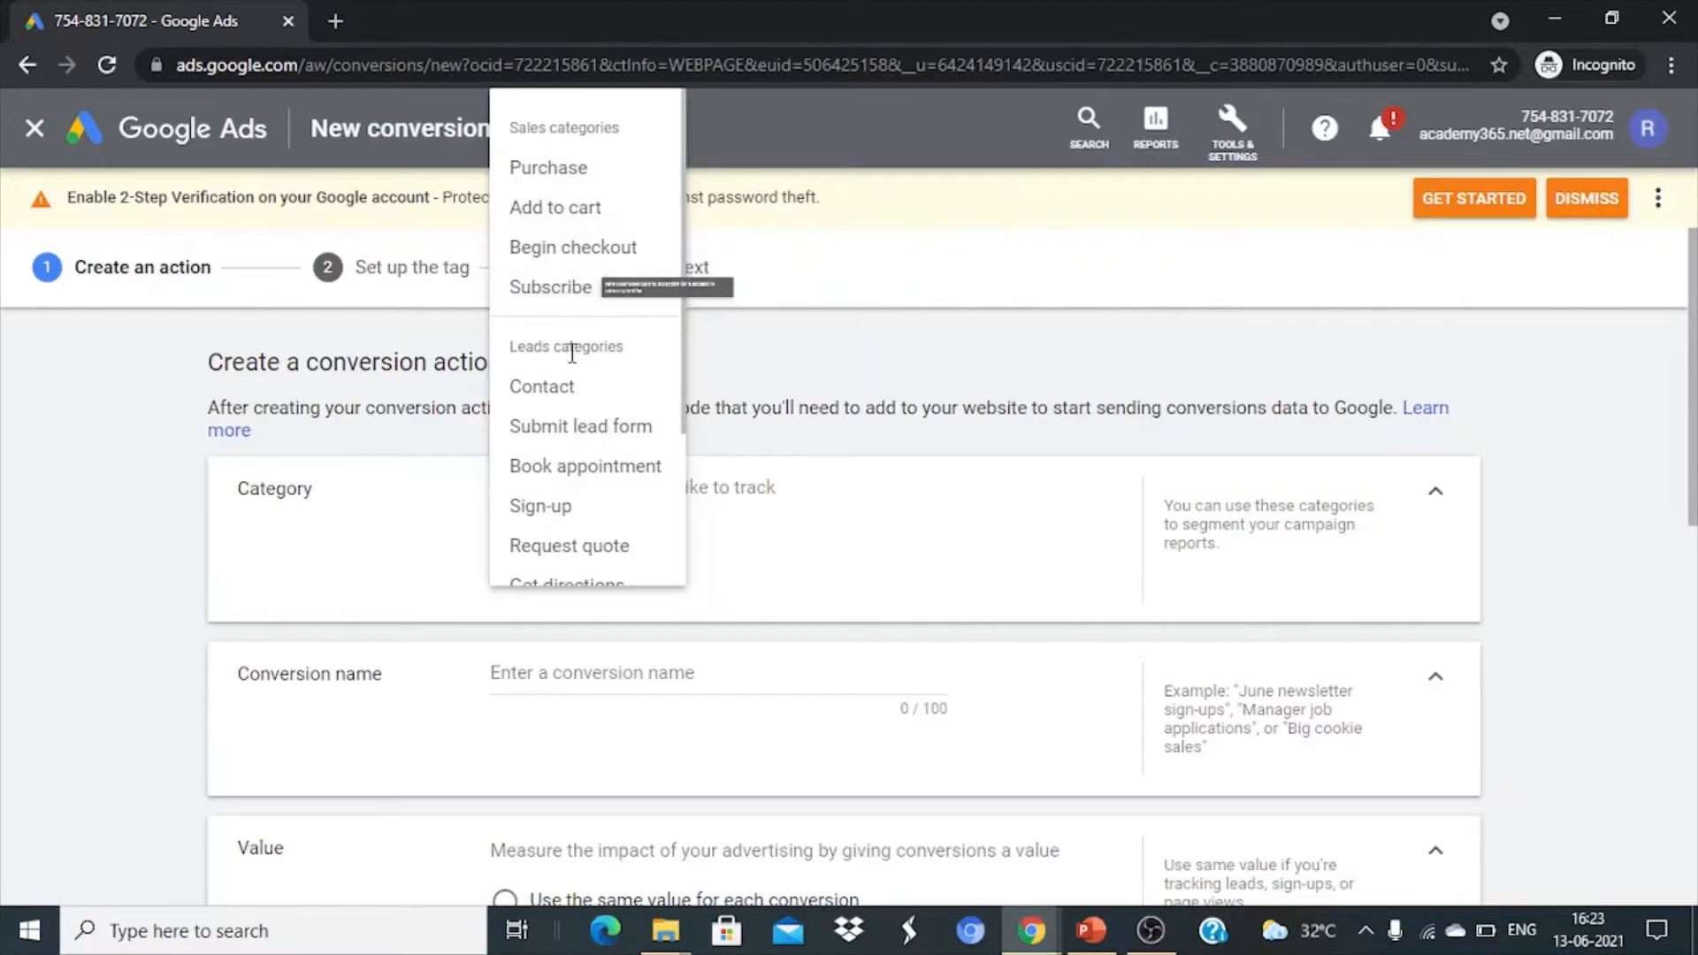
{"action": "scroll", "coordinate": [573, 395], "scroll_direction": "down", "scroll_amount": 1}
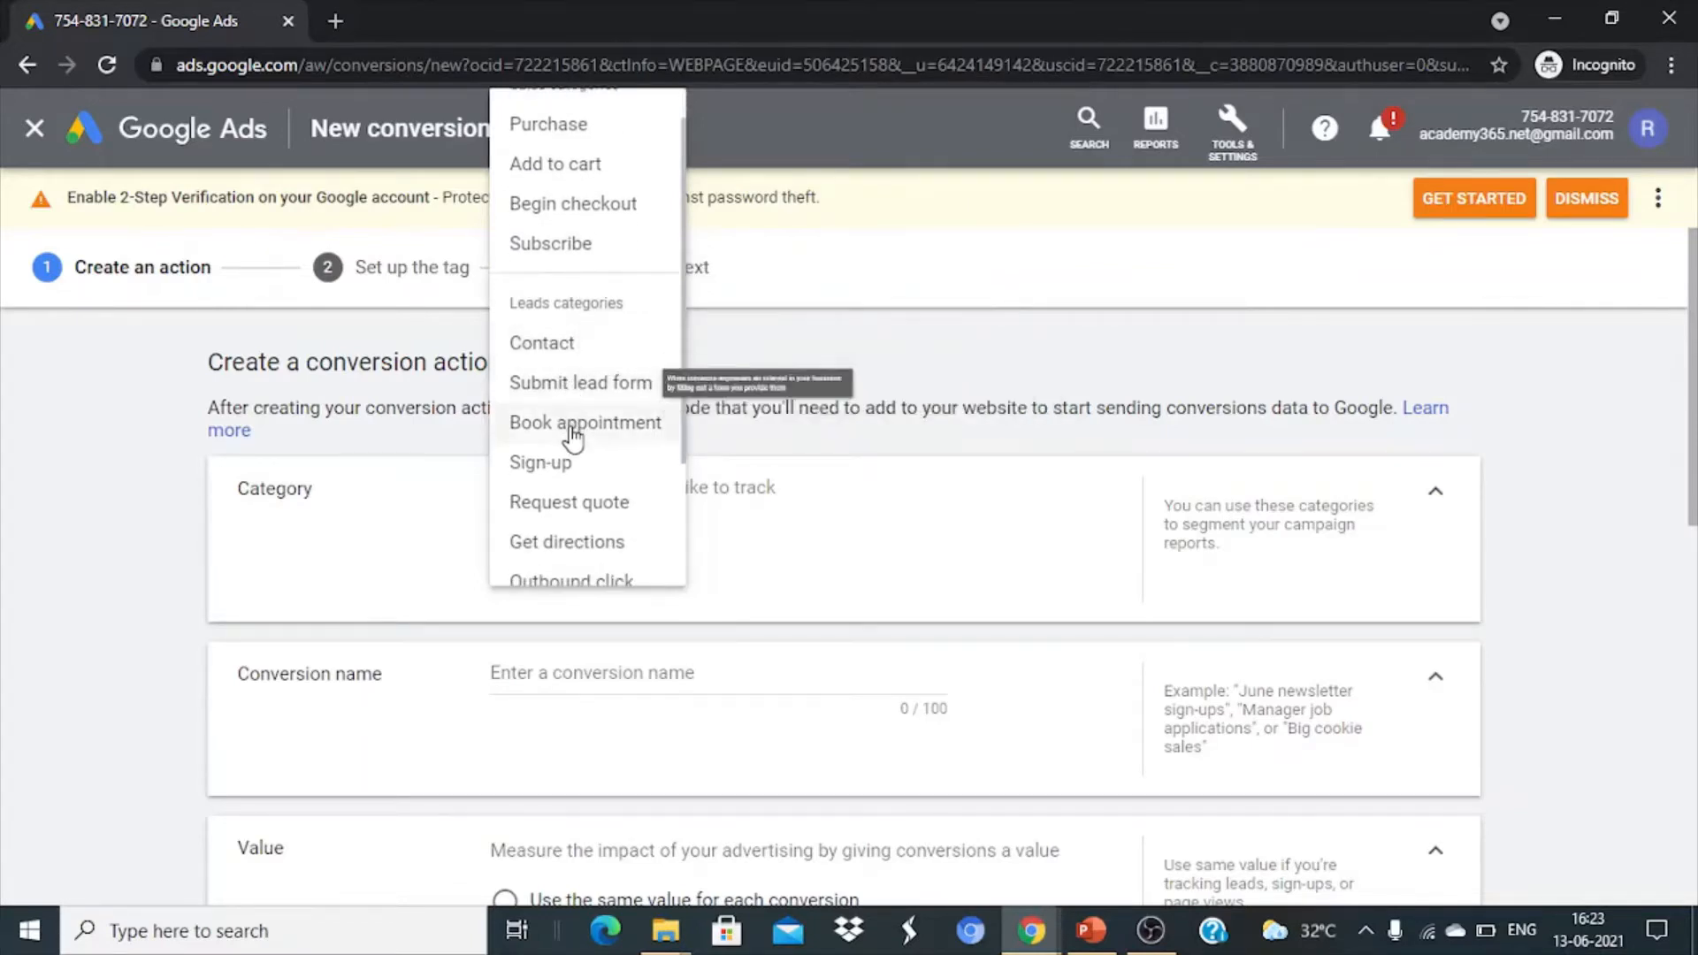
{"action": "scroll", "coordinate": [571, 458], "scroll_direction": "down", "scroll_amount": 2}
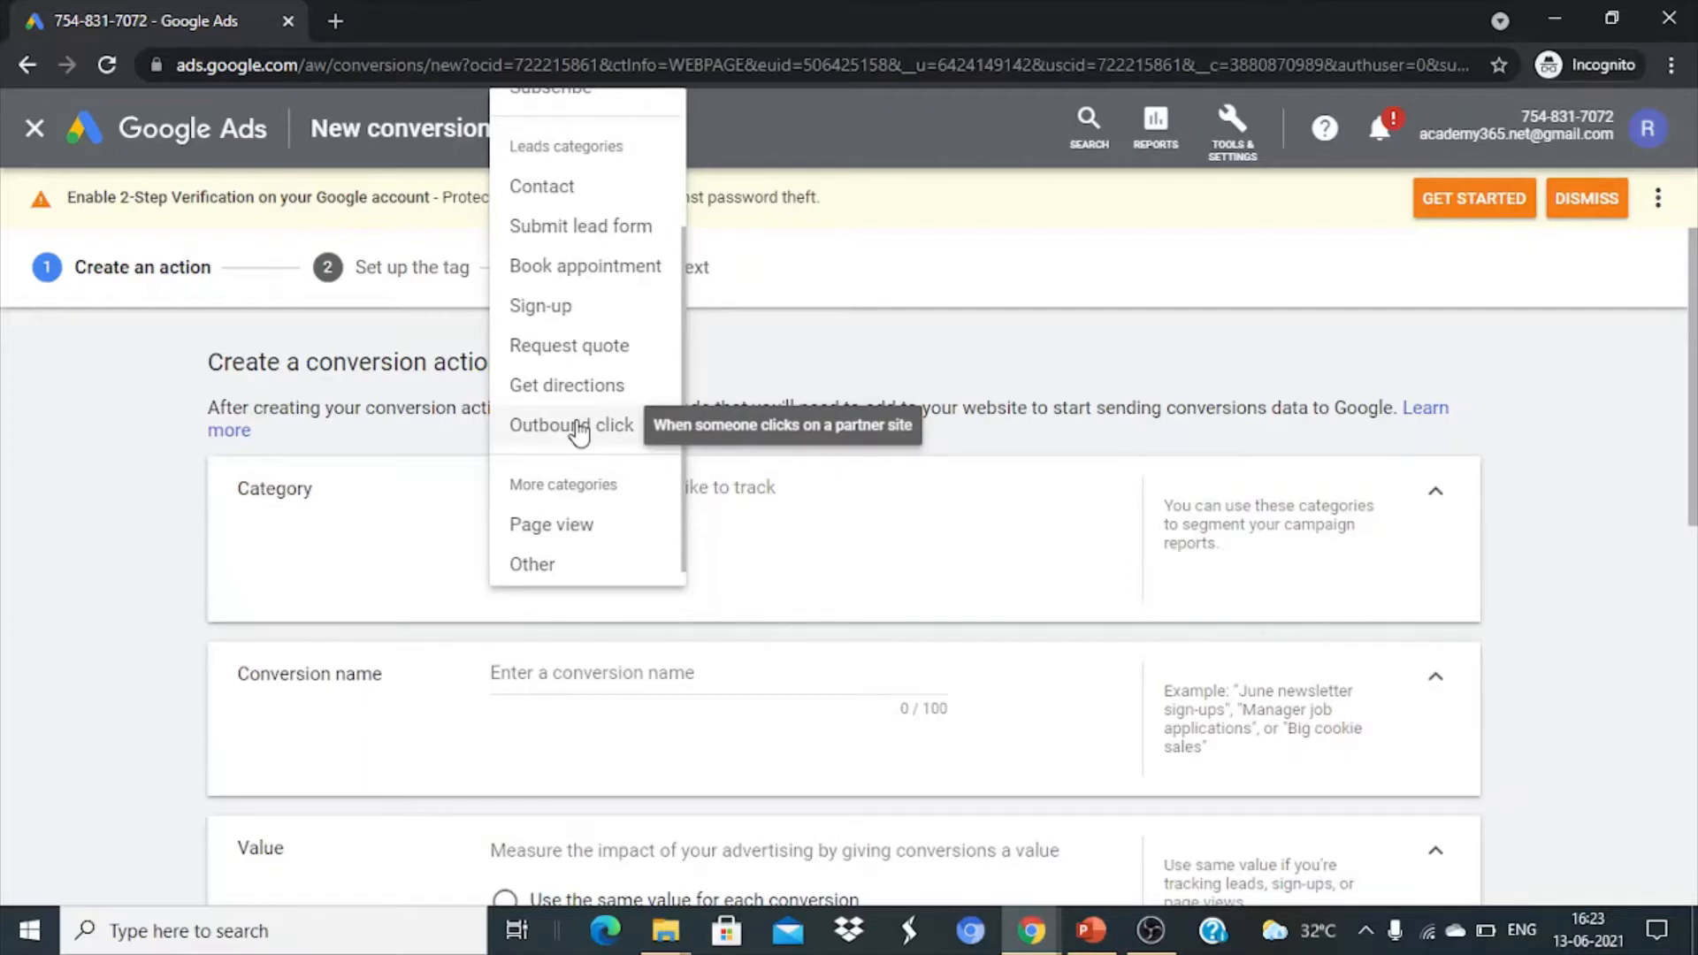
{"action": "scroll", "coordinate": [578, 434], "scroll_direction": "down", "scroll_amount": 1}
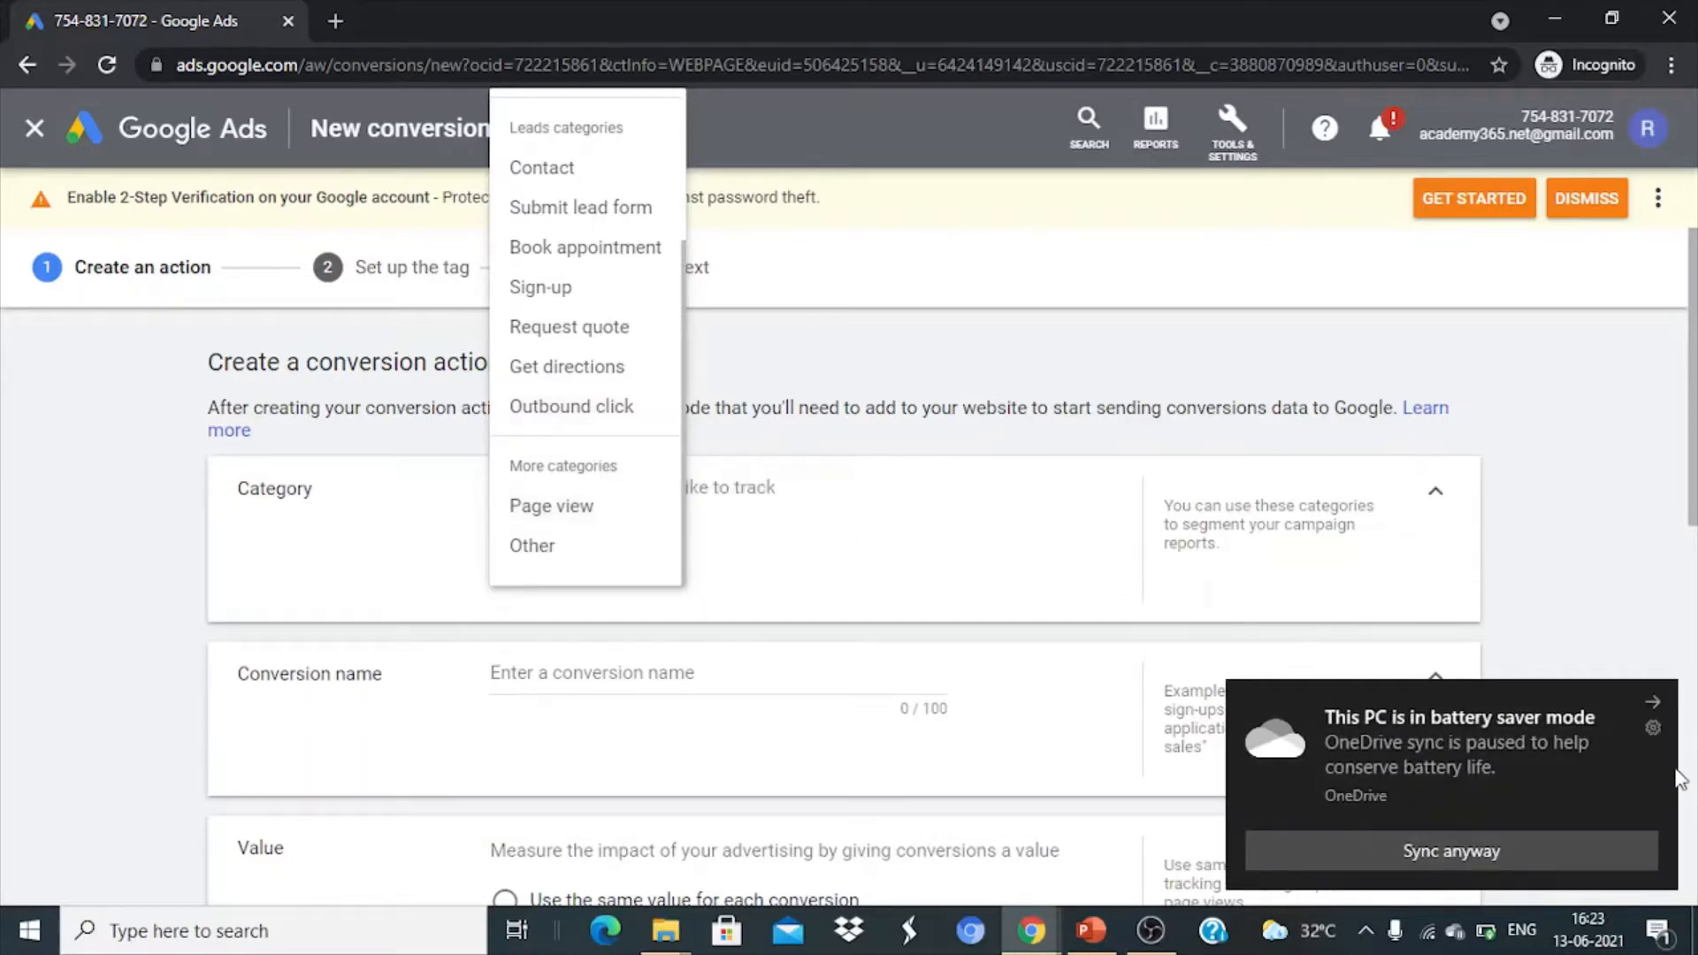
{"action": "left_click", "coordinate": [1653, 703]}
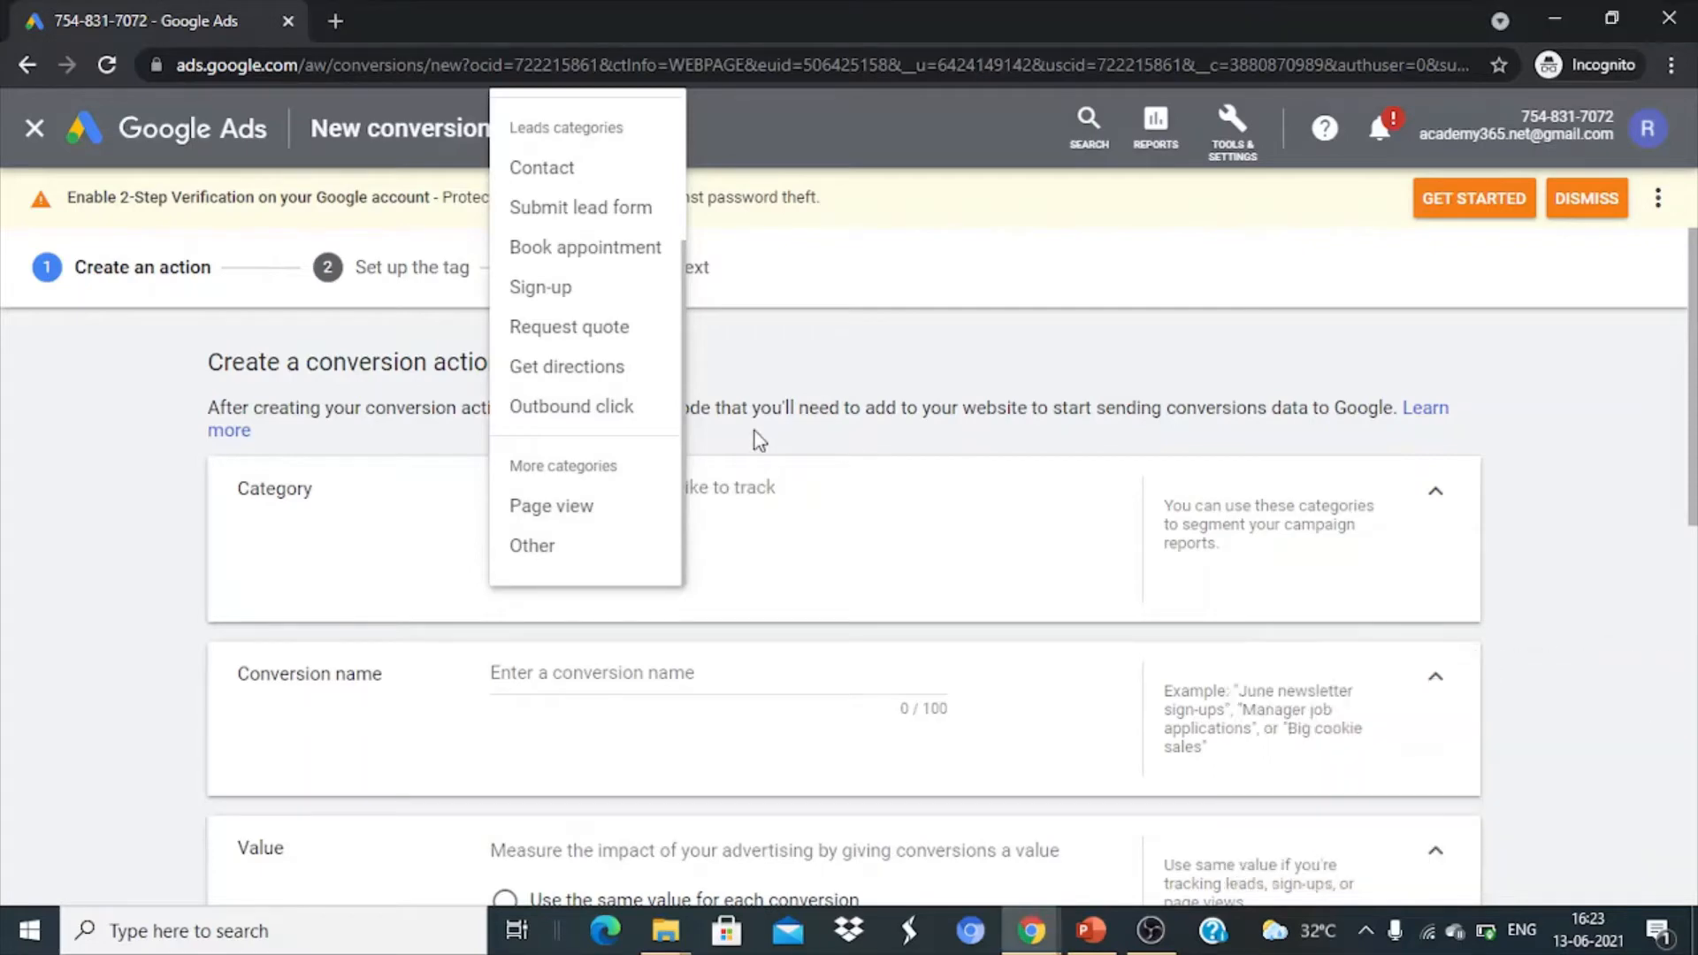
{"action": "scroll", "coordinate": [620, 332], "scroll_direction": "up", "scroll_amount": 3}
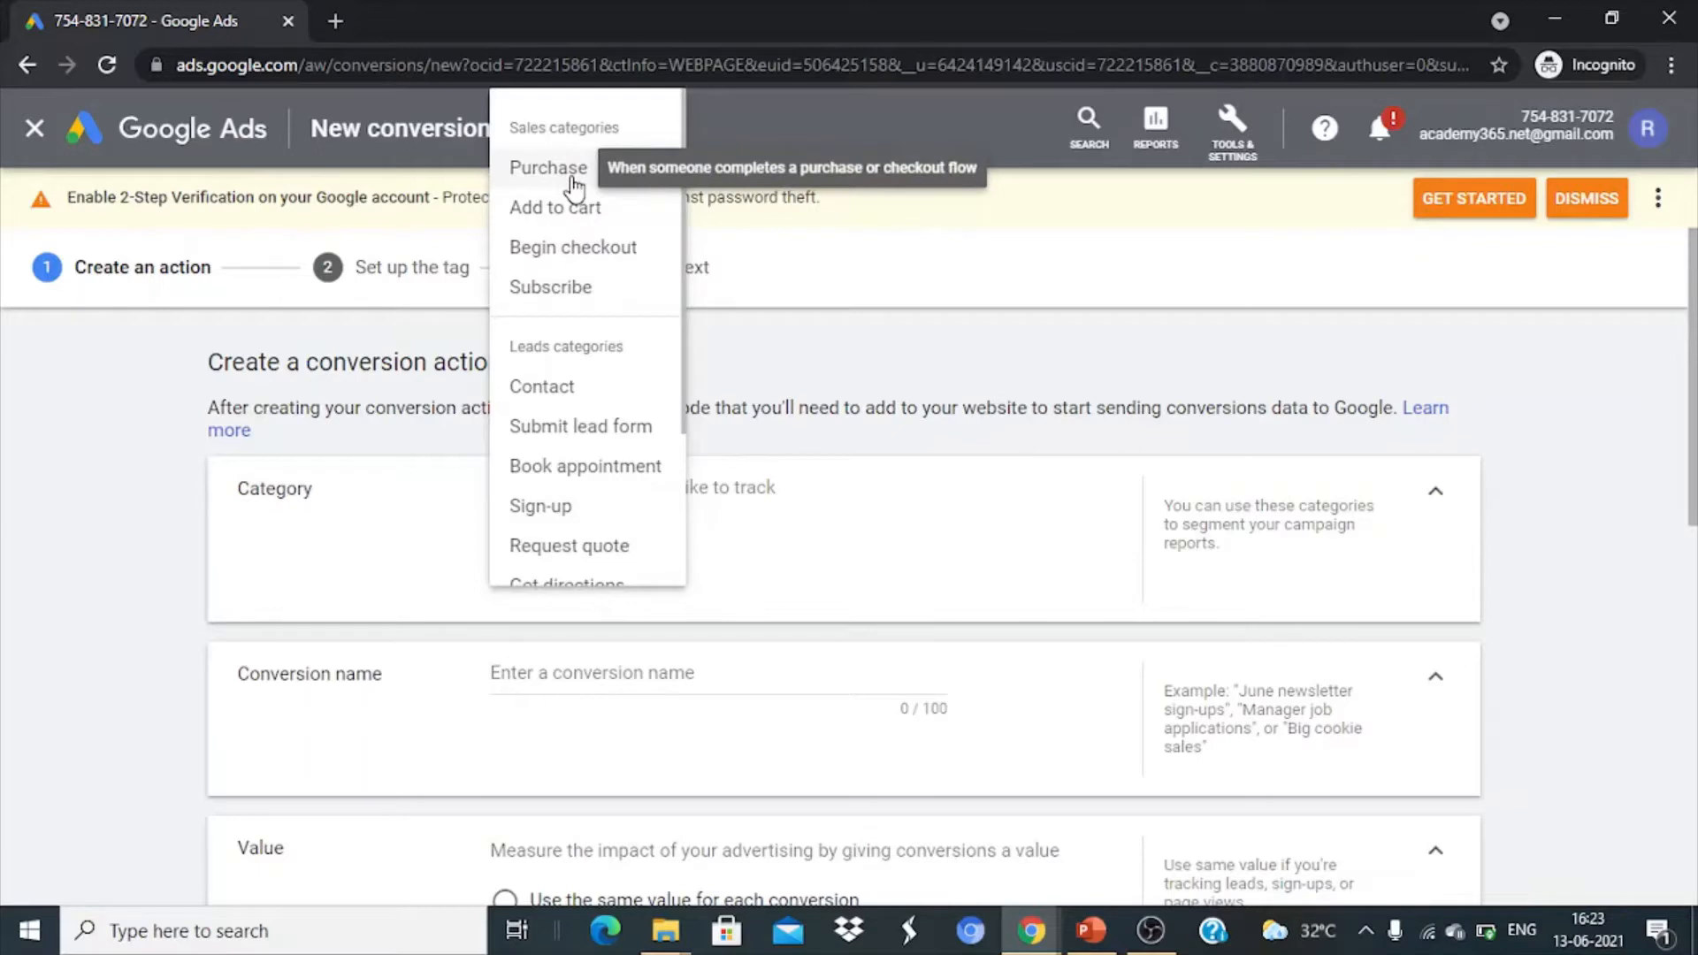
{"action": "left_click", "coordinate": [549, 168]}
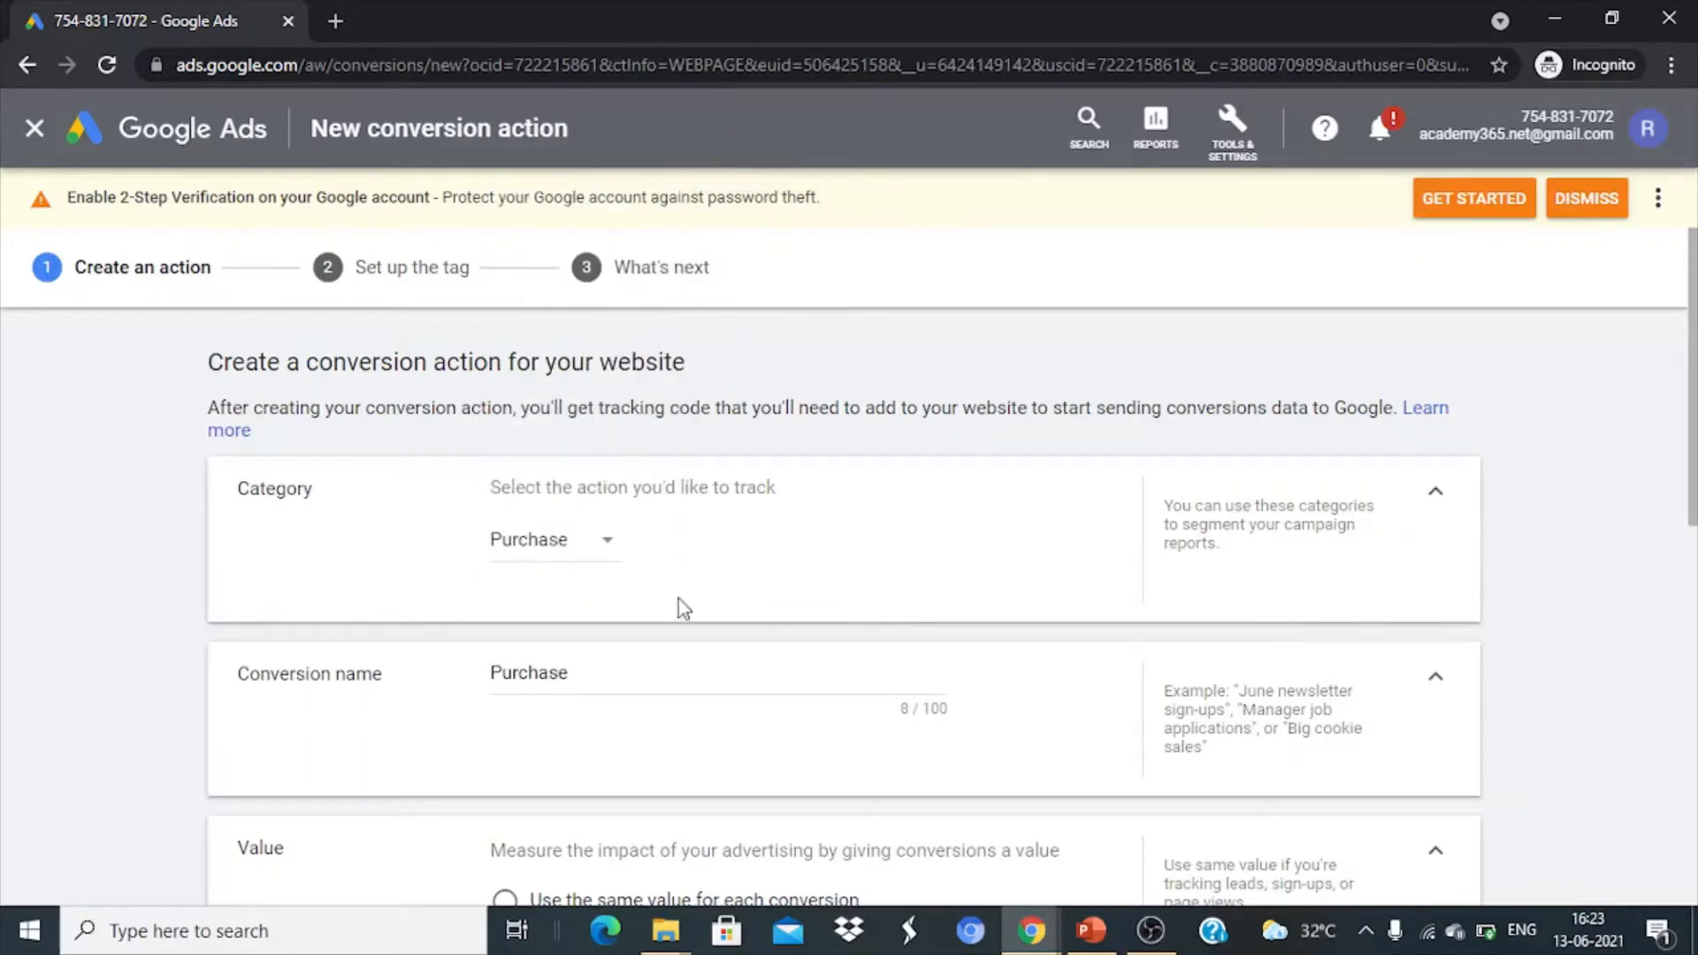
Name the conversion action "Academy 365 - Purchase"
{"action": "left_click", "coordinate": [627, 670]}
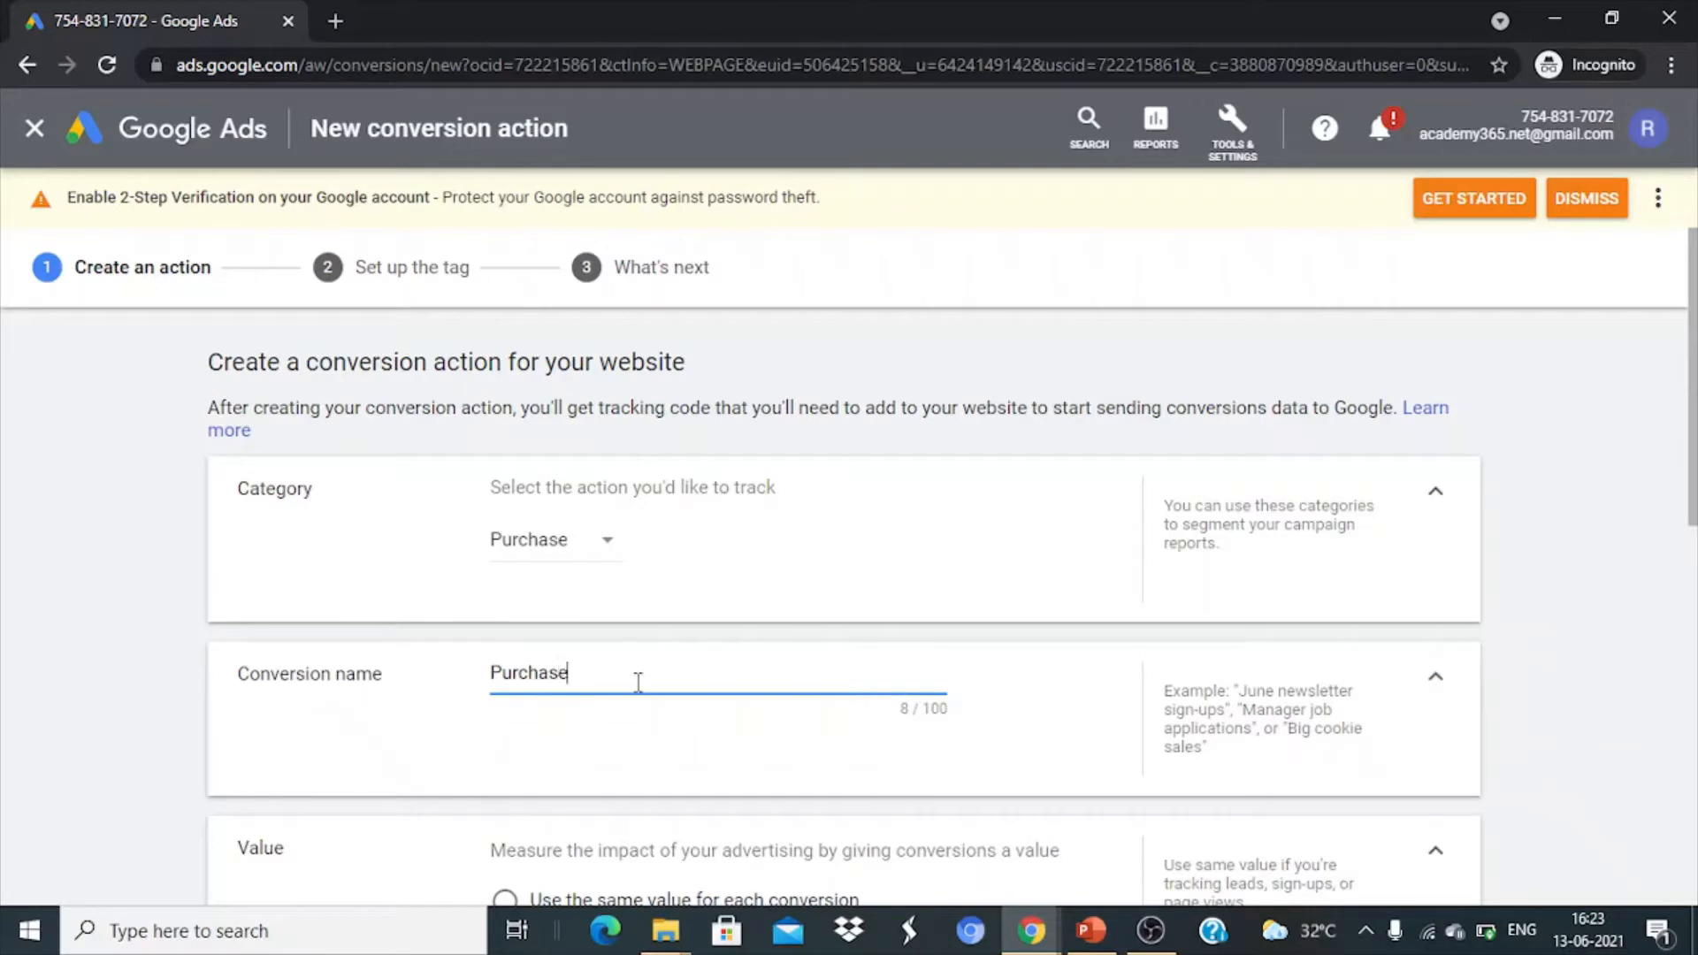
{"action": "key", "text": "Home"}
{"action": "type", "text": "Academy 365"}
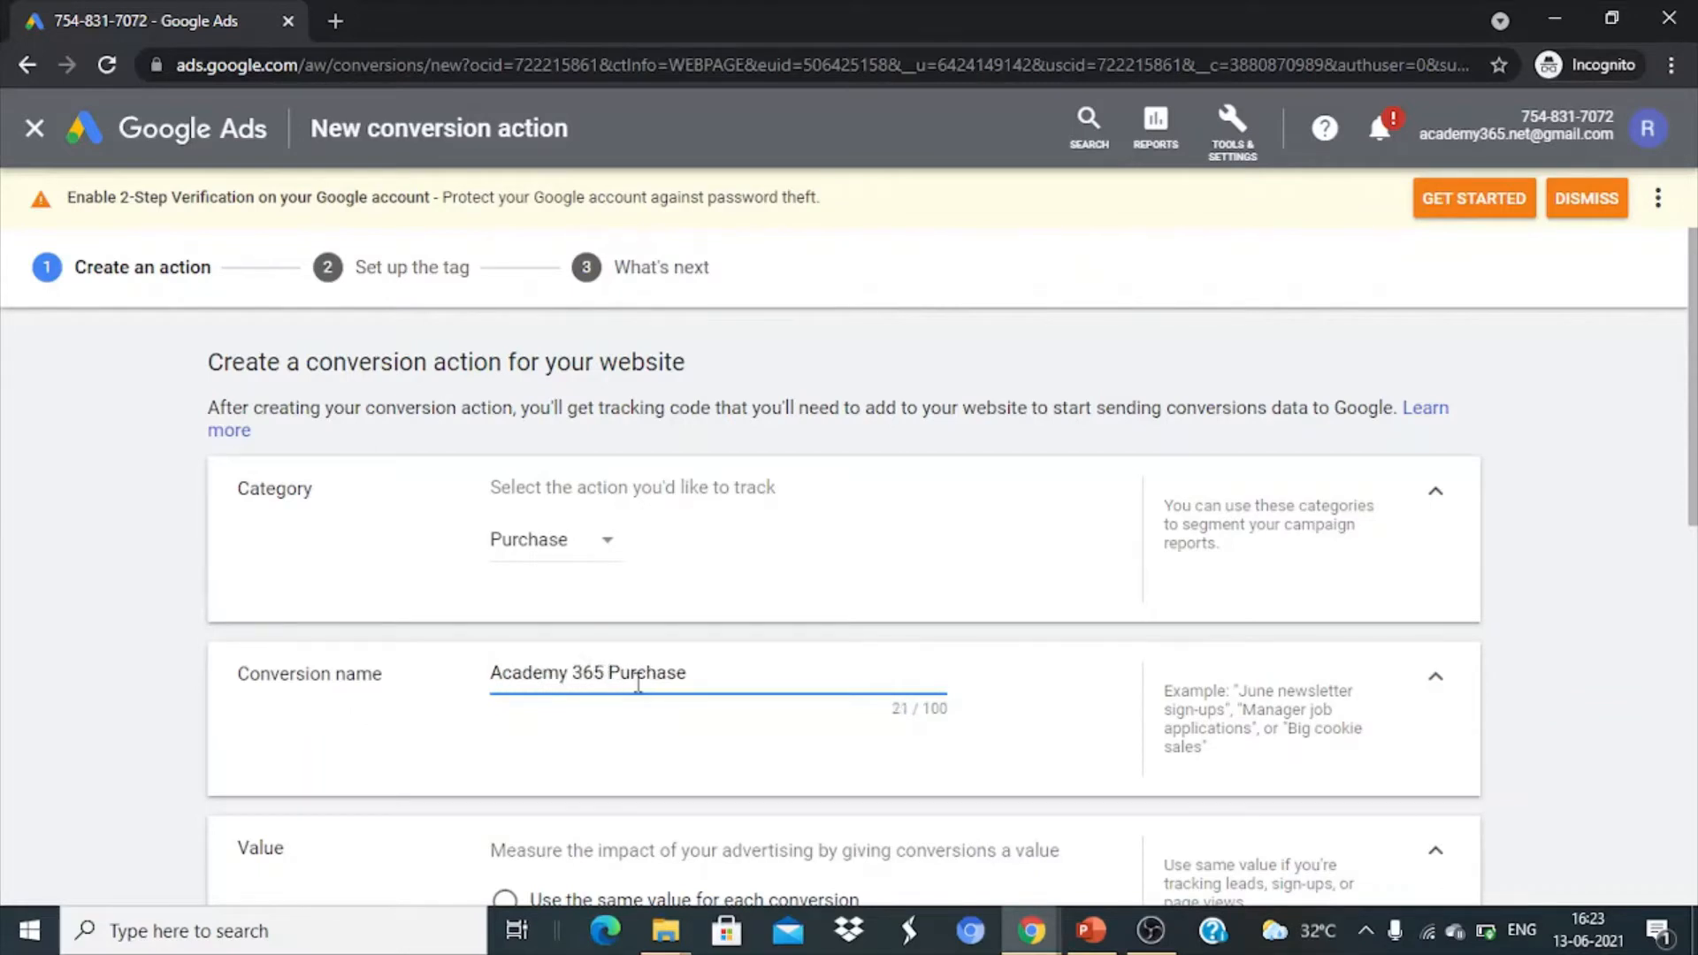
{"action": "key", "text": "ctrl+Left"}
{"action": "key", "text": "ctrl+Right"}
{"action": "type", "text": "-"}
{"action": "triple_click", "coordinate": [365, 678]}
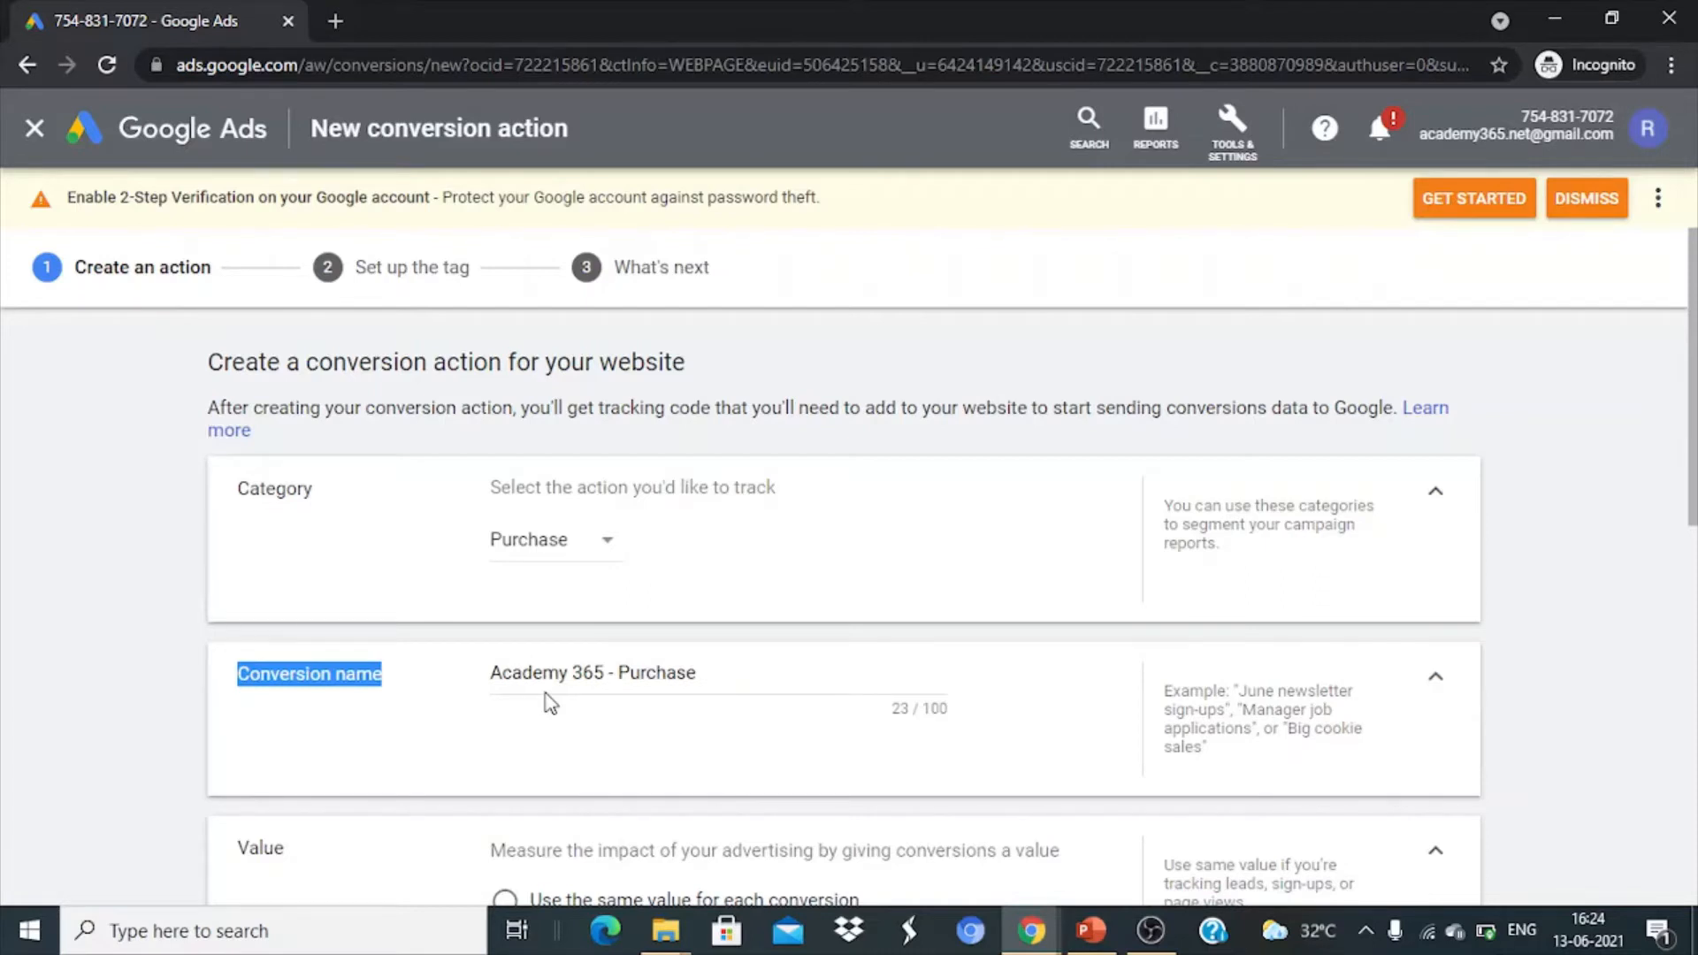
Set the conversion to use different values for each conversion, with a default value of 100 Indian Rupees
{"action": "scroll", "coordinate": [792, 707], "scroll_direction": "down", "scroll_amount": 2}
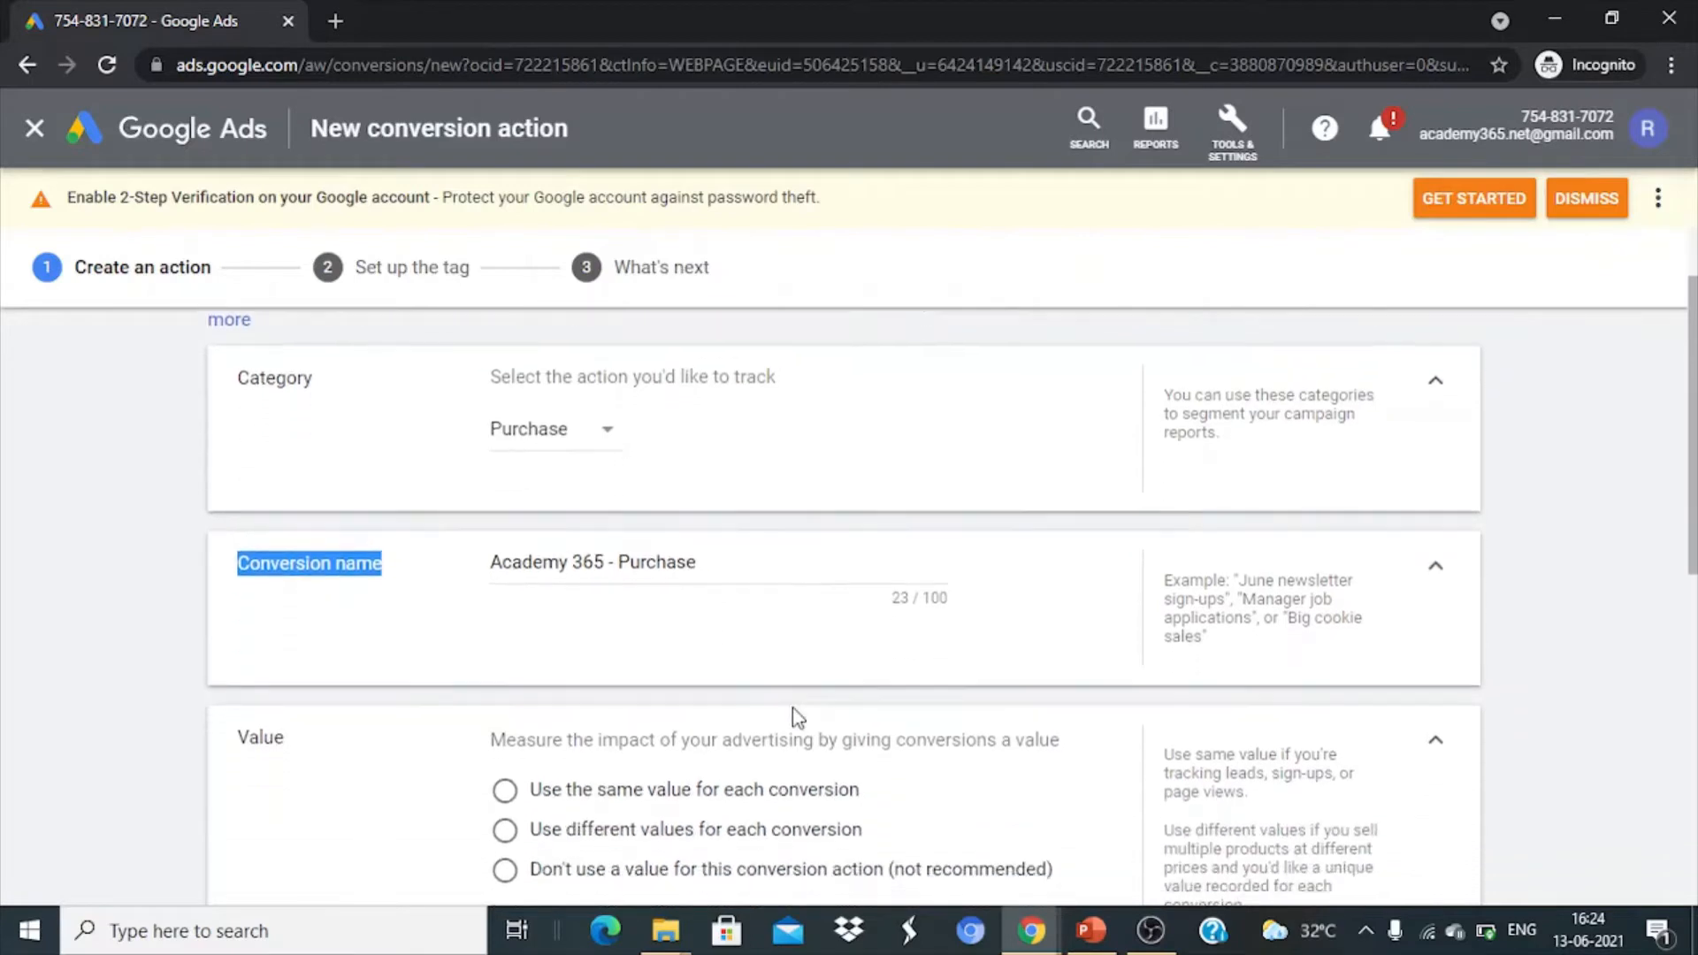
{"action": "scroll", "coordinate": [794, 714], "scroll_direction": "down", "scroll_amount": 2}
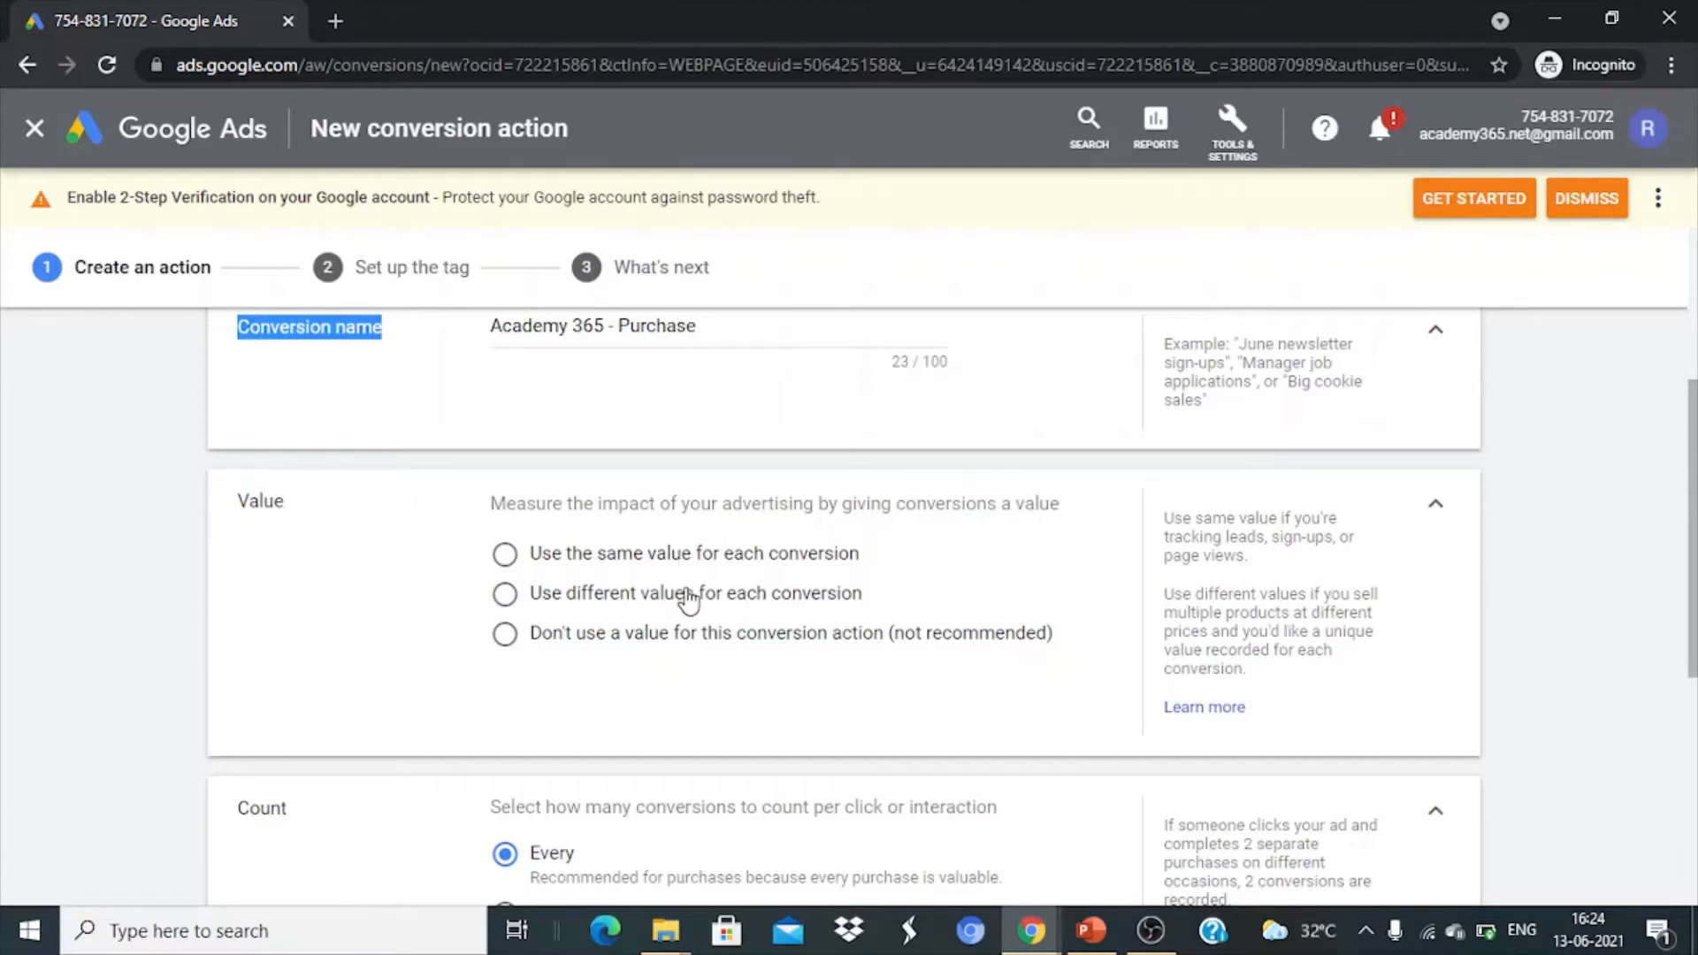
{"action": "scroll", "coordinate": [689, 602], "scroll_direction": "up", "scroll_amount": 4}
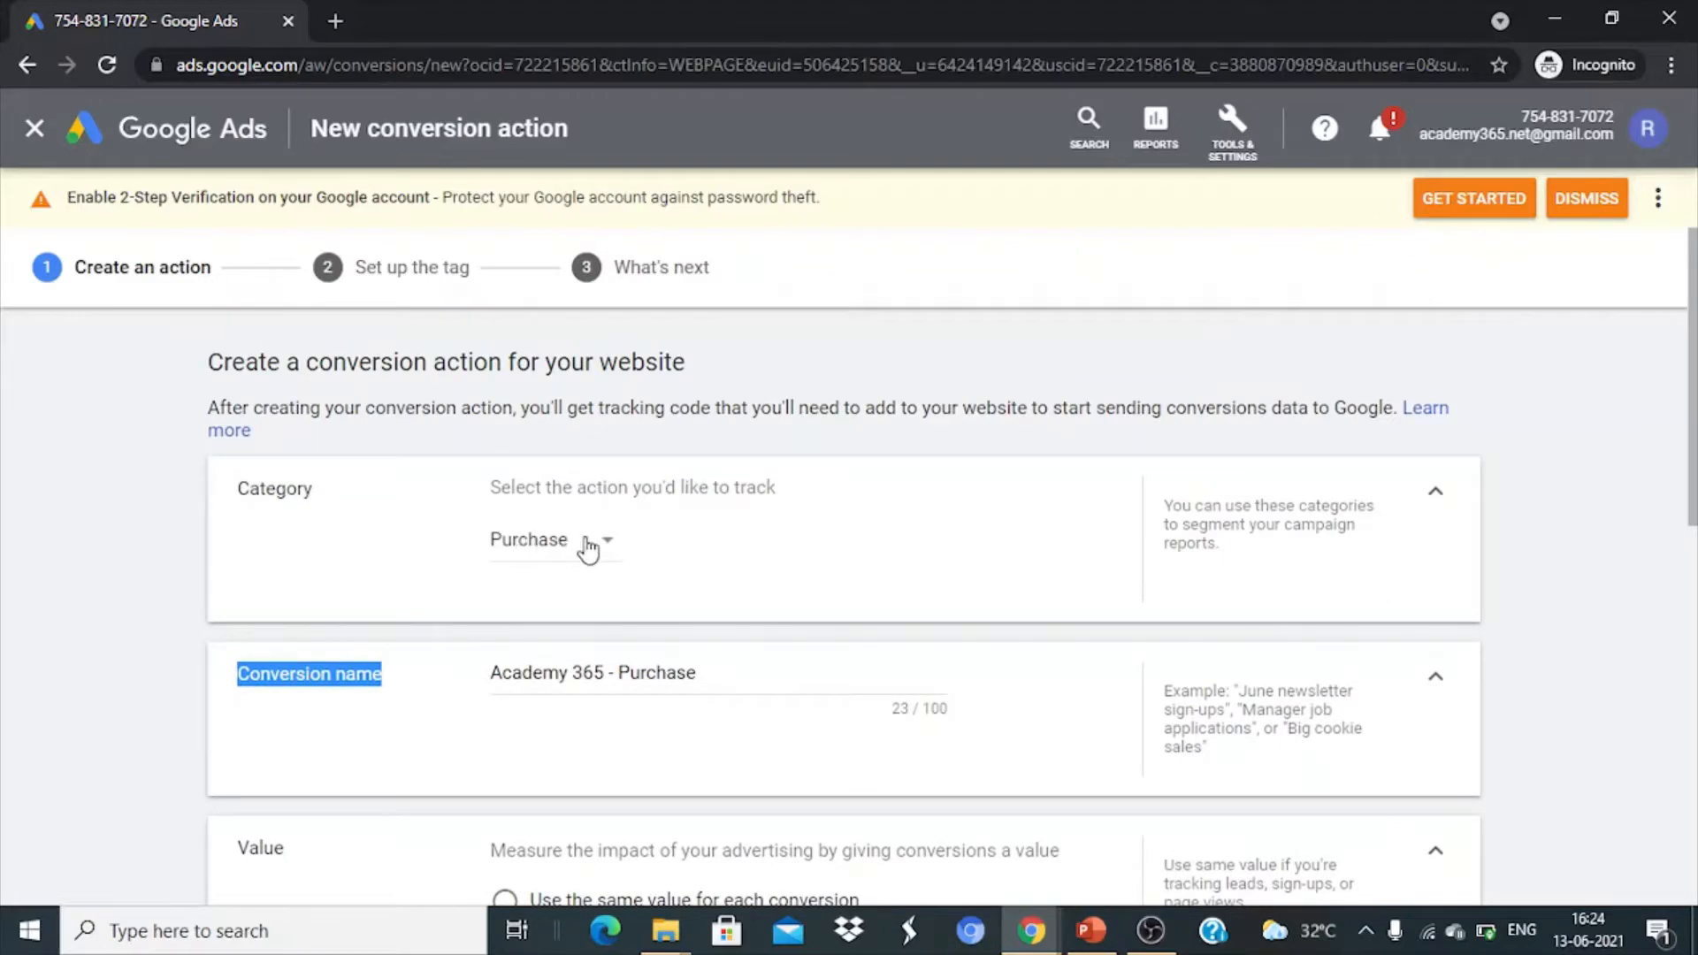
{"action": "scroll", "coordinate": [731, 609], "scroll_direction": "down", "scroll_amount": 2}
{"action": "scroll", "coordinate": [731, 608], "scroll_direction": "down", "scroll_amount": 2}
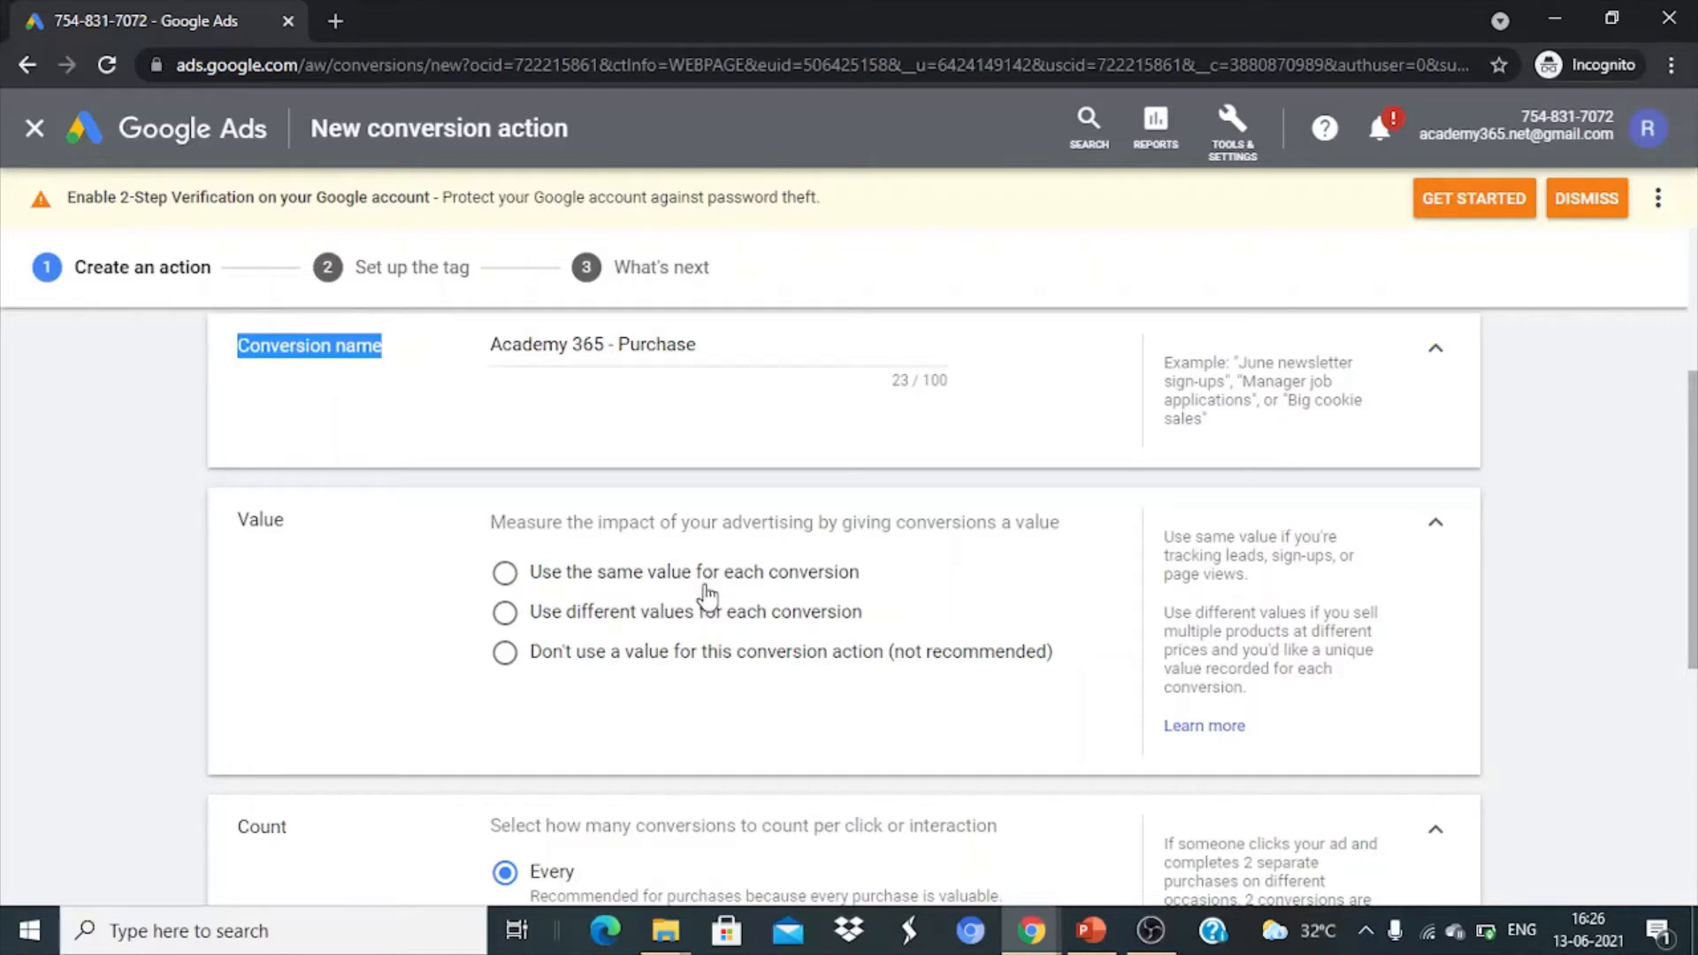
{"action": "left_click", "coordinate": [712, 623]}
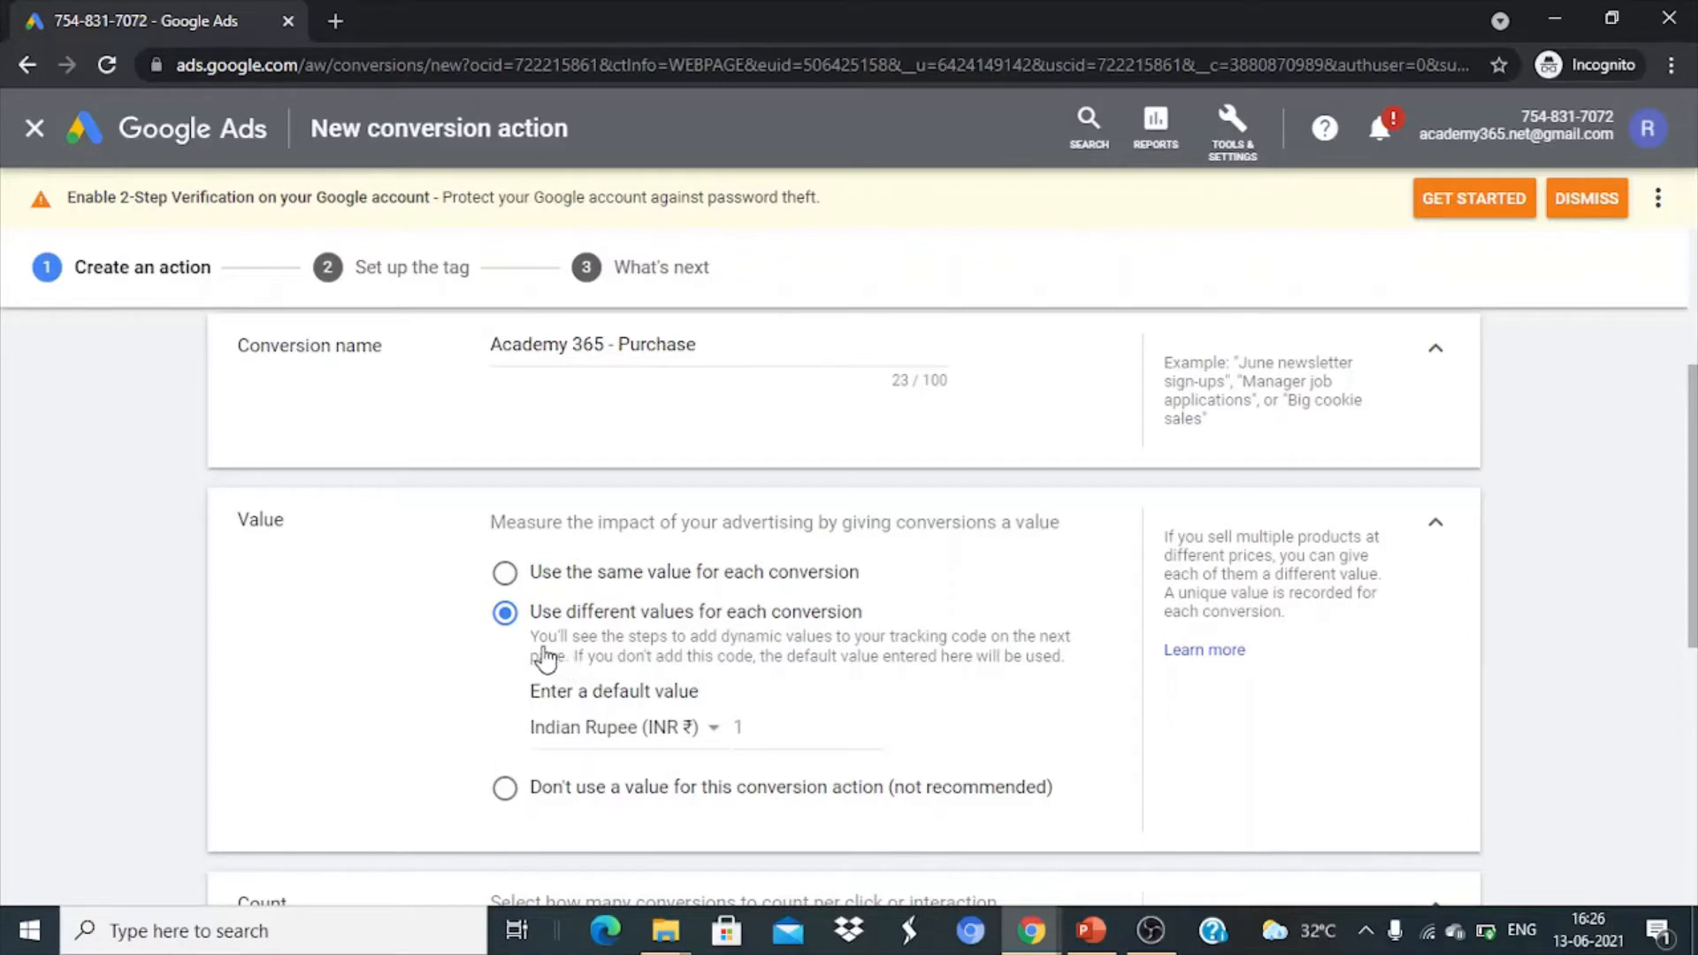
{"action": "left_click_drag", "start_coordinate": [531, 639], "coordinate": [1073, 662]}
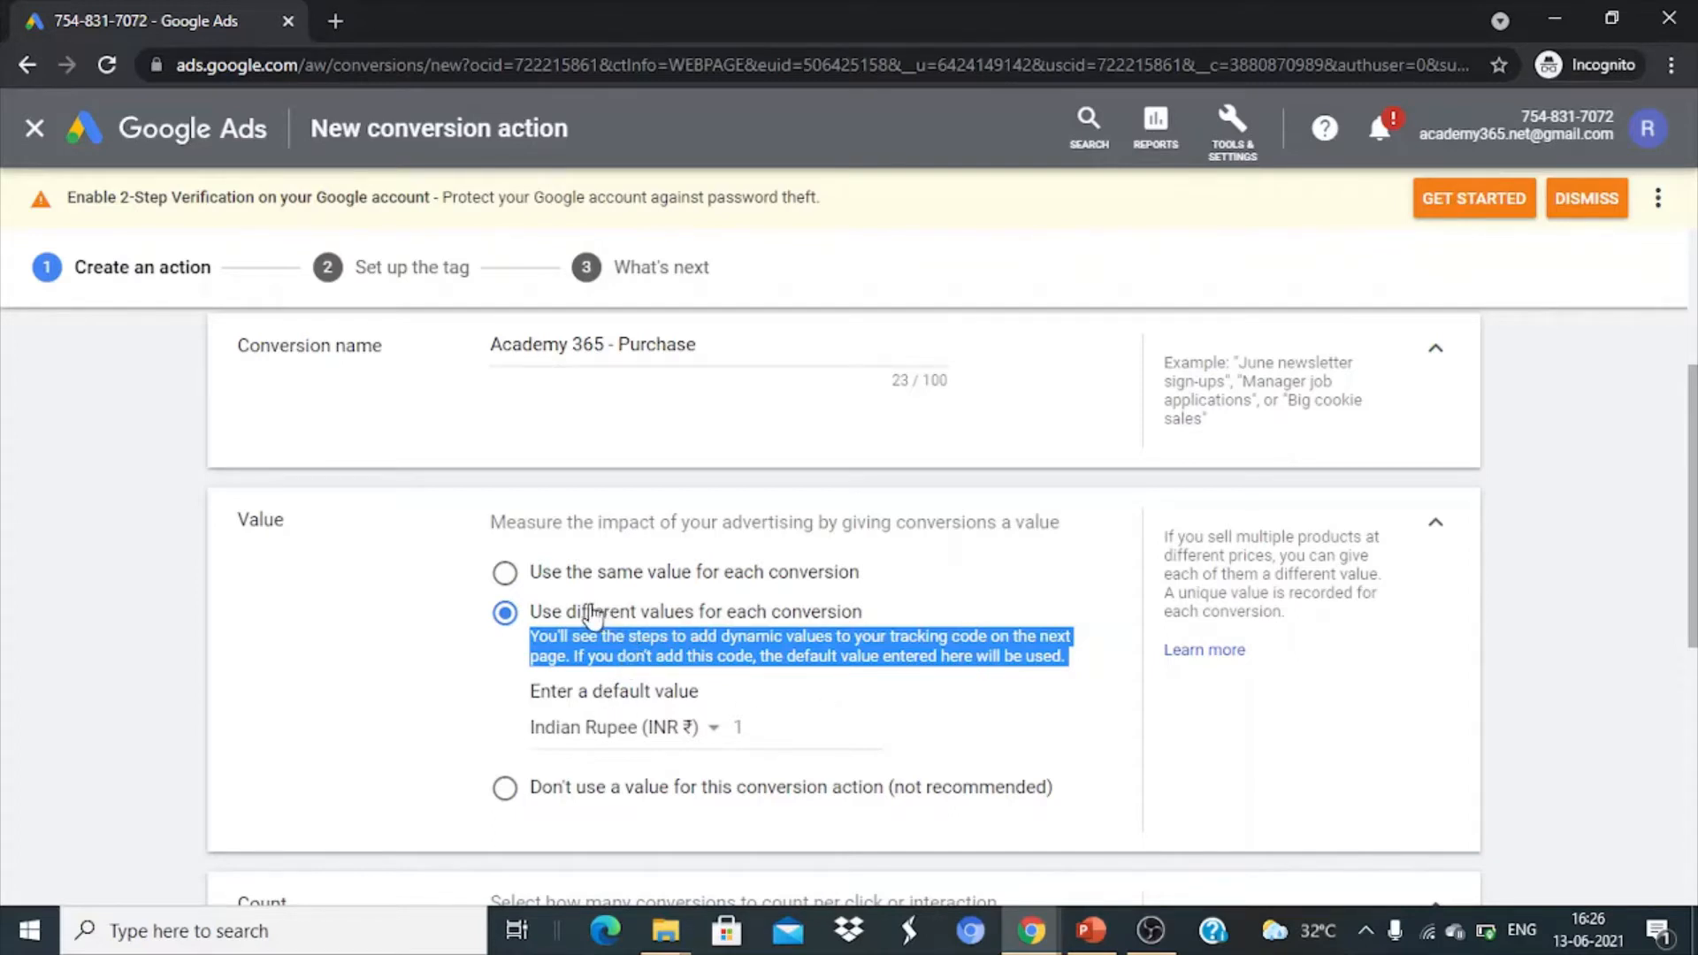
{"action": "left_click", "coordinate": [782, 725]}
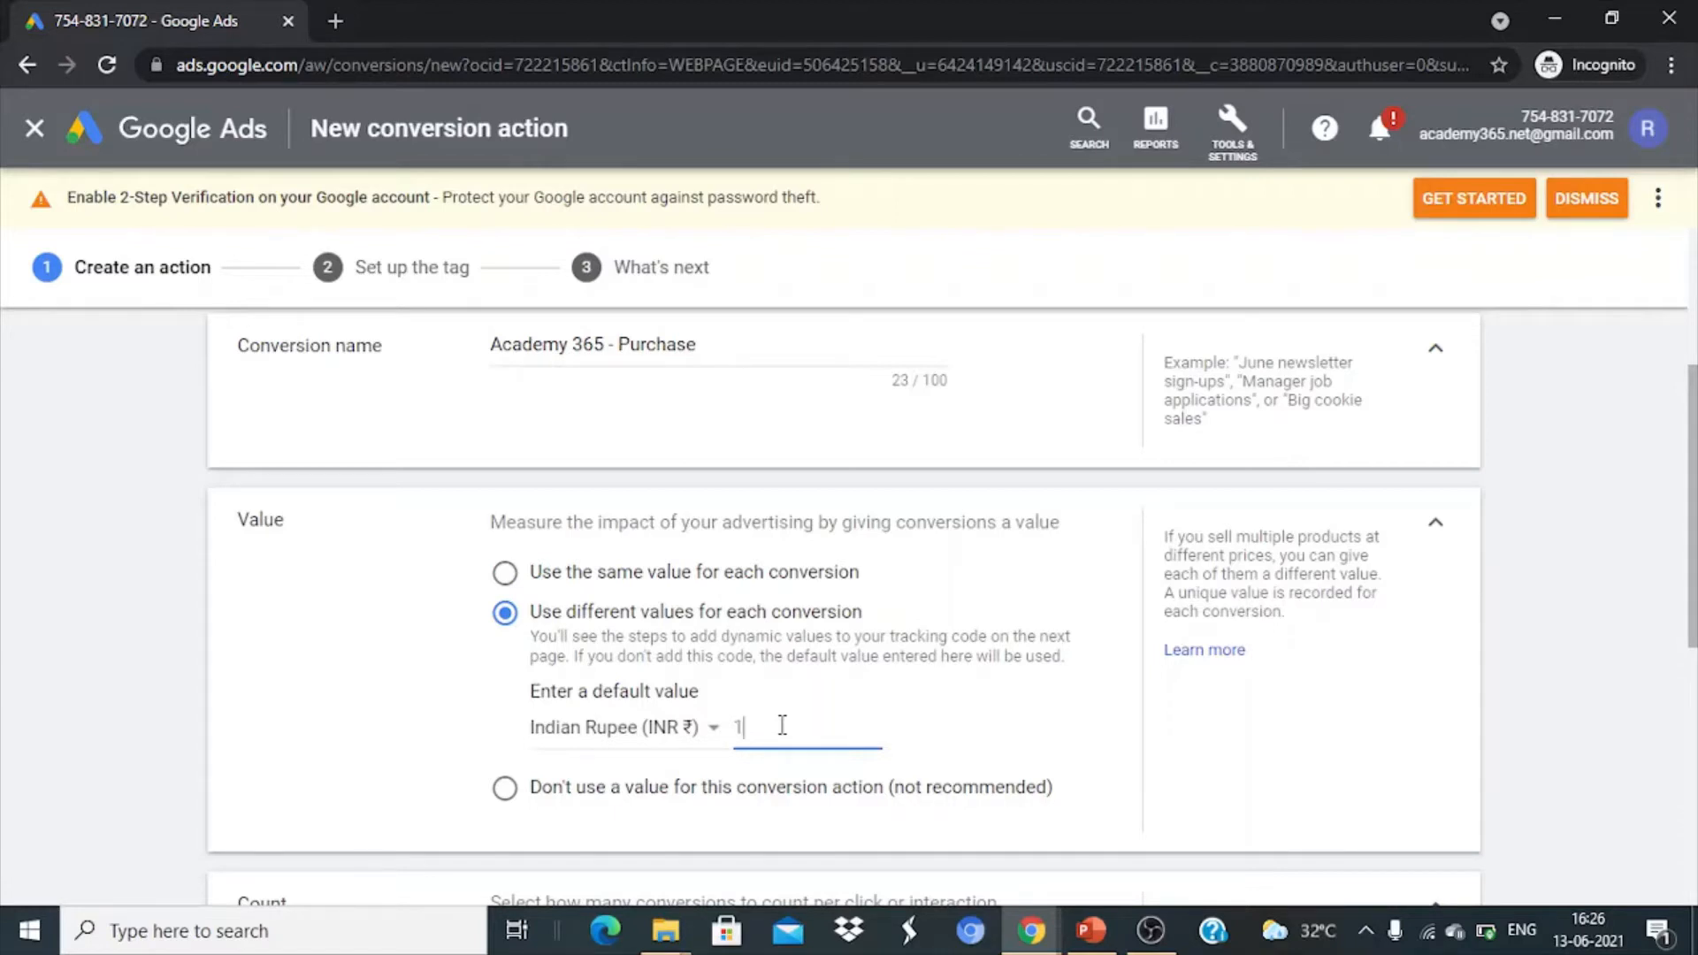
{"action": "type", "text": "00"}
{"action": "scroll", "coordinate": [1013, 724], "scroll_direction": "down", "scroll_amount": 1}
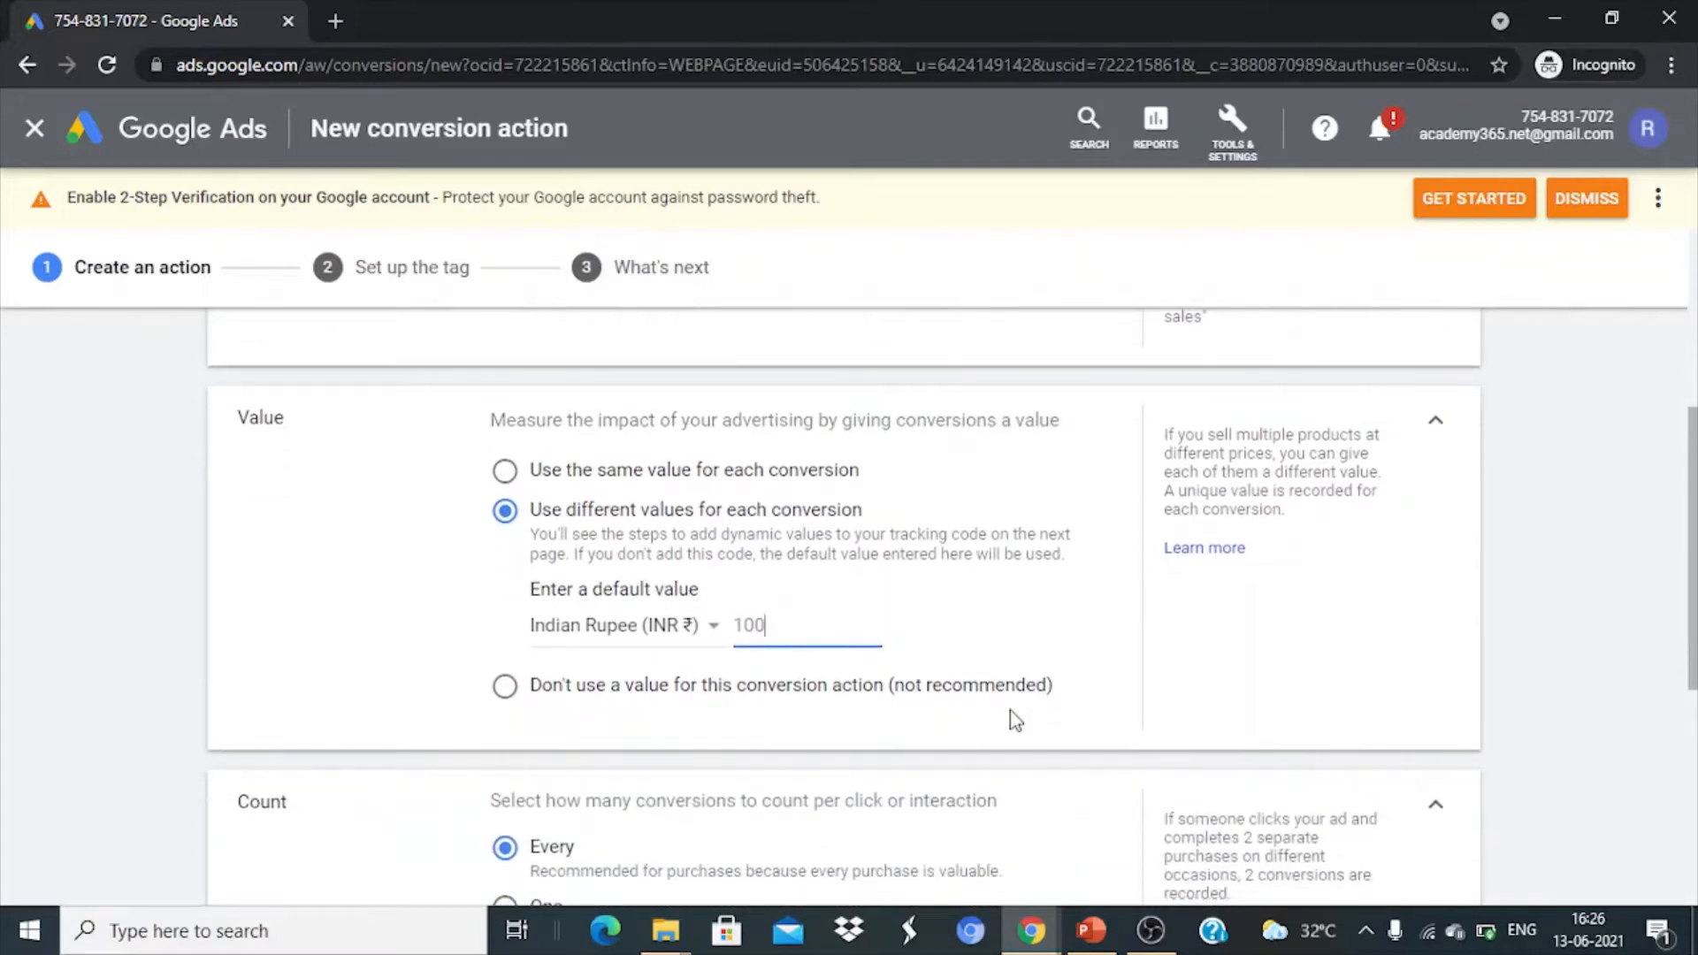
Examine the currencies available for the default conversion value without changing the selection
{"action": "left_click", "coordinate": [639, 626]}
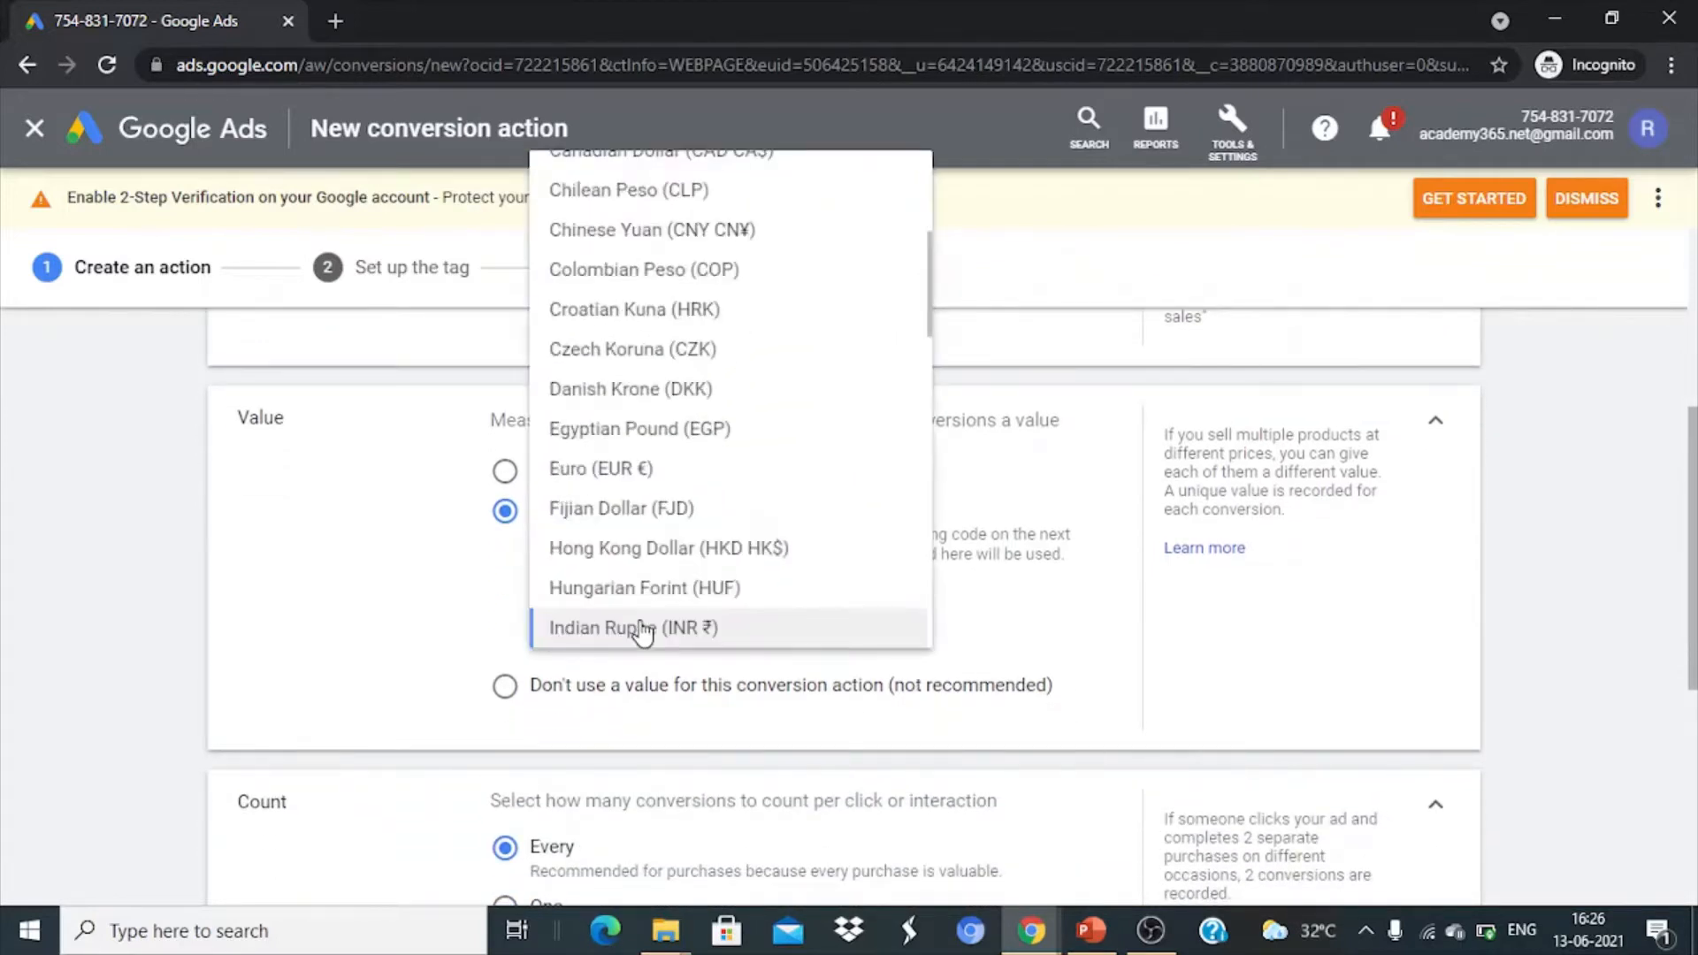
{"action": "scroll", "coordinate": [665, 482], "scroll_direction": "up", "scroll_amount": 5}
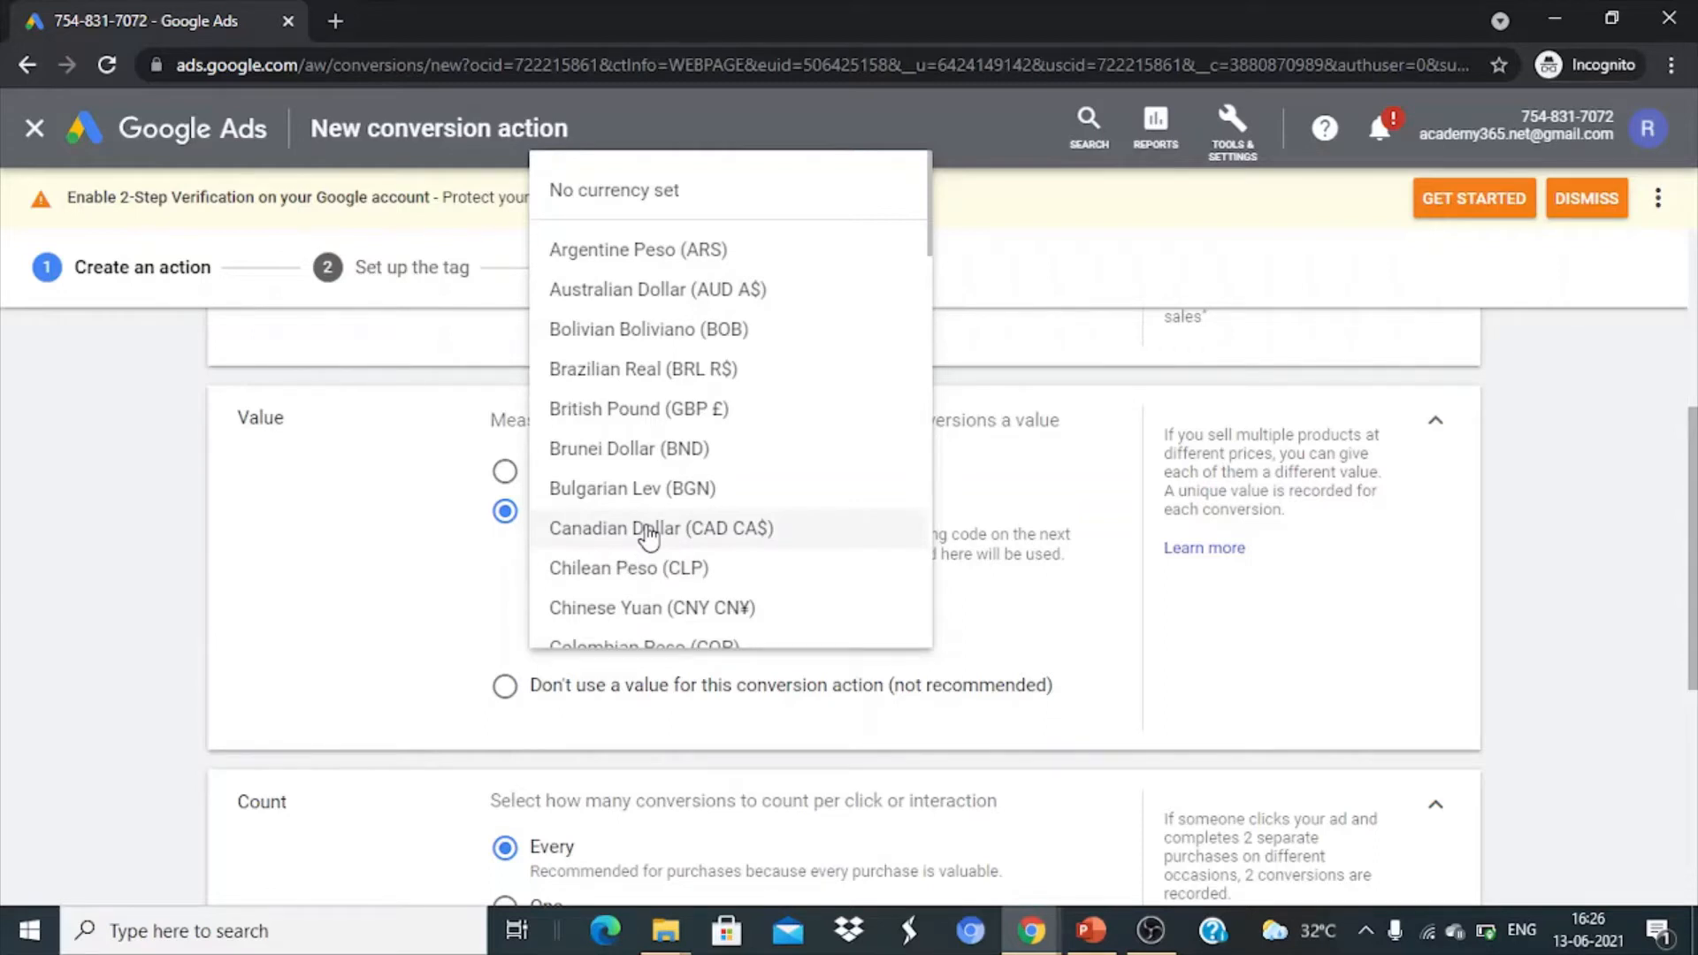
{"action": "scroll", "coordinate": [648, 535], "scroll_direction": "down", "scroll_amount": 15}
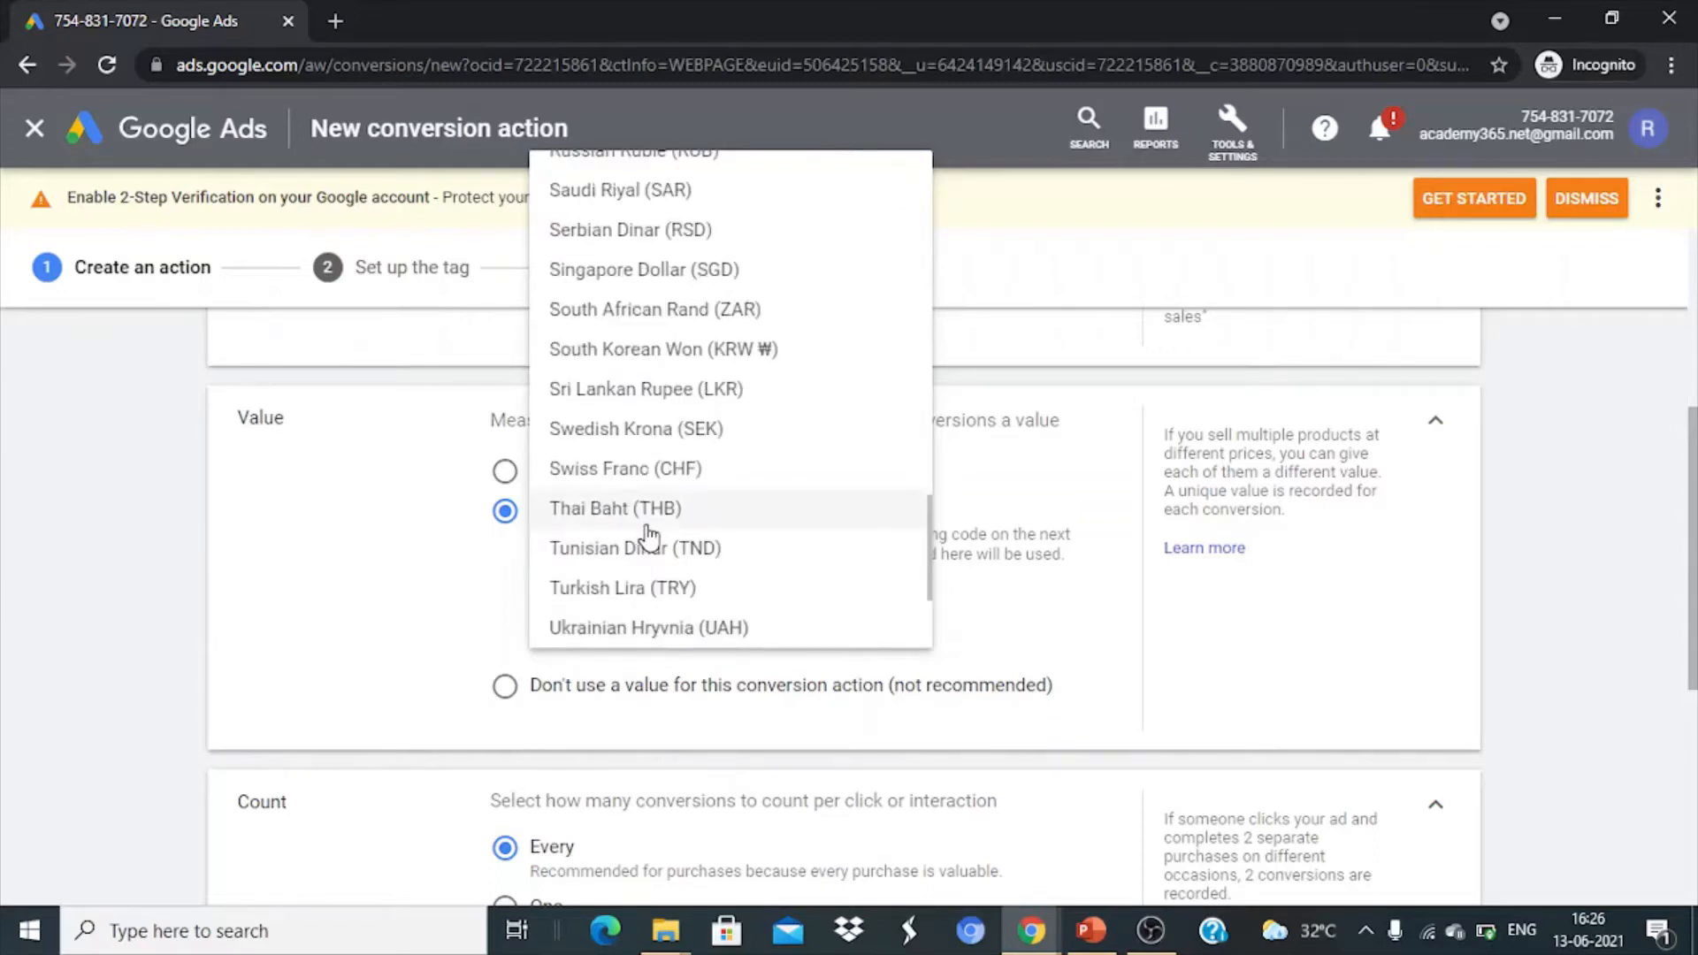
{"action": "scroll", "coordinate": [649, 535], "scroll_direction": "up", "scroll_amount": 1}
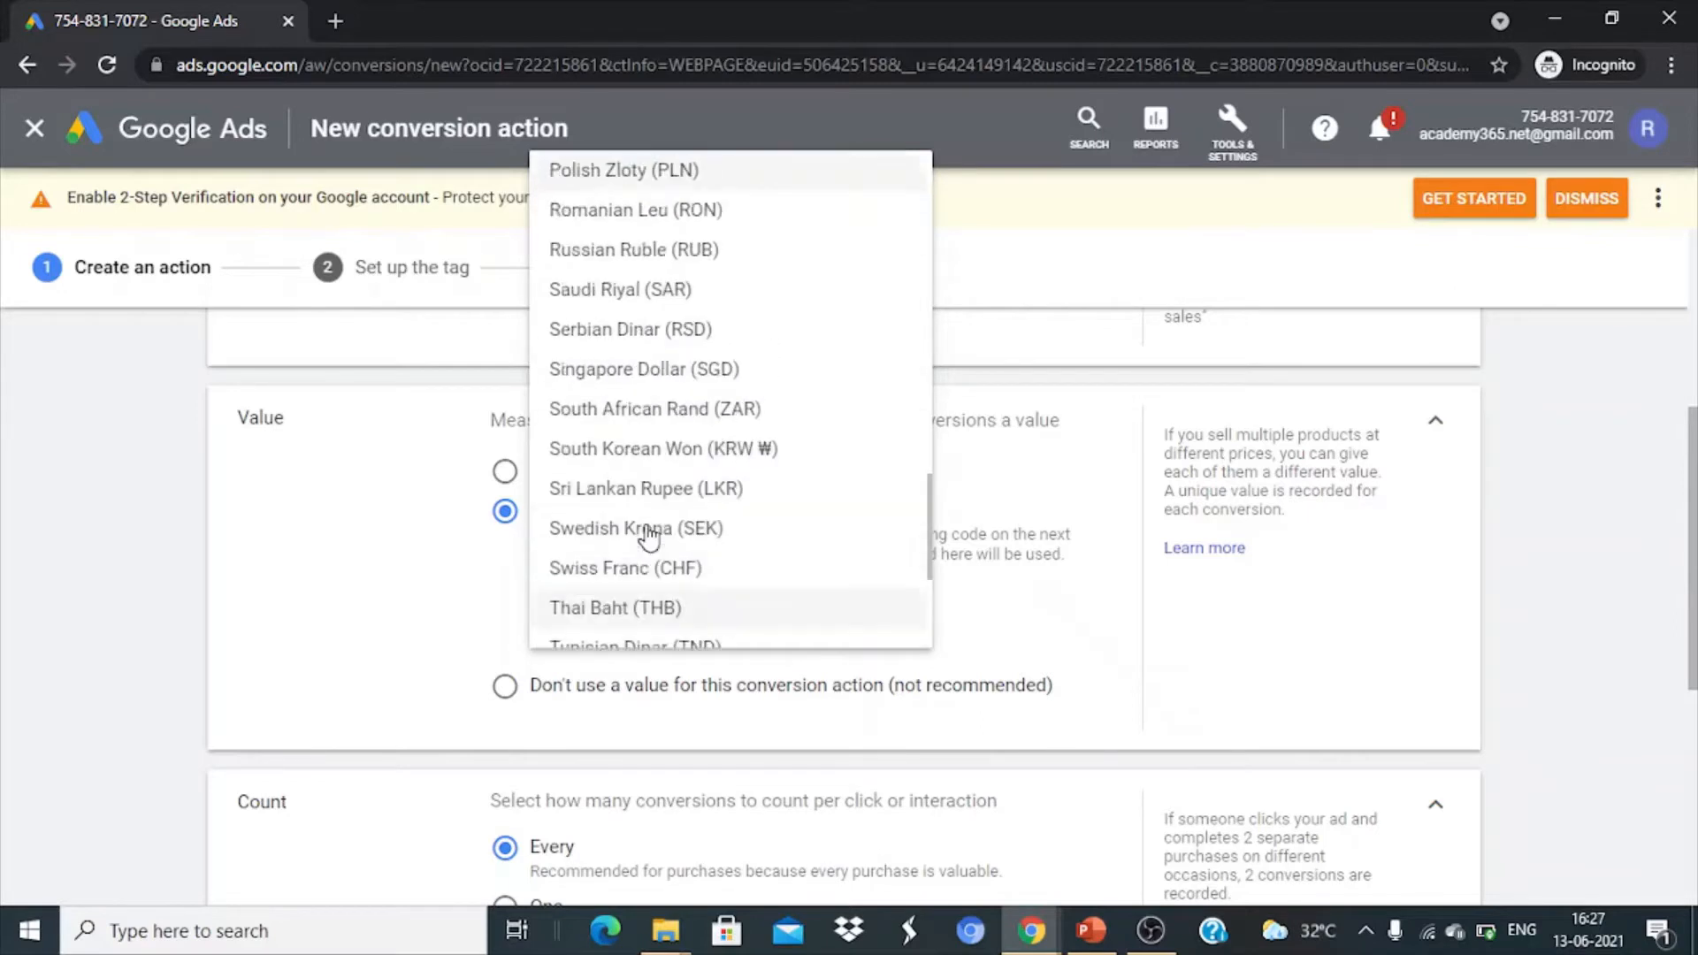
{"action": "scroll", "coordinate": [648, 535], "scroll_direction": "up", "scroll_amount": 2}
{"action": "scroll", "coordinate": [648, 535], "scroll_direction": "up", "scroll_amount": 2}
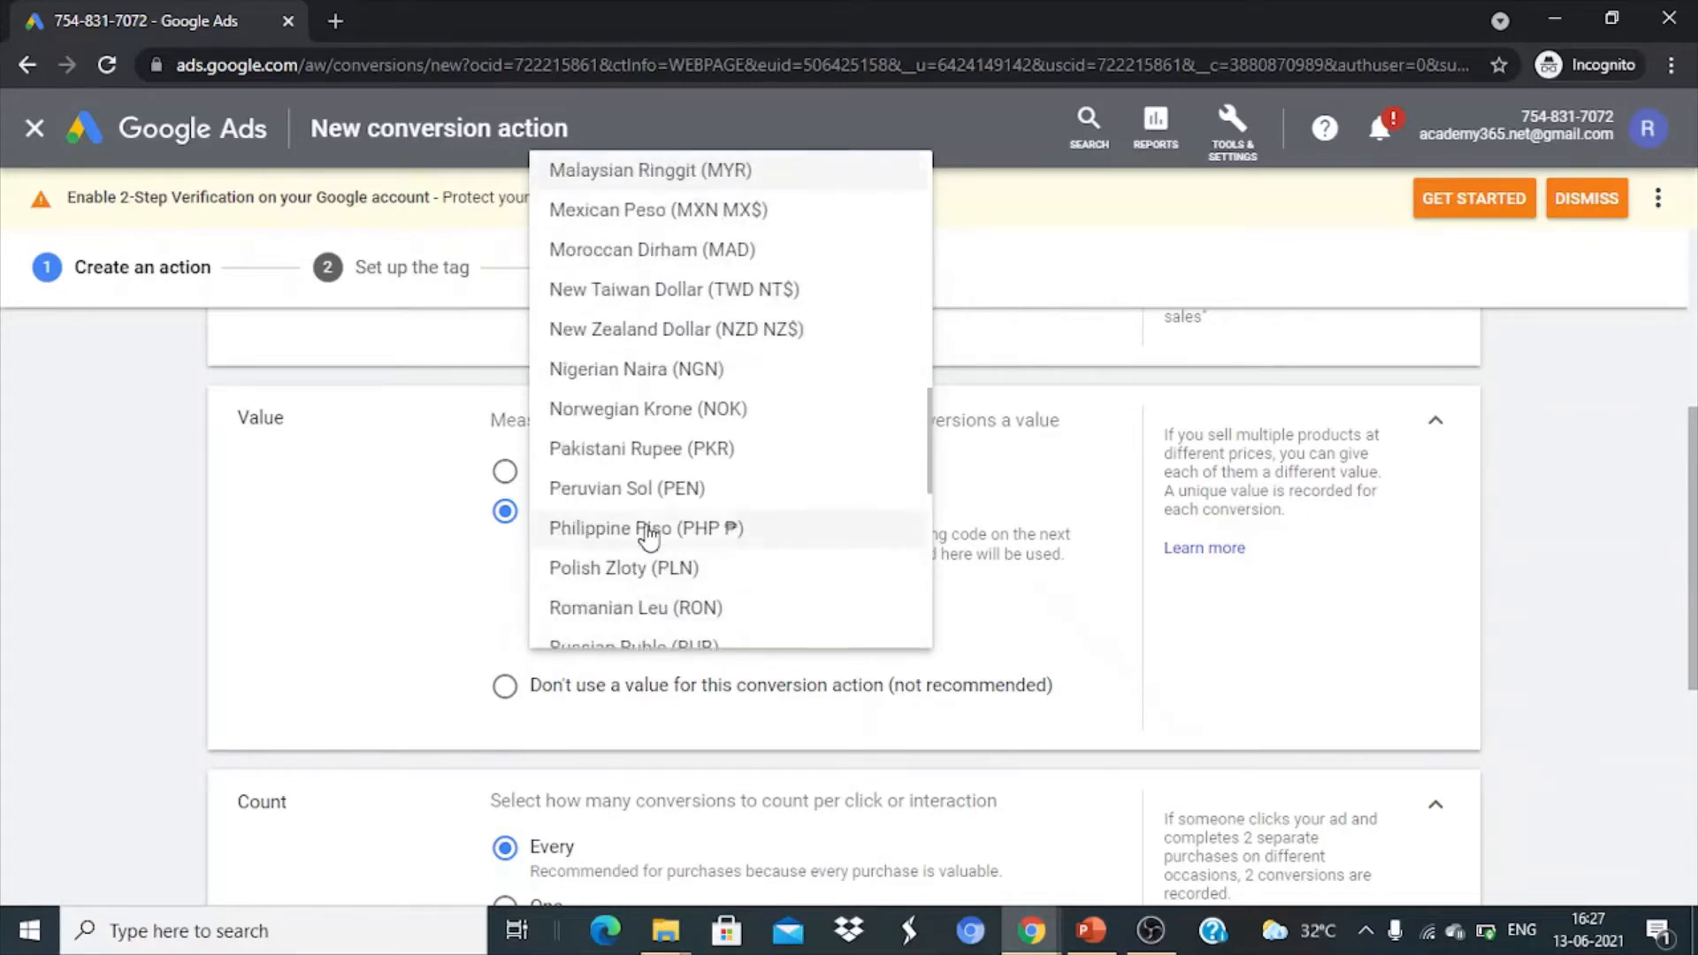
{"action": "scroll", "coordinate": [648, 535], "scroll_direction": "up", "scroll_amount": 3}
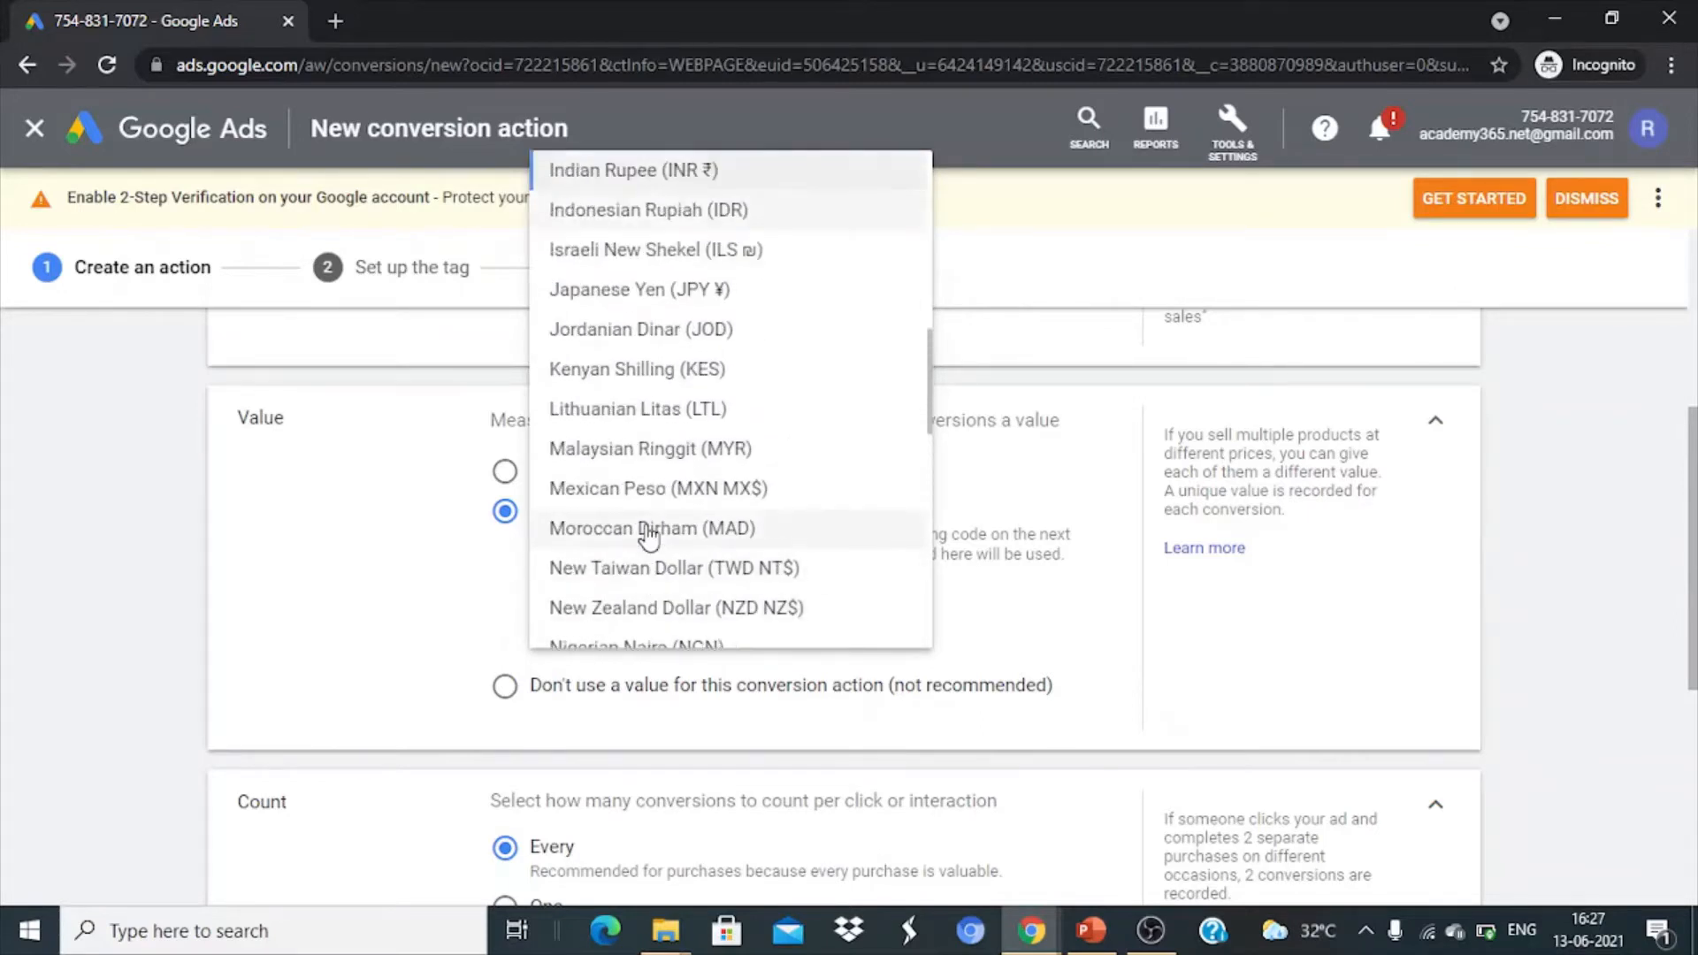
{"action": "key", "text": "Escape"}
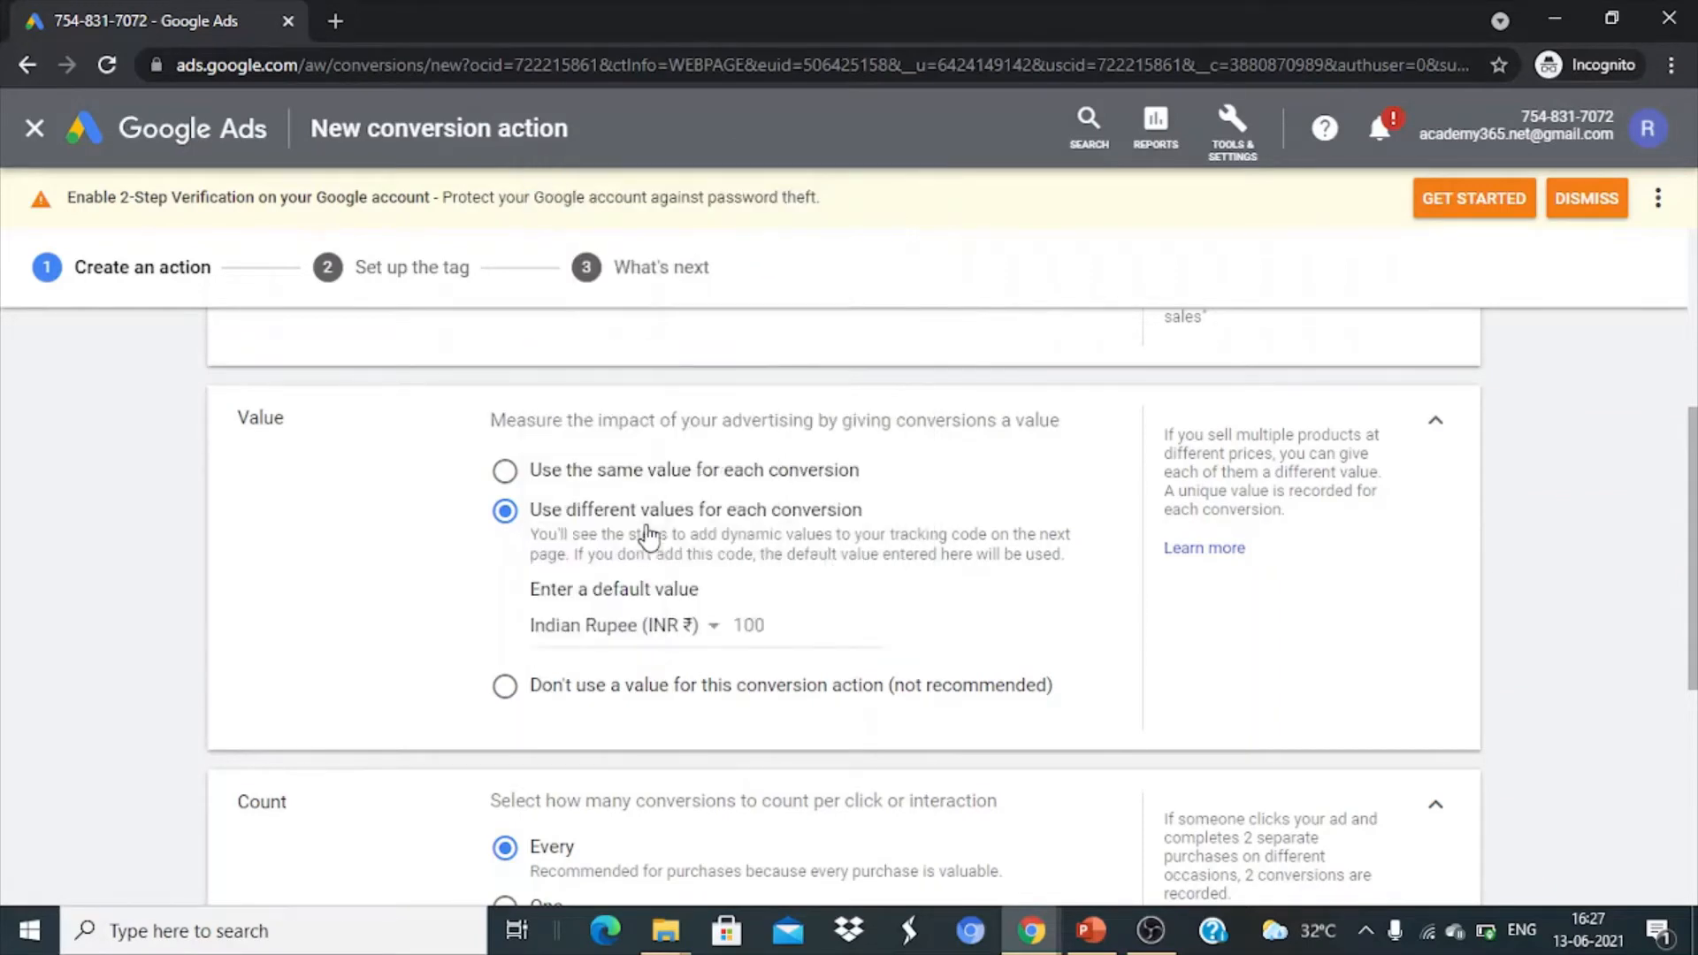
Try counting One conversion per click or interaction, and restore the count setting to Every
{"action": "scroll", "coordinate": [850, 703], "scroll_direction": "down", "scroll_amount": 2}
{"action": "scroll", "coordinate": [852, 696], "scroll_direction": "up", "scroll_amount": 3}
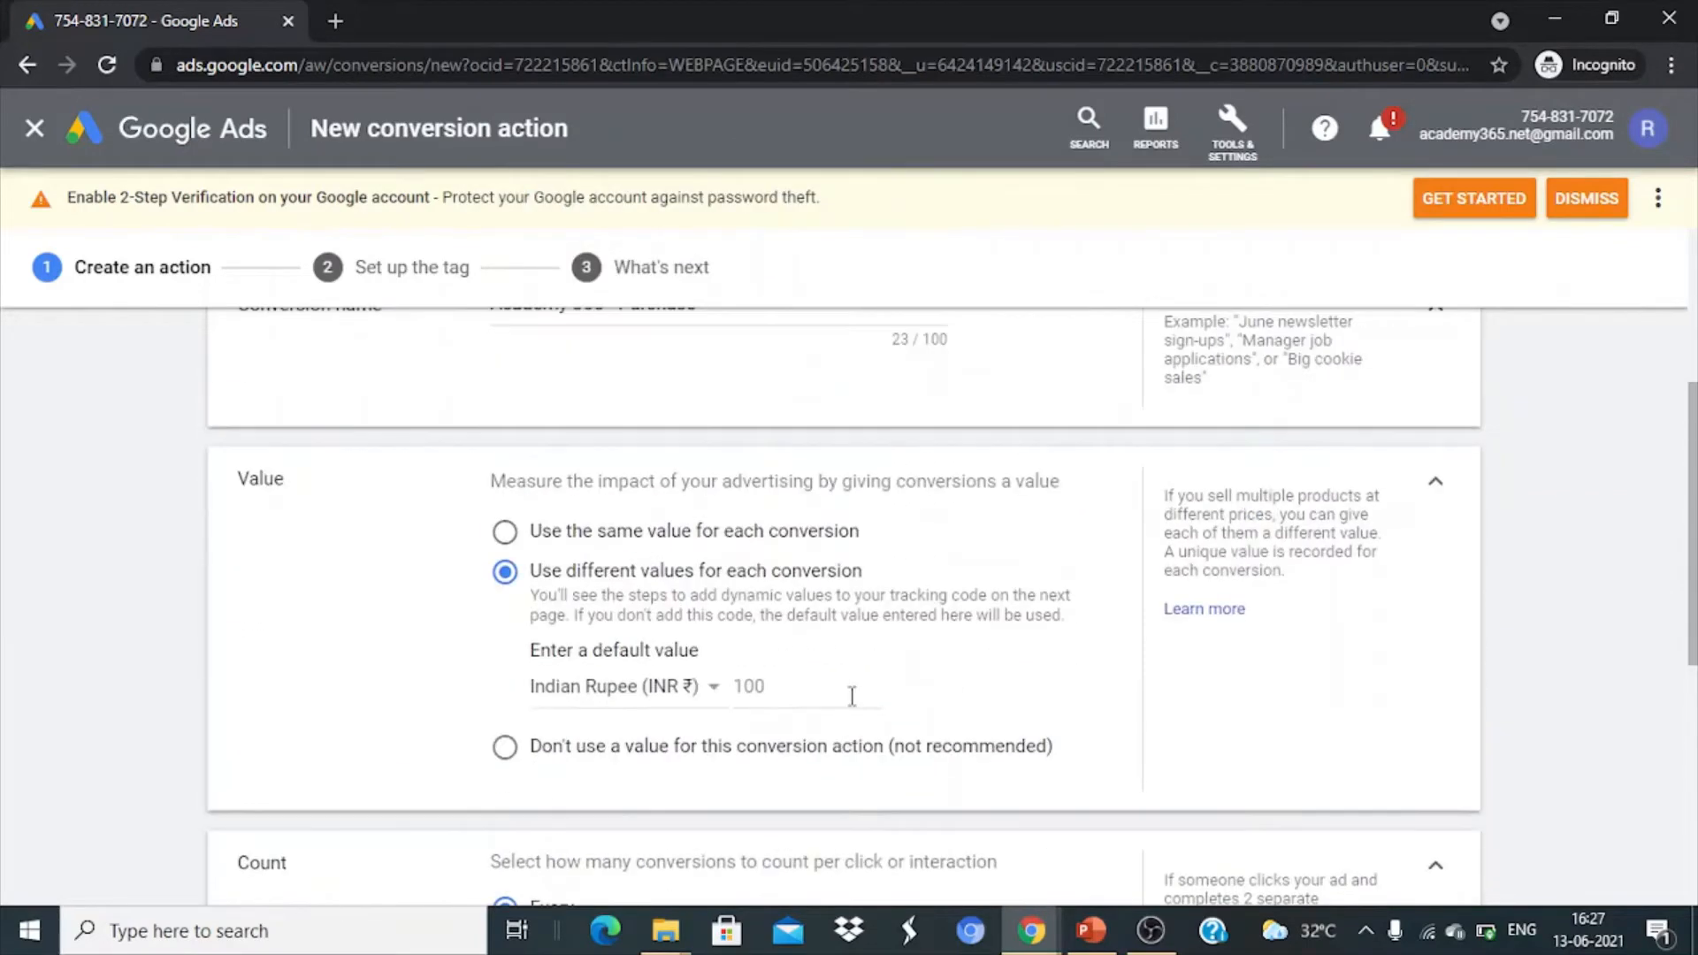
{"action": "scroll", "coordinate": [852, 699], "scroll_direction": "down", "scroll_amount": 4}
{"action": "scroll", "coordinate": [852, 705], "scroll_direction": "up", "scroll_amount": 2}
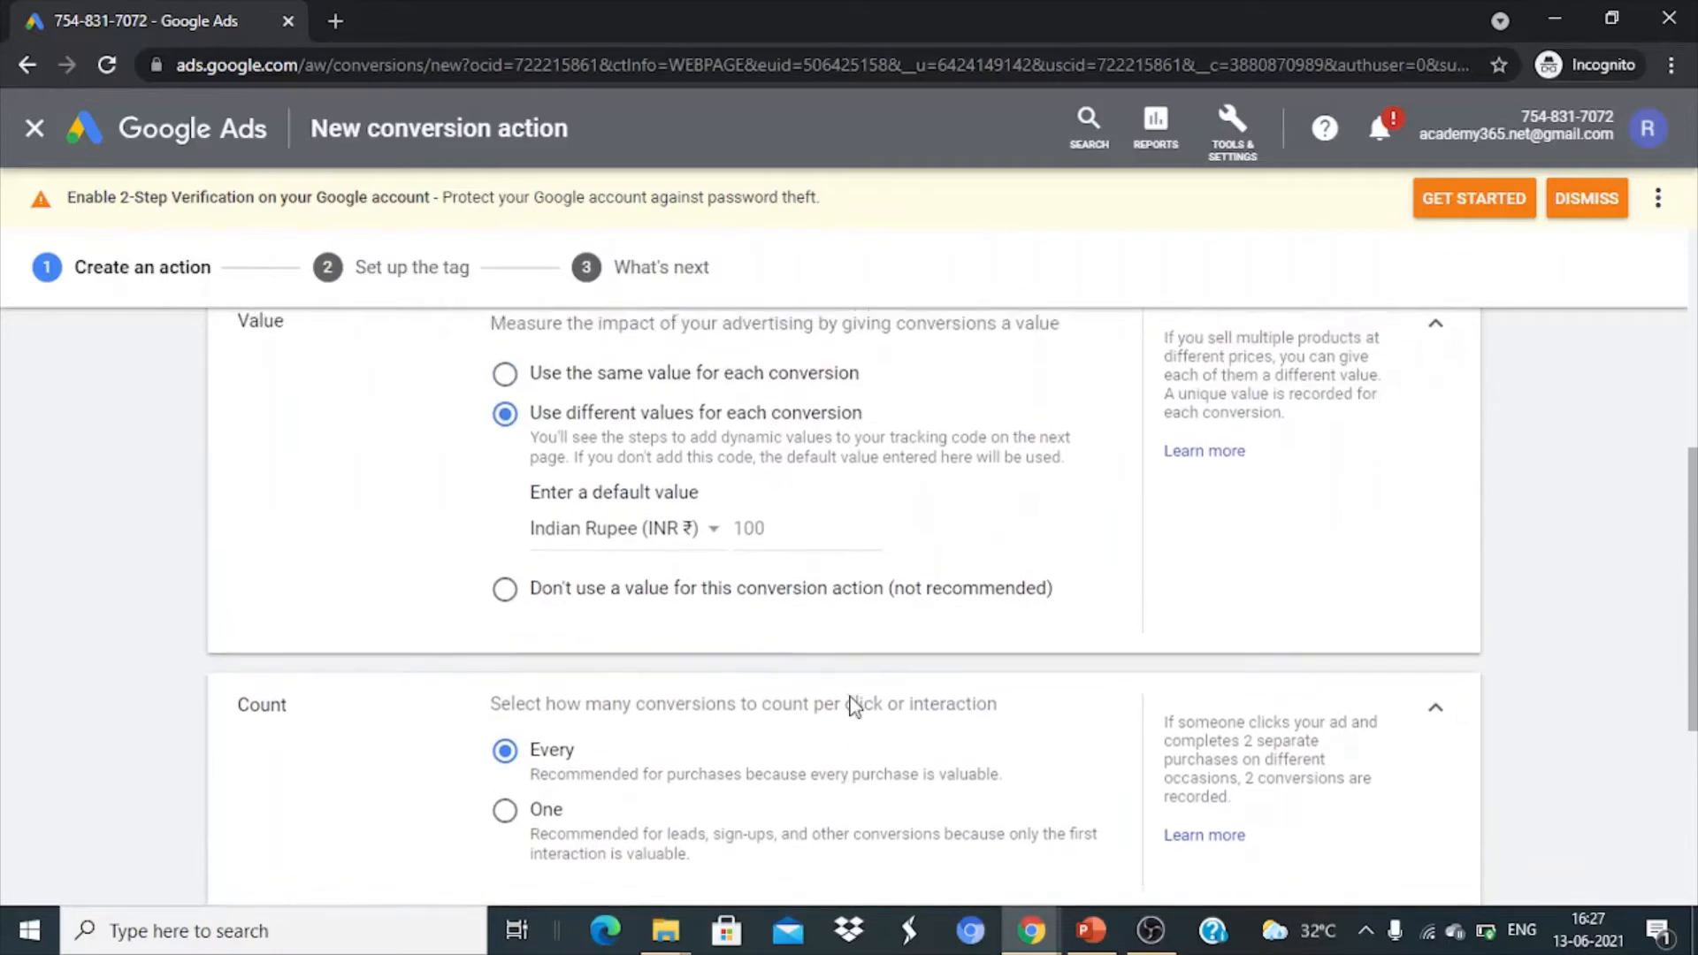
{"action": "scroll", "coordinate": [852, 705], "scroll_direction": "up", "scroll_amount": 1}
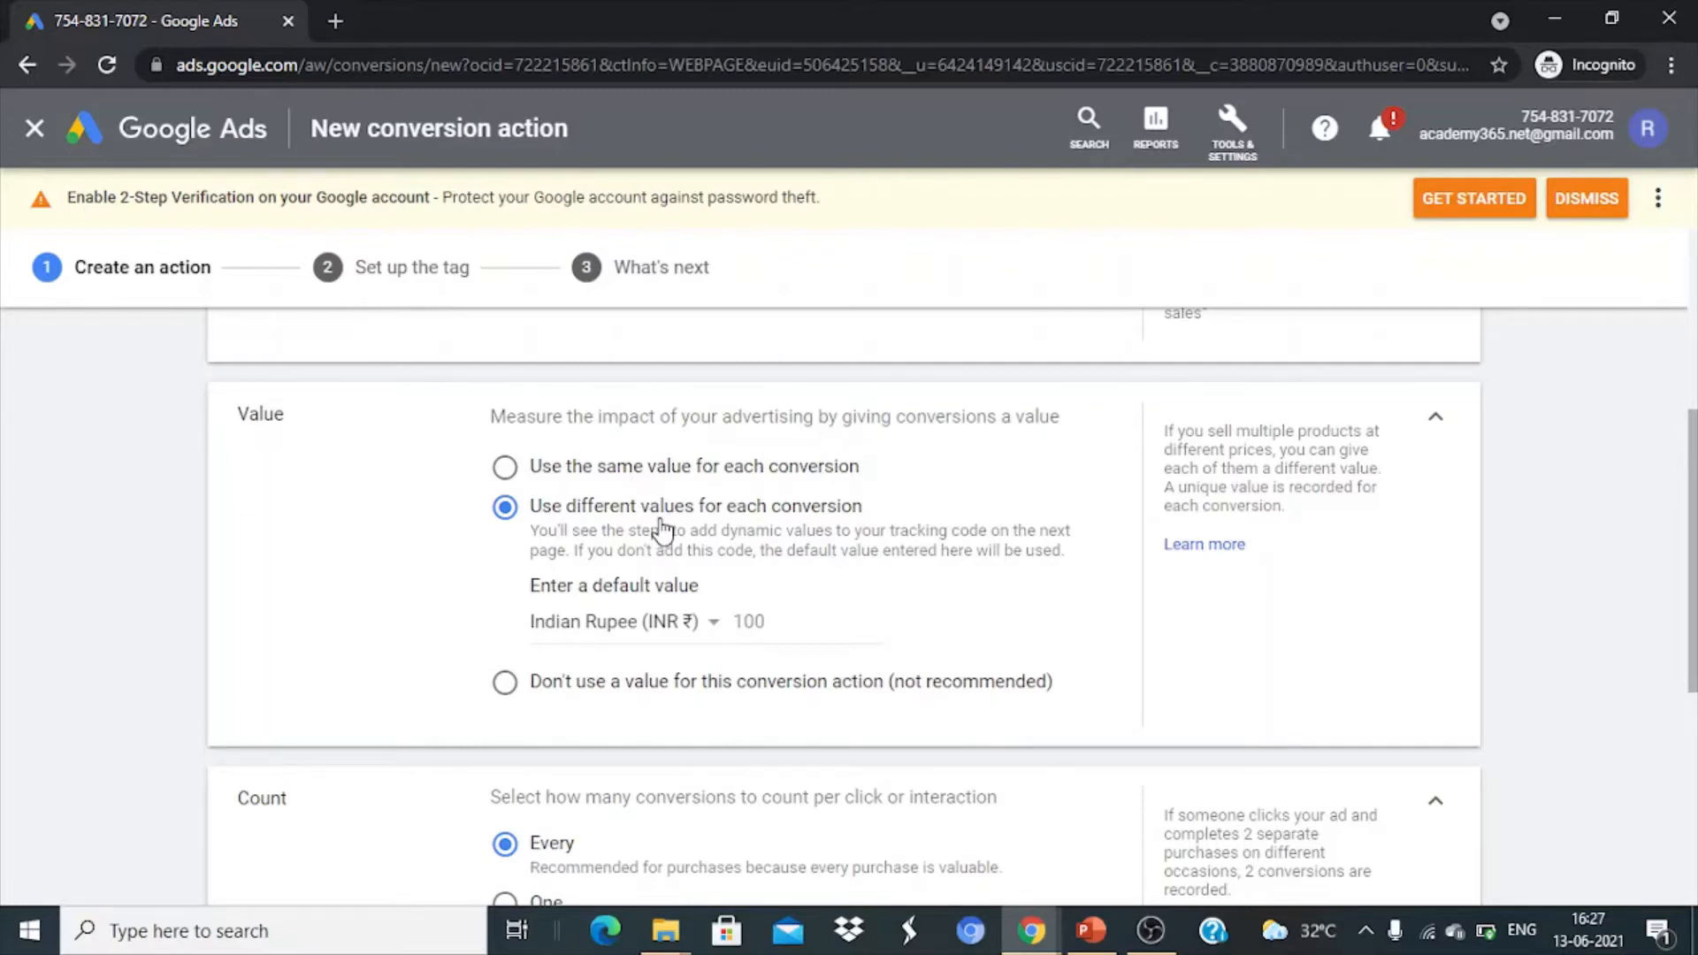
{"action": "scroll", "coordinate": [664, 529], "scroll_direction": "down", "scroll_amount": 3}
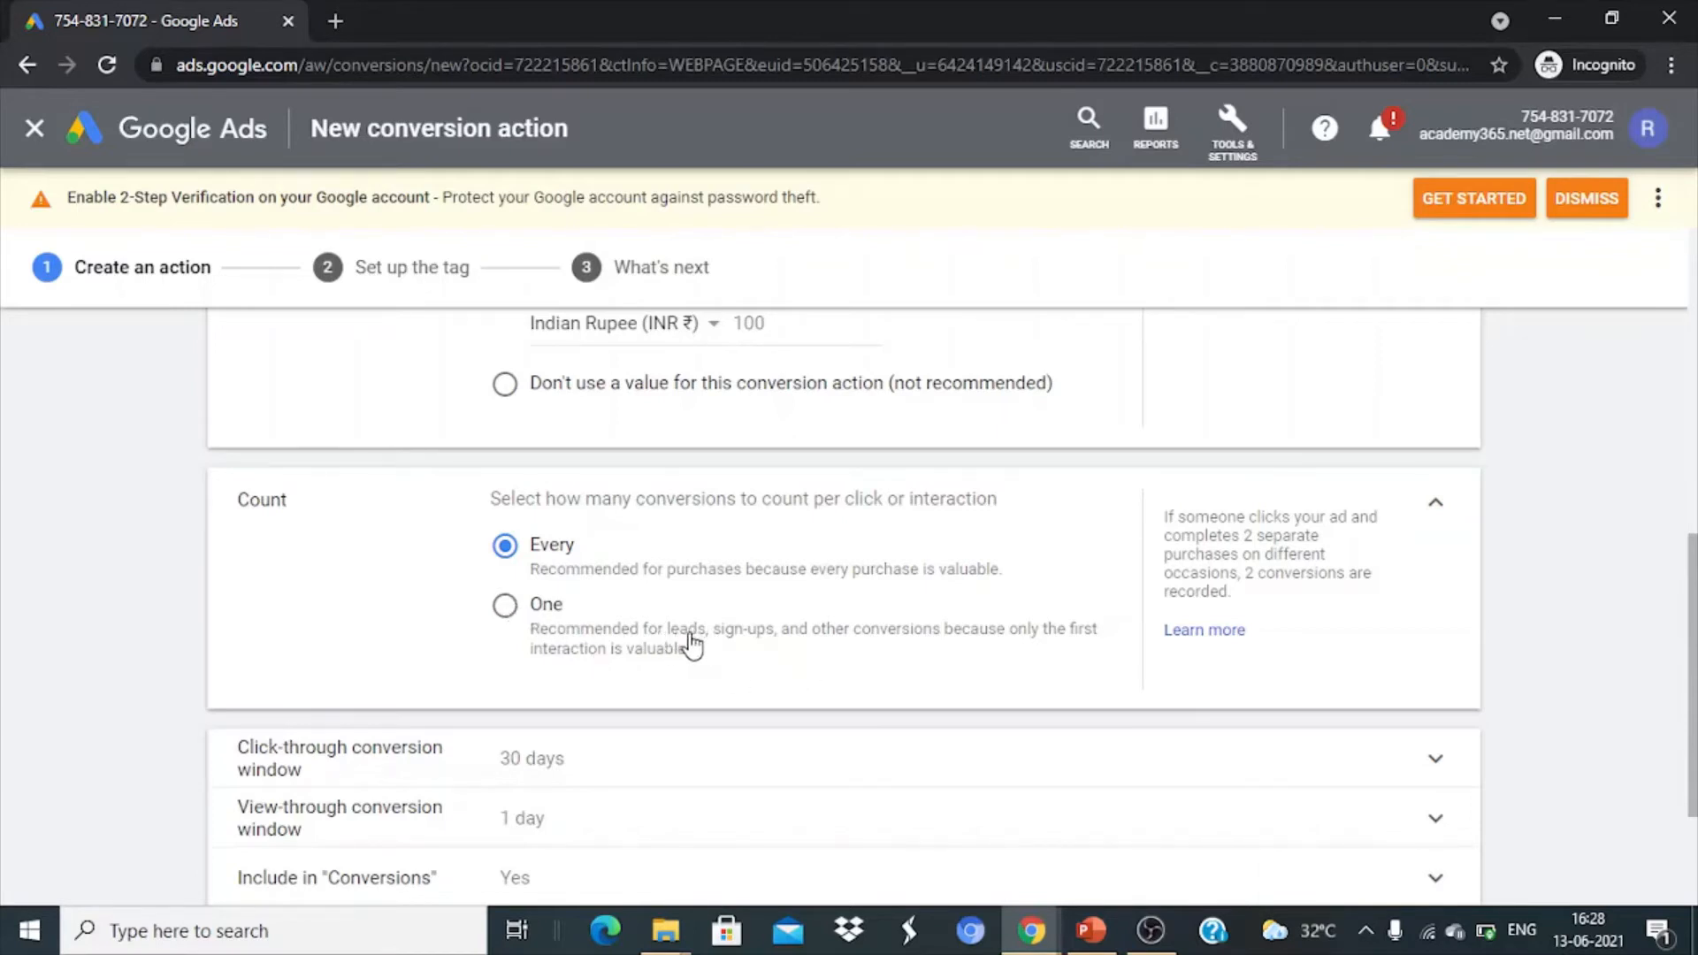
{"action": "left_click", "coordinate": [505, 610]}
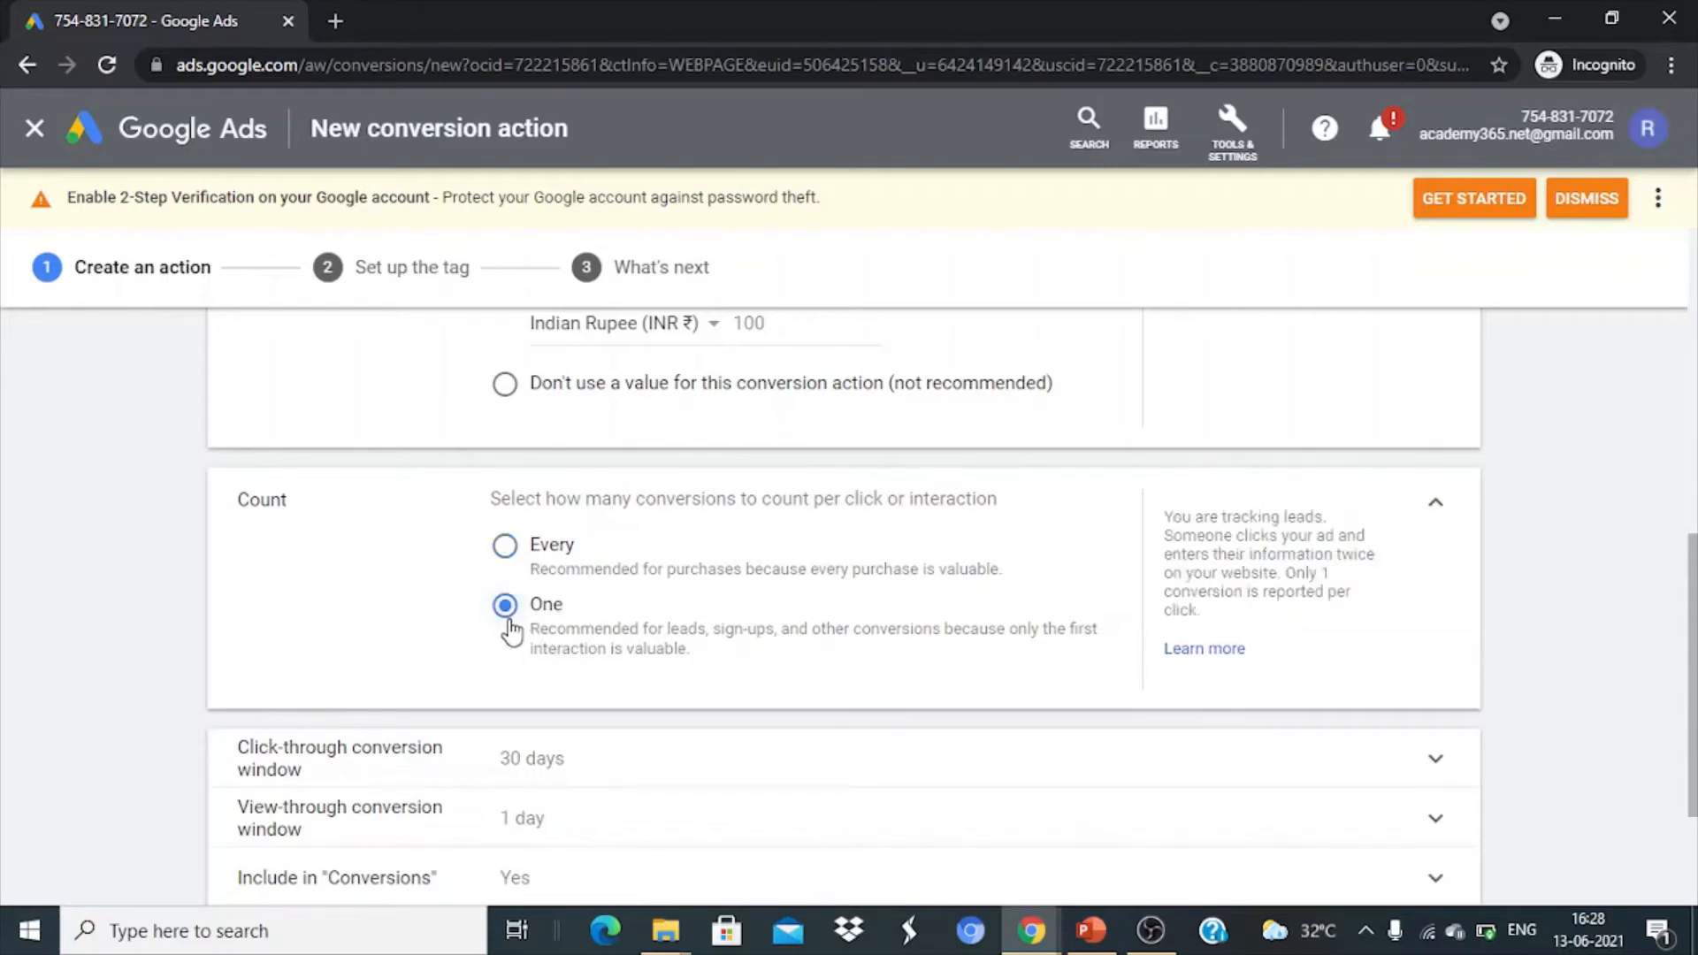
{"action": "left_click", "coordinate": [511, 548]}
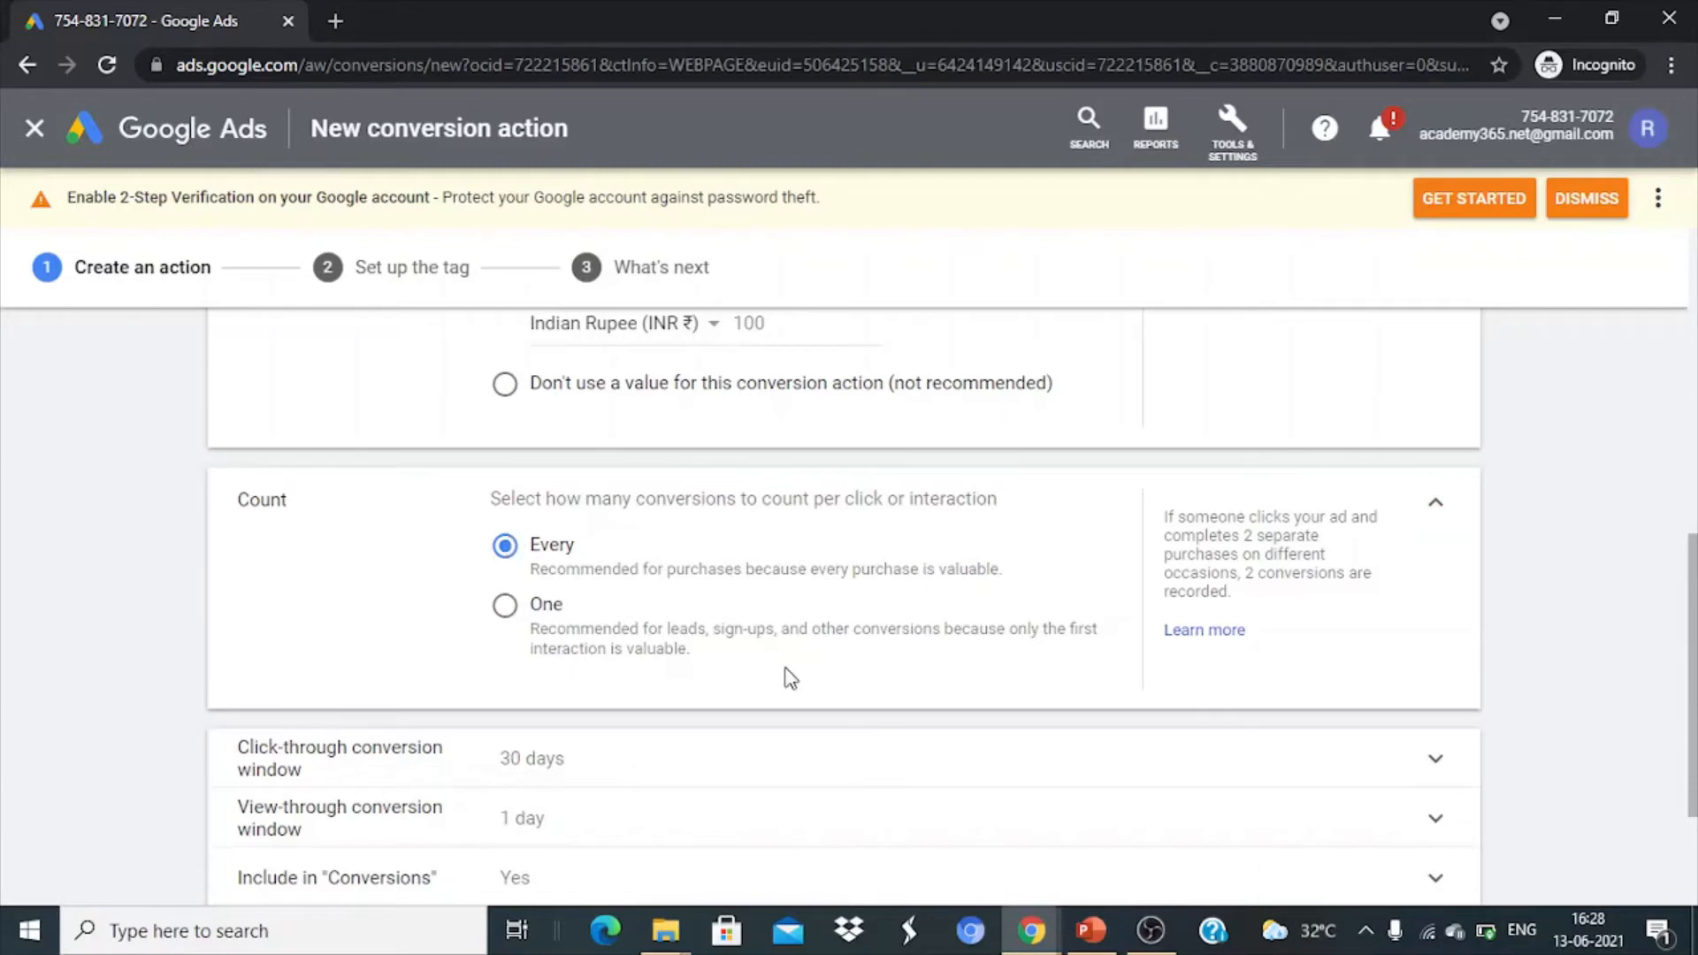
{"action": "scroll", "coordinate": [790, 678], "scroll_direction": "down", "scroll_amount": 3}
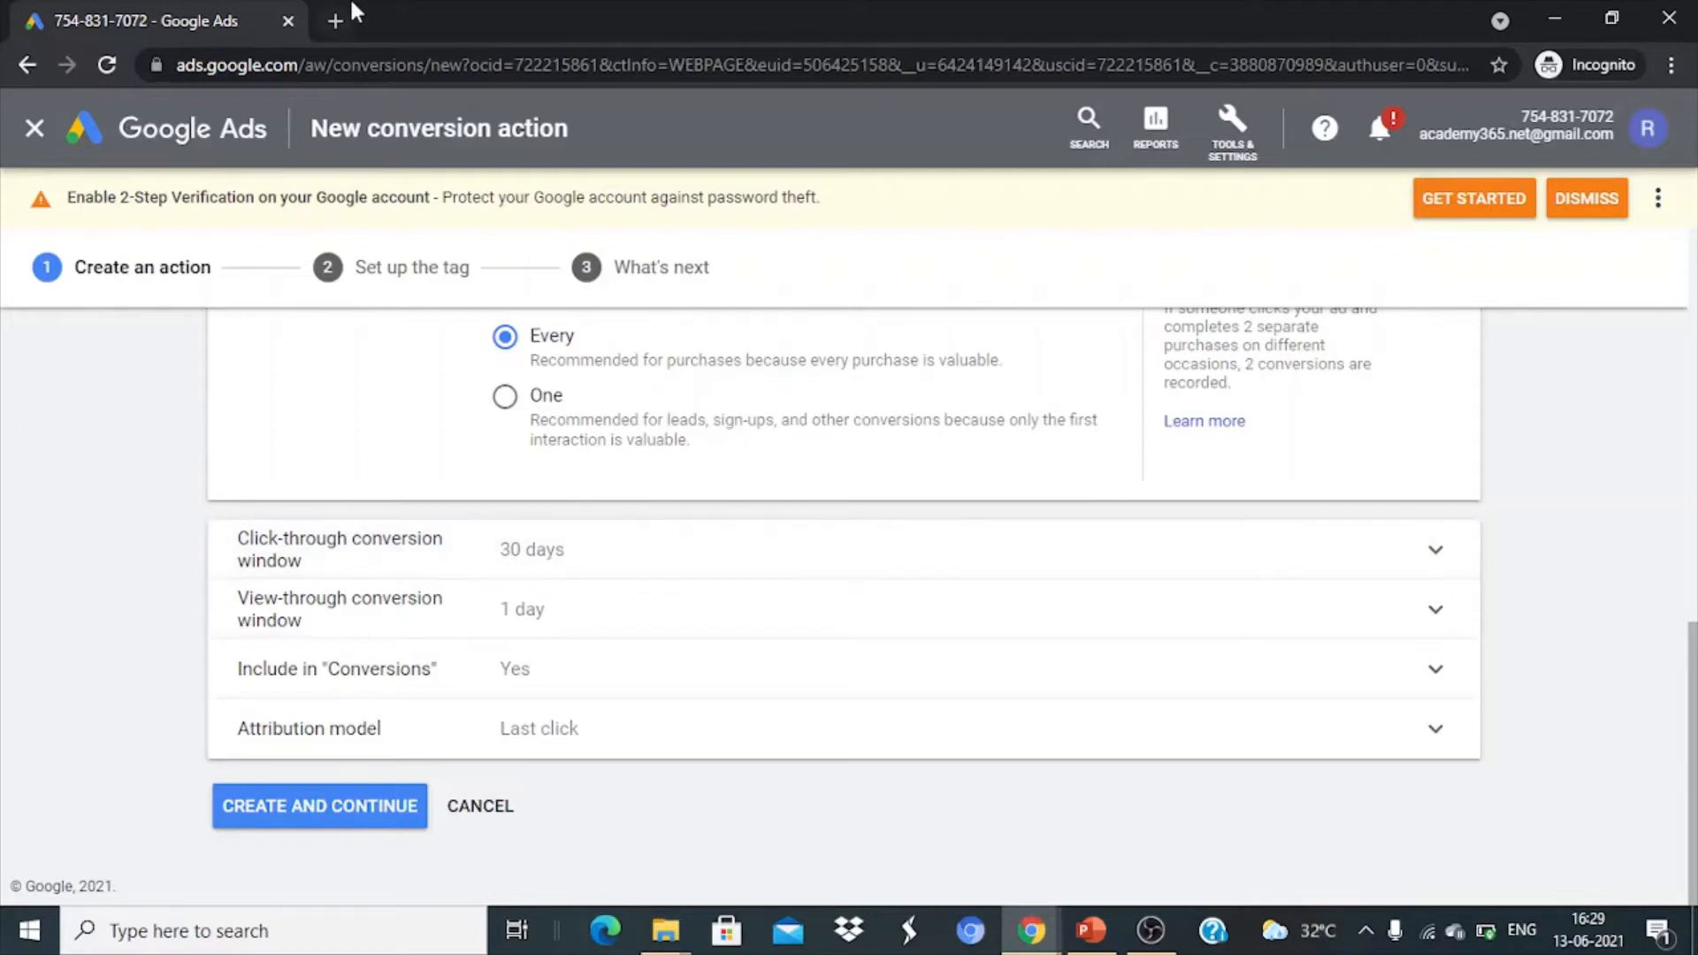
Search the web for "website development company" in a new browser tab
{"action": "left_click", "coordinate": [337, 19]}
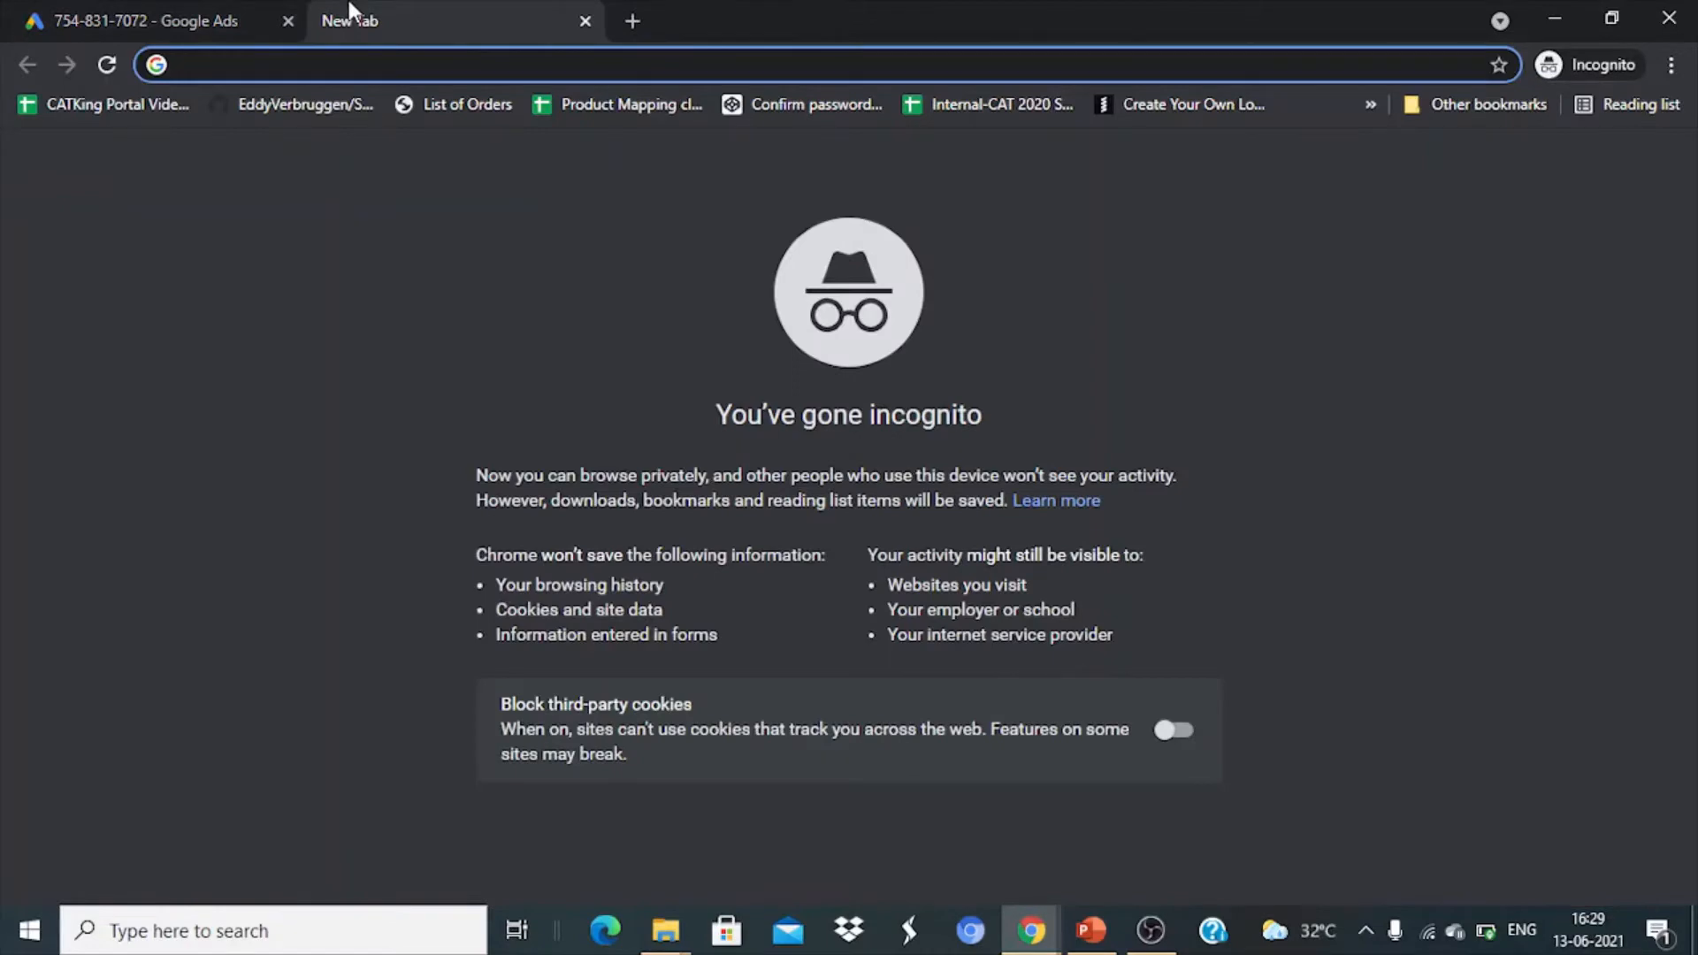
{"action": "type", "text": "websi"}
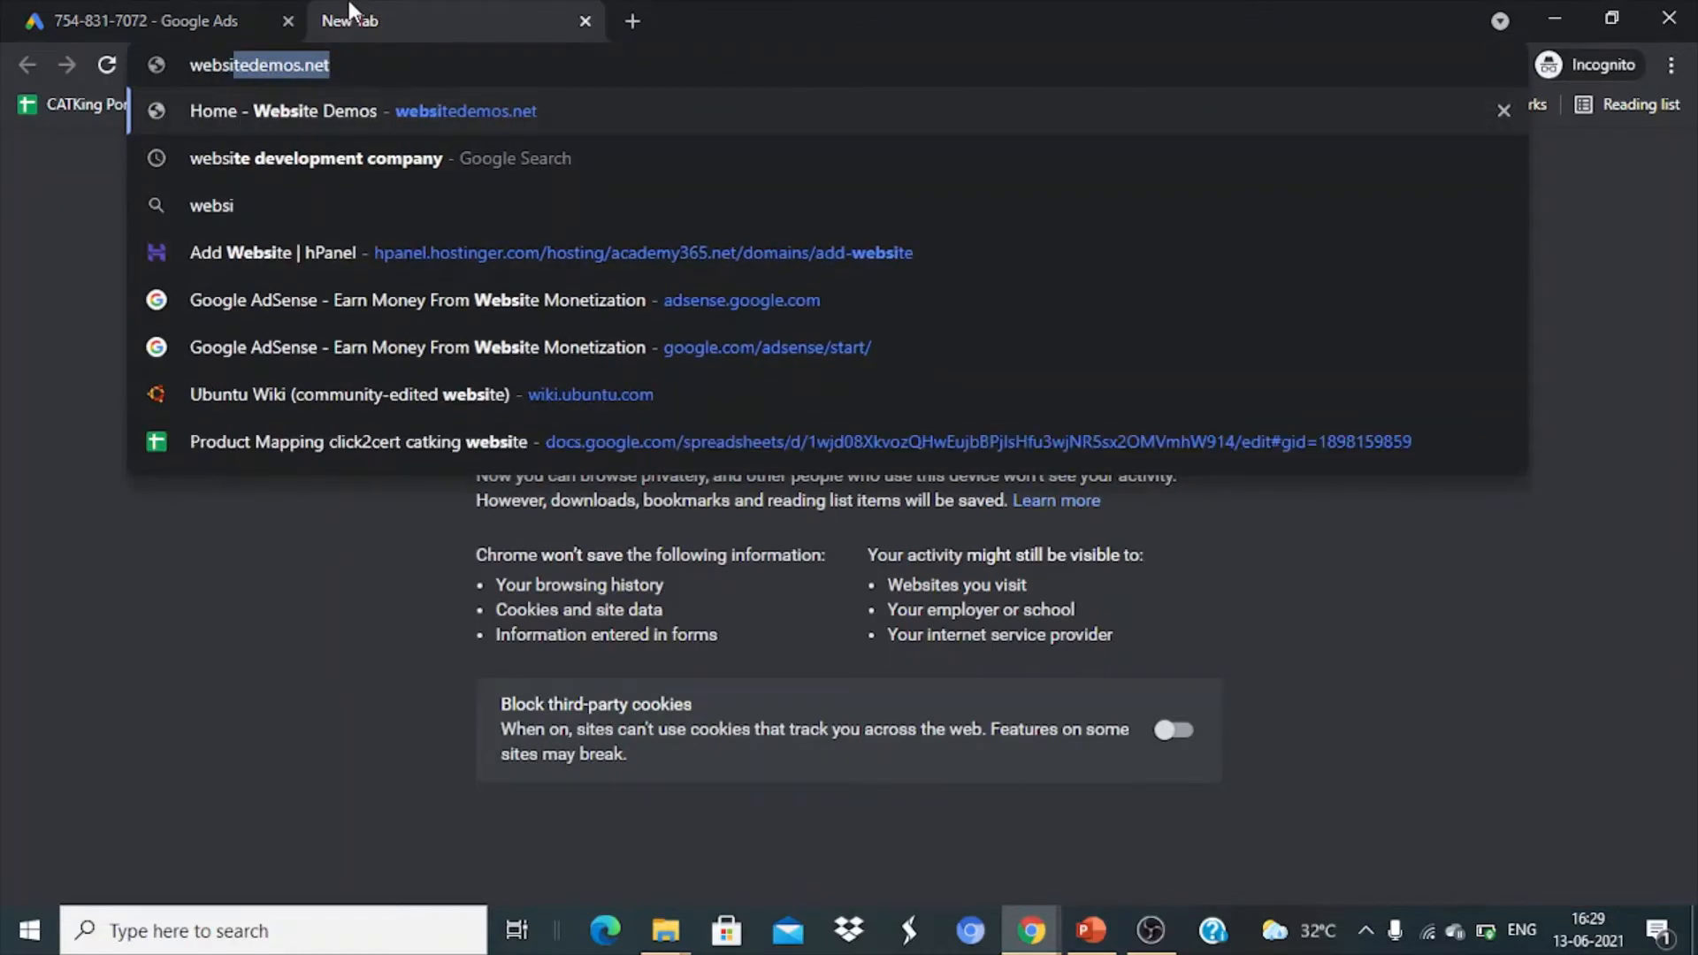
{"action": "key", "text": "Right"}
{"action": "key", "text": "ctrl+a"}
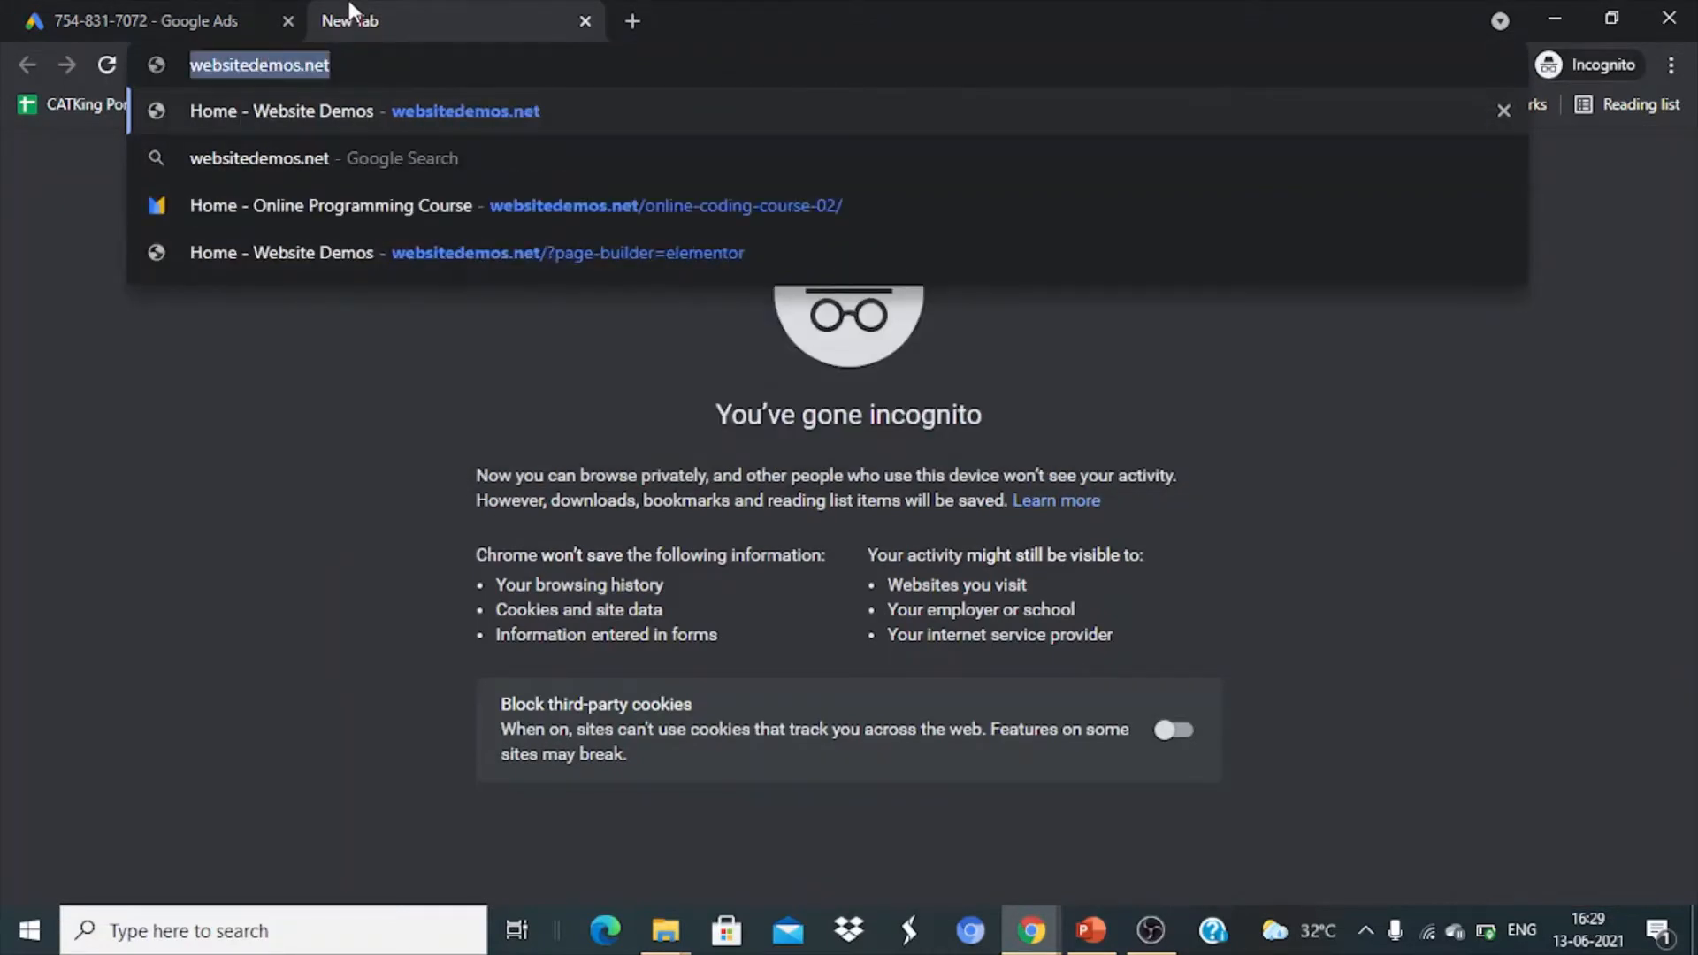
{"action": "type", "text": "website dev"}
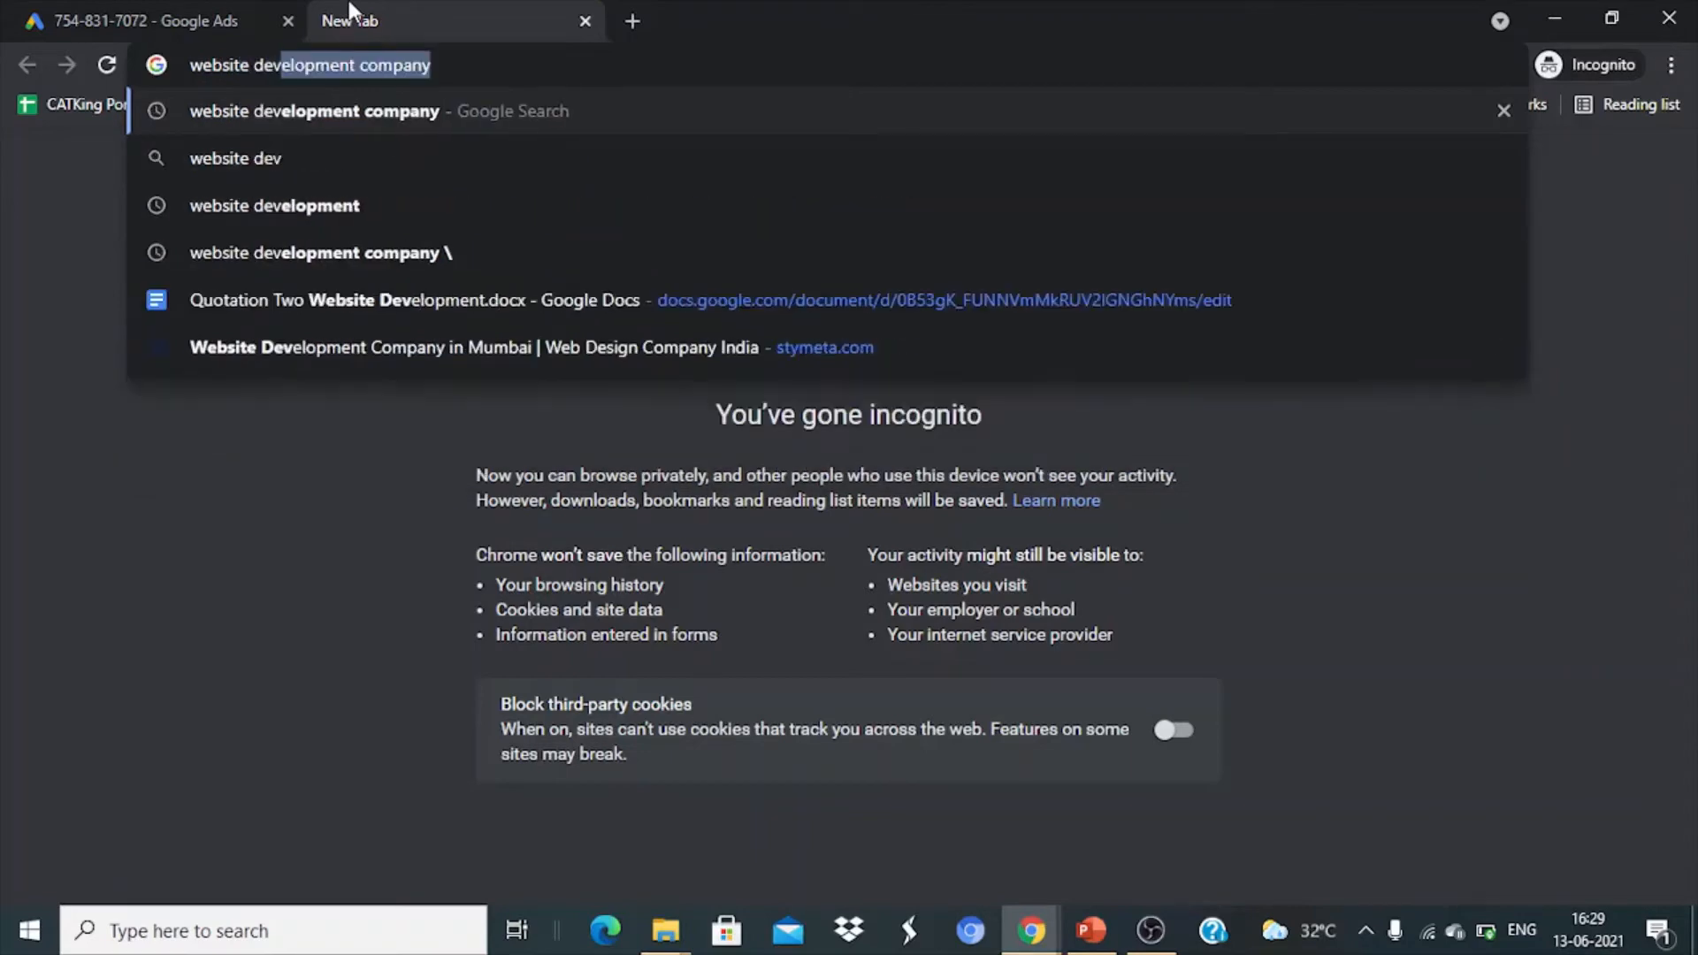
{"action": "key", "text": "Right"}
{"action": "key", "text": "Return"}
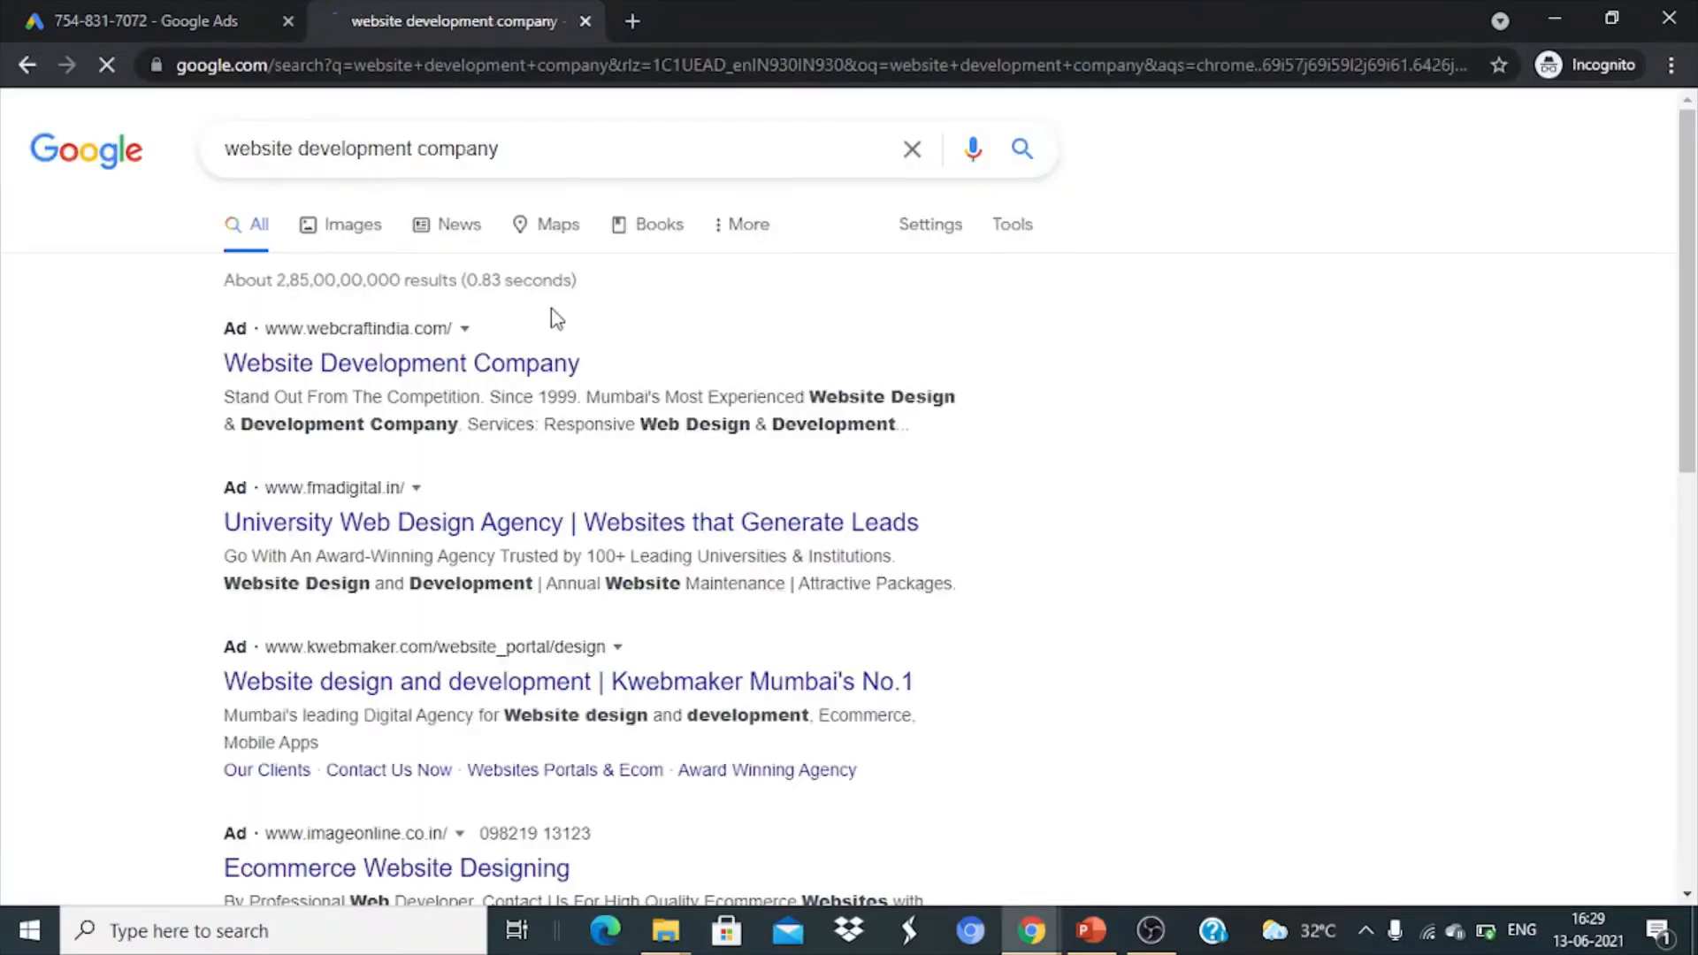
Open the webcraftindia.com ad result in its own tab and close the search results
{"action": "right_click", "coordinate": [400, 368]}
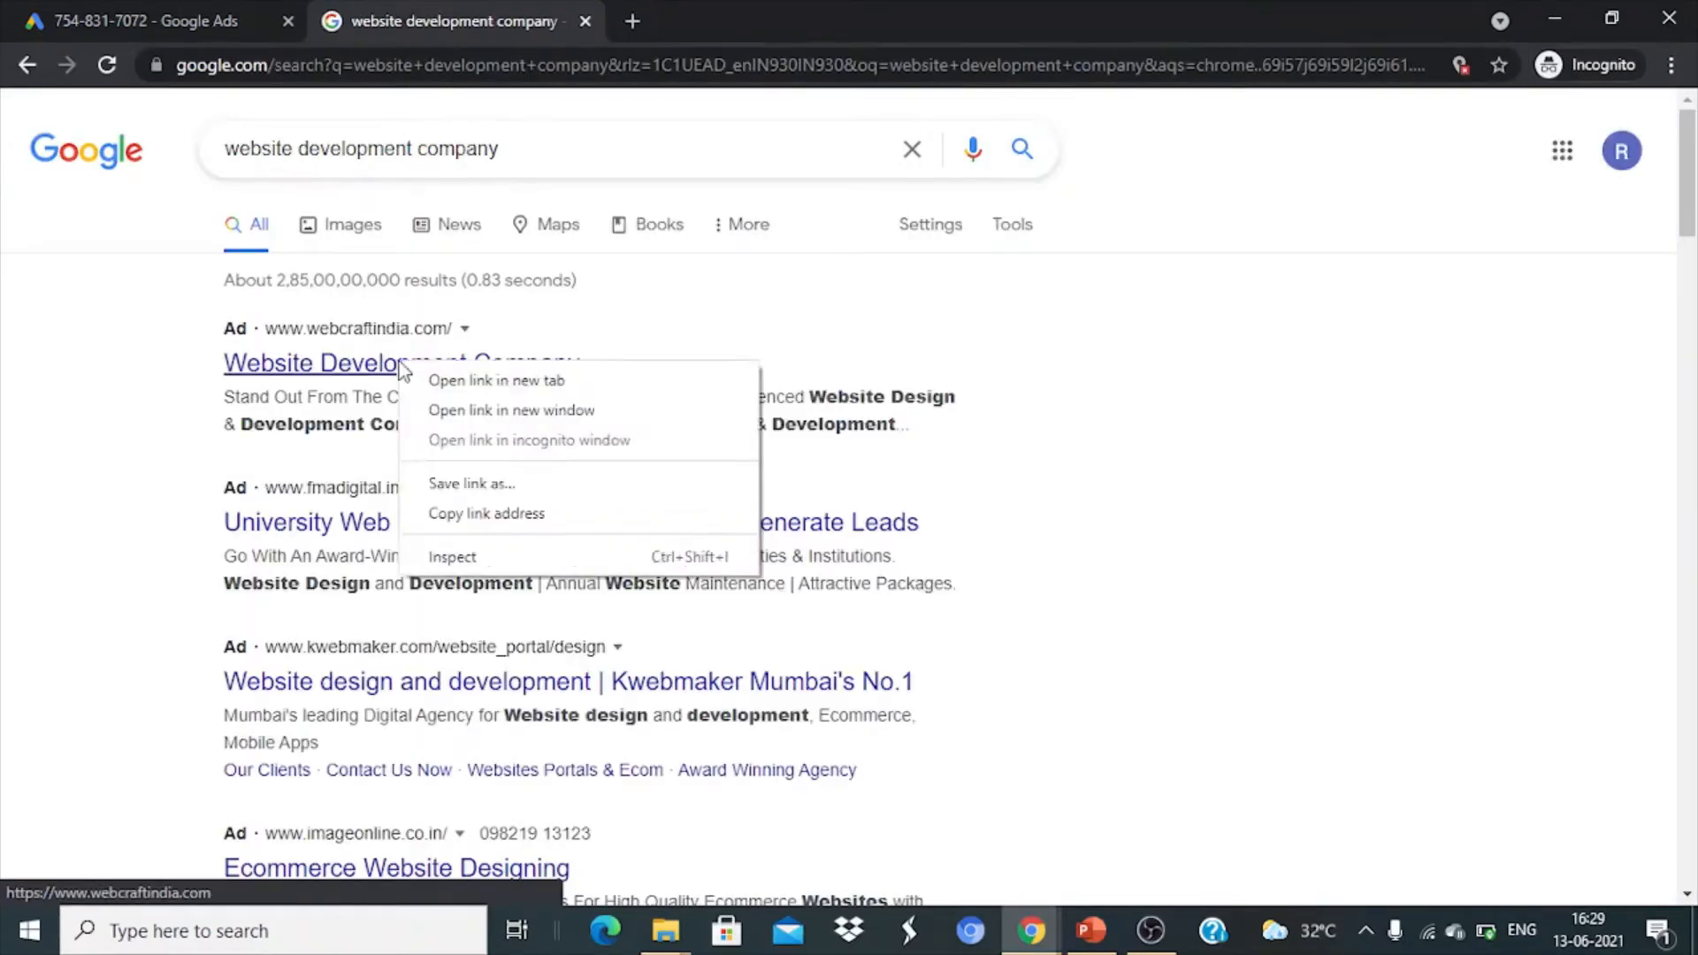
{"action": "left_click", "coordinate": [447, 381]}
{"action": "left_click", "coordinate": [669, 10]}
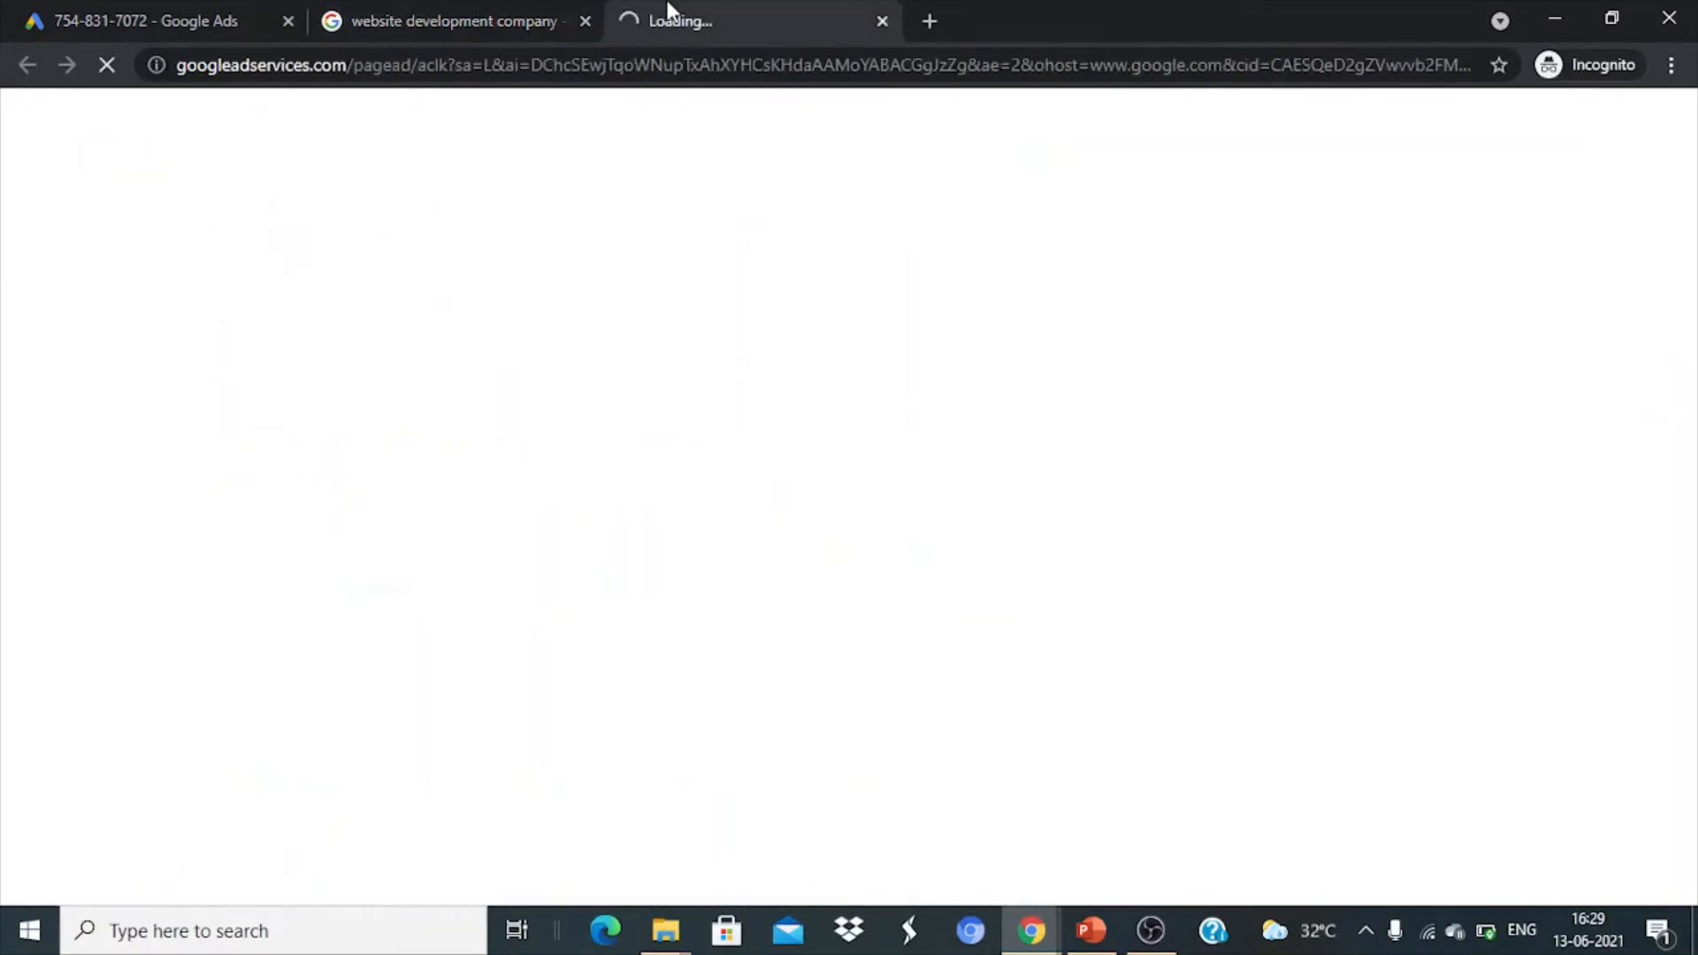
{"action": "left_click", "coordinate": [586, 22]}
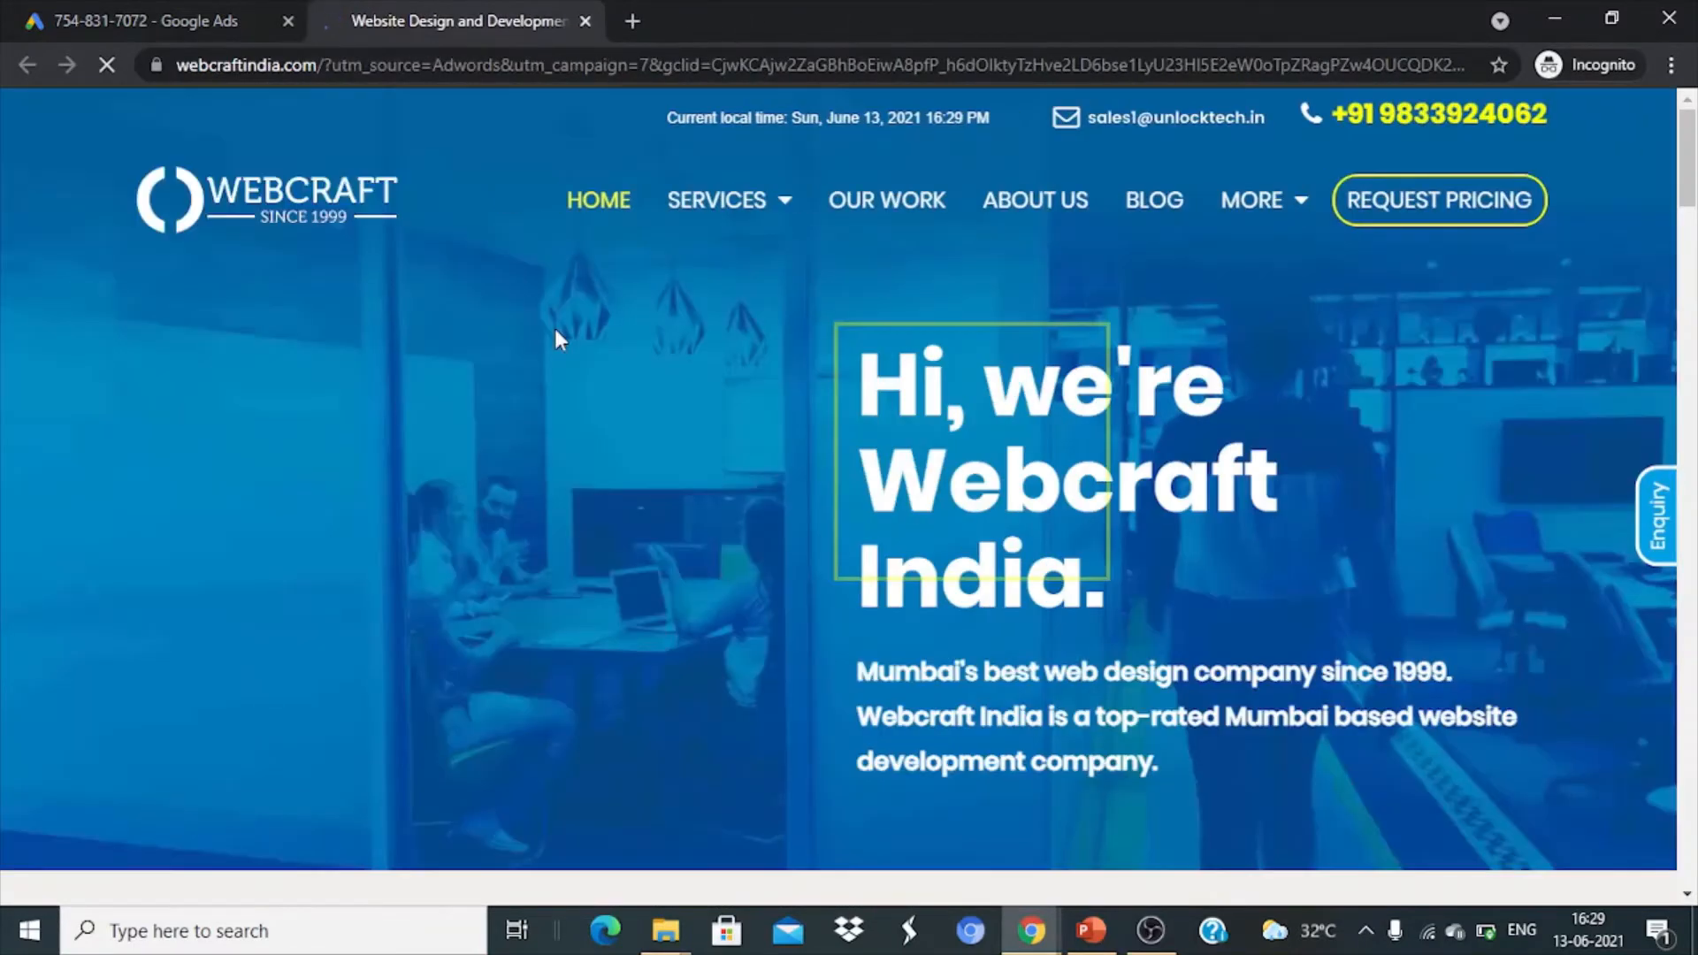
Examine the Webcraft home page and its Request Pricing call-back form, and close the site to return to the conversion action
{"action": "scroll", "coordinate": [751, 431], "scroll_direction": "down", "scroll_amount": 10}
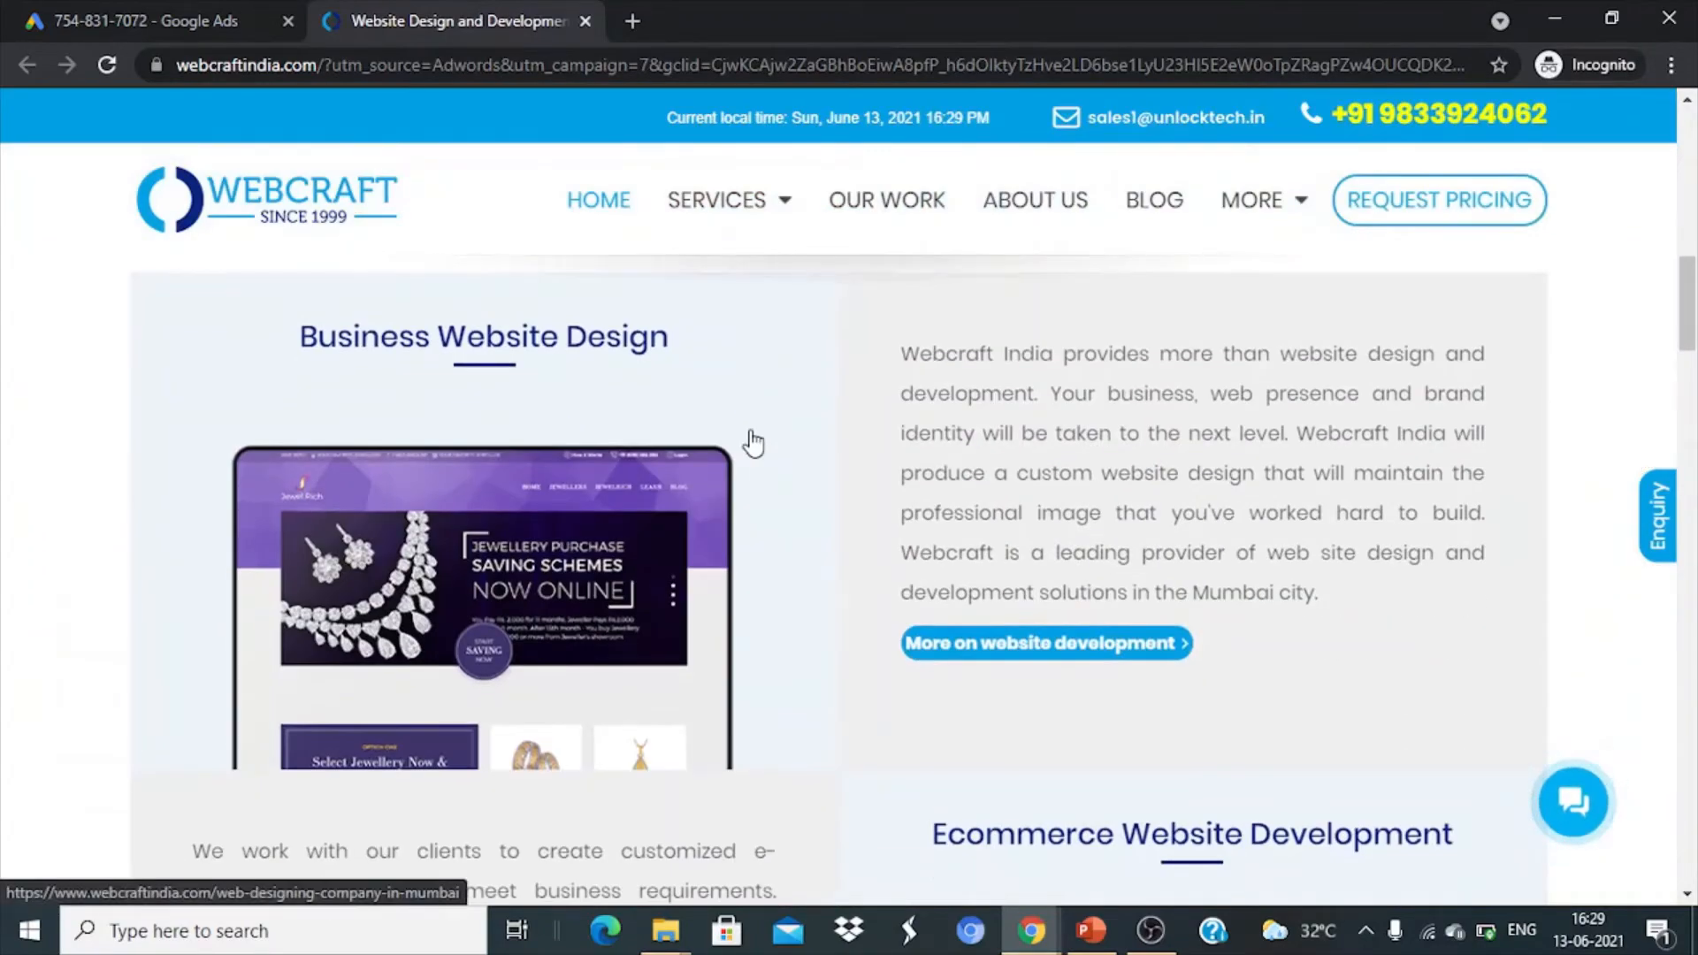
{"action": "left_click", "coordinate": [1365, 211]}
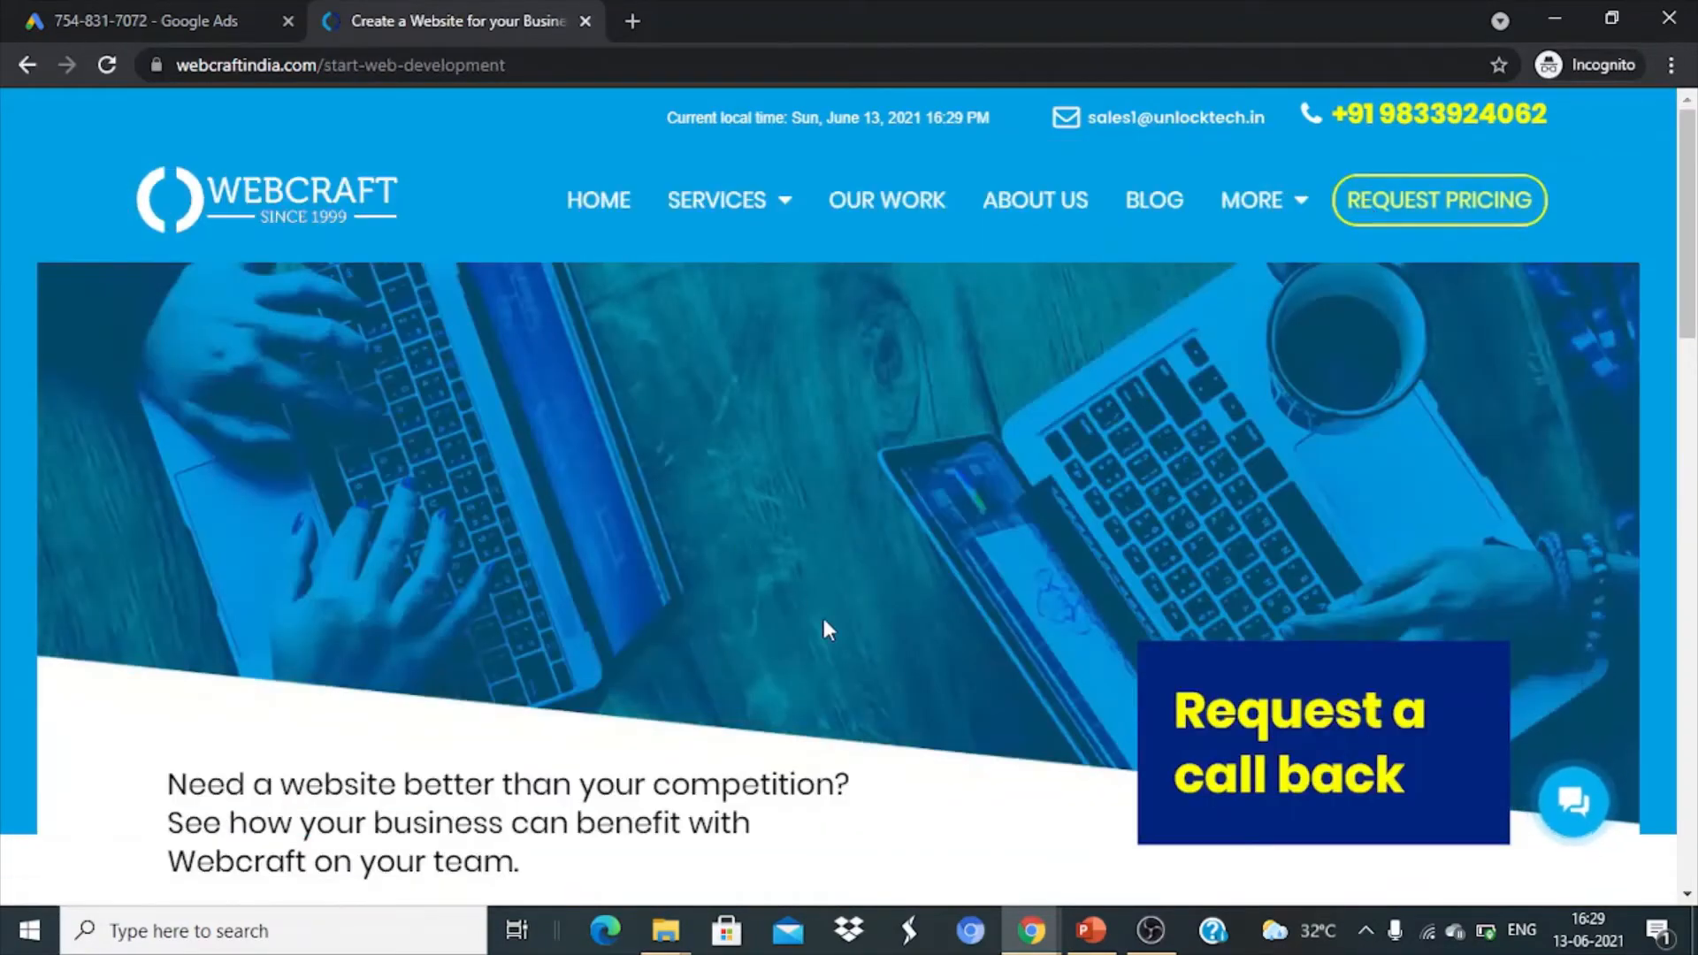
{"action": "scroll", "coordinate": [824, 628], "scroll_direction": "down", "scroll_amount": 10}
{"action": "scroll", "coordinate": [829, 629], "scroll_direction": "up", "scroll_amount": 4}
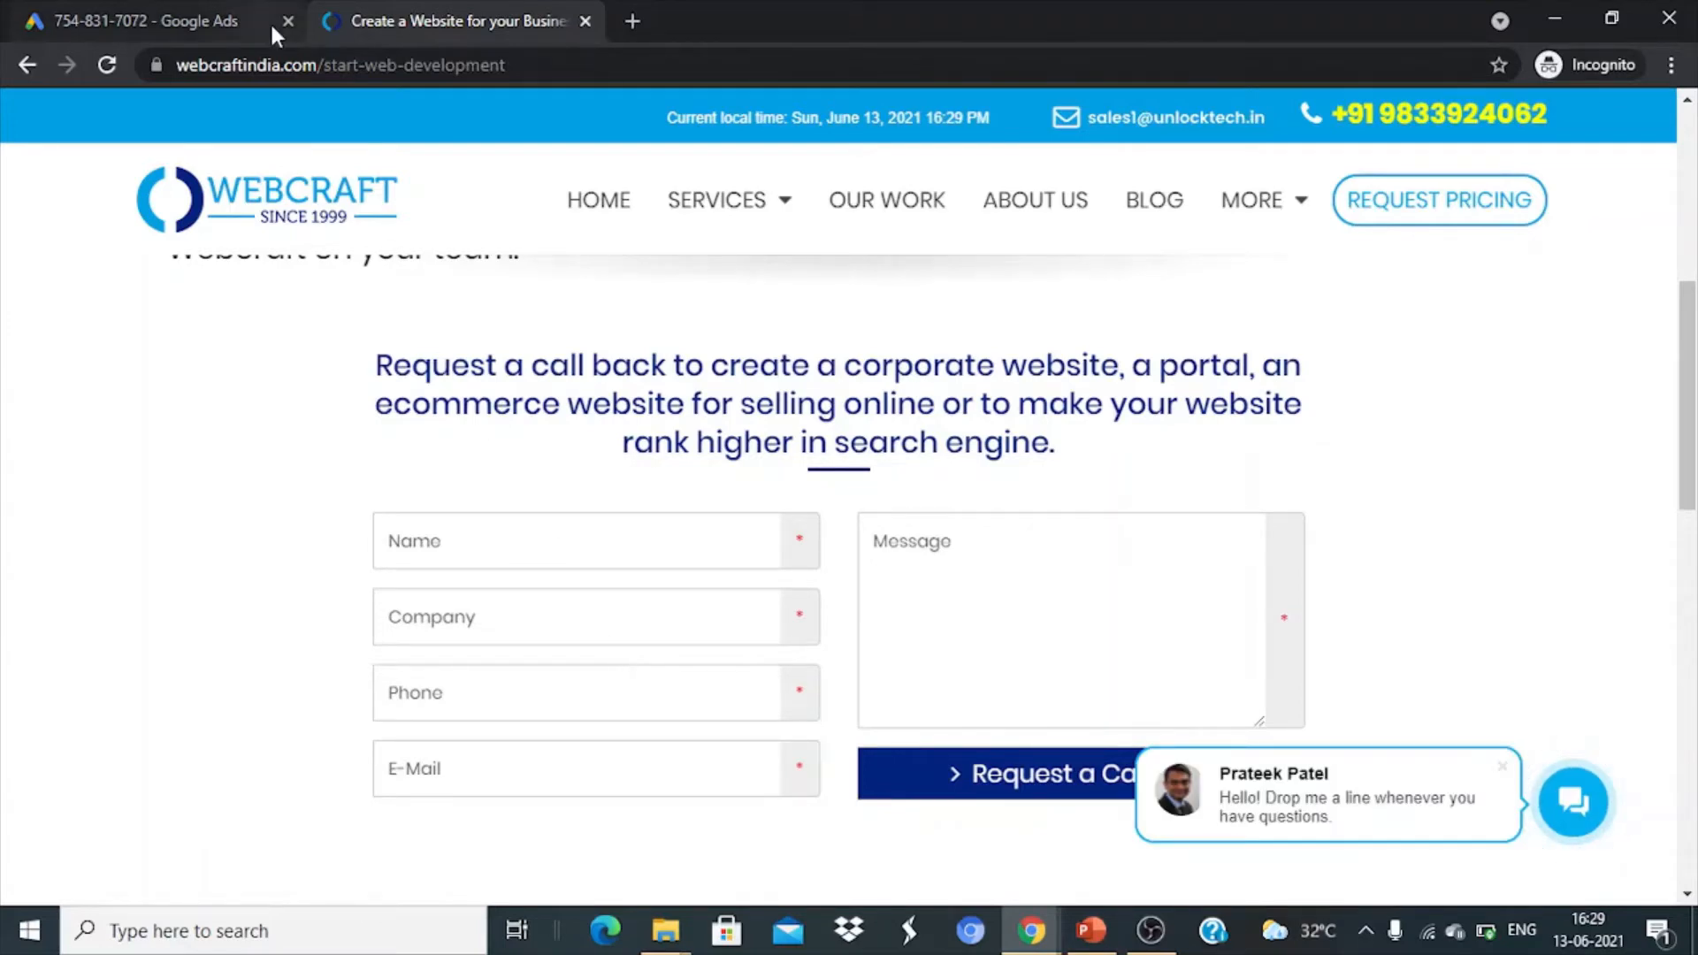
{"action": "middle_click", "coordinate": [467, 11]}
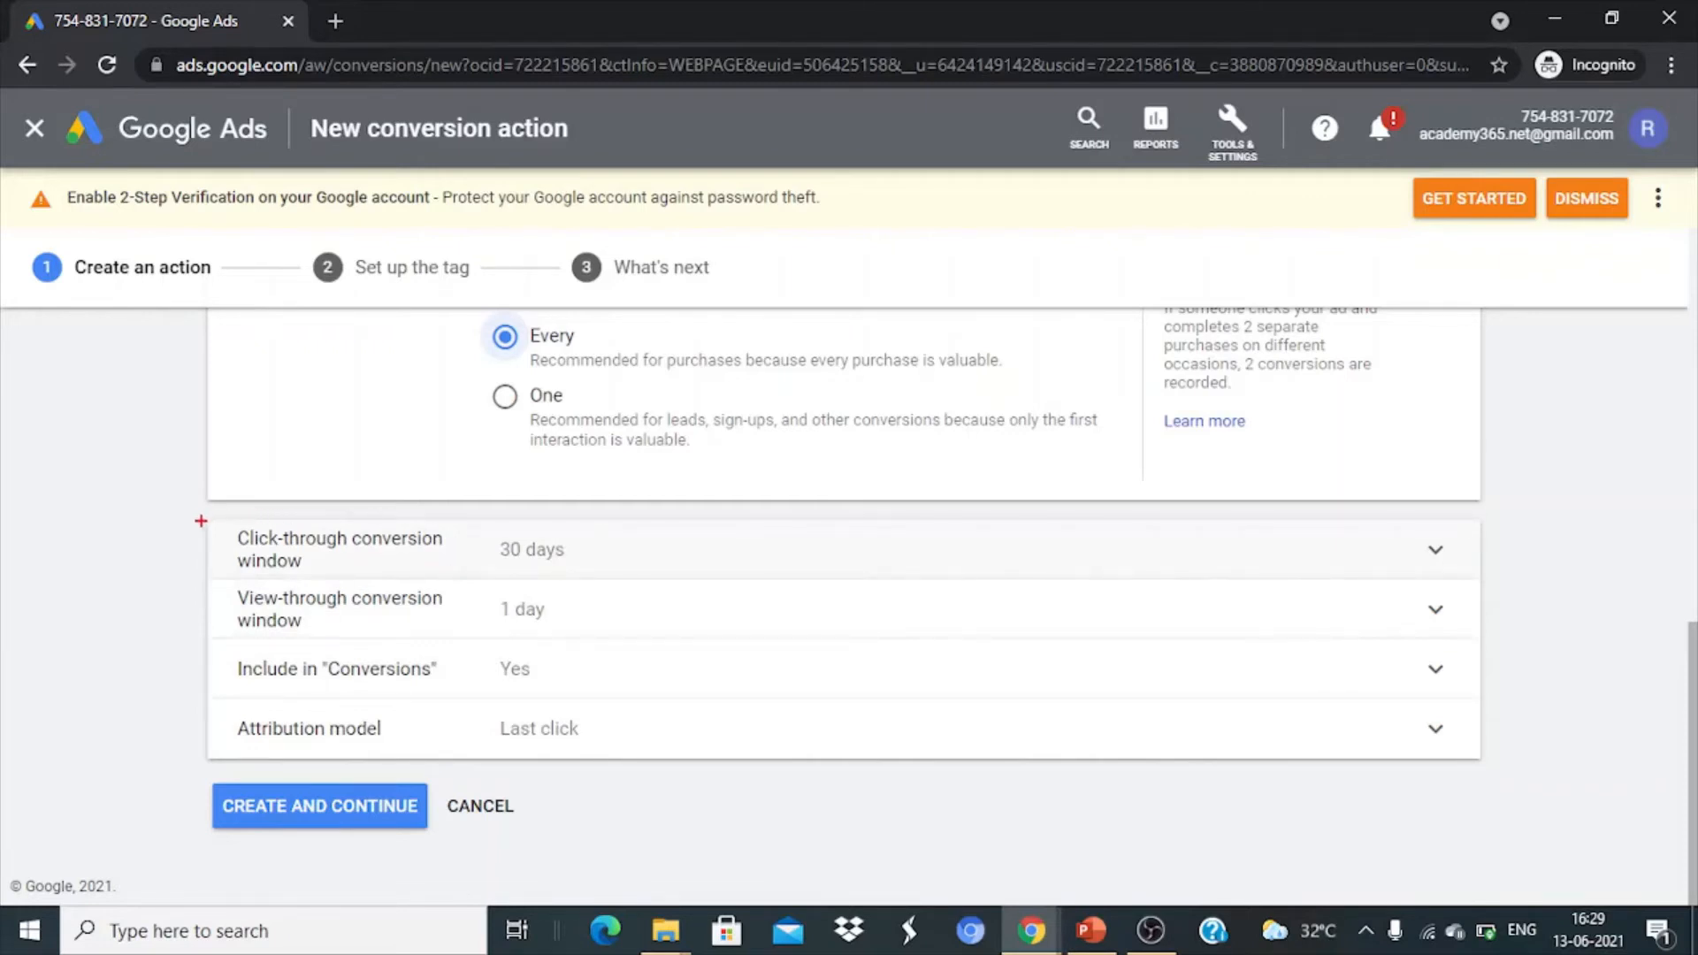
Try a click-through conversion window of 1 week, and restore it to 30 days
{"action": "mouse_move", "coordinate": [200, 522]}
{"action": "left_mouse_down"}
{"action": "mouse_move", "coordinate": [209, 588]}
{"action": "mouse_move", "coordinate": [292, 596]}
{"action": "mouse_move", "coordinate": [486, 551]}
{"action": "mouse_move", "coordinate": [394, 490]}
{"action": "mouse_move", "coordinate": [188, 521]}
{"action": "left_mouse_up"}
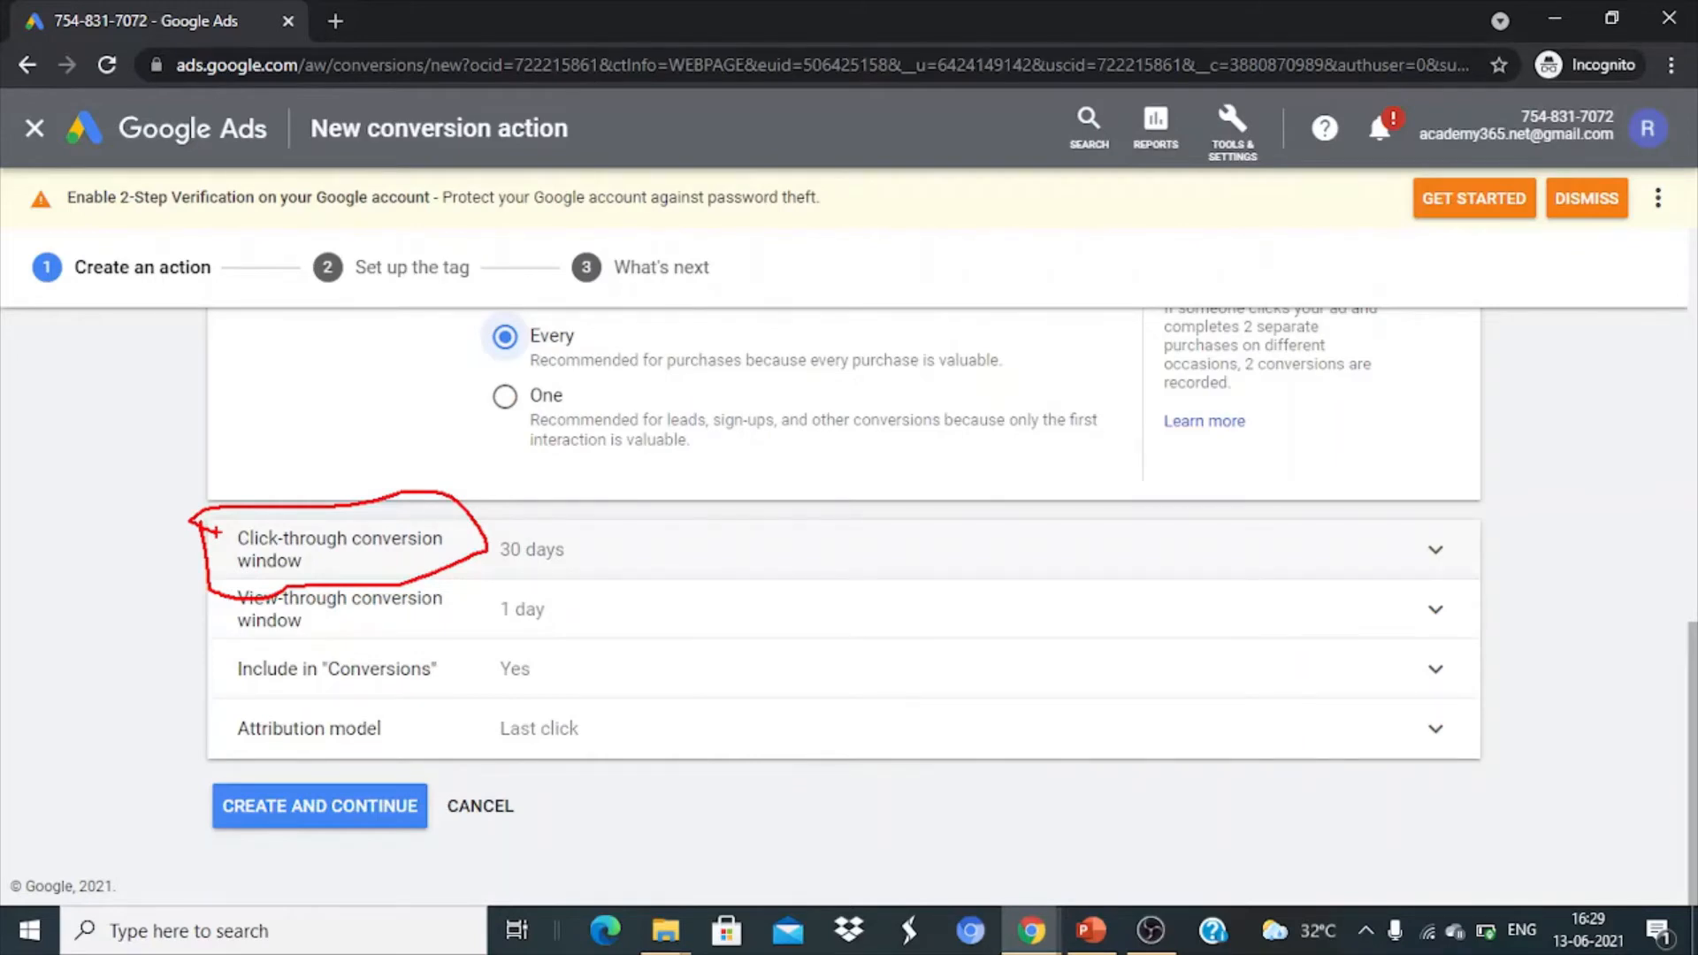
{"action": "key", "text": "Escape"}
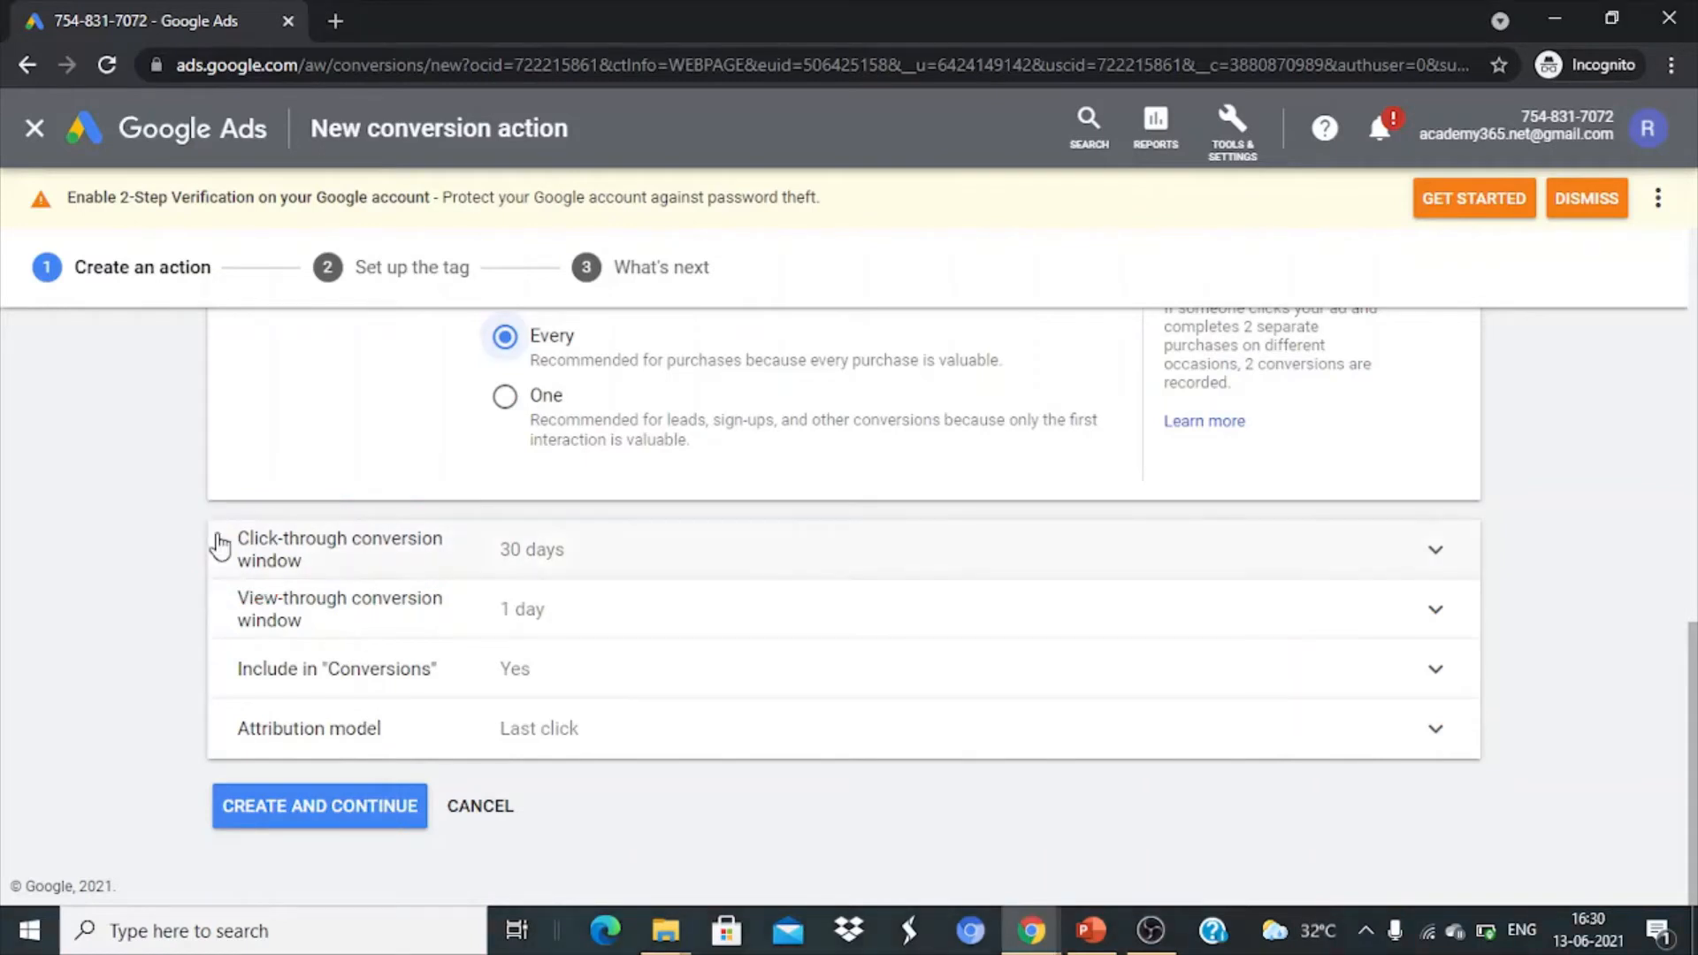
{"action": "left_click", "coordinate": [702, 569]}
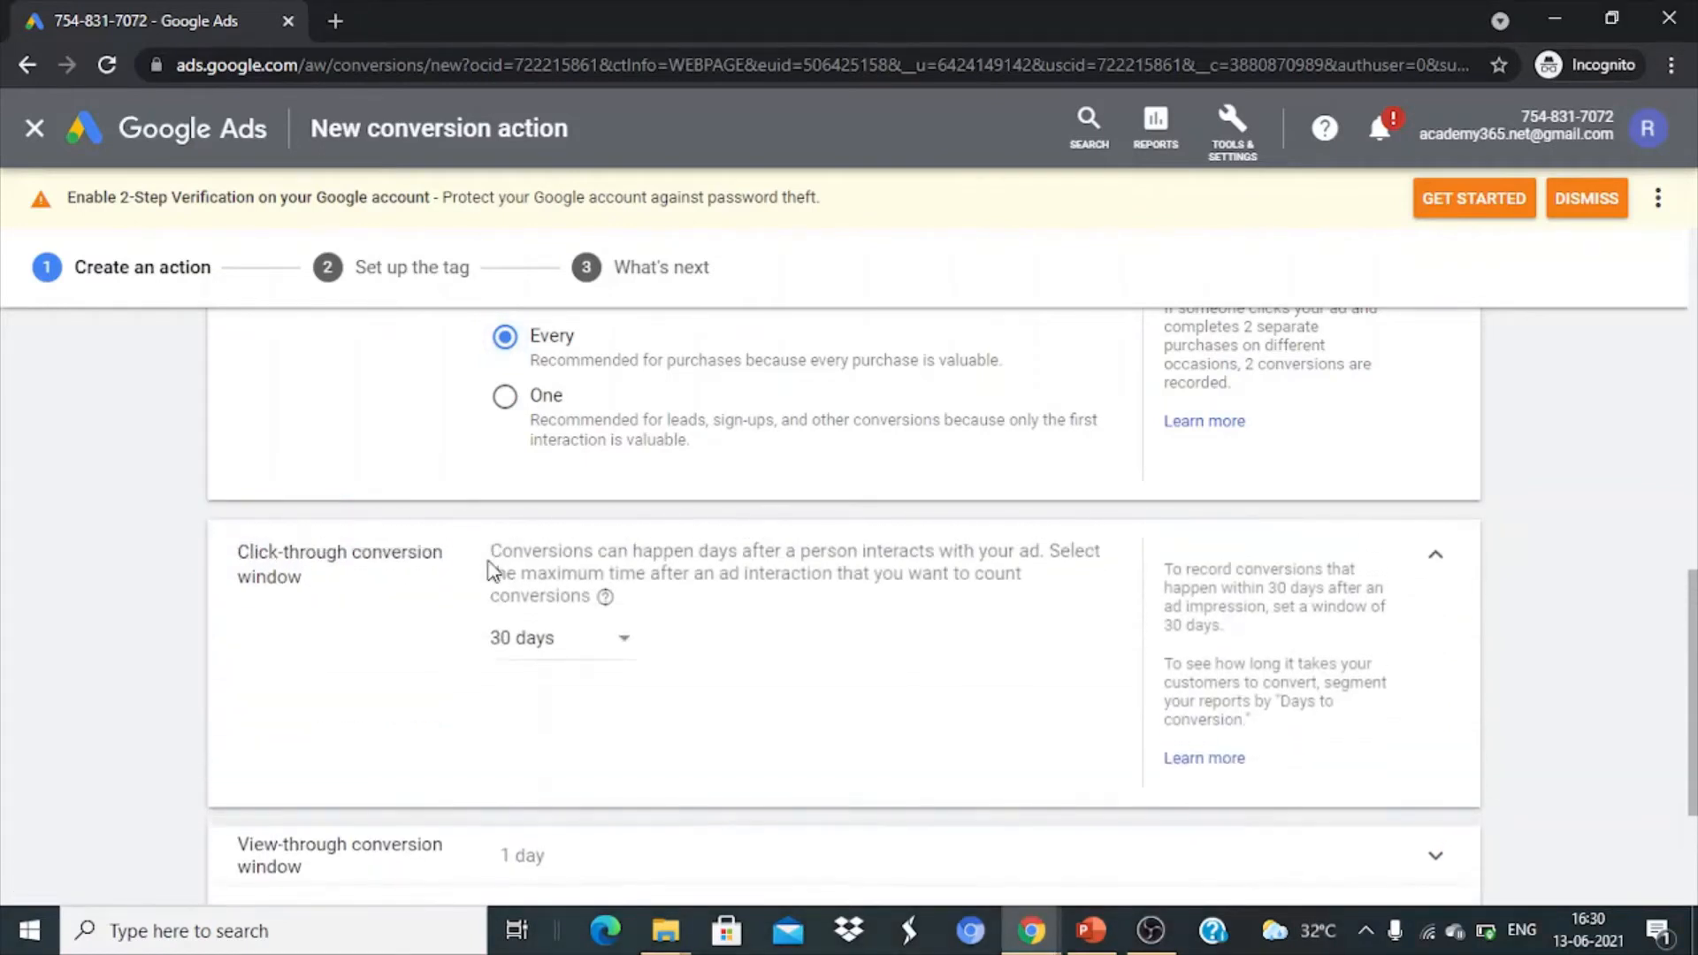
{"action": "left_click", "coordinate": [567, 652]}
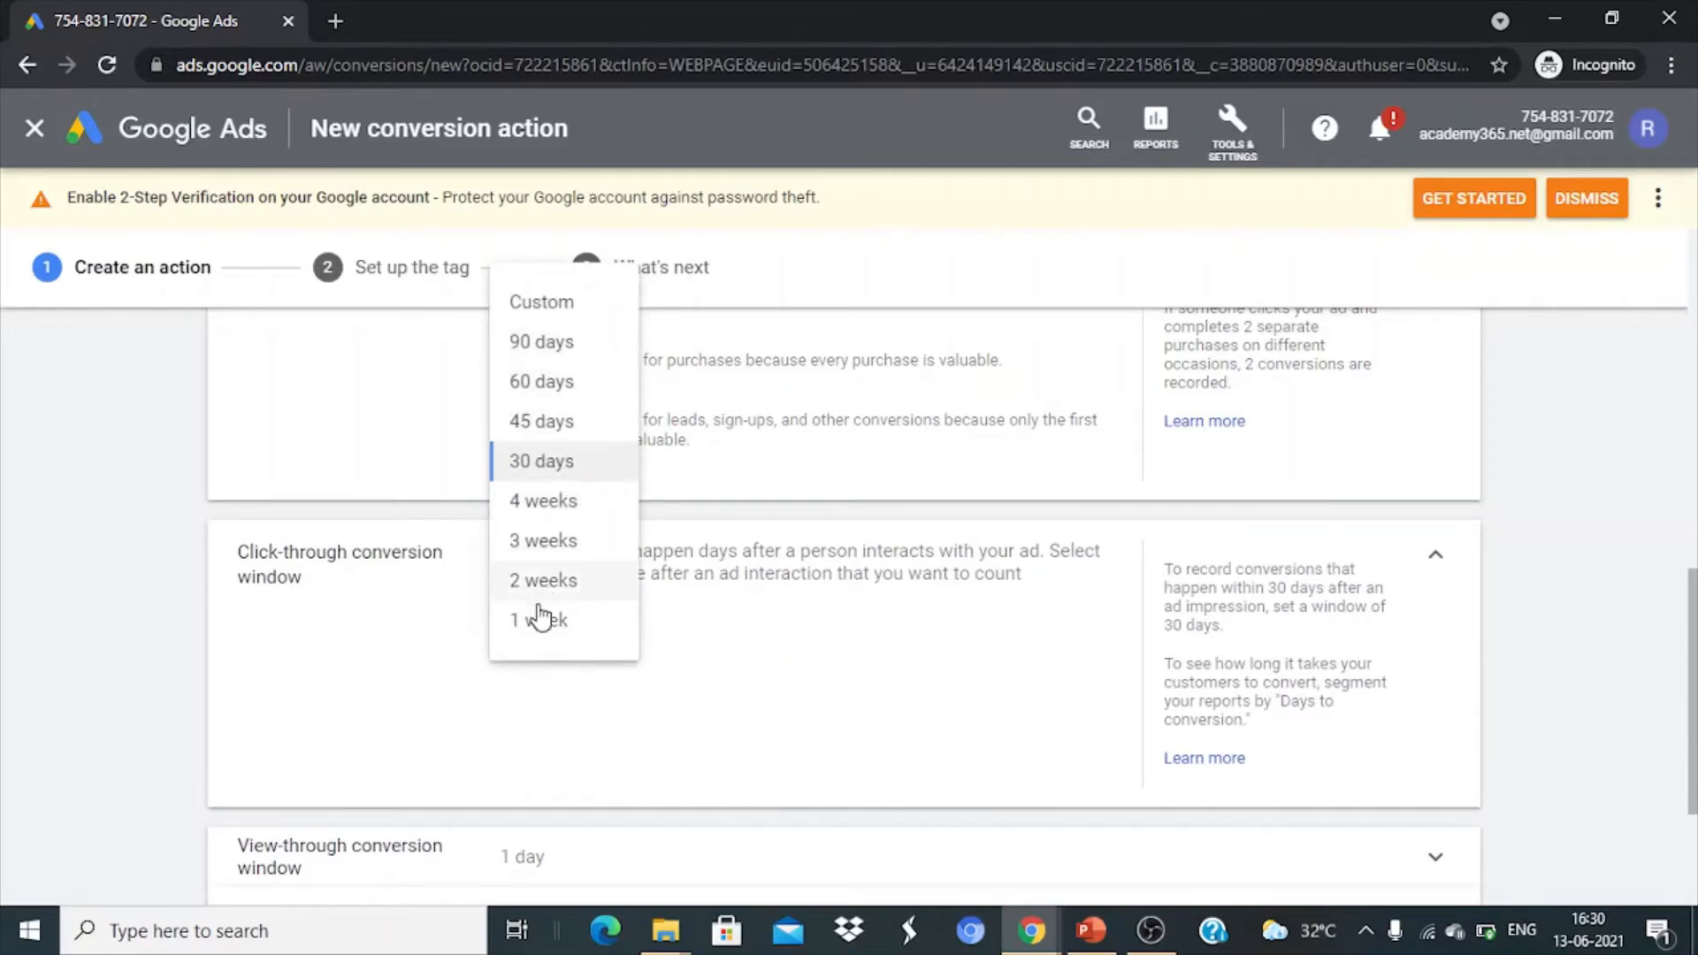
{"action": "left_click", "coordinate": [541, 622]}
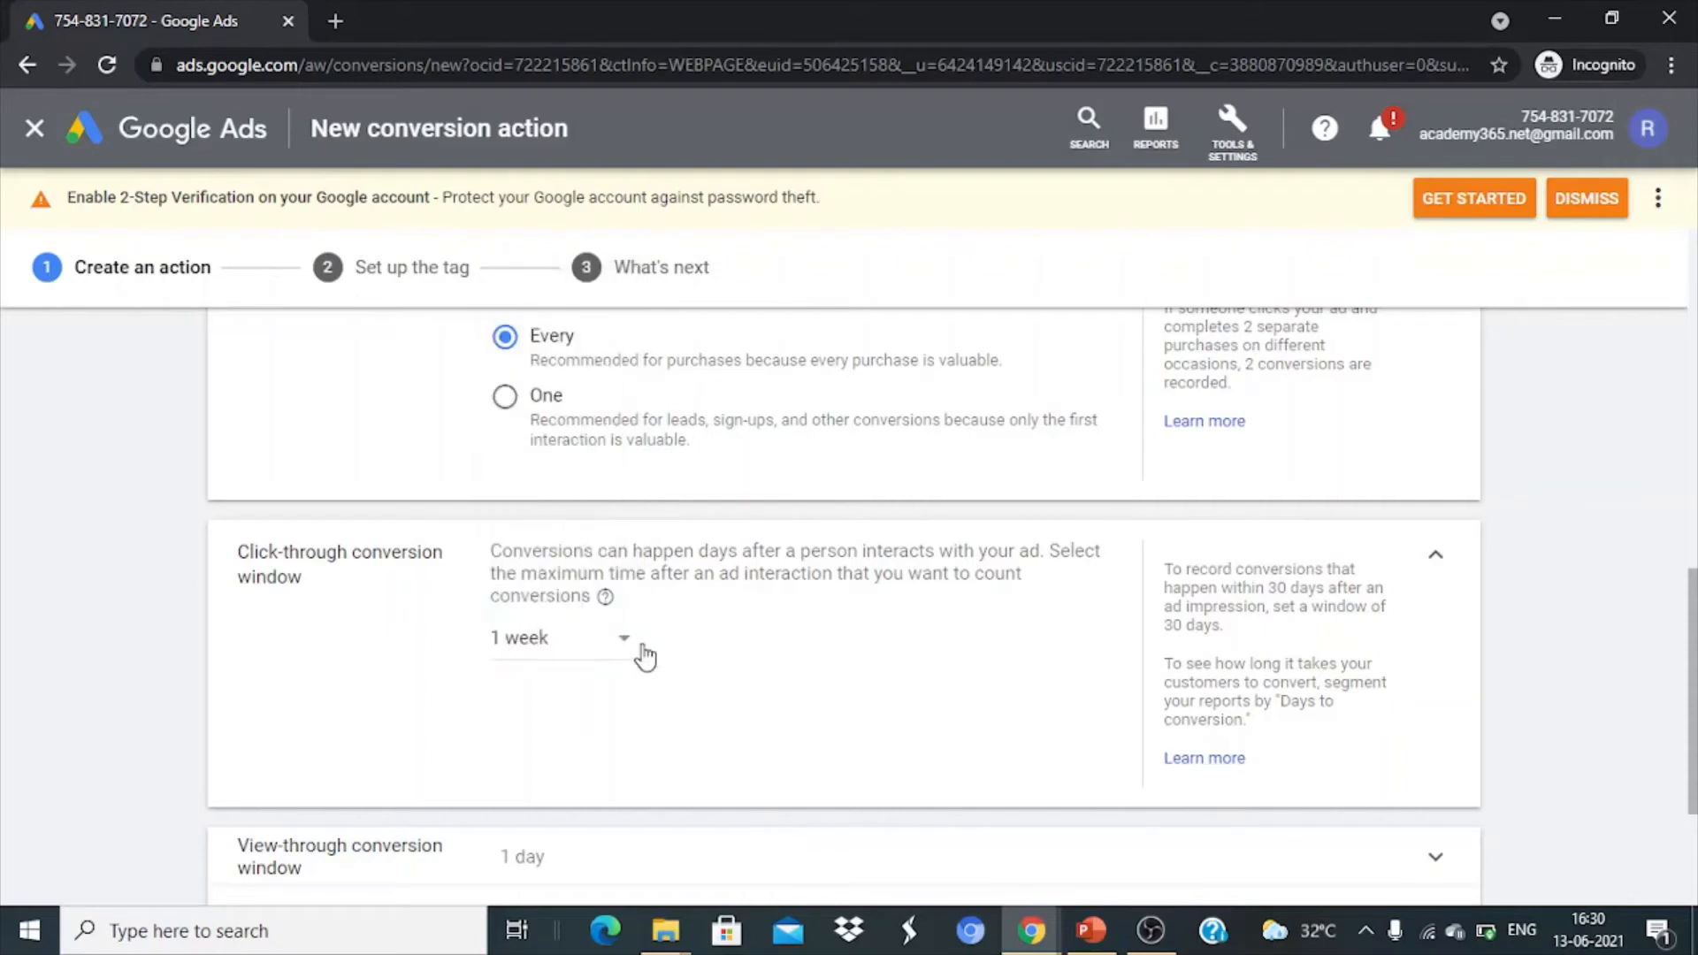
{"action": "left_click", "coordinate": [573, 657]}
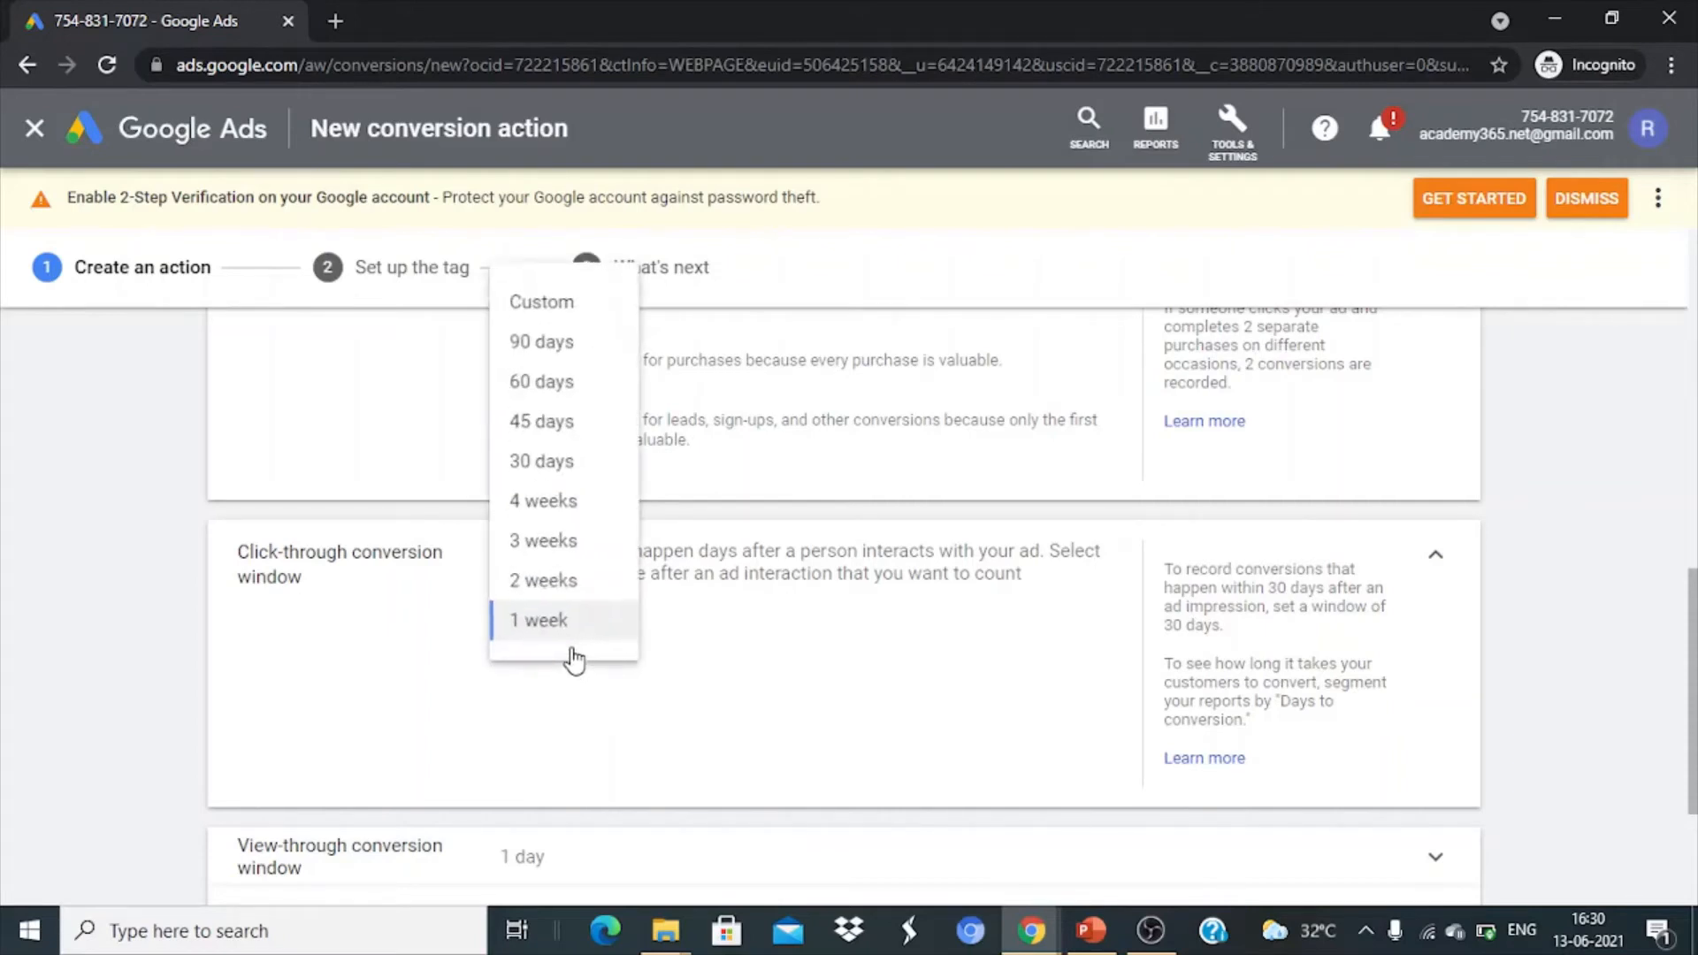
{"action": "left_click", "coordinate": [547, 469]}
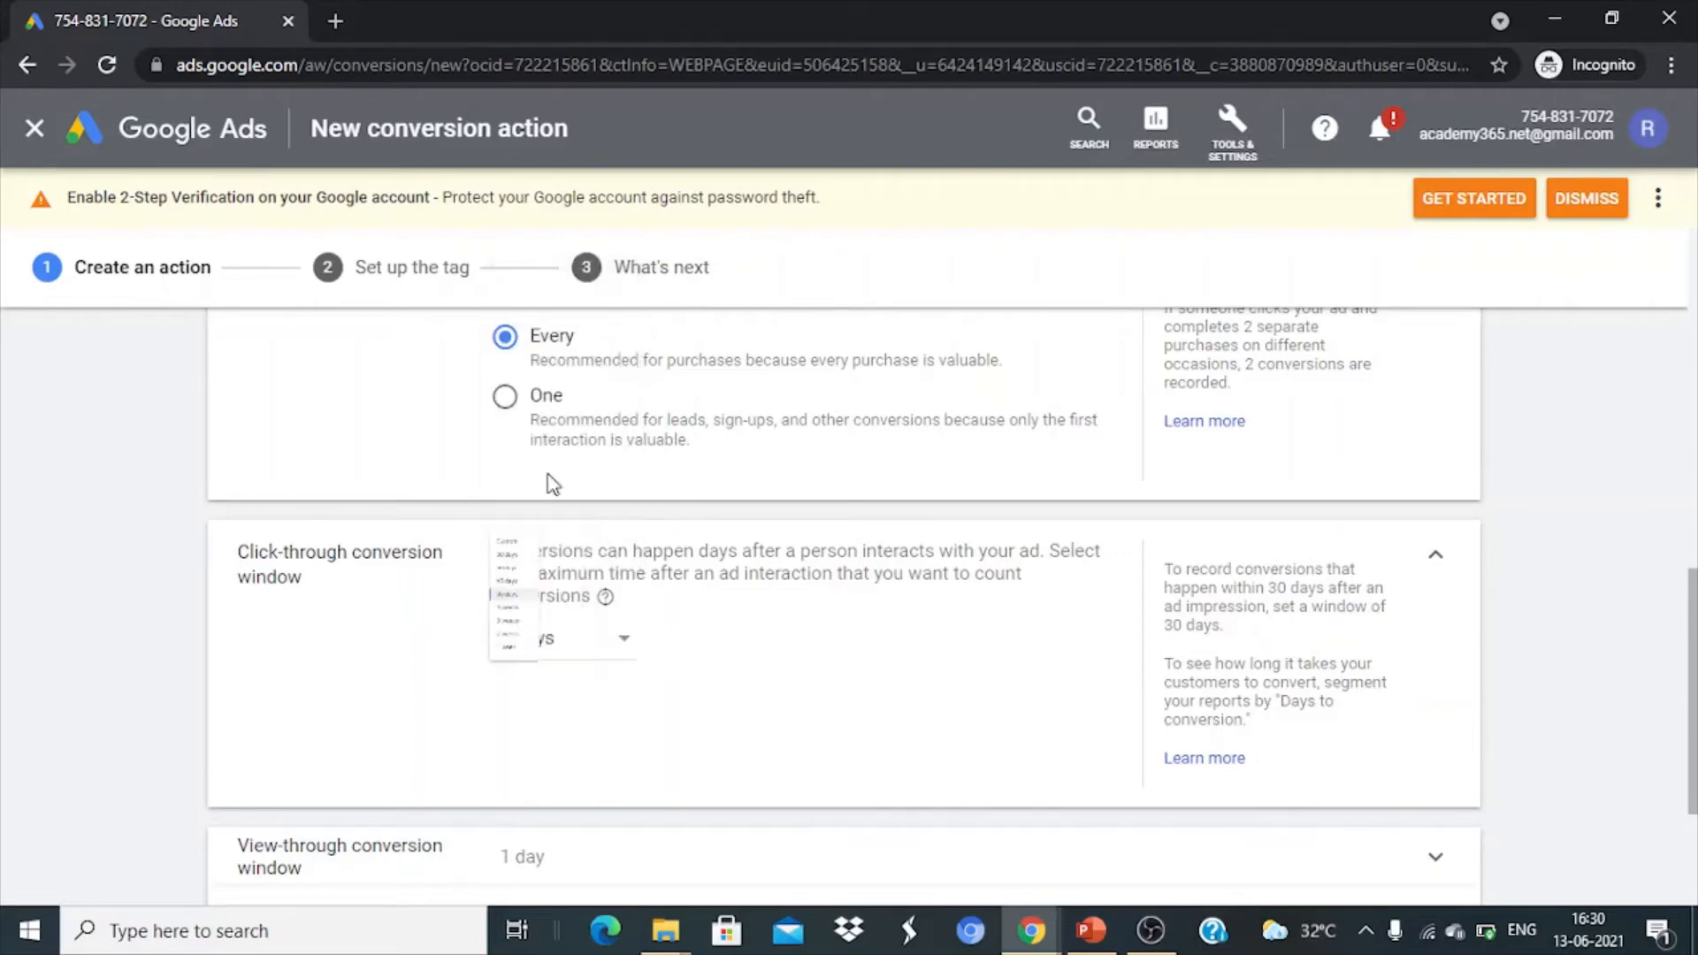
{"action": "scroll", "coordinate": [794, 672], "scroll_direction": "down", "scroll_amount": 2}
{"action": "scroll", "coordinate": [797, 684], "scroll_direction": "down", "scroll_amount": 1}
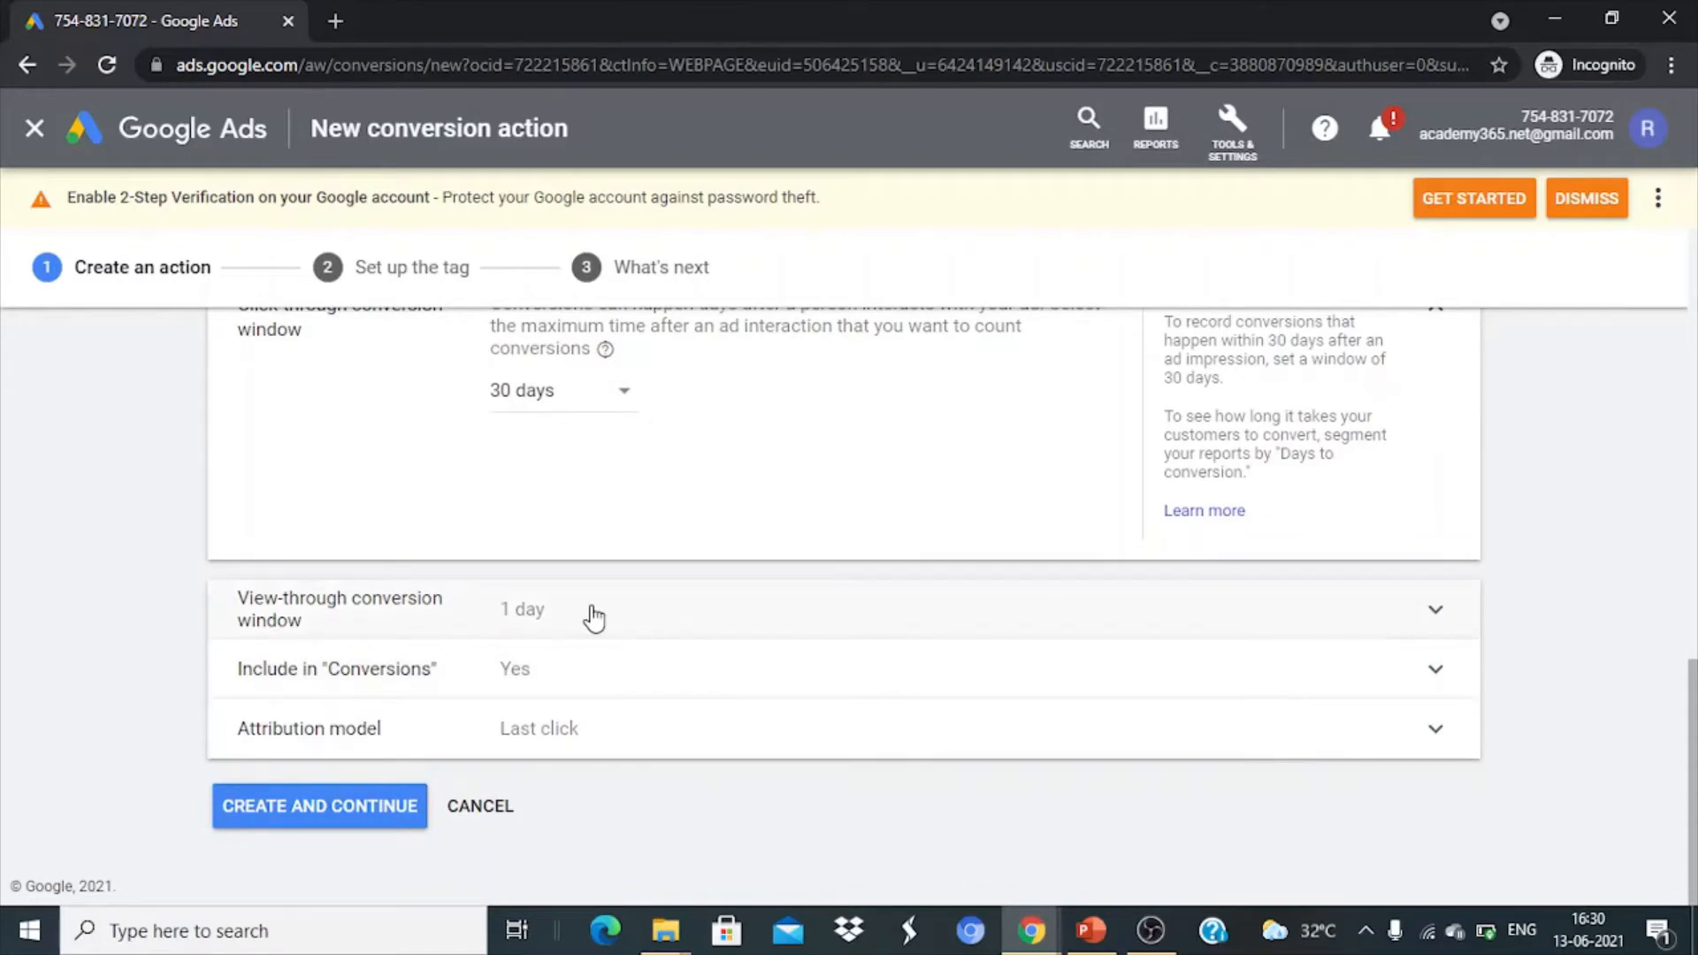
{"action": "scroll", "coordinate": [594, 618], "scroll_direction": "up", "scroll_amount": 2}
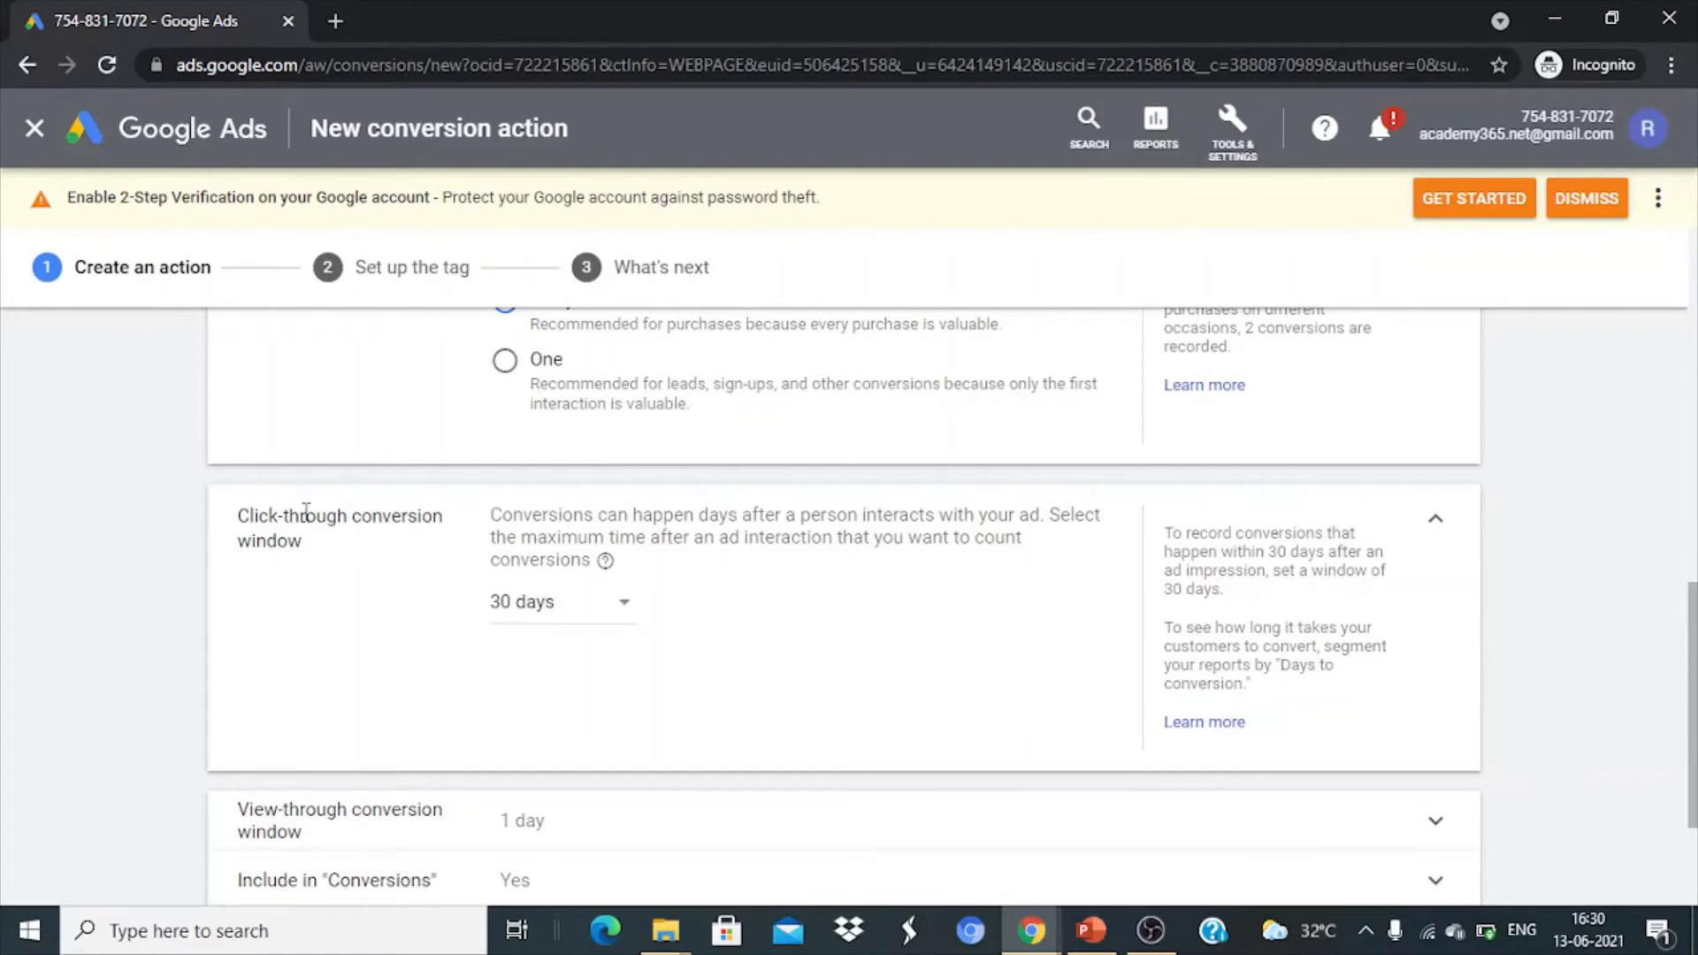
{"action": "scroll", "coordinate": [305, 512], "scroll_direction": "down", "scroll_amount": 1}
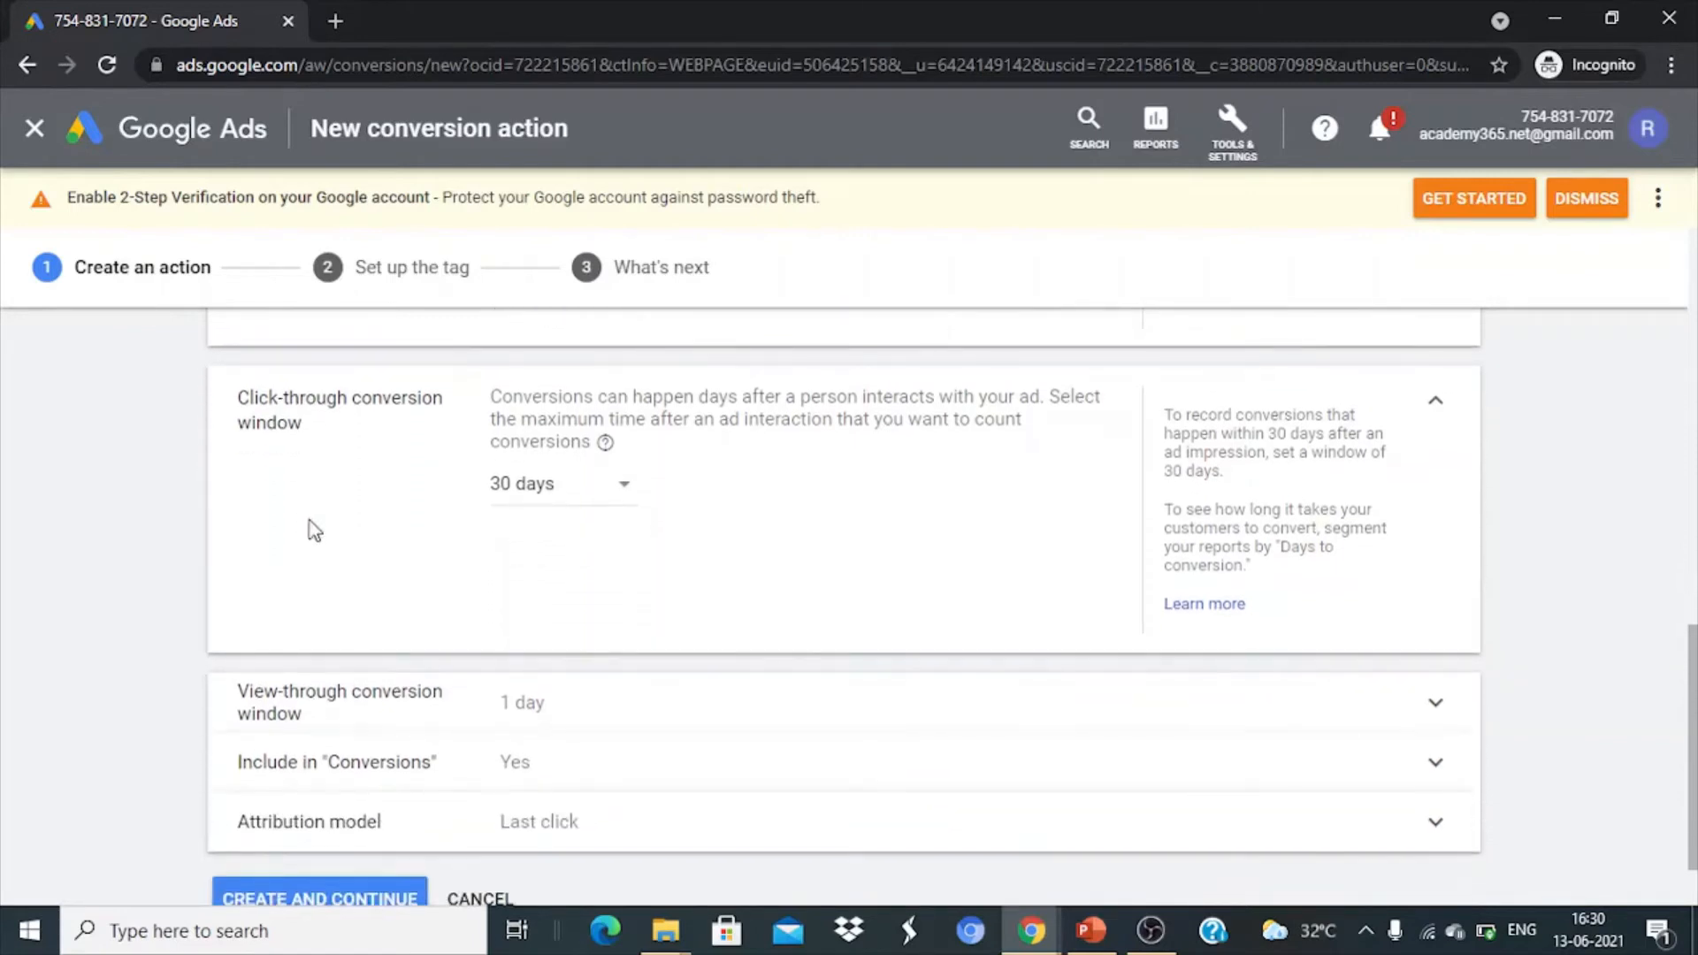
Search the web for "buy shoes online" in a new tab, view the ads, and close the results
{"action": "left_click", "coordinate": [341, 9]}
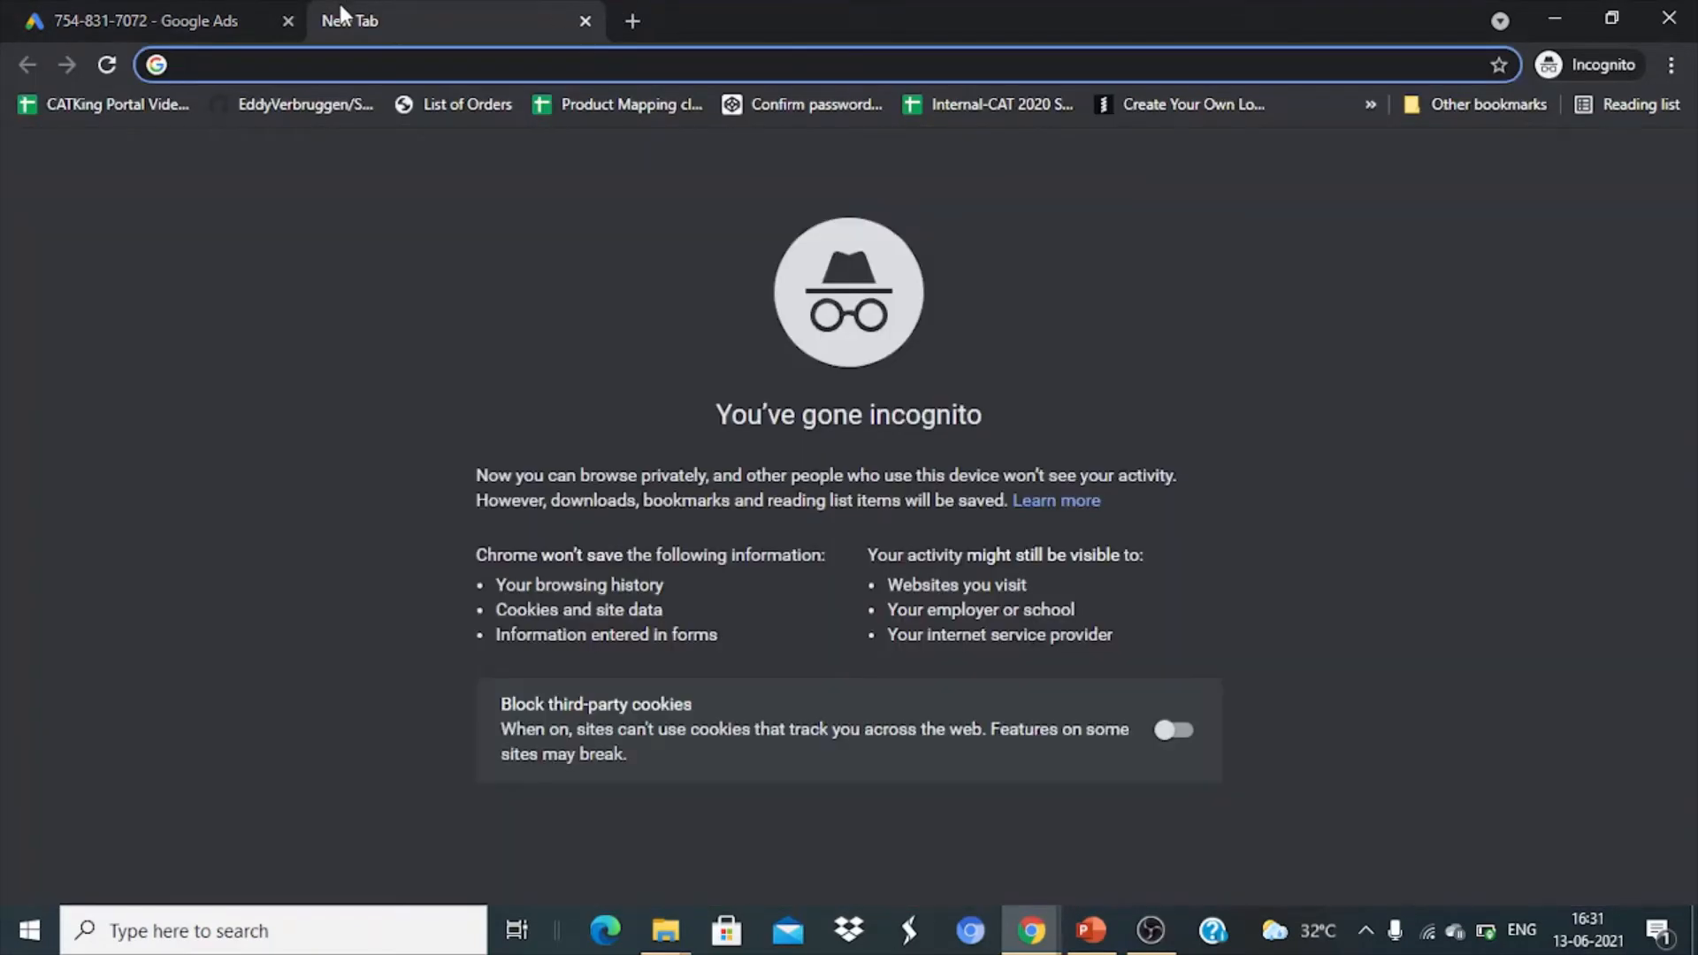
{"action": "type", "text": "web"}
{"action": "key", "text": "ctrl+a"}
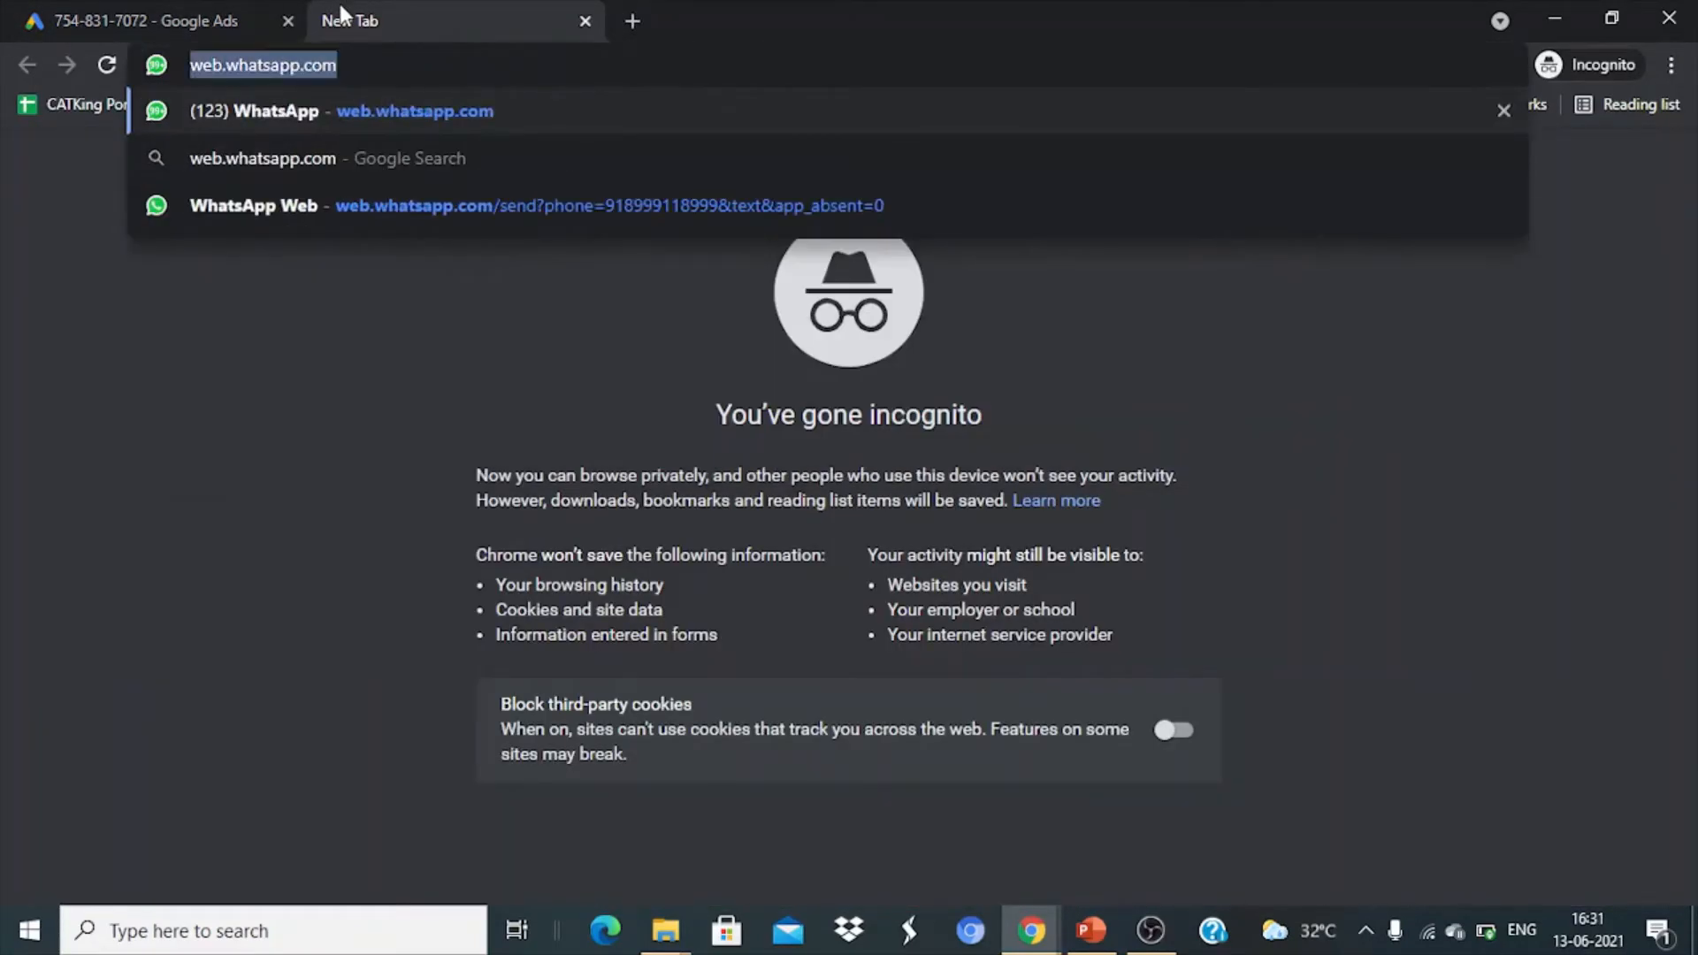
{"action": "type", "text": "buy shoes online"}
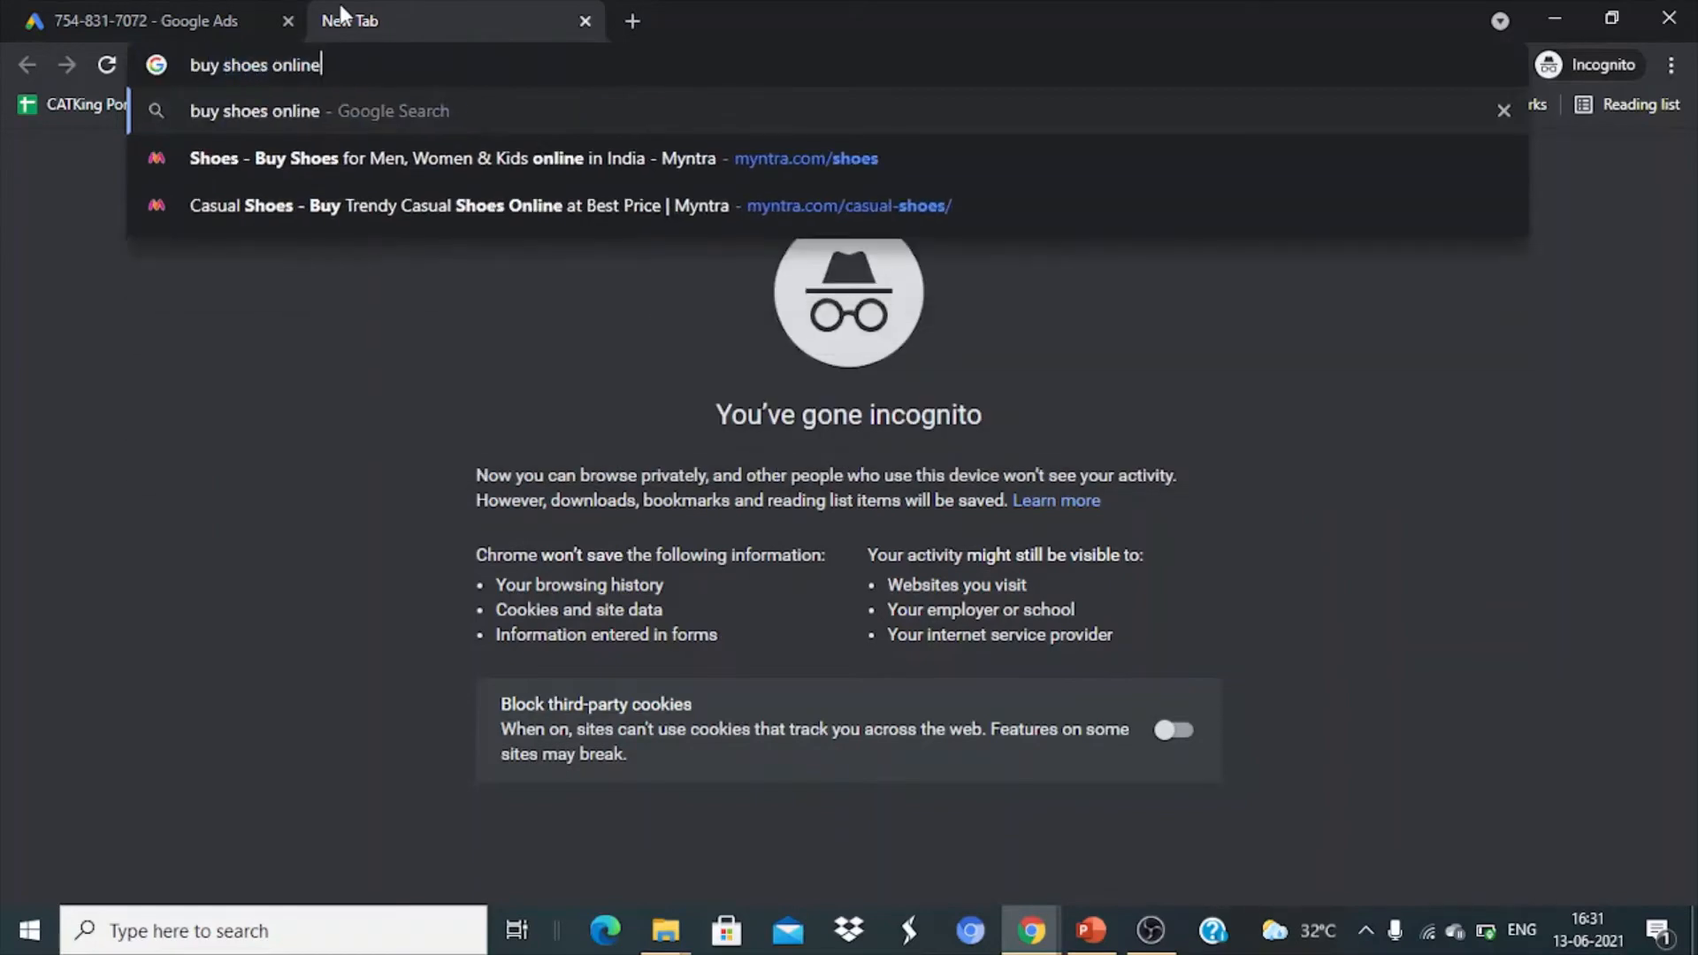
{"action": "key", "text": "Return"}
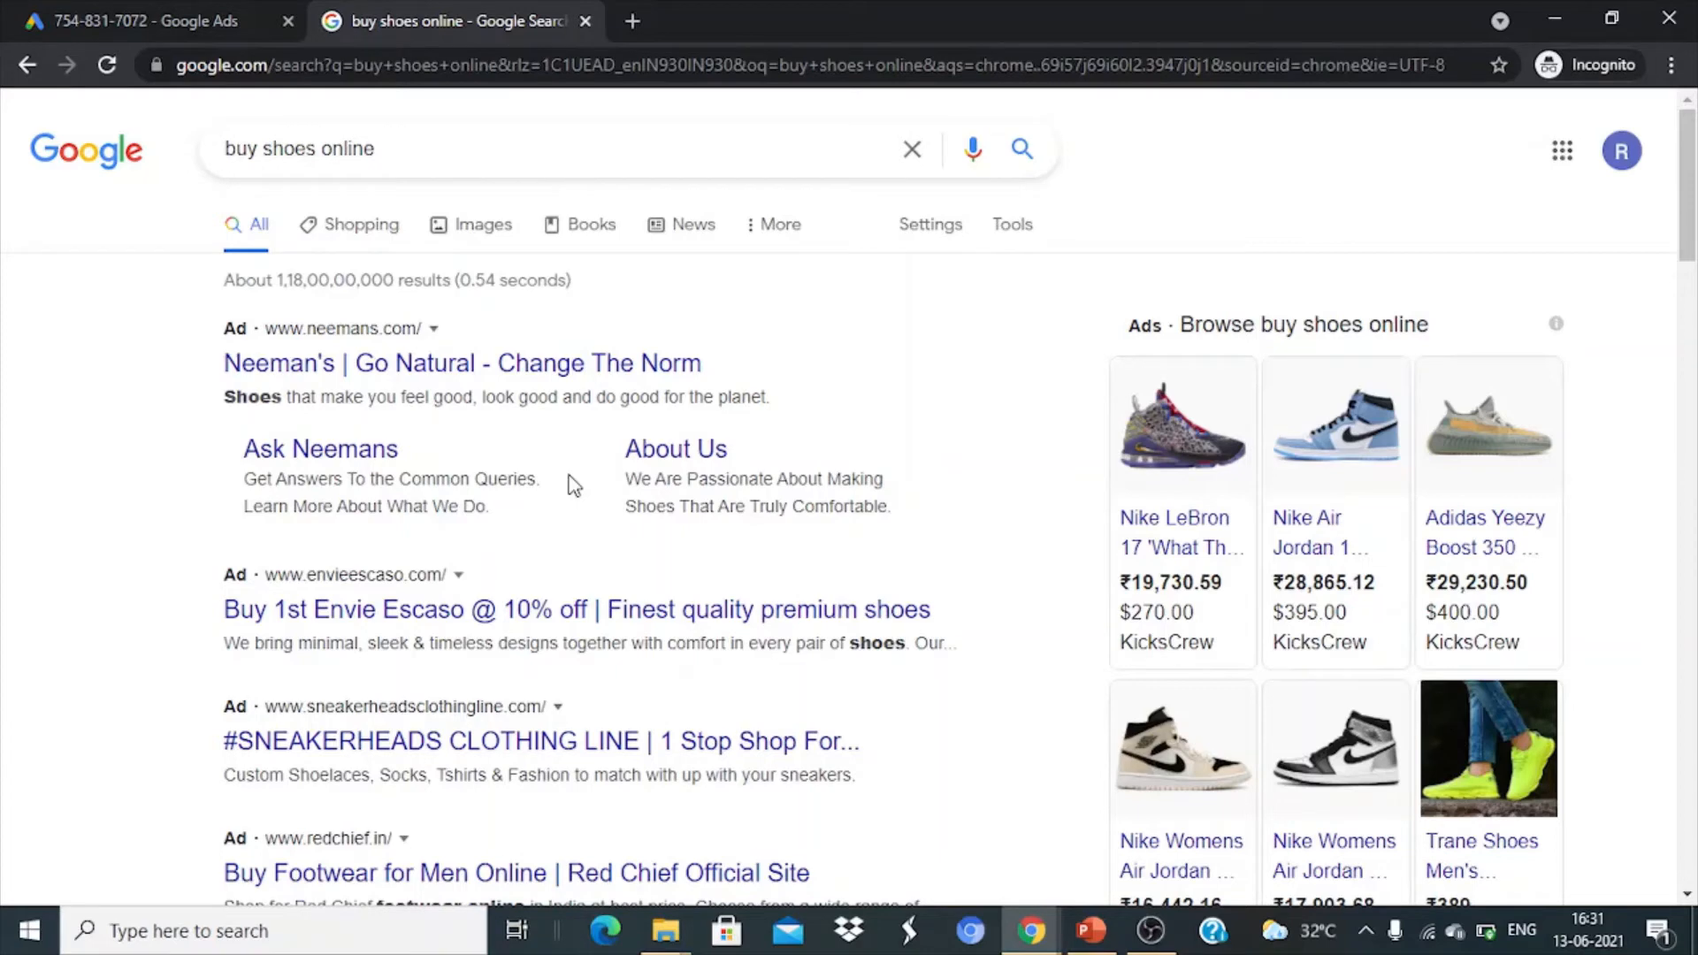
{"action": "key", "text": "ctrl+w"}
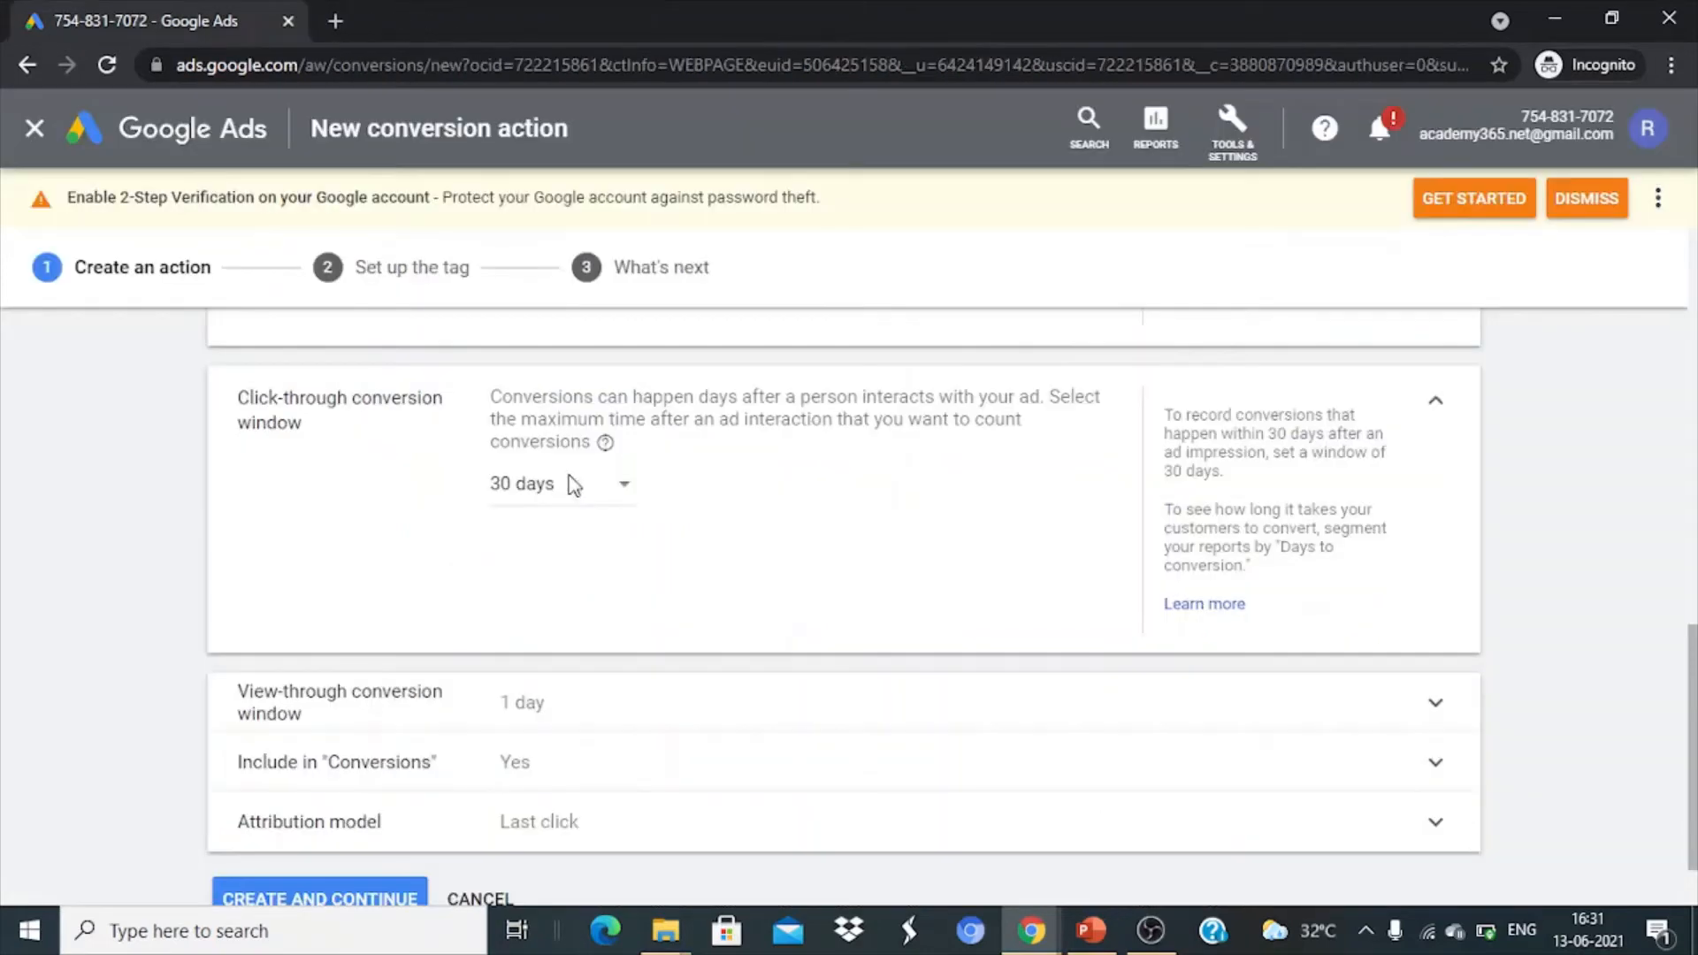
Open the website neeman.com in a new browser tab
{"action": "left_click", "coordinate": [327, 21]}
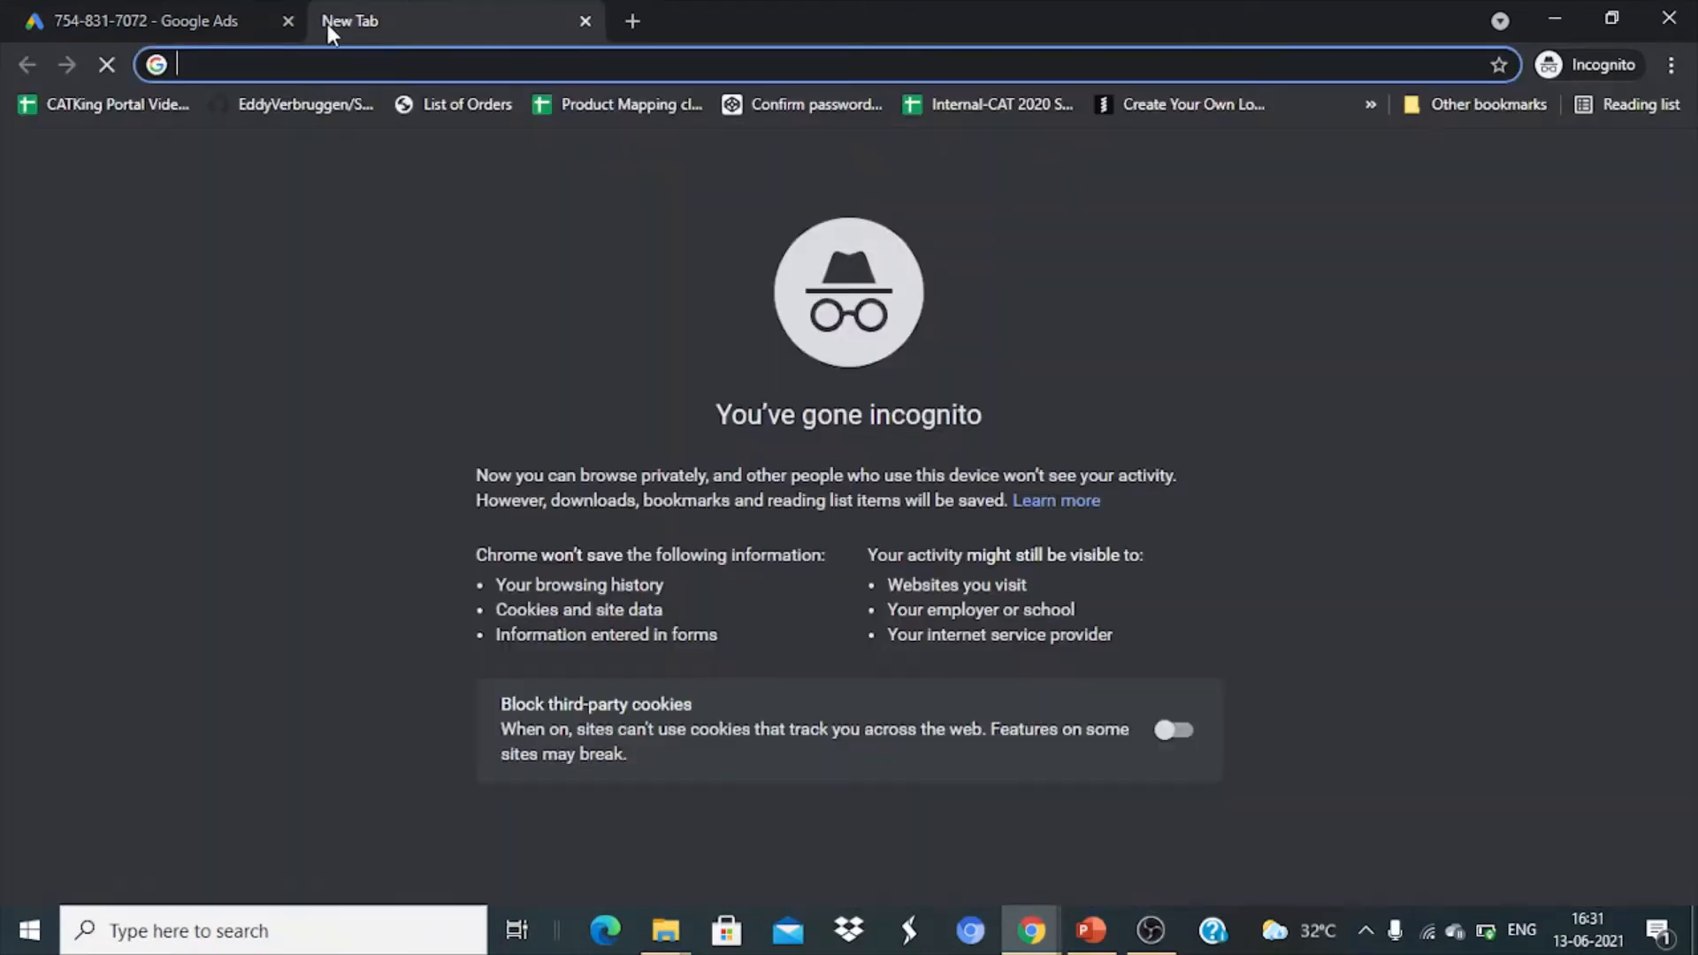
{"action": "type", "text": "neeman"}
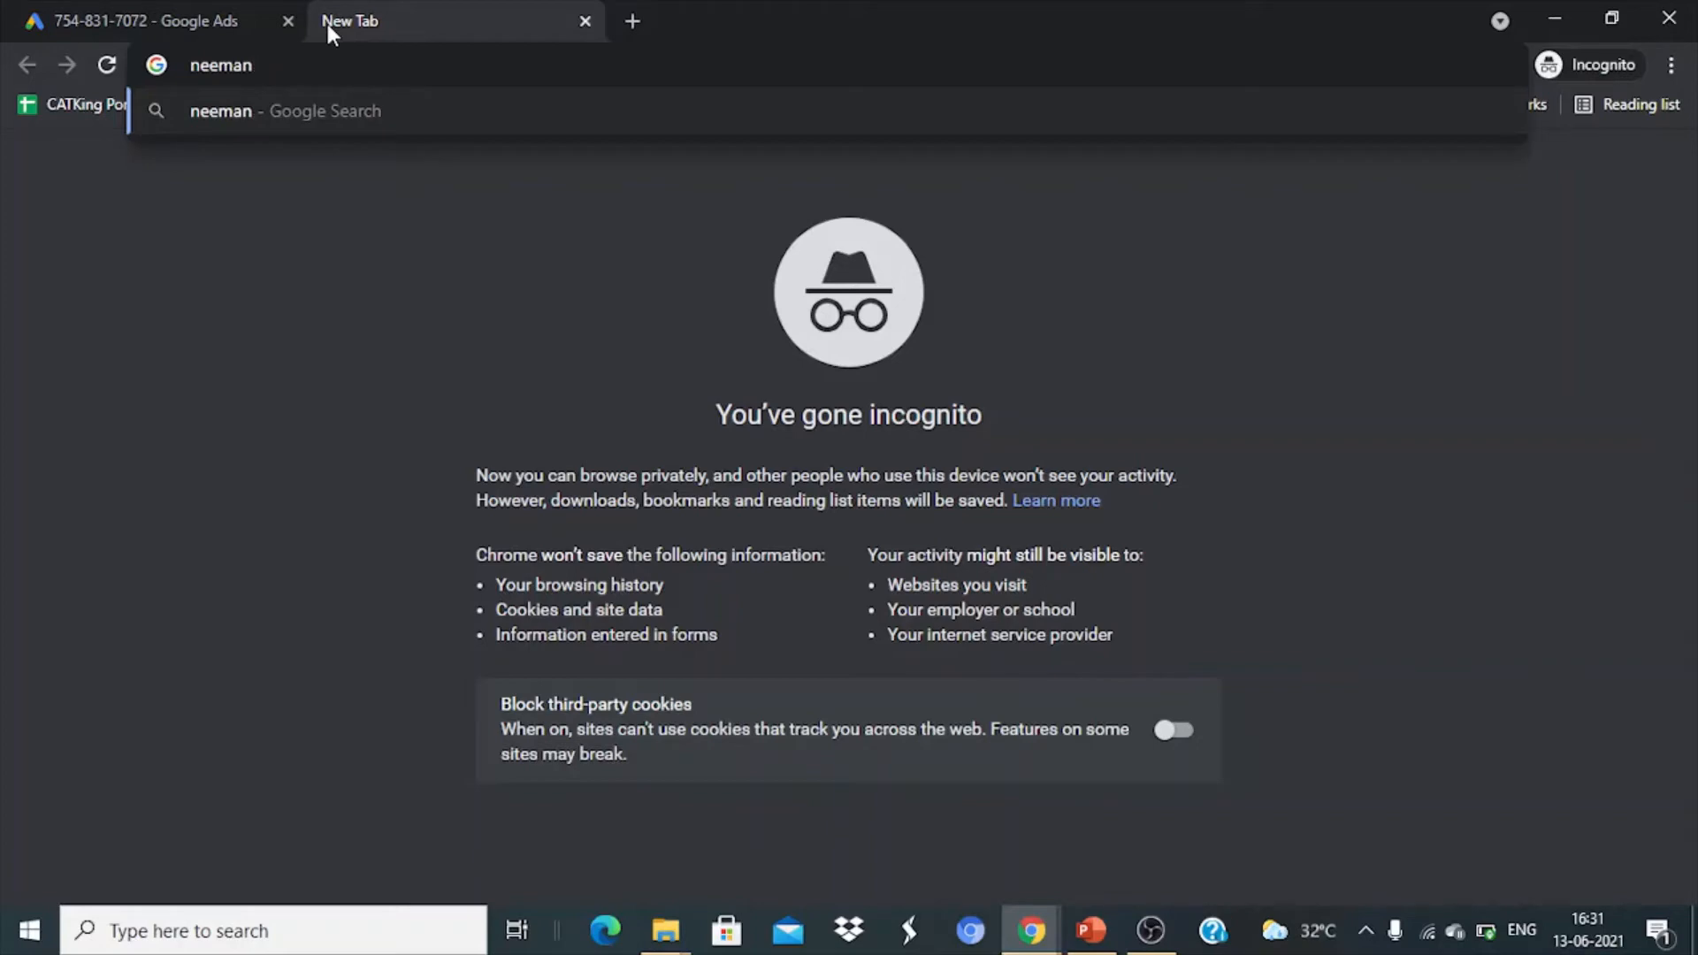
{"action": "type", "text": ".com"}
{"action": "key", "text": "Return"}
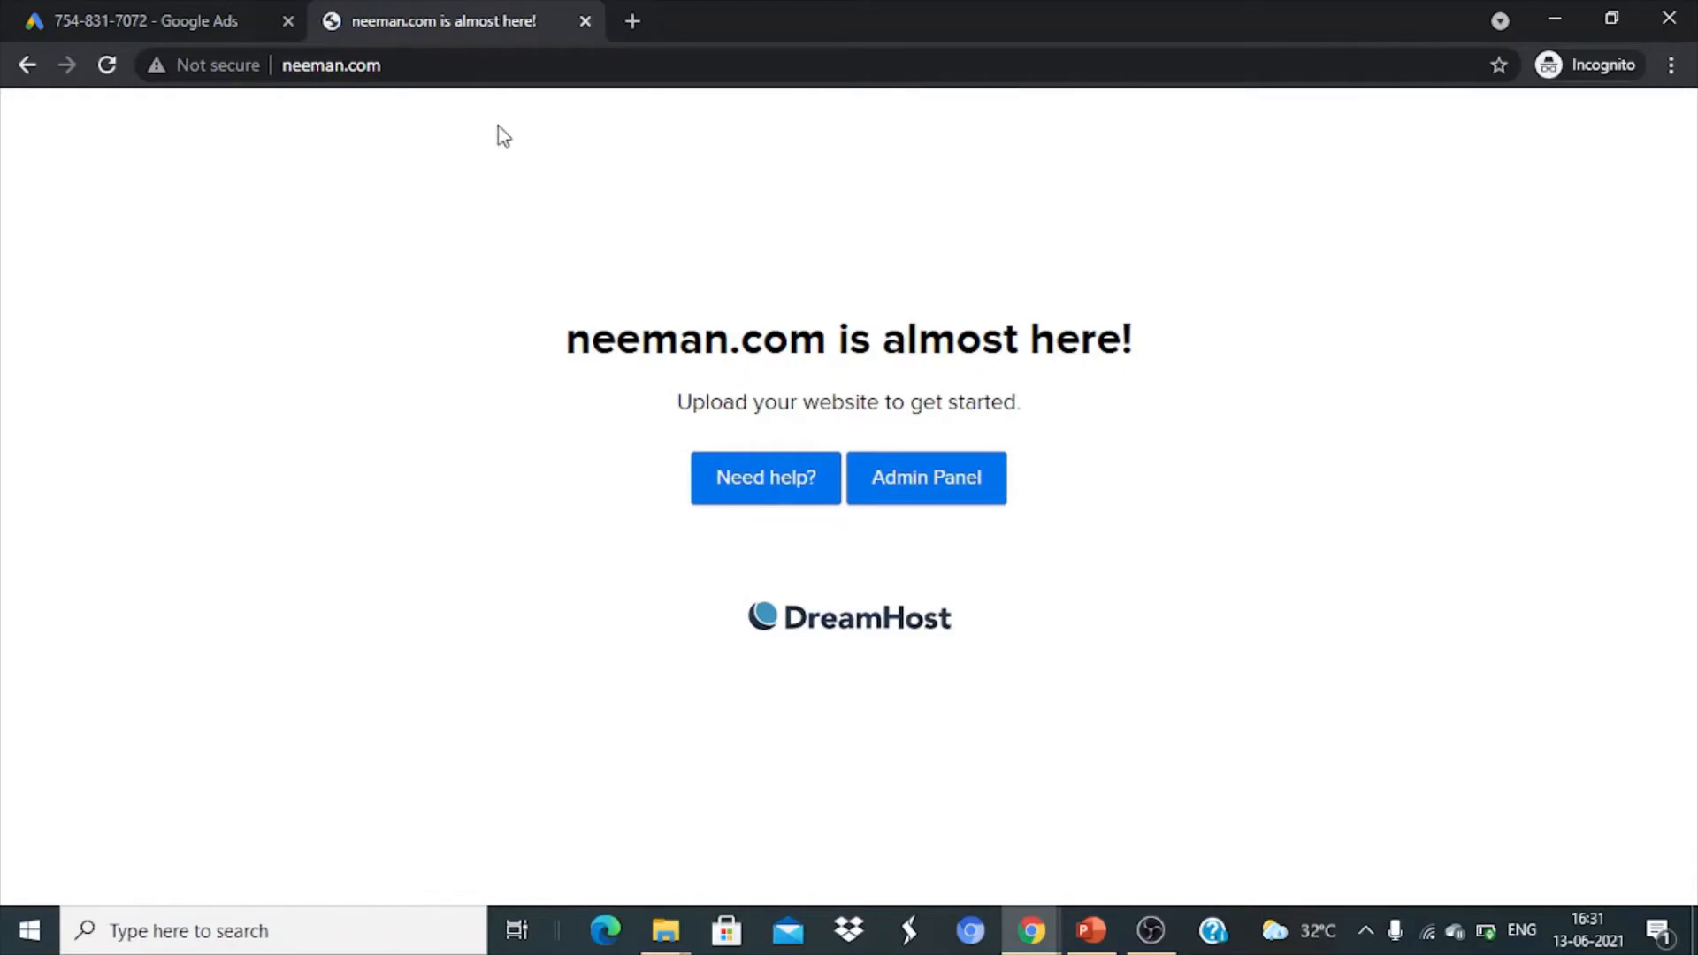
Search the web for "neemman shoes" in place of the neeman.com page
{"action": "left_click", "coordinate": [378, 63]}
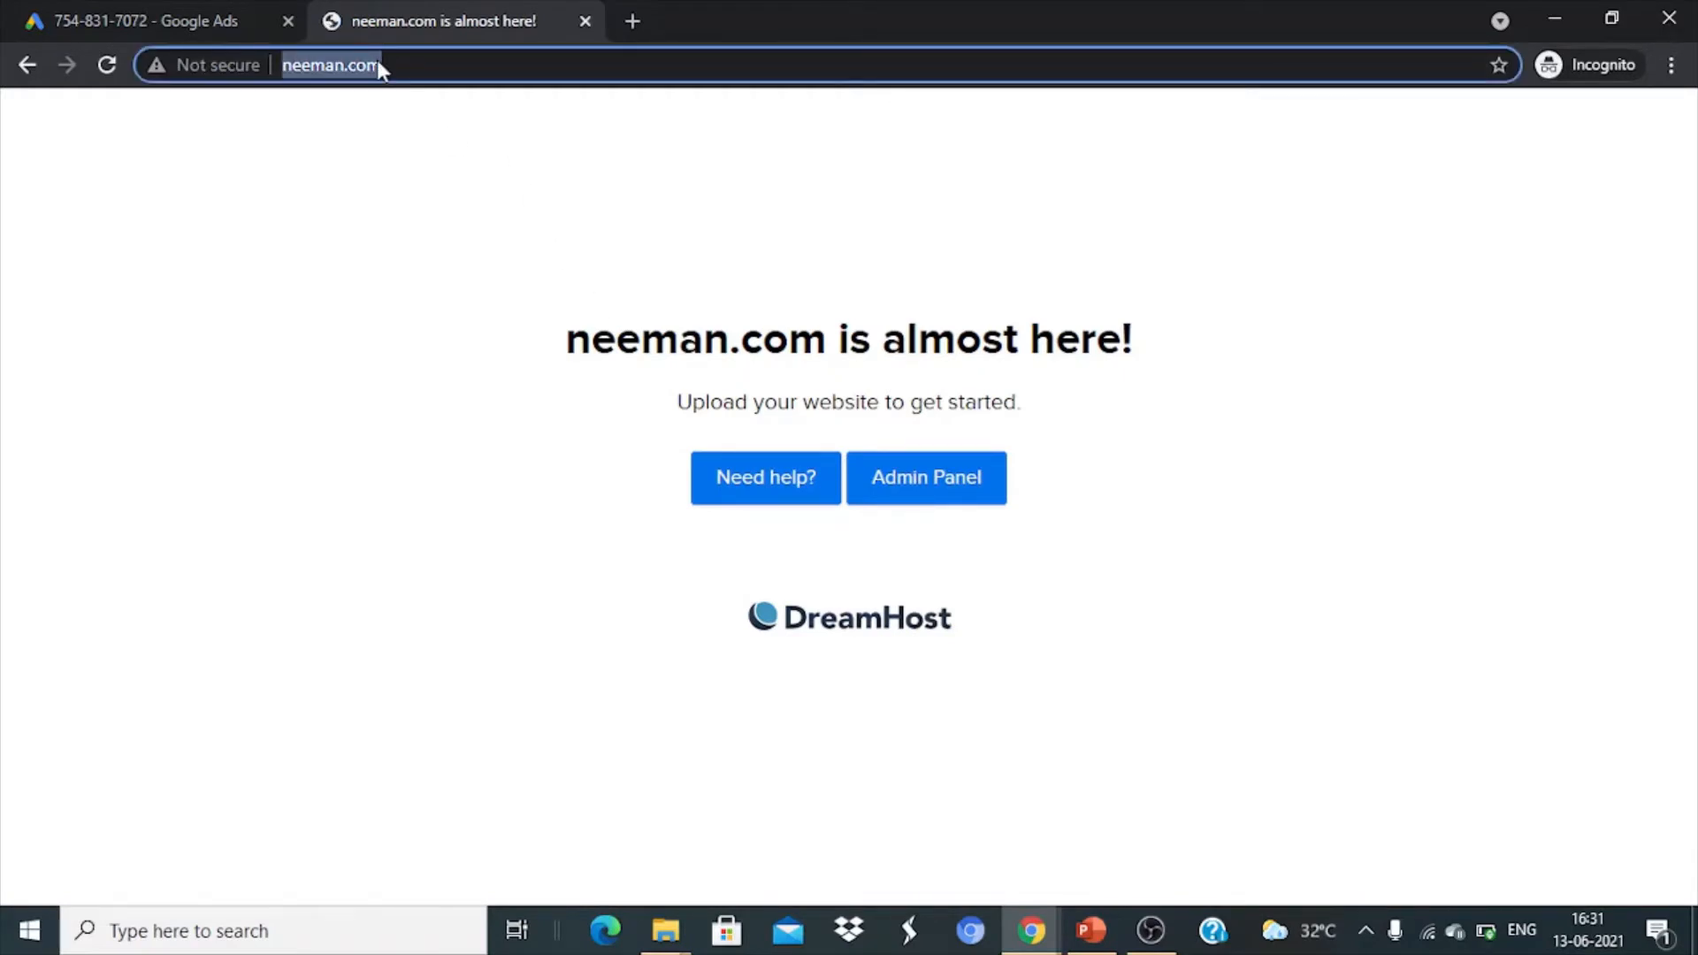
{"action": "type", "text": "mee"}
{"action": "key", "text": "BackSpace"}
{"action": "key", "text": "BackSpace"}
{"action": "key", "text": "BackSpace"}
{"action": "key", "text": "BackSpace"}
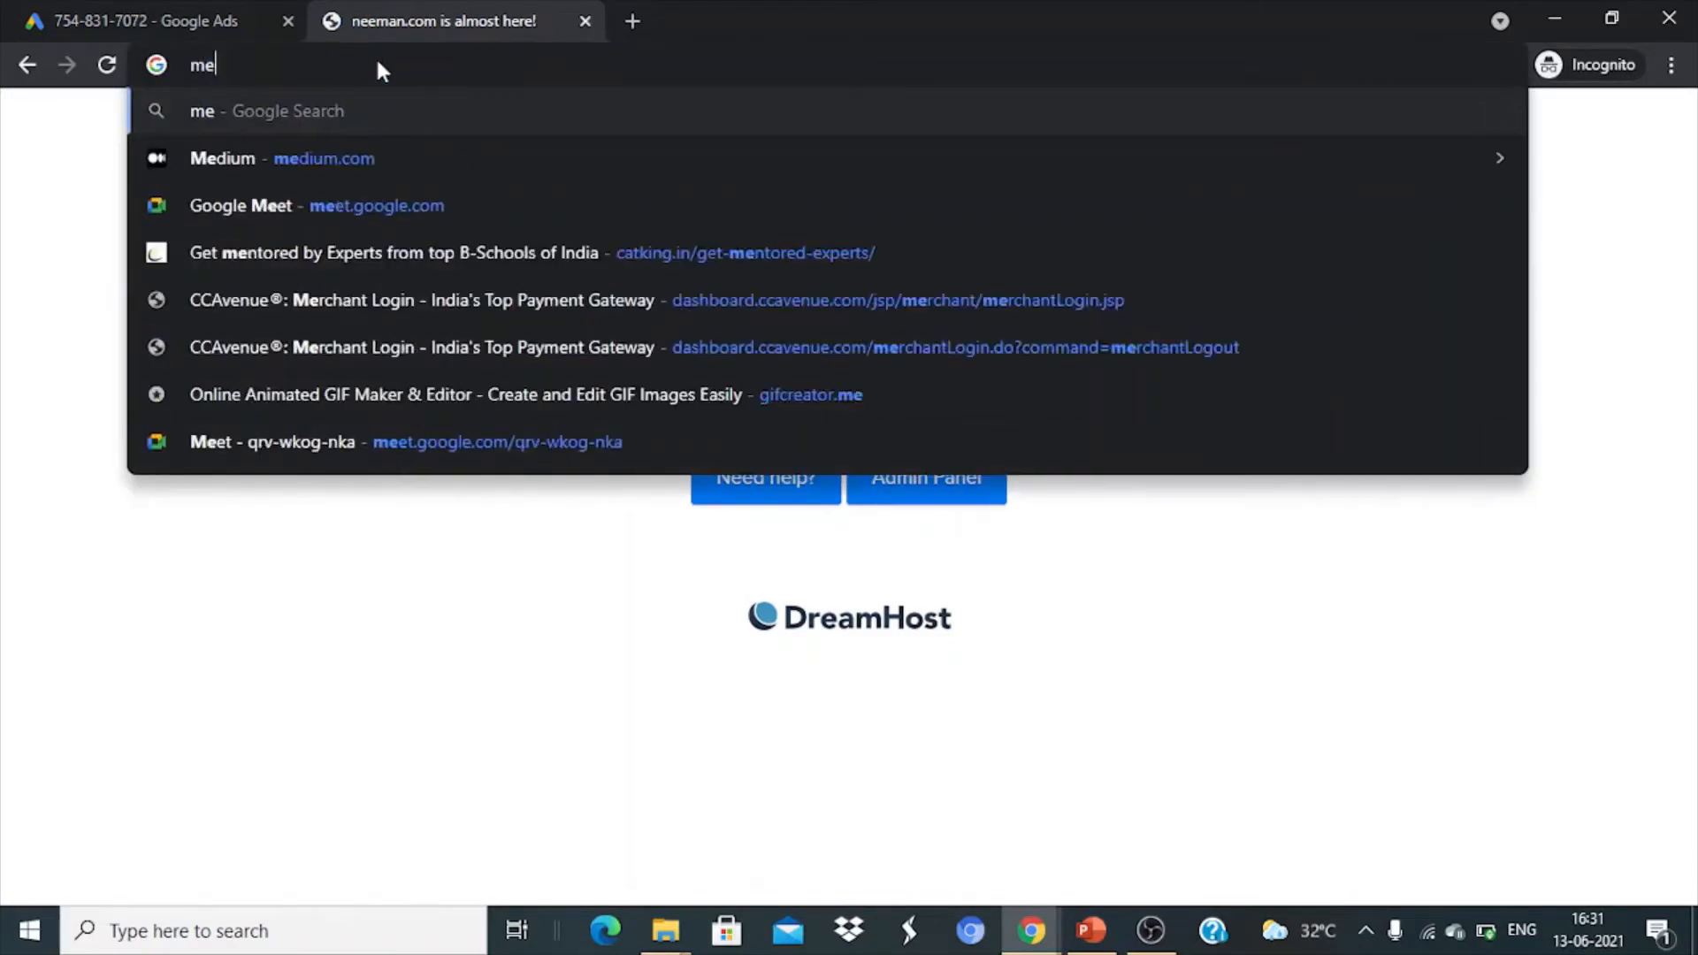
{"action": "type", "text": "nee"}
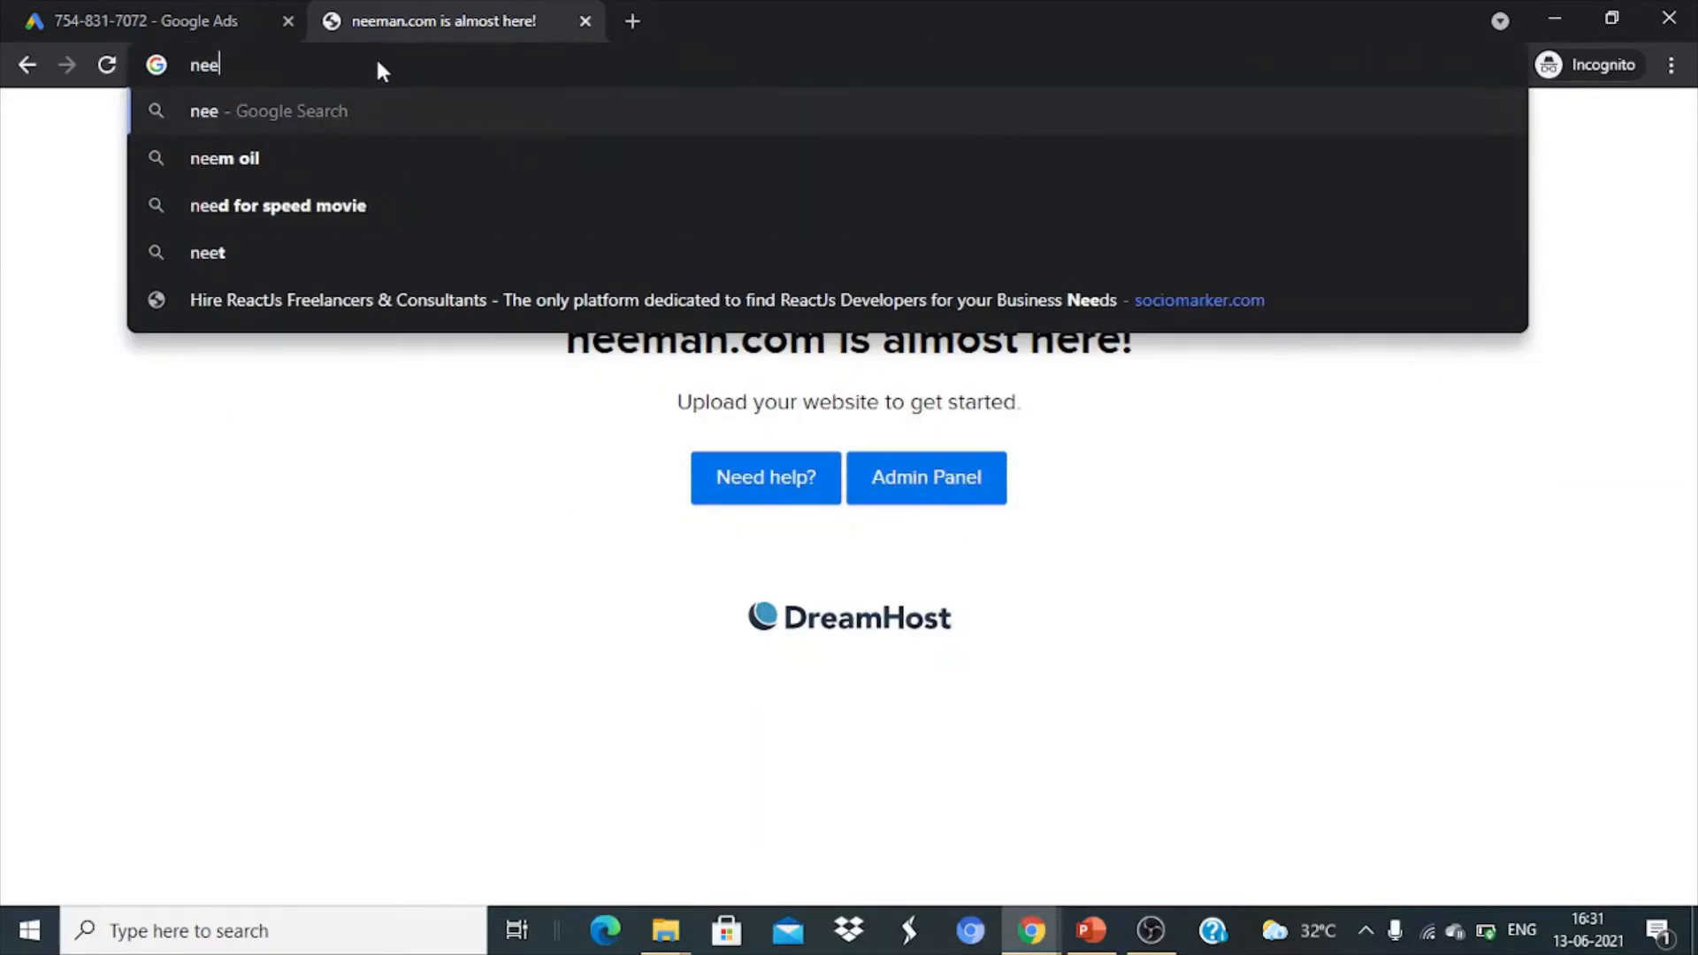
{"action": "type", "text": "m"}
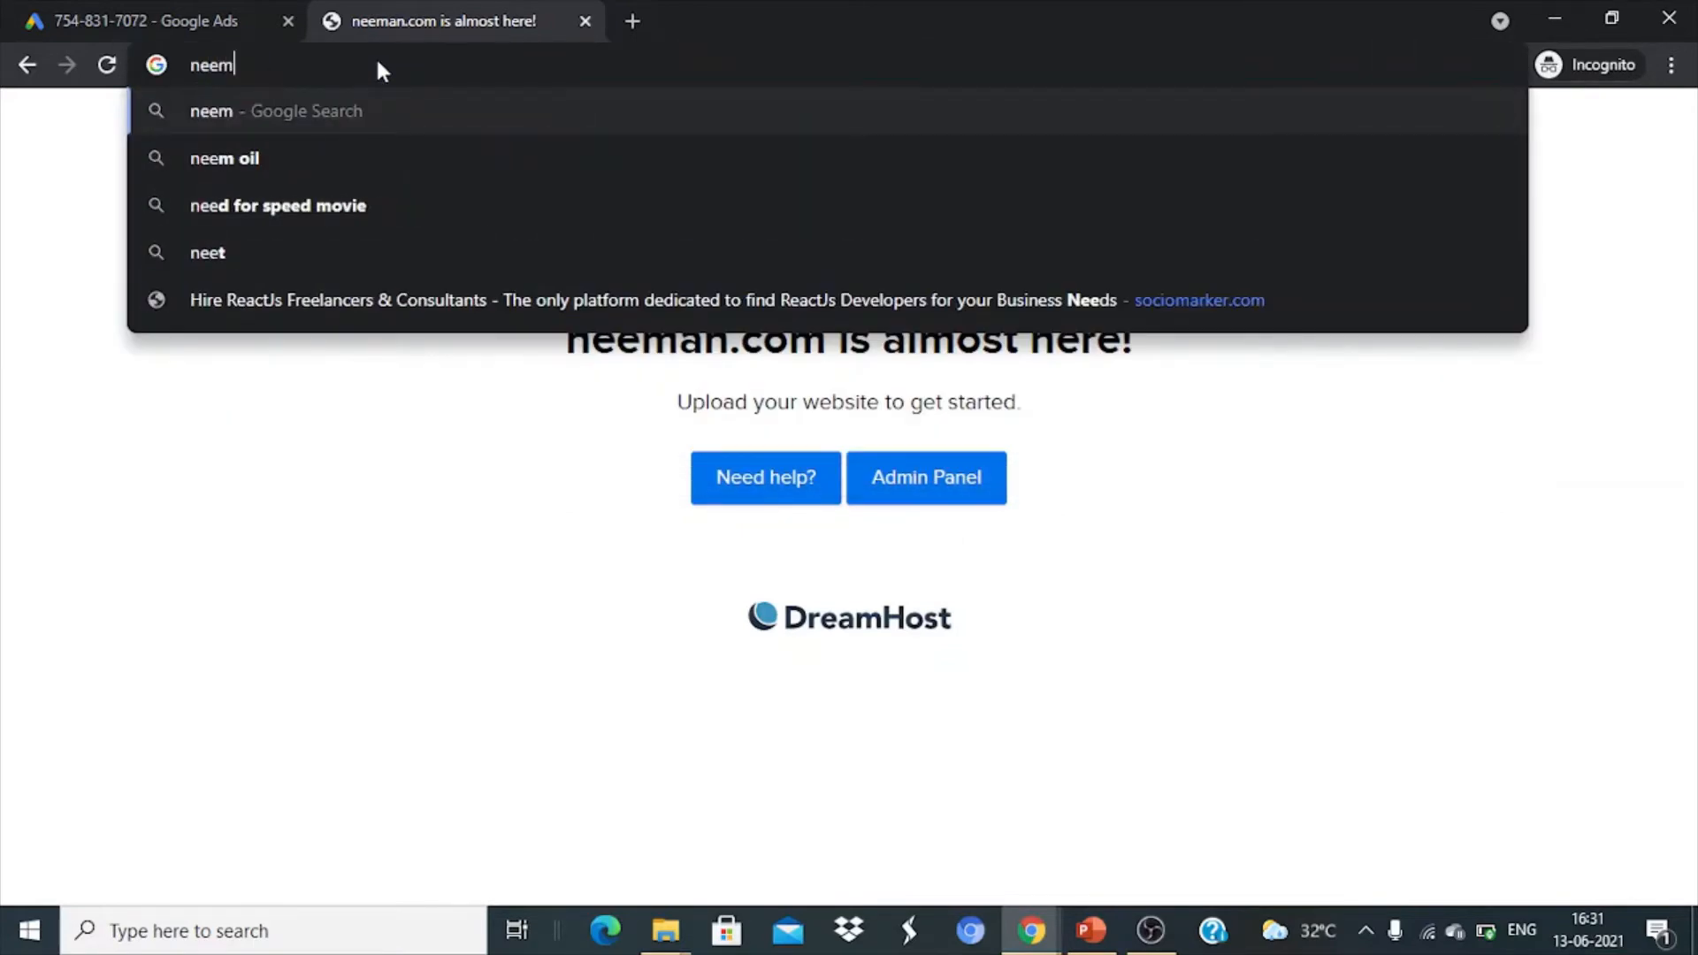
{"action": "type", "text": "man shoes"}
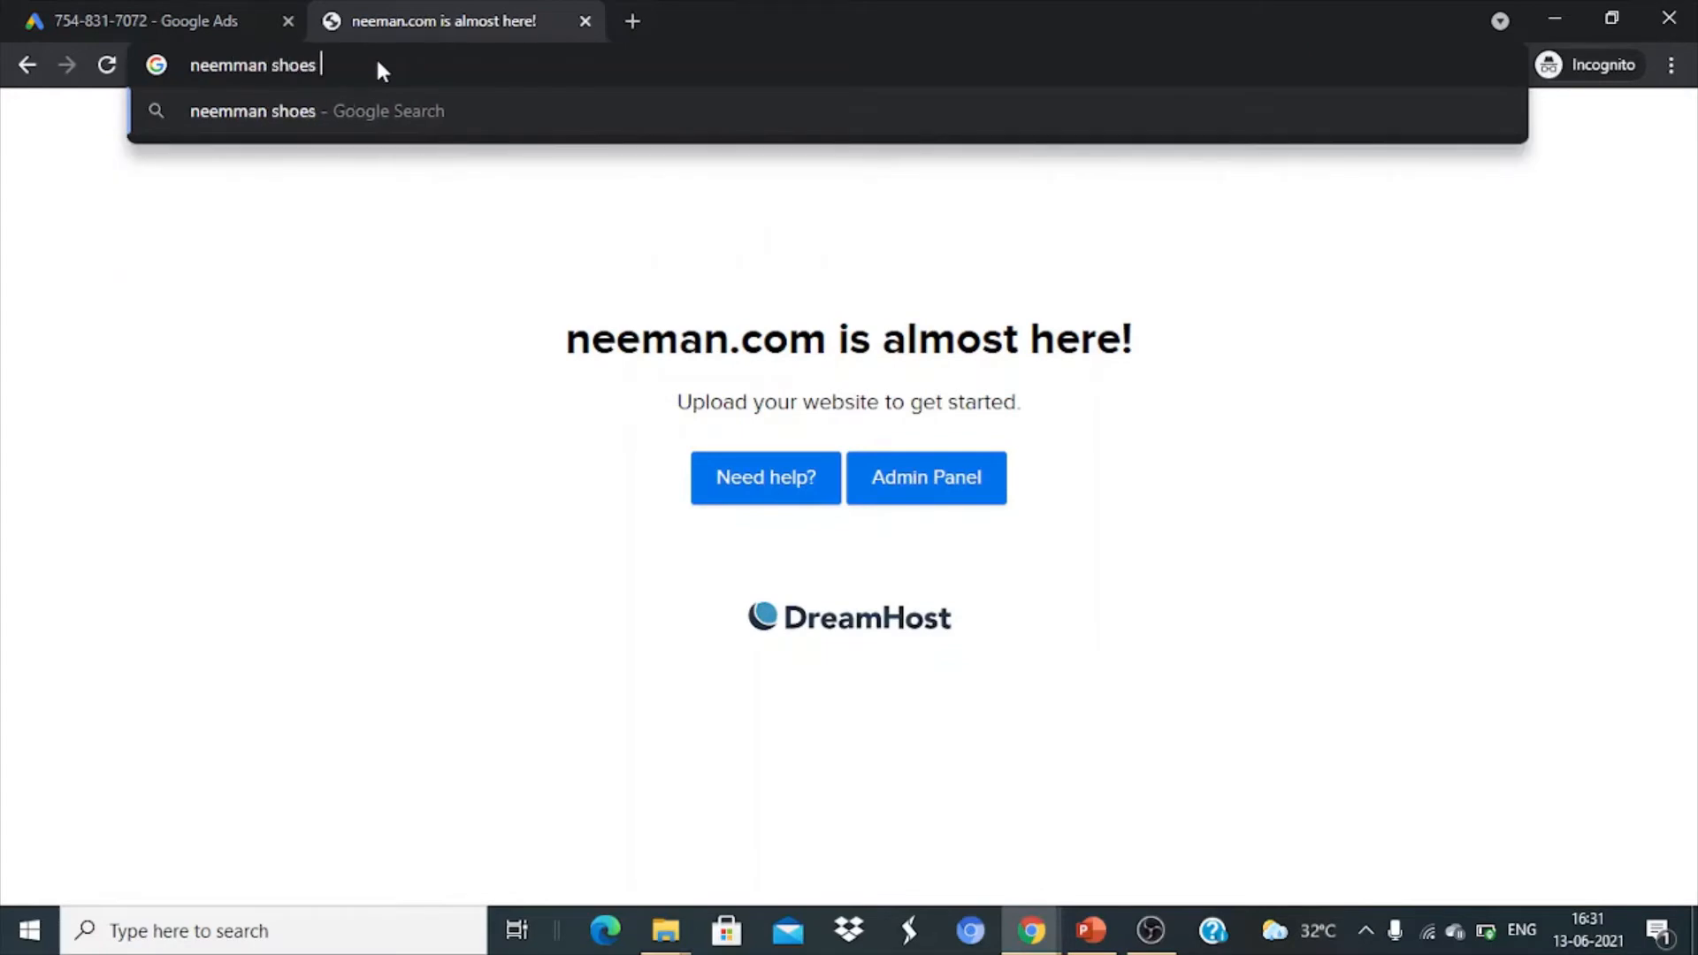
{"action": "key", "text": "Return"}
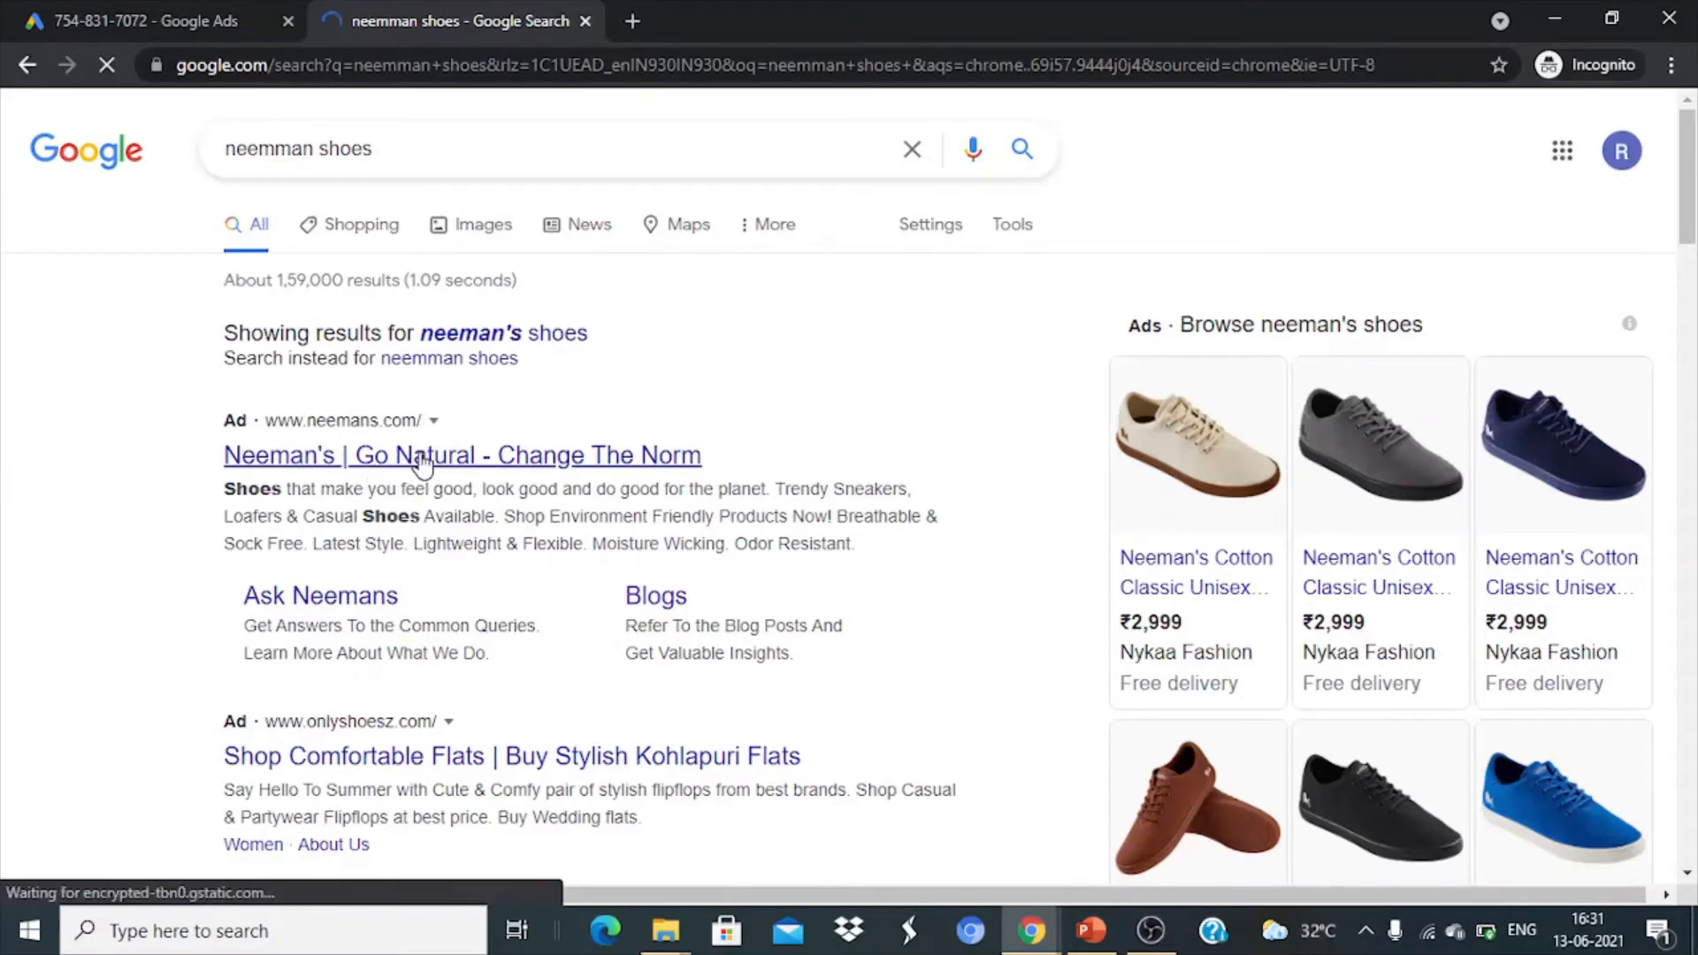
Open the Neeman's ad from the search results in a new tab, and close the search results
{"action": "right_click", "coordinate": [416, 454]}
{"action": "left_click", "coordinate": [455, 474]}
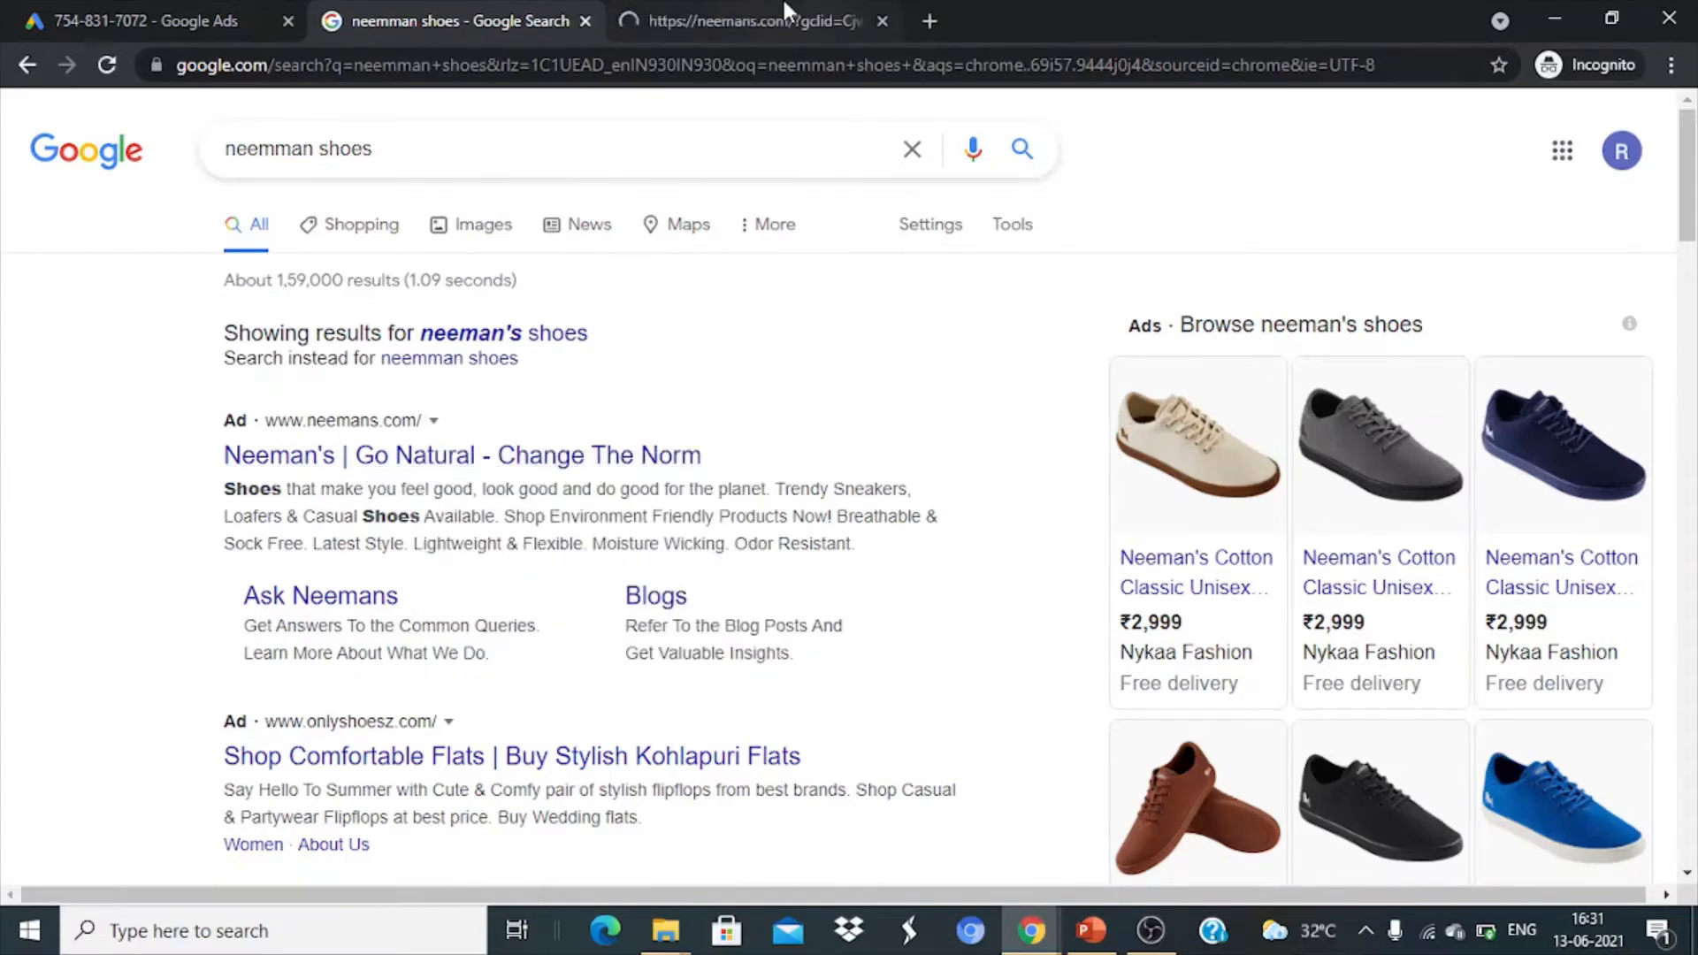
{"action": "left_click", "coordinate": [769, 18]}
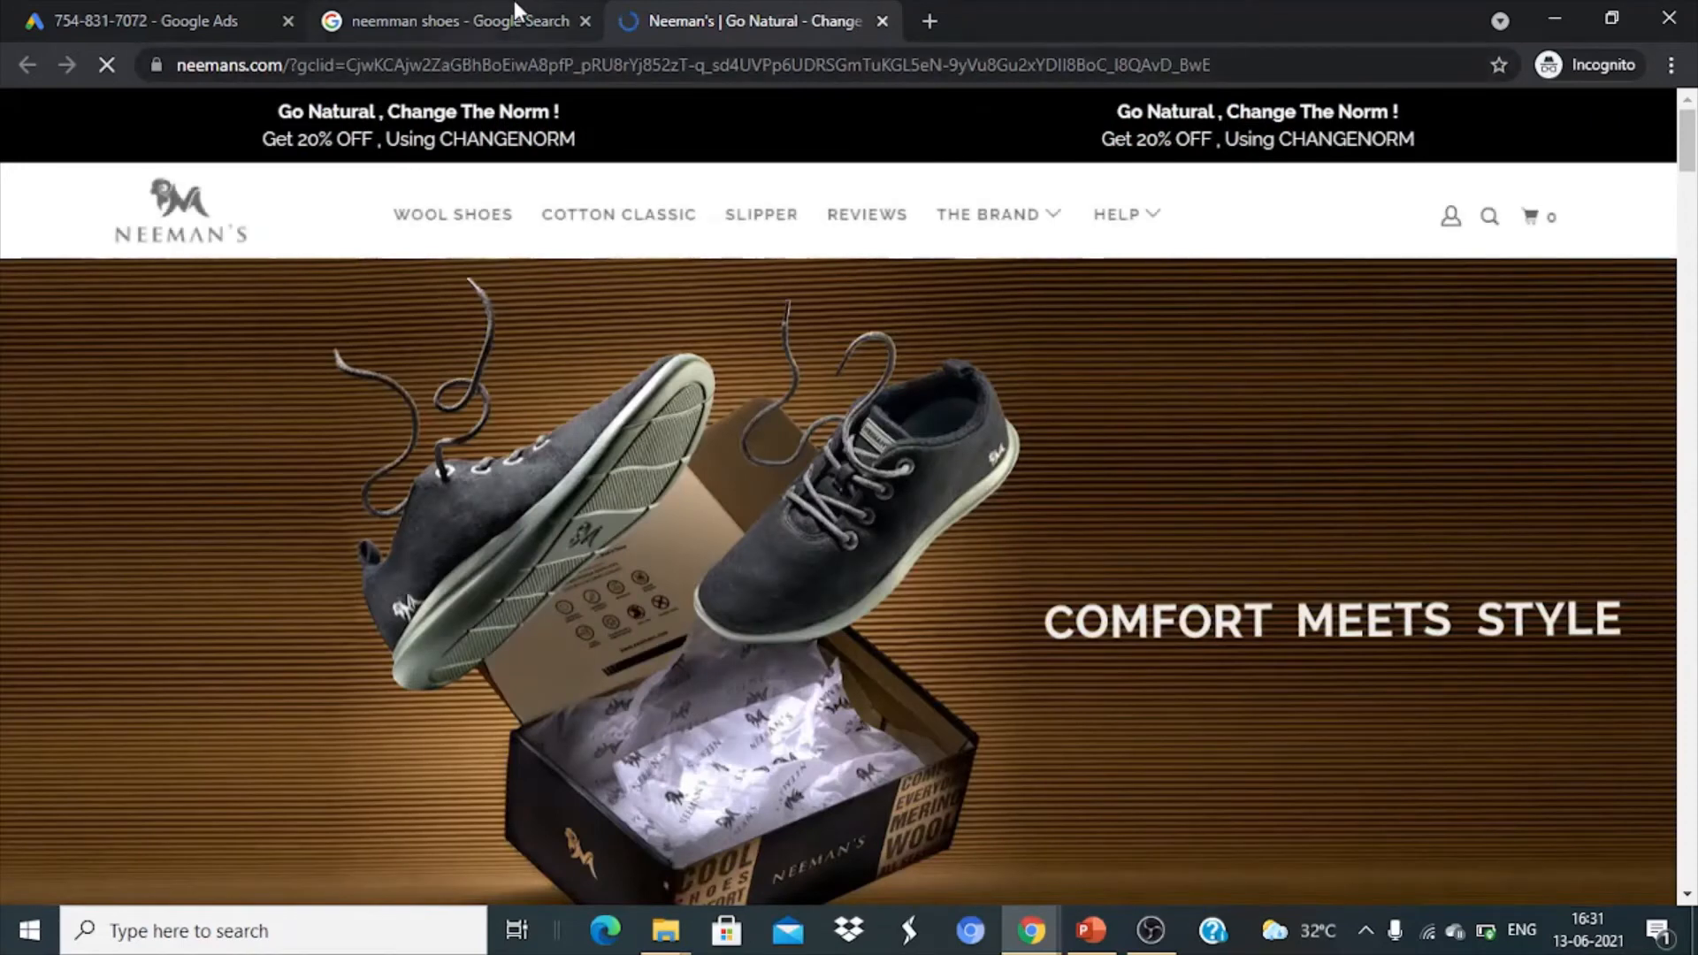
{"action": "left_click", "coordinate": [564, 19]}
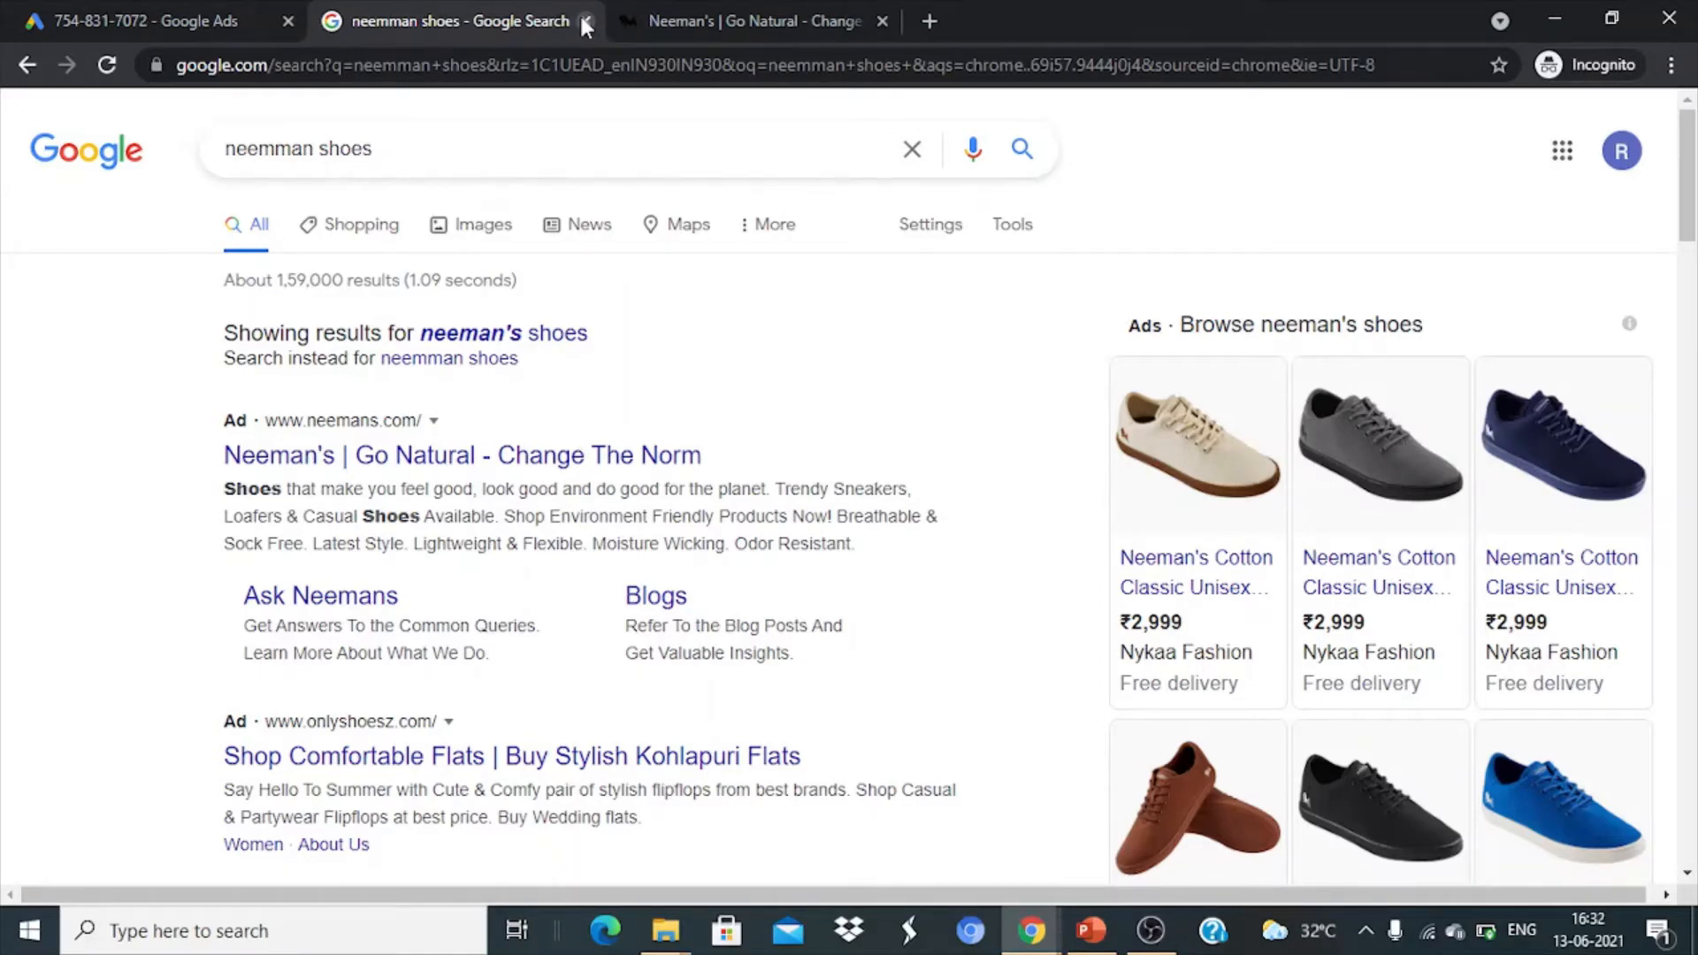
{"action": "left_click", "coordinate": [718, 17]}
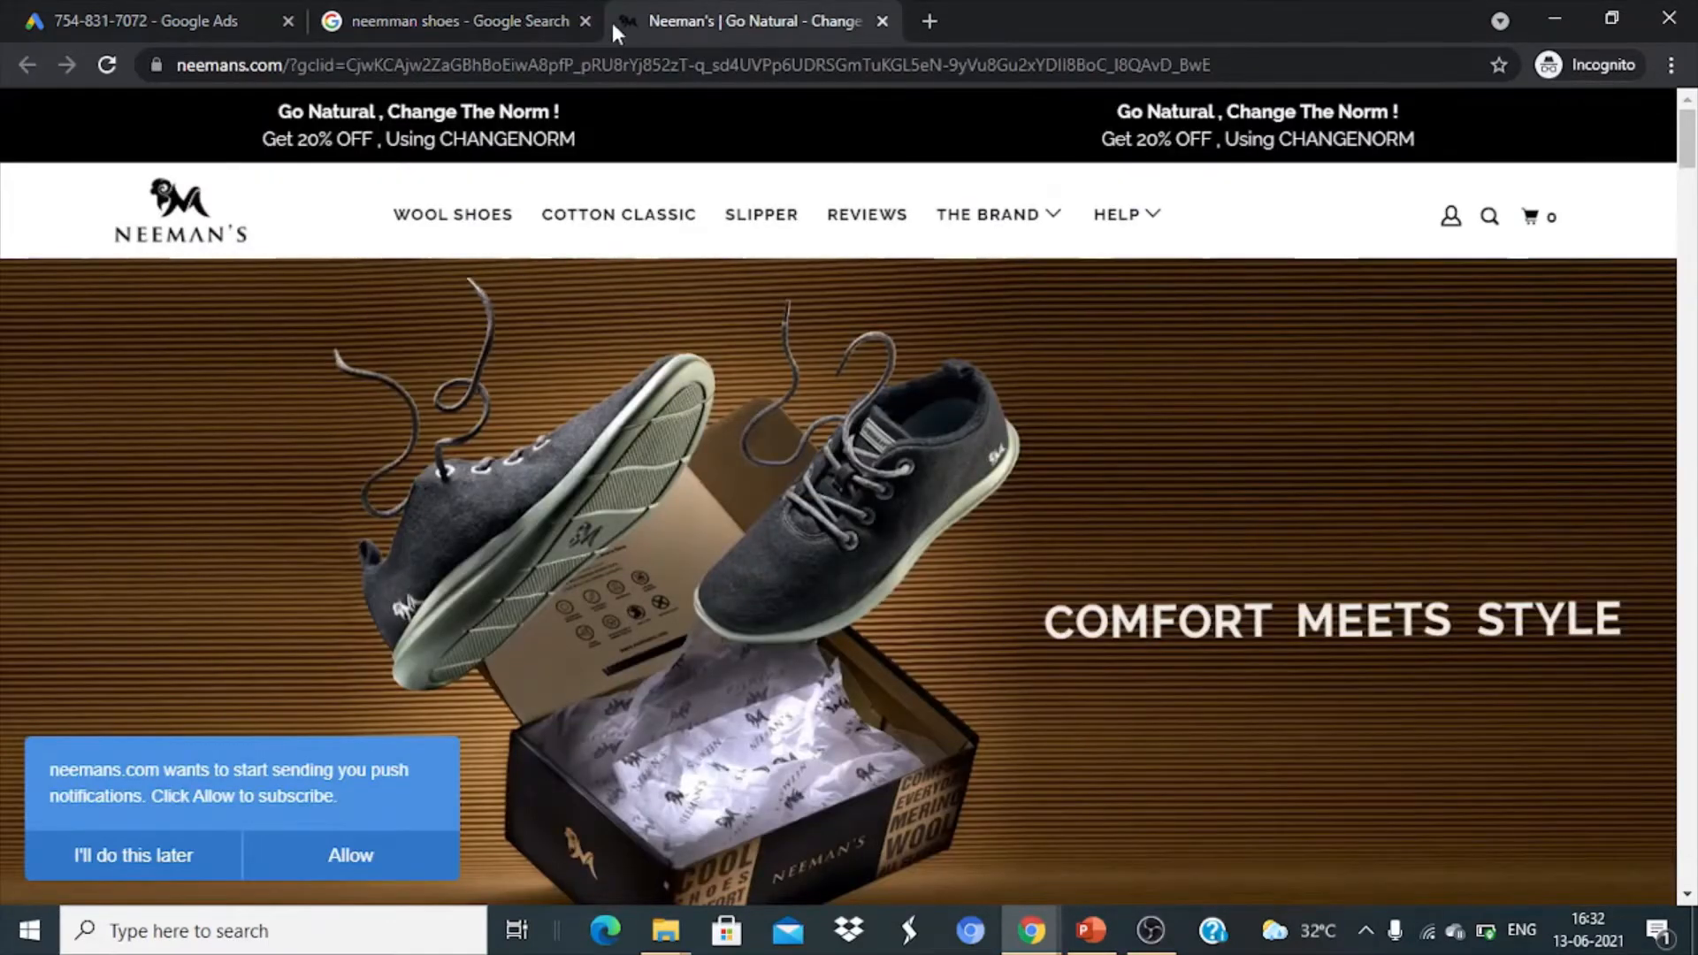
{"action": "left_click", "coordinate": [585, 24]}
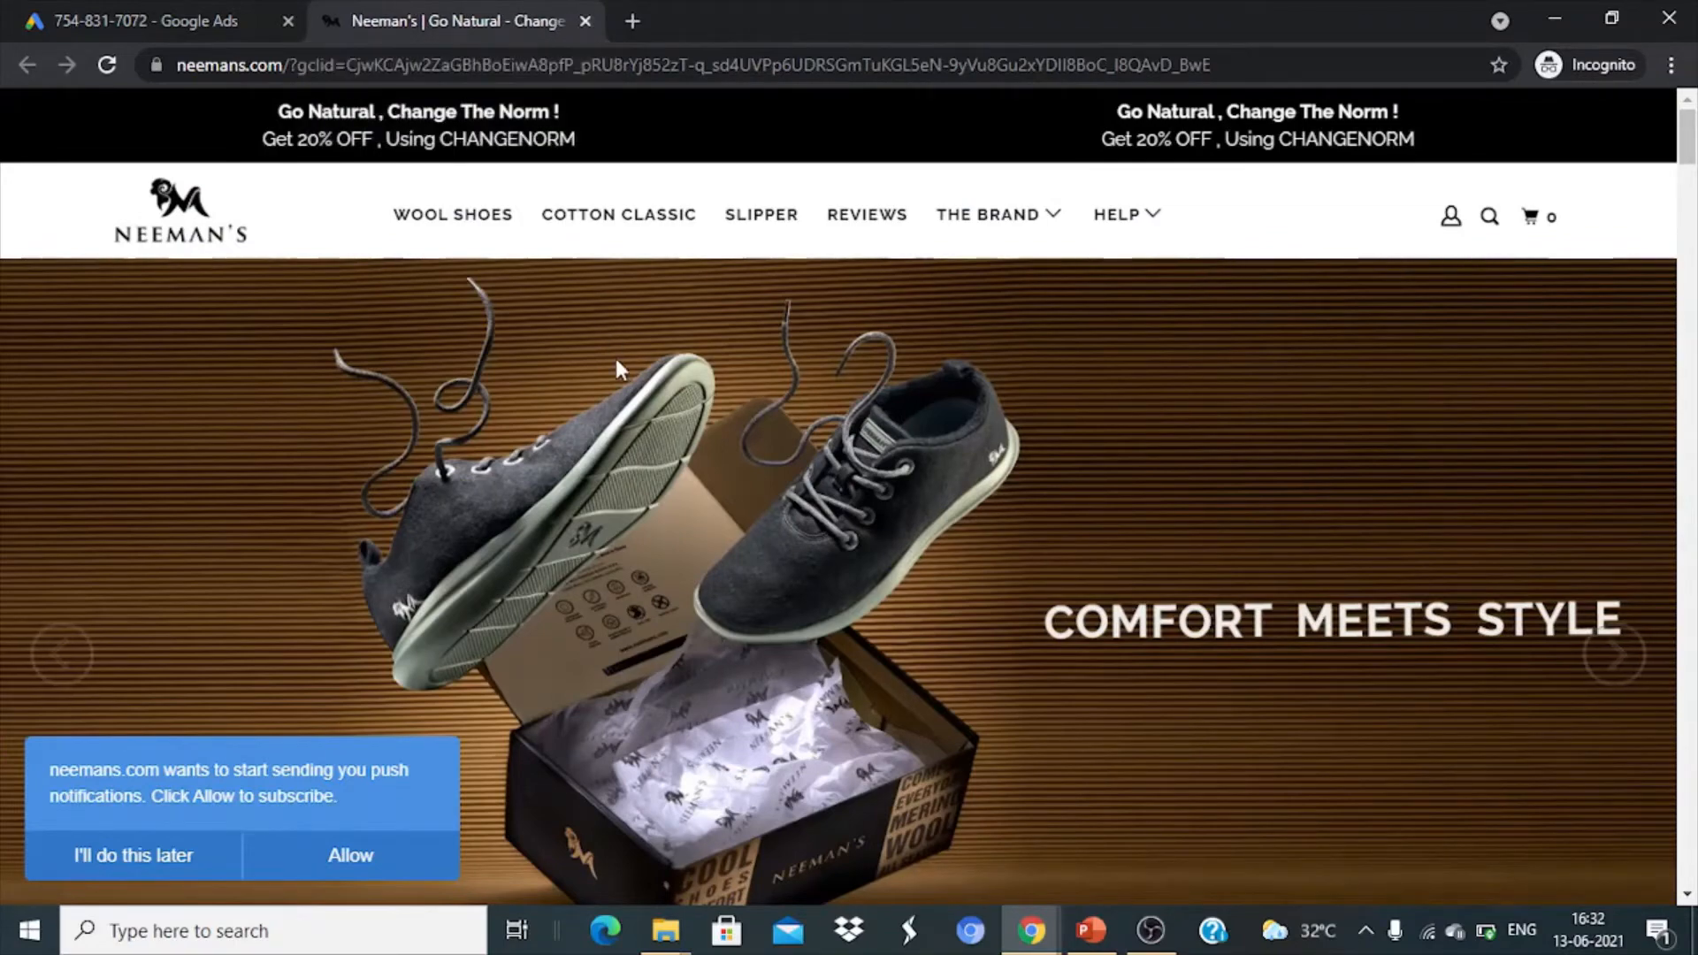
Examine the shoe features on the Neeman's home page, and answer its push-notification request
{"action": "scroll", "coordinate": [616, 367], "scroll_direction": "down", "scroll_amount": 10}
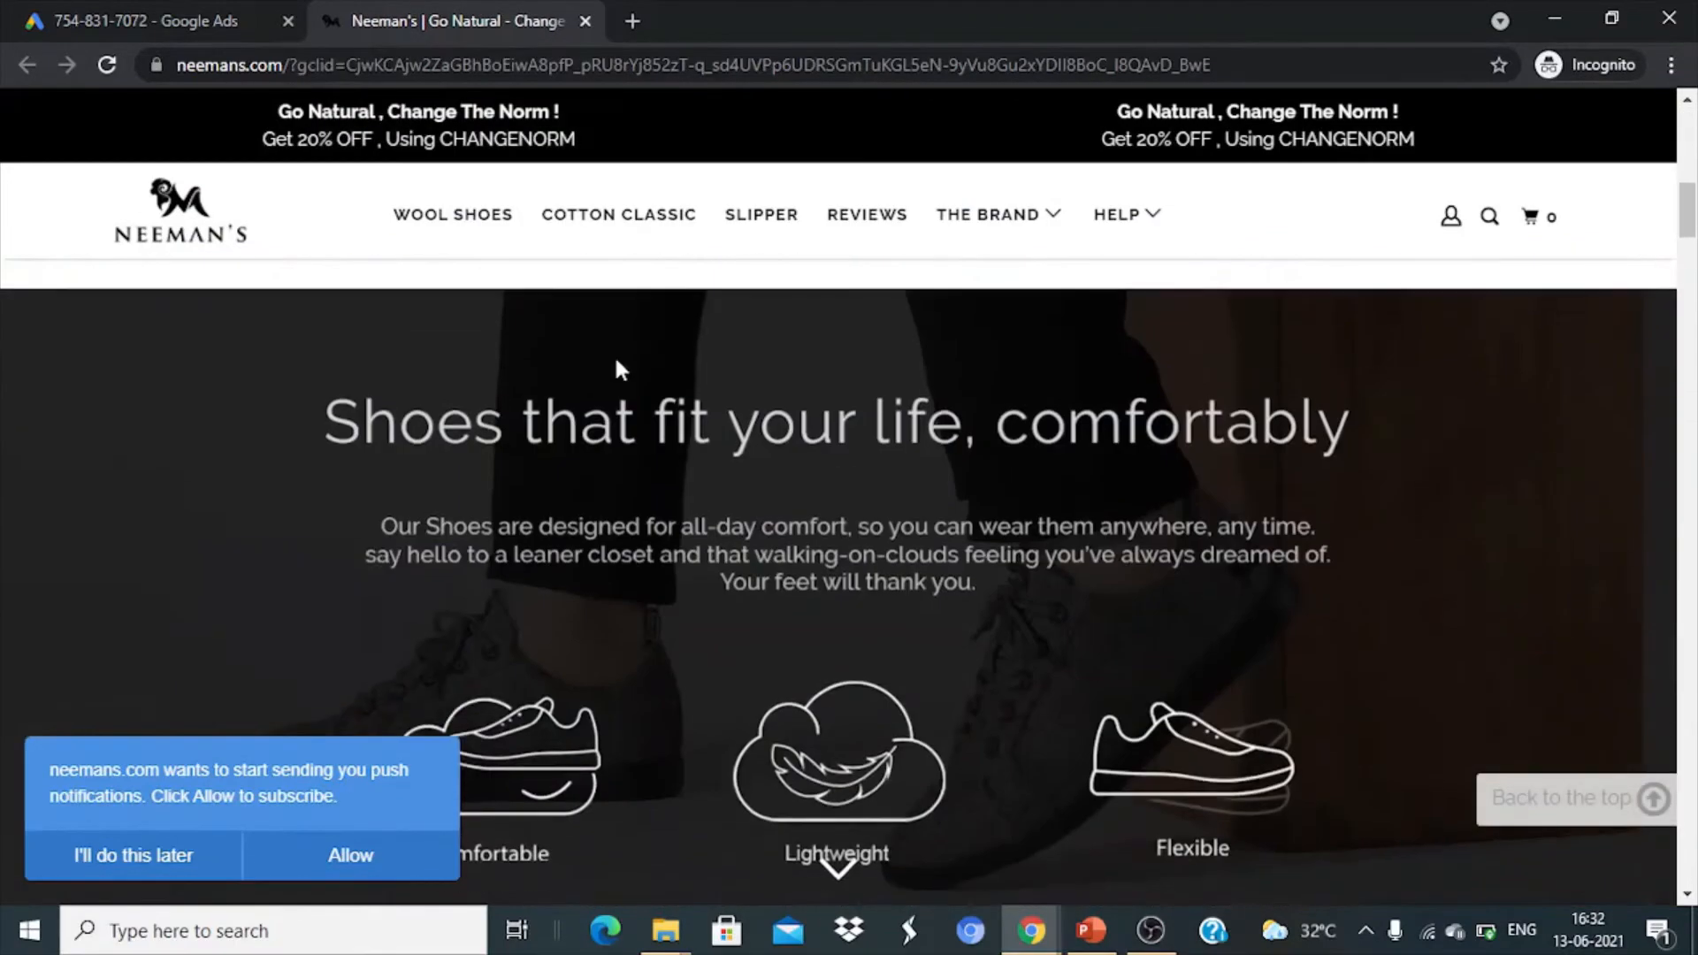
{"action": "left_click", "coordinate": [326, 855]}
{"action": "scroll", "coordinate": [921, 624], "scroll_direction": "down", "scroll_amount": 5}
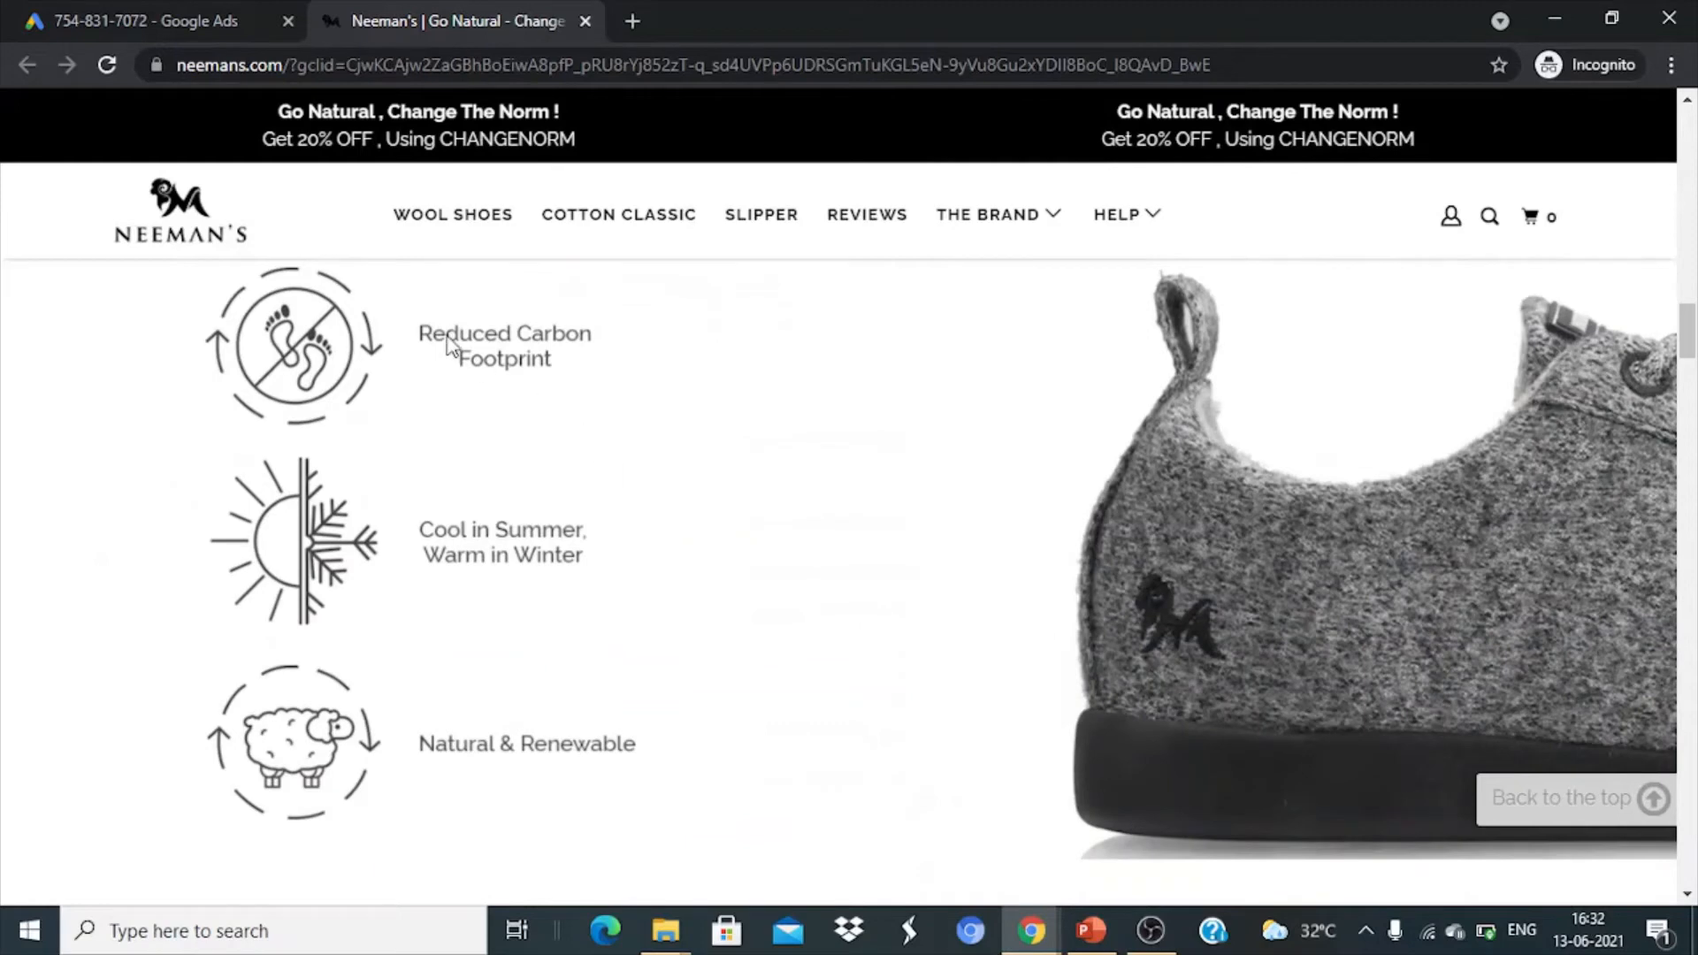
Return to the conversion action, circle the View-through conversion window setting in red, and clear the annotation
{"action": "left_click", "coordinate": [156, 11]}
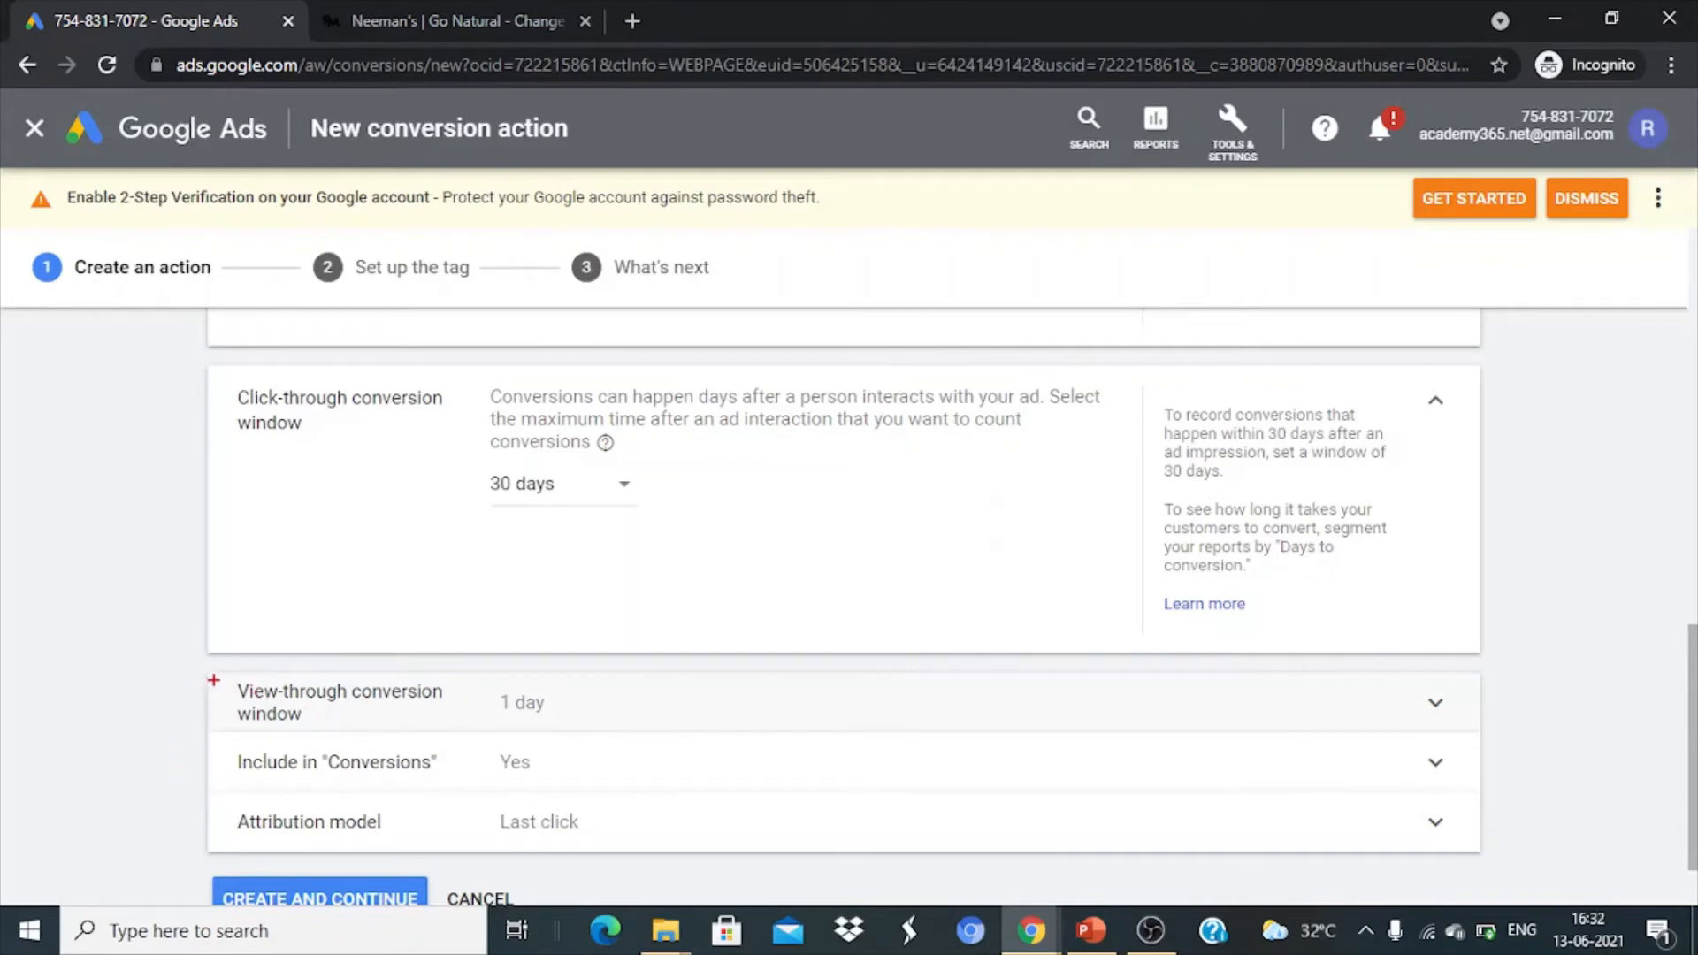
{"action": "mouse_move", "coordinate": [213, 680]}
{"action": "left_mouse_down"}
{"action": "mouse_move", "coordinate": [219, 739]}
{"action": "mouse_move", "coordinate": [409, 734]}
{"action": "mouse_move", "coordinate": [435, 637]}
{"action": "mouse_move", "coordinate": [260, 651]}
{"action": "mouse_move", "coordinate": [209, 670]}
{"action": "mouse_move", "coordinate": [216, 687]}
{"action": "left_mouse_up"}
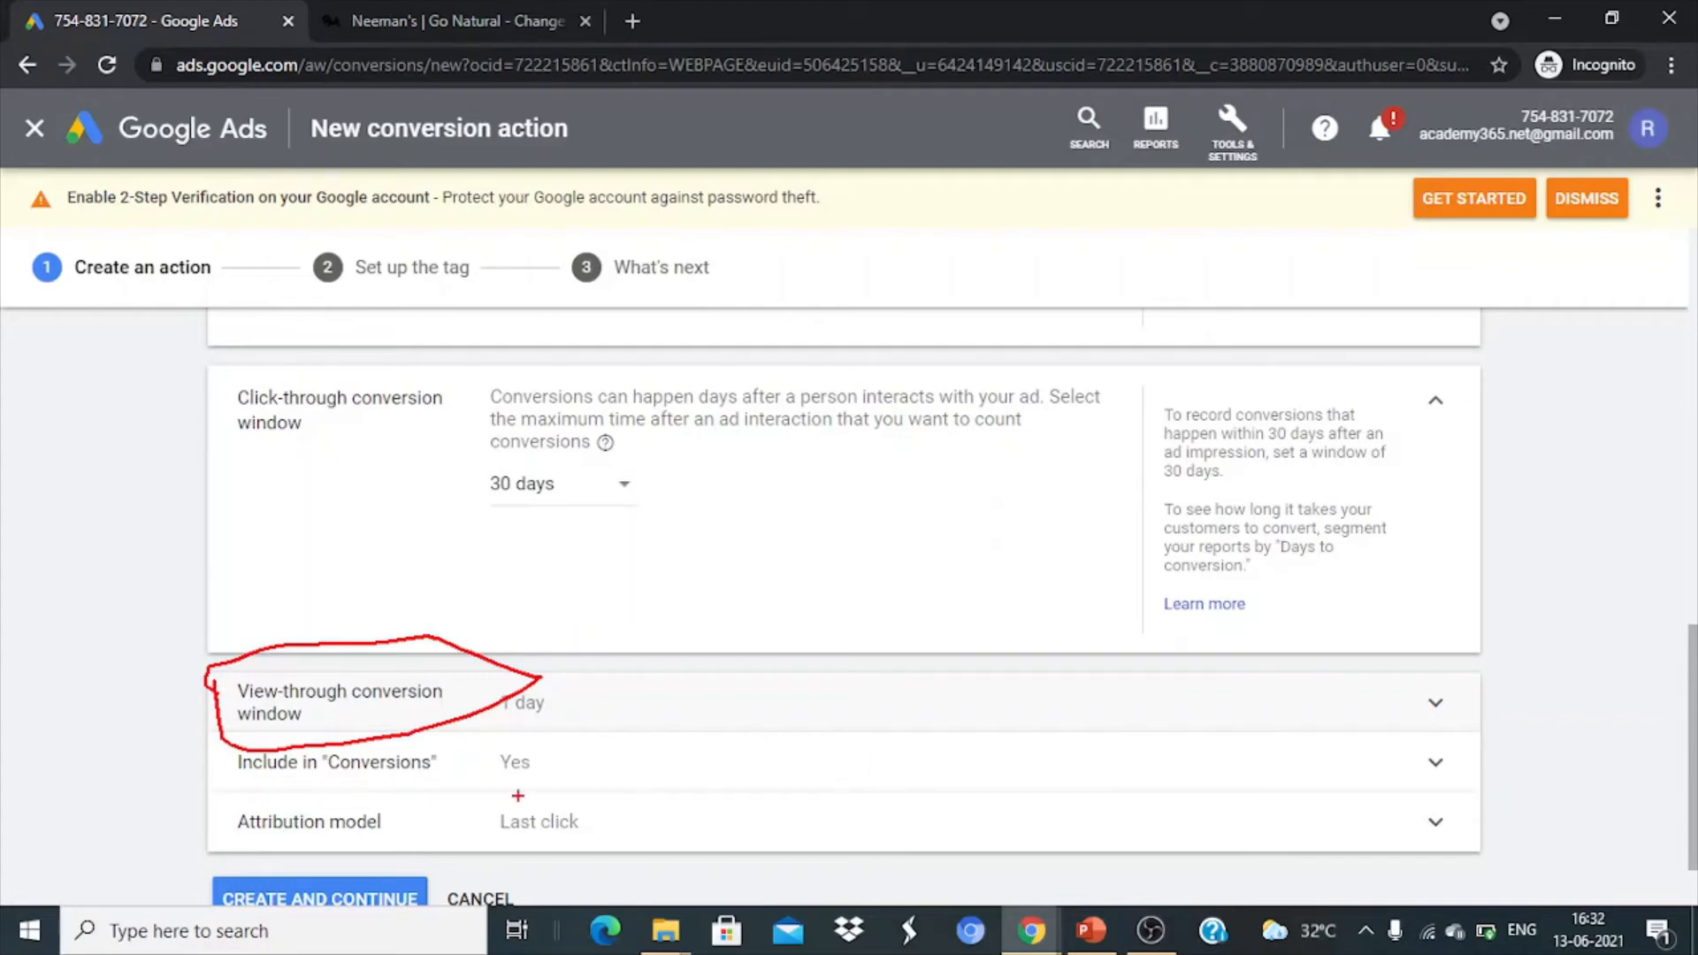
{"action": "key", "text": "Escape"}
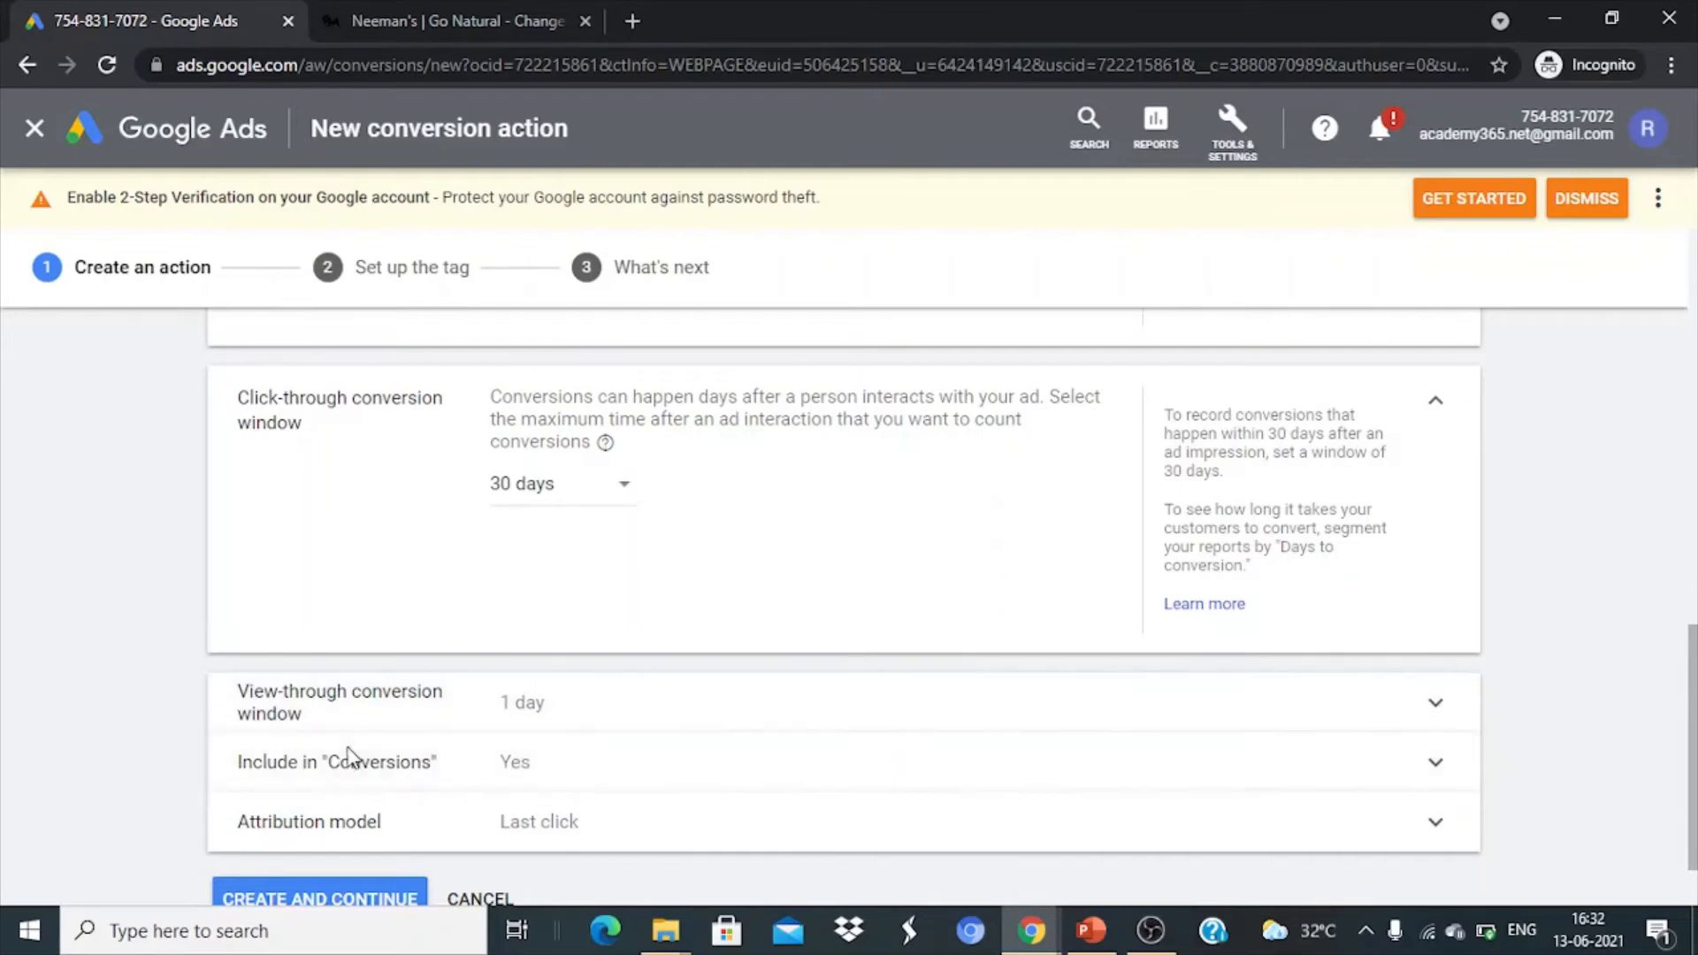
Expand the Include in "Conversions" setting and review it together with the conversion window settings
{"action": "left_click", "coordinate": [351, 759]}
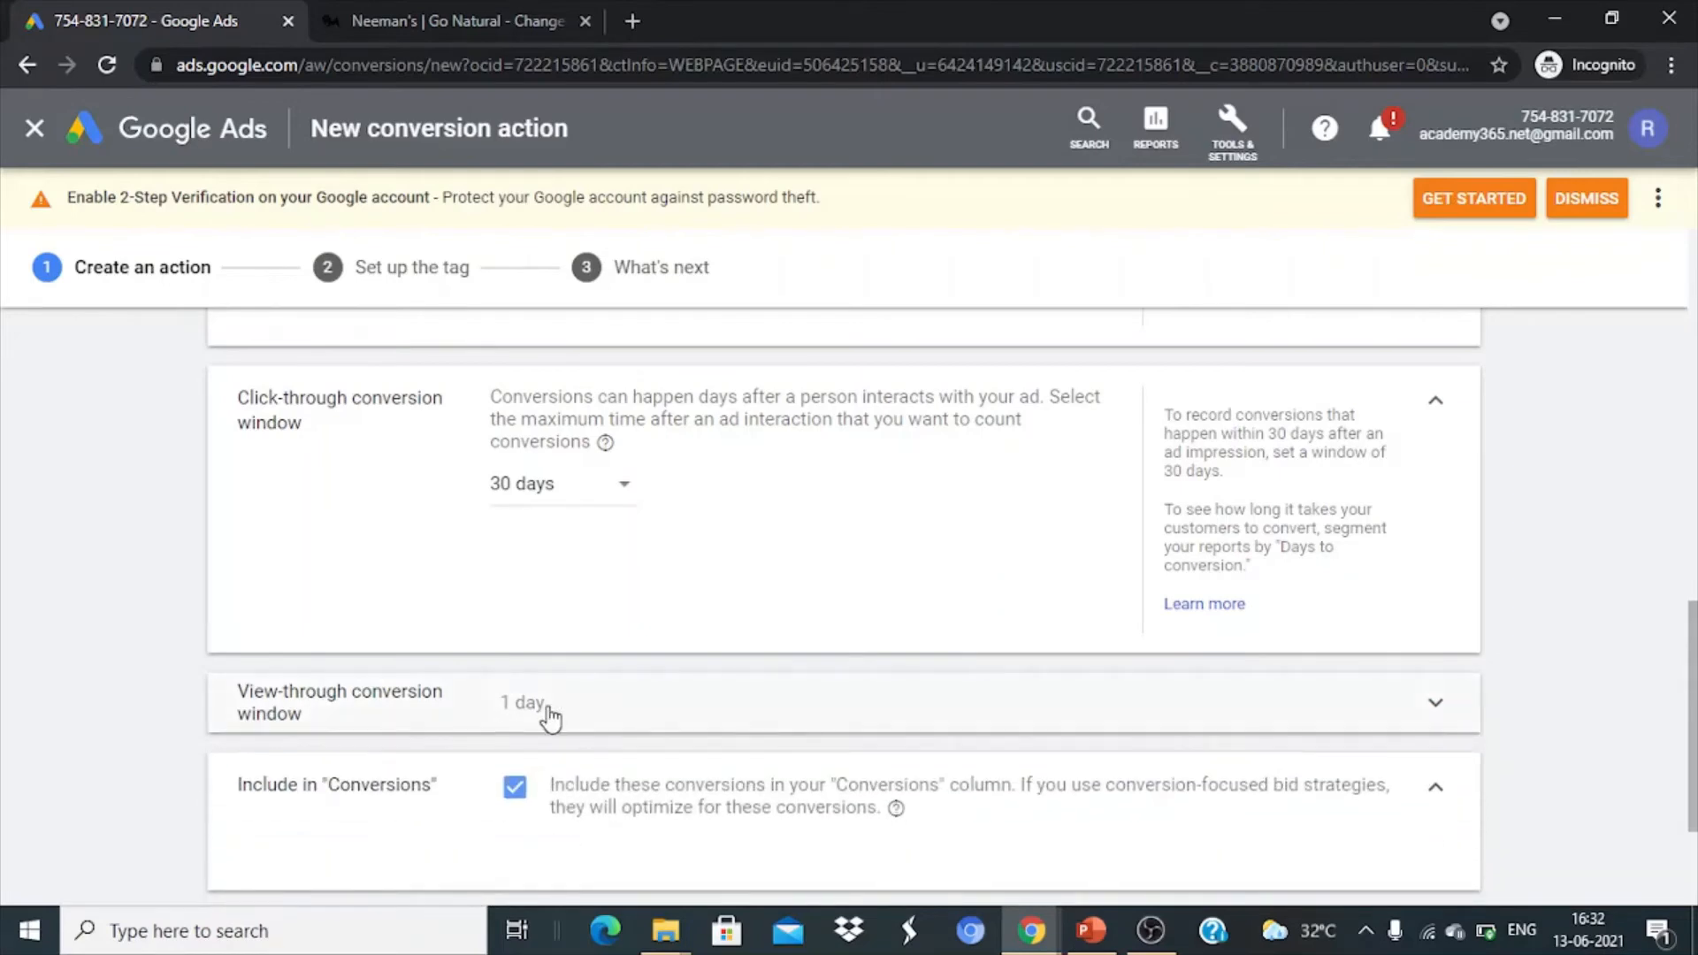
{"action": "scroll", "coordinate": [607, 784], "scroll_direction": "down", "scroll_amount": 1}
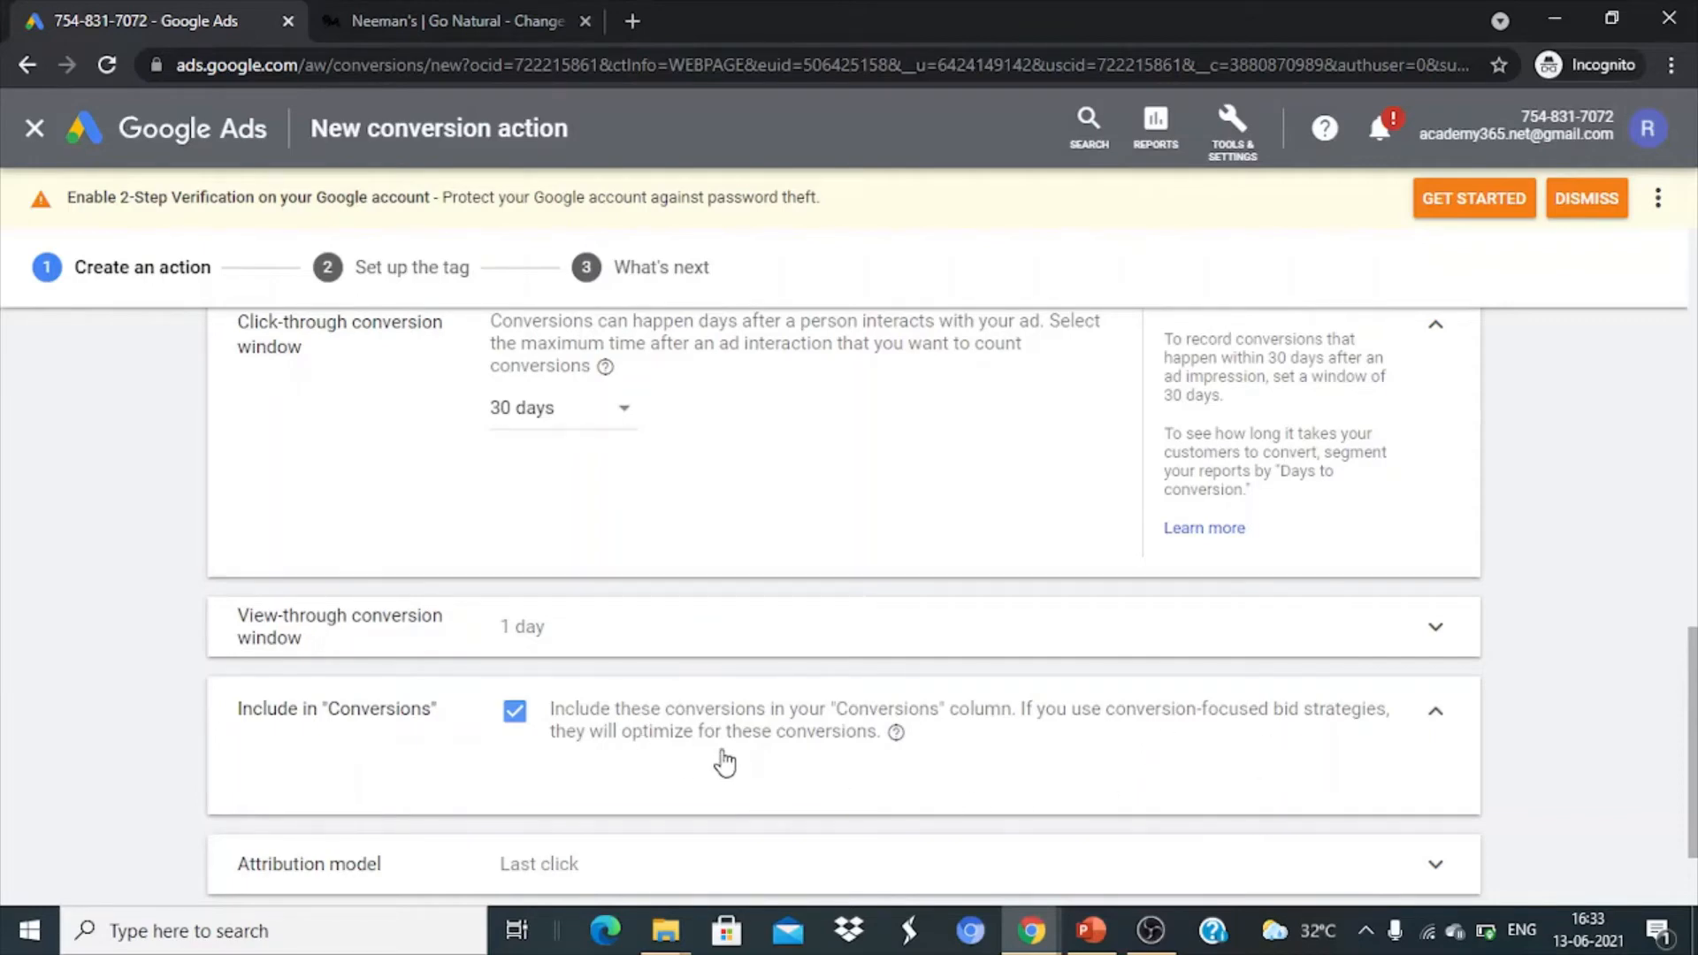
{"action": "scroll", "coordinate": [726, 763], "scroll_direction": "down", "scroll_amount": 2}
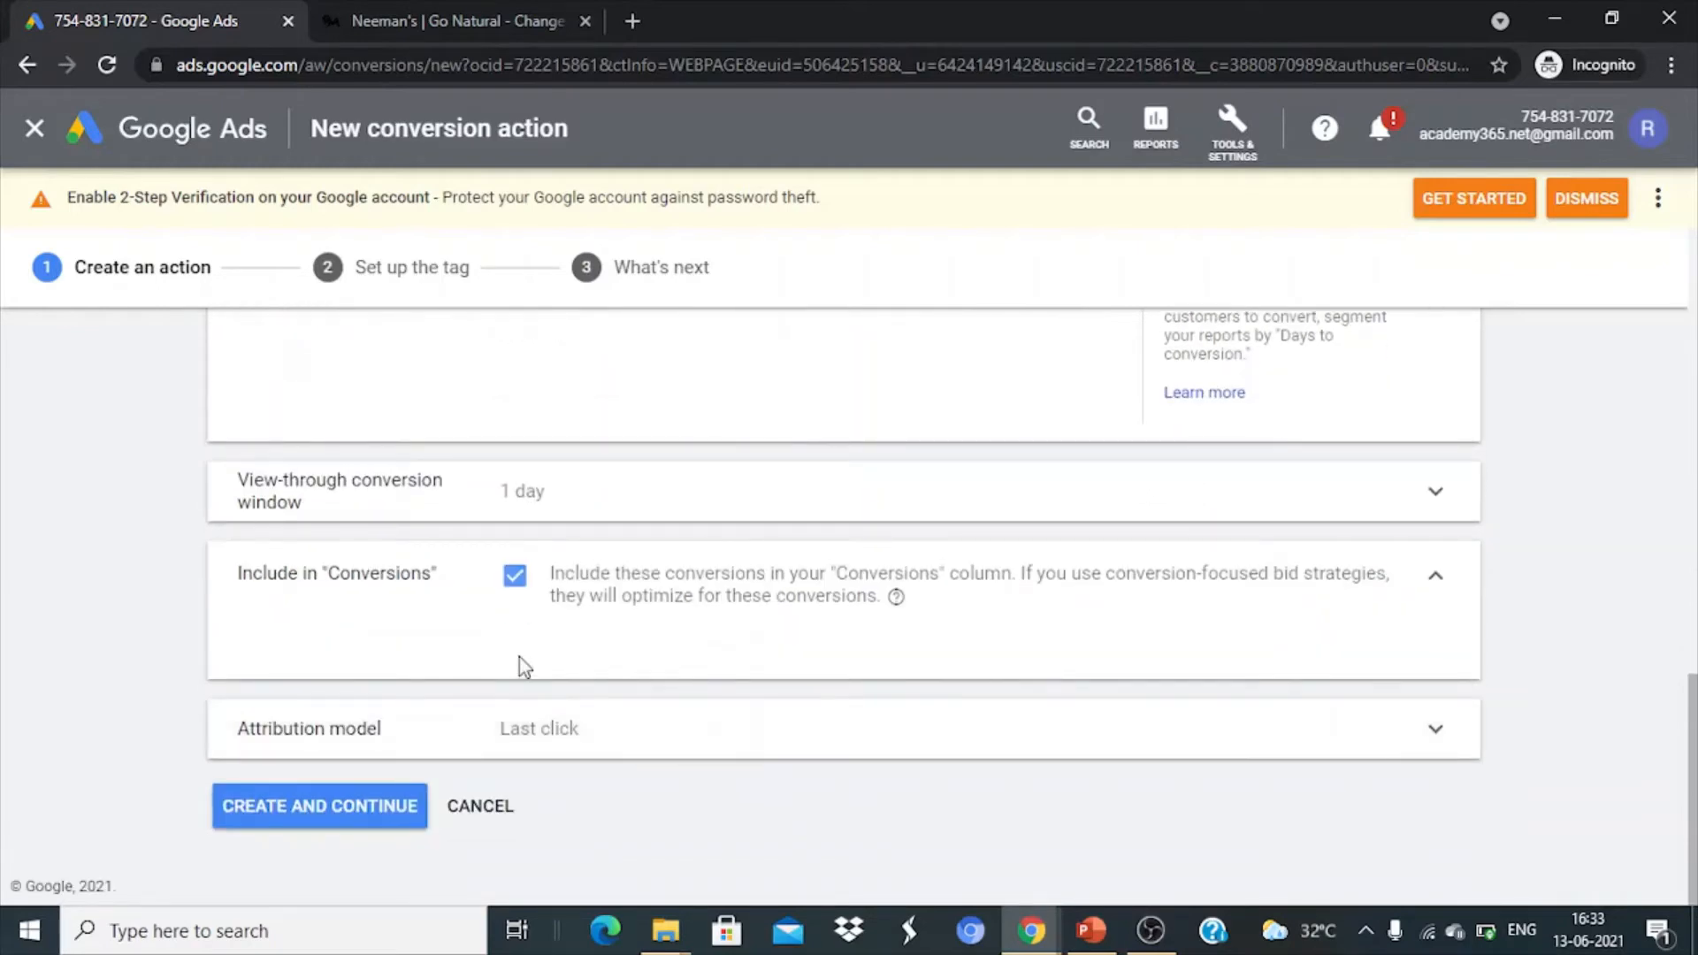
{"action": "scroll", "coordinate": [797, 693], "scroll_direction": "up", "scroll_amount": 3}
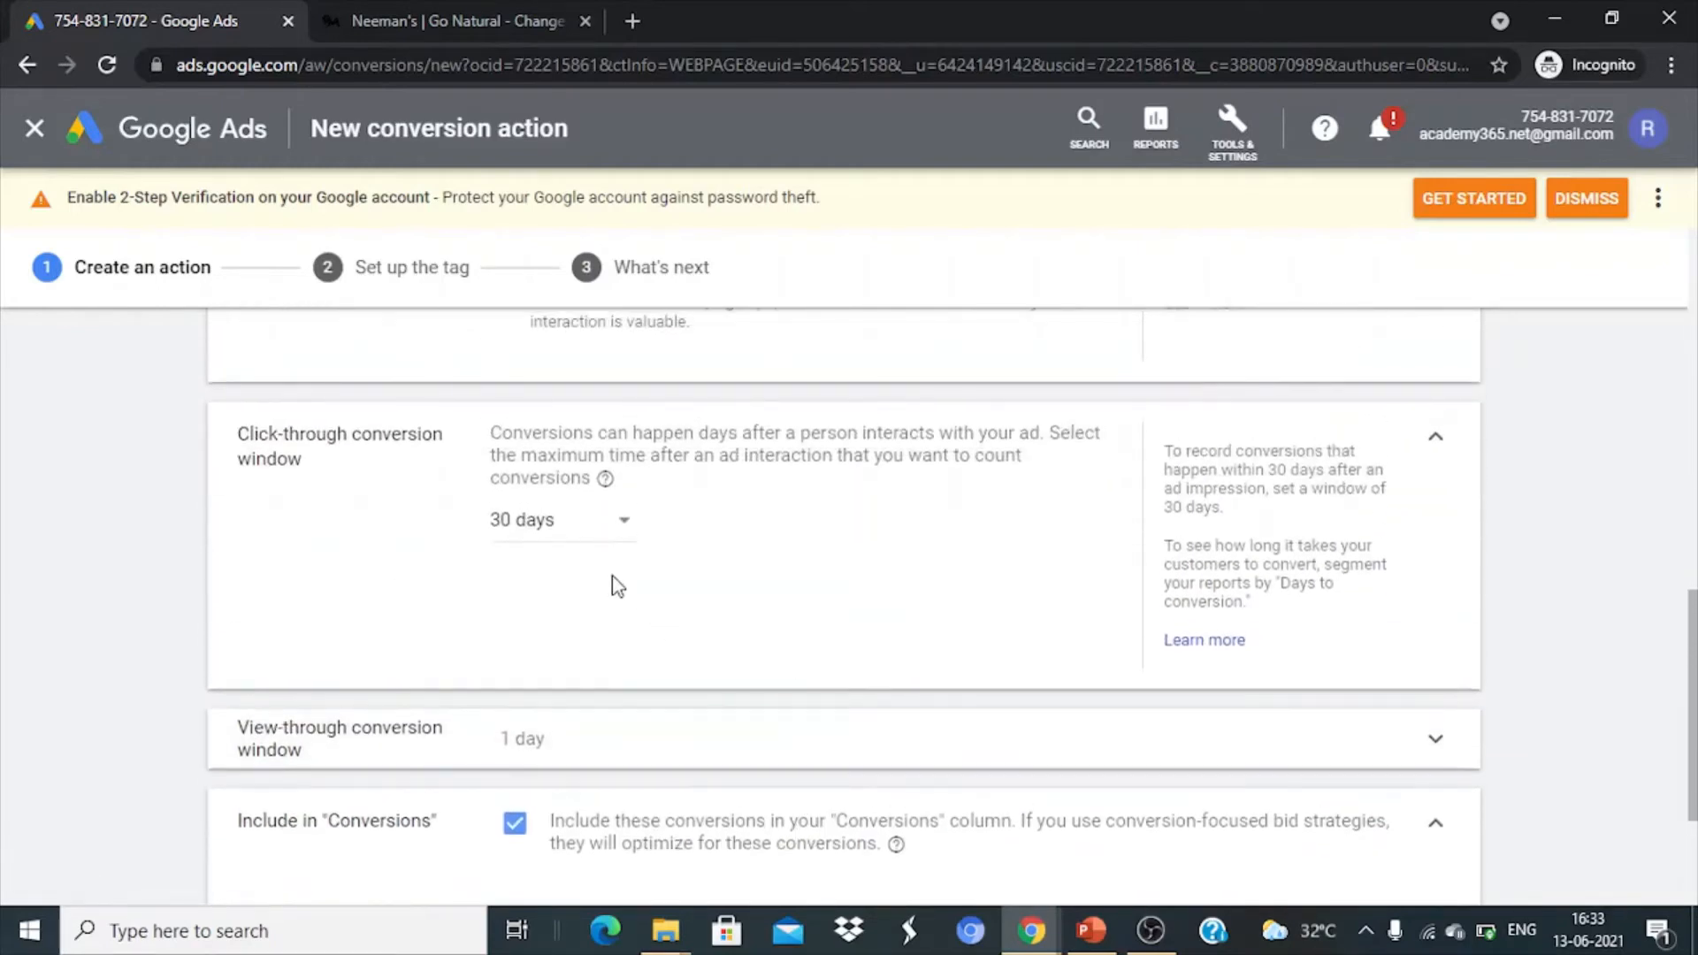
{"action": "scroll", "coordinate": [764, 663], "scroll_direction": "down", "scroll_amount": 3}
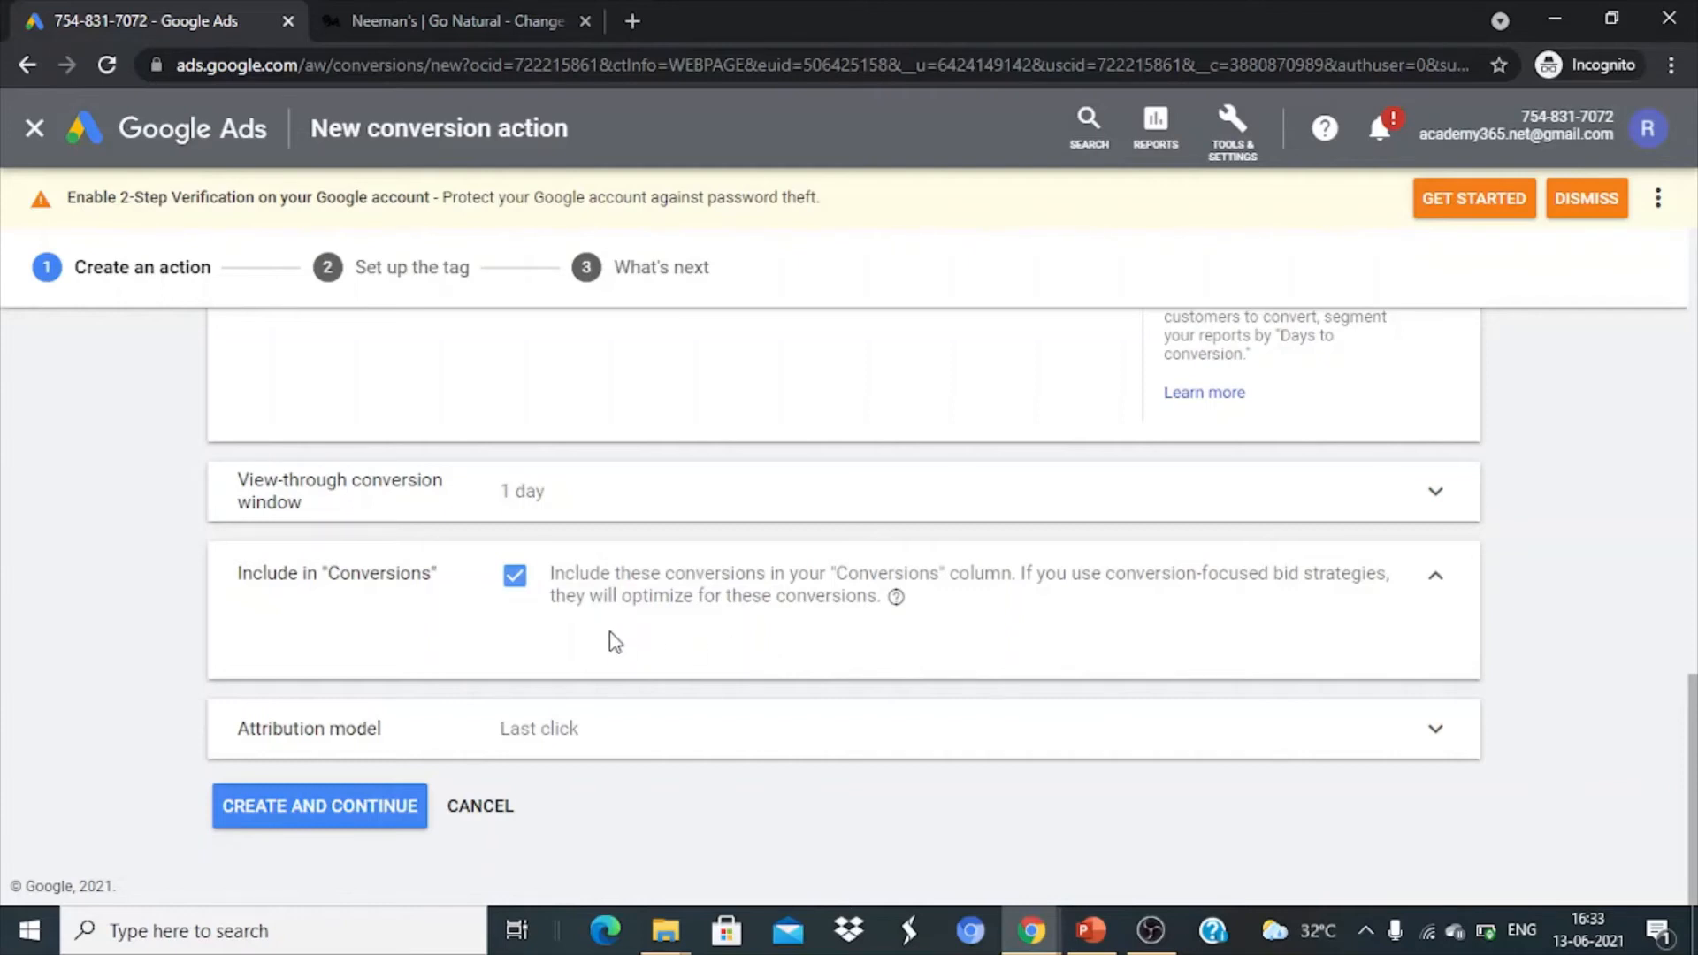
{"action": "left_click", "coordinate": [726, 575]}
{"action": "left_click", "coordinate": [625, 607]}
Expand the Attribution model setting and read its description of ad interaction credit
{"action": "left_click", "coordinate": [560, 736]}
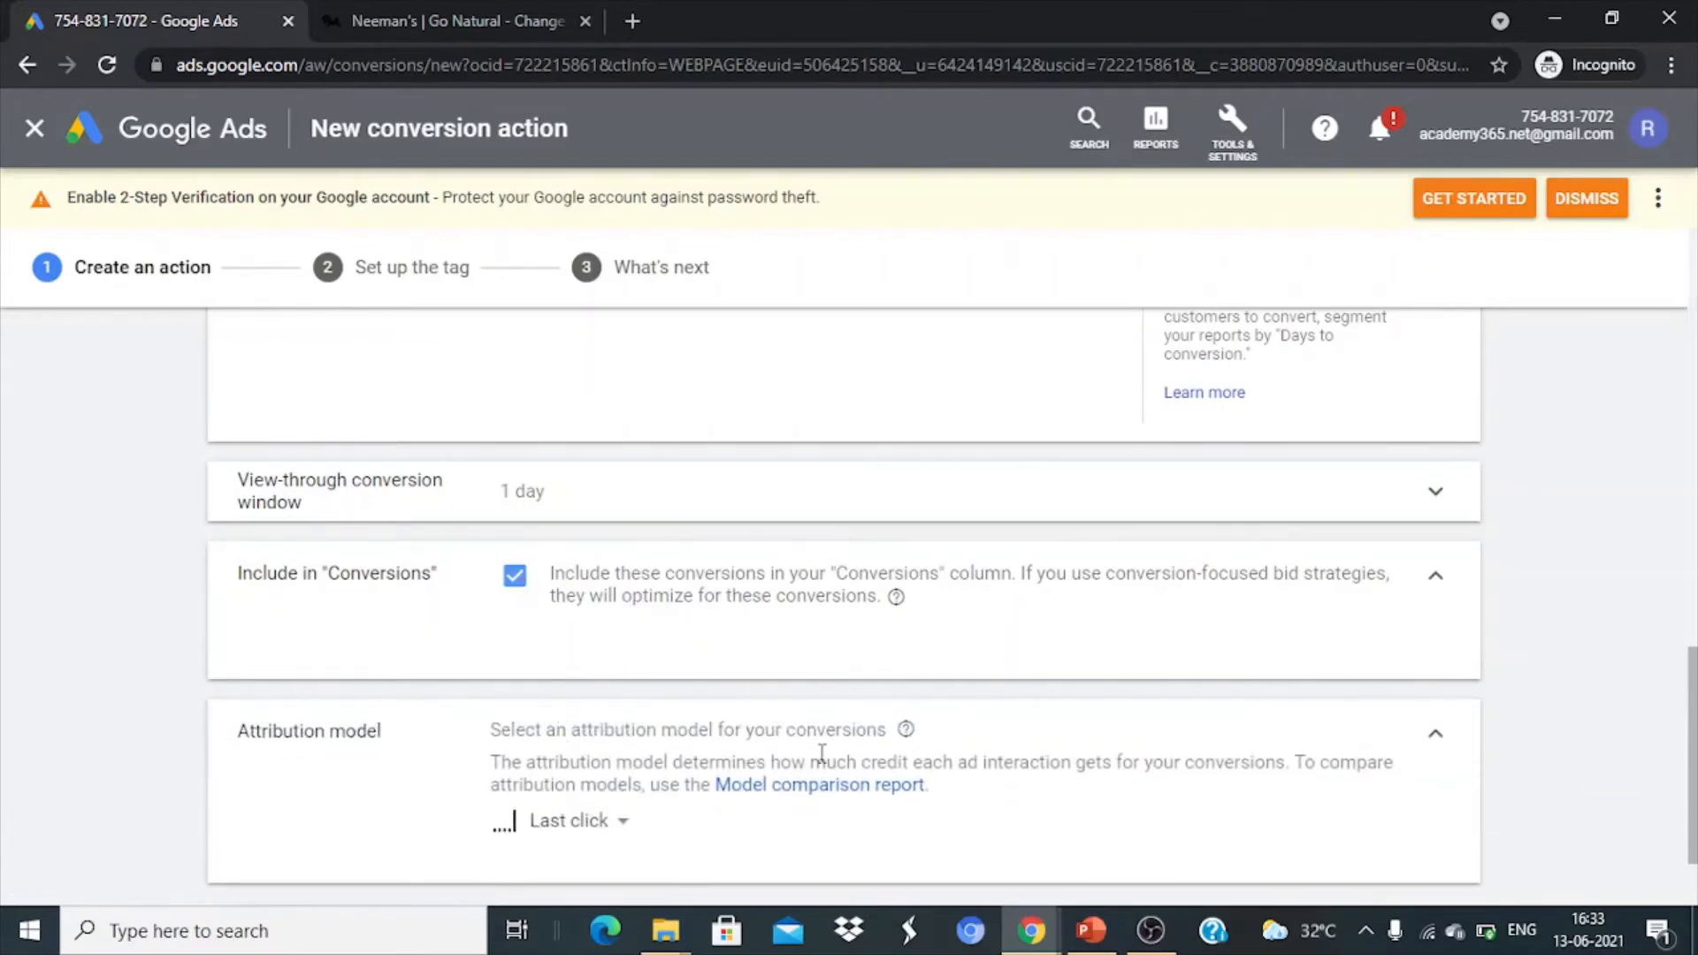
{"action": "scroll", "coordinate": [823, 761], "scroll_direction": "down", "scroll_amount": 2}
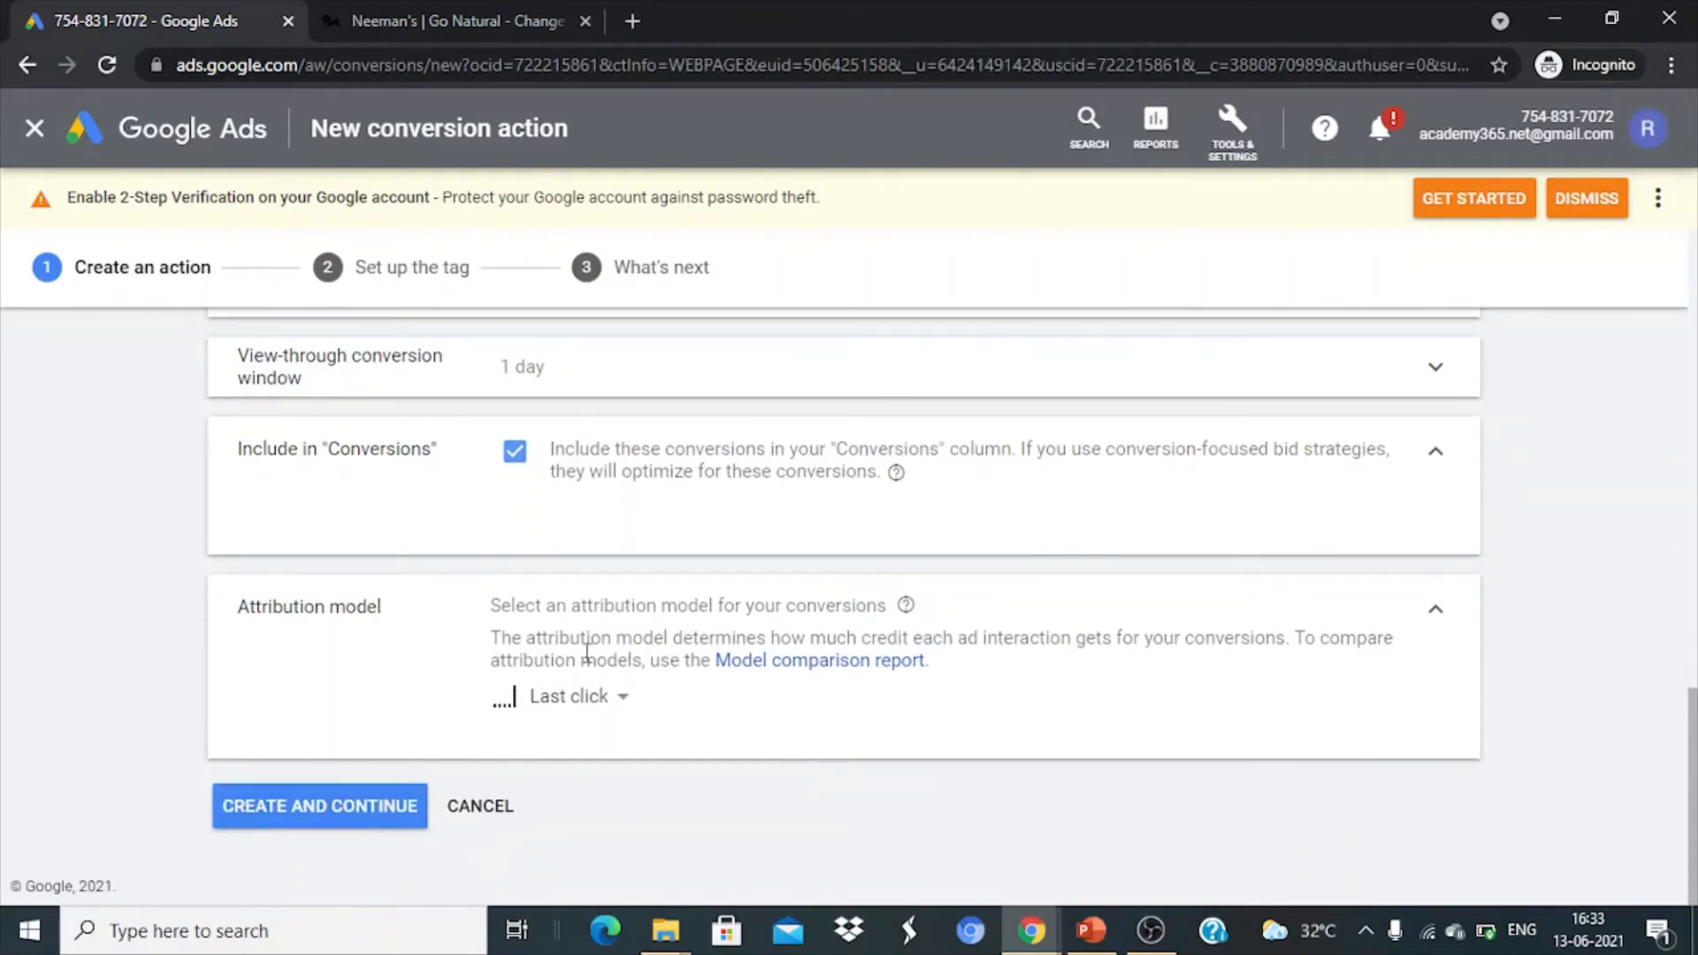
{"action": "mouse_move", "coordinate": [600, 724]}
{"action": "triple_click", "coordinate": [1156, 639]}
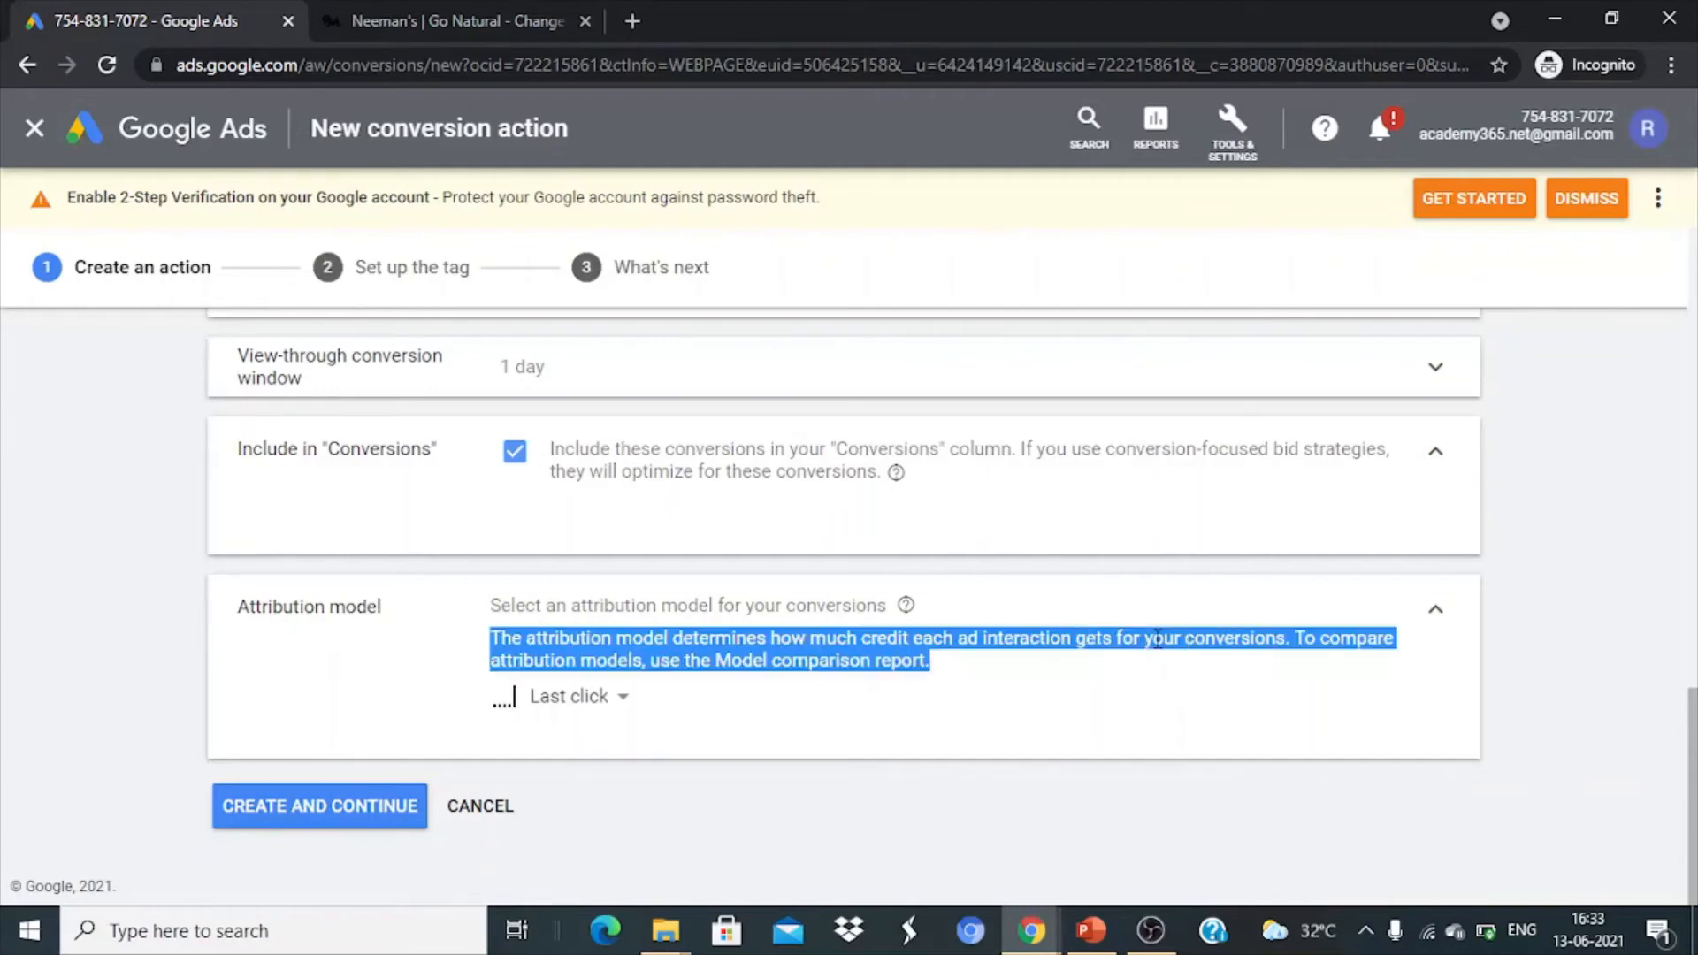
{"action": "left_click", "coordinate": [991, 753]}
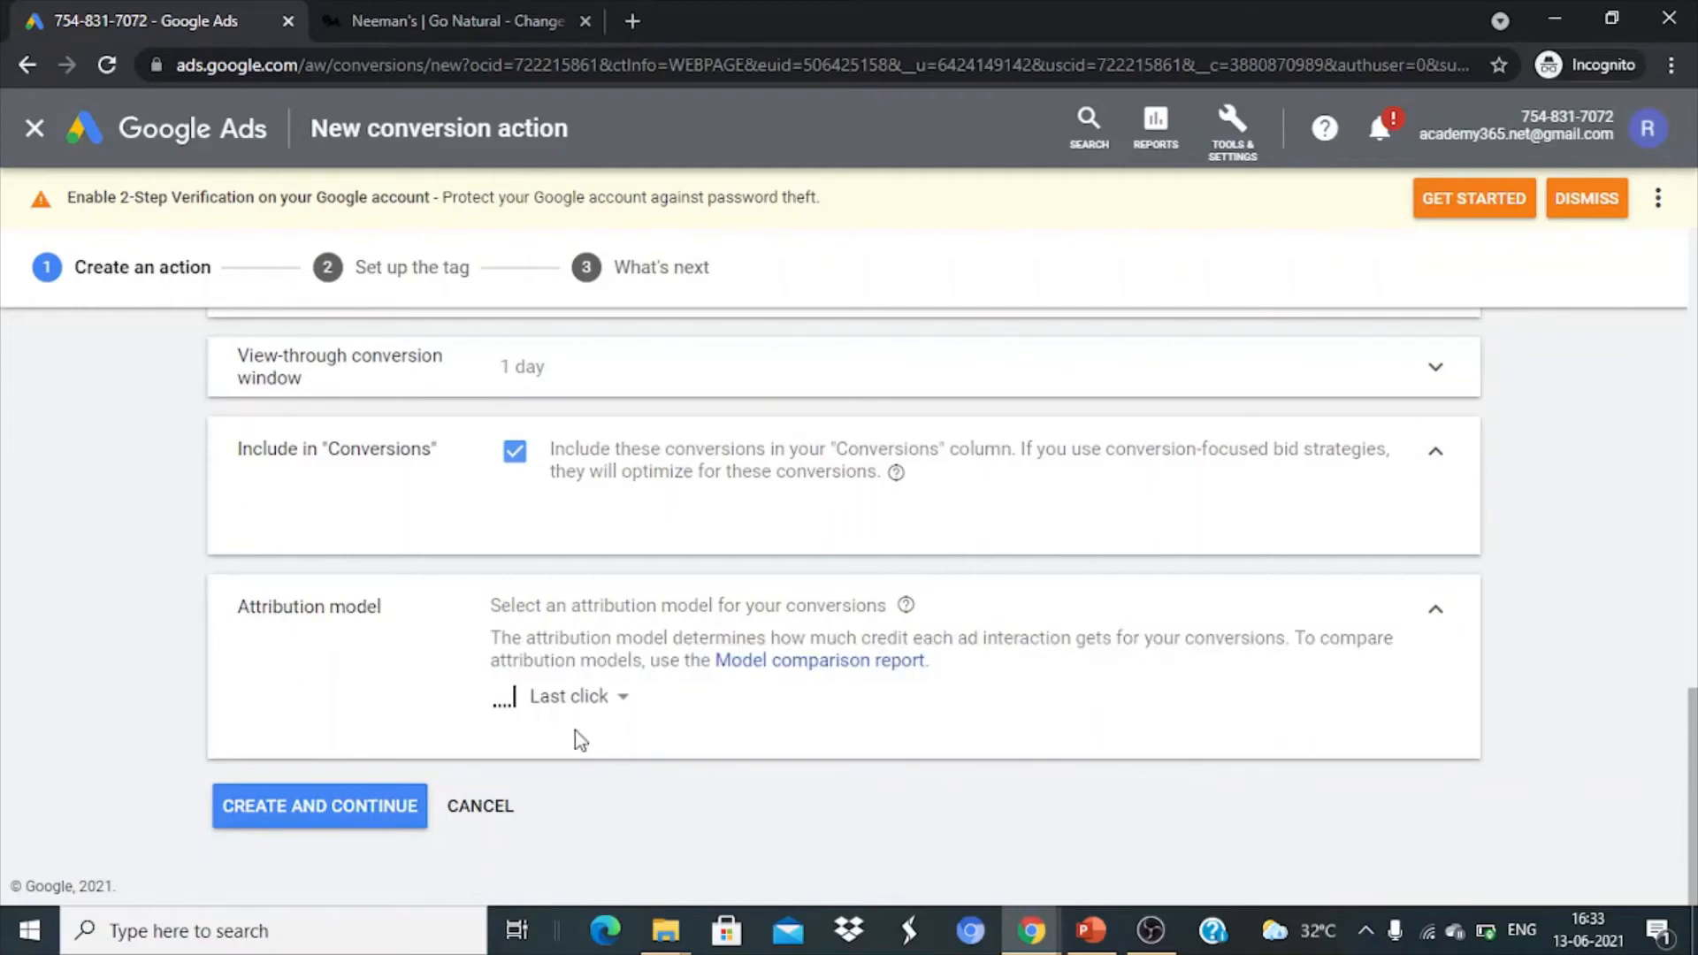
Try the Linear attribution model, and set the conversion action's attribution model to Position-based
{"action": "left_click", "coordinate": [619, 703]}
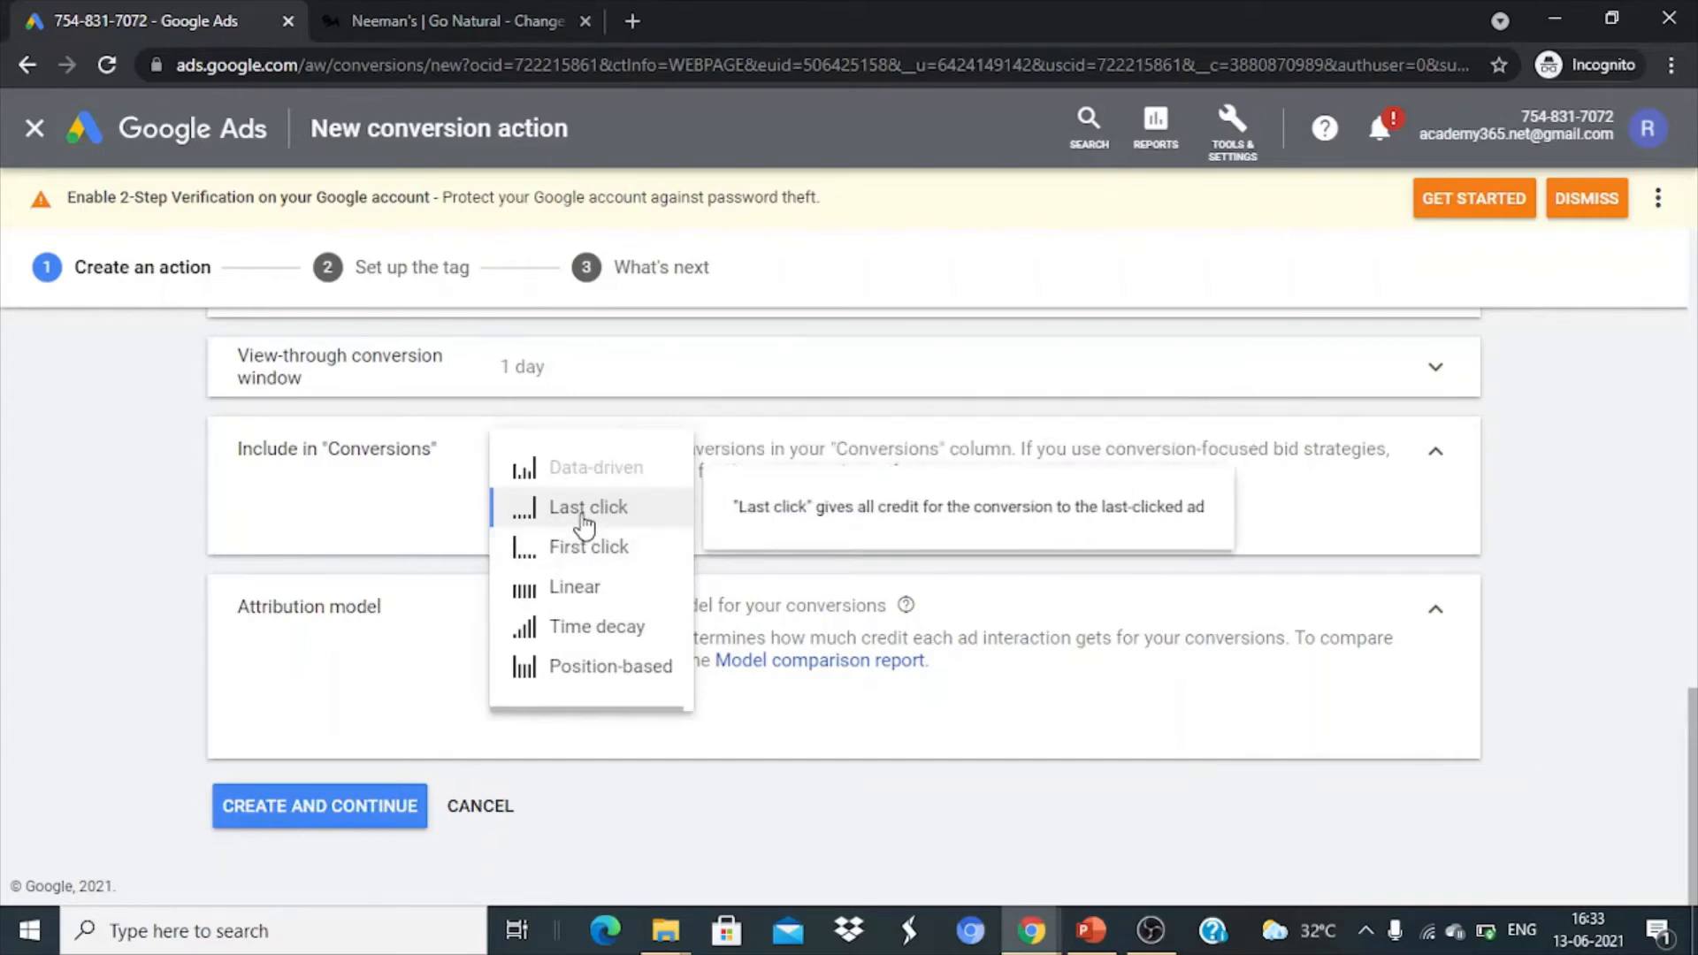
{"action": "left_click", "coordinate": [545, 589]}
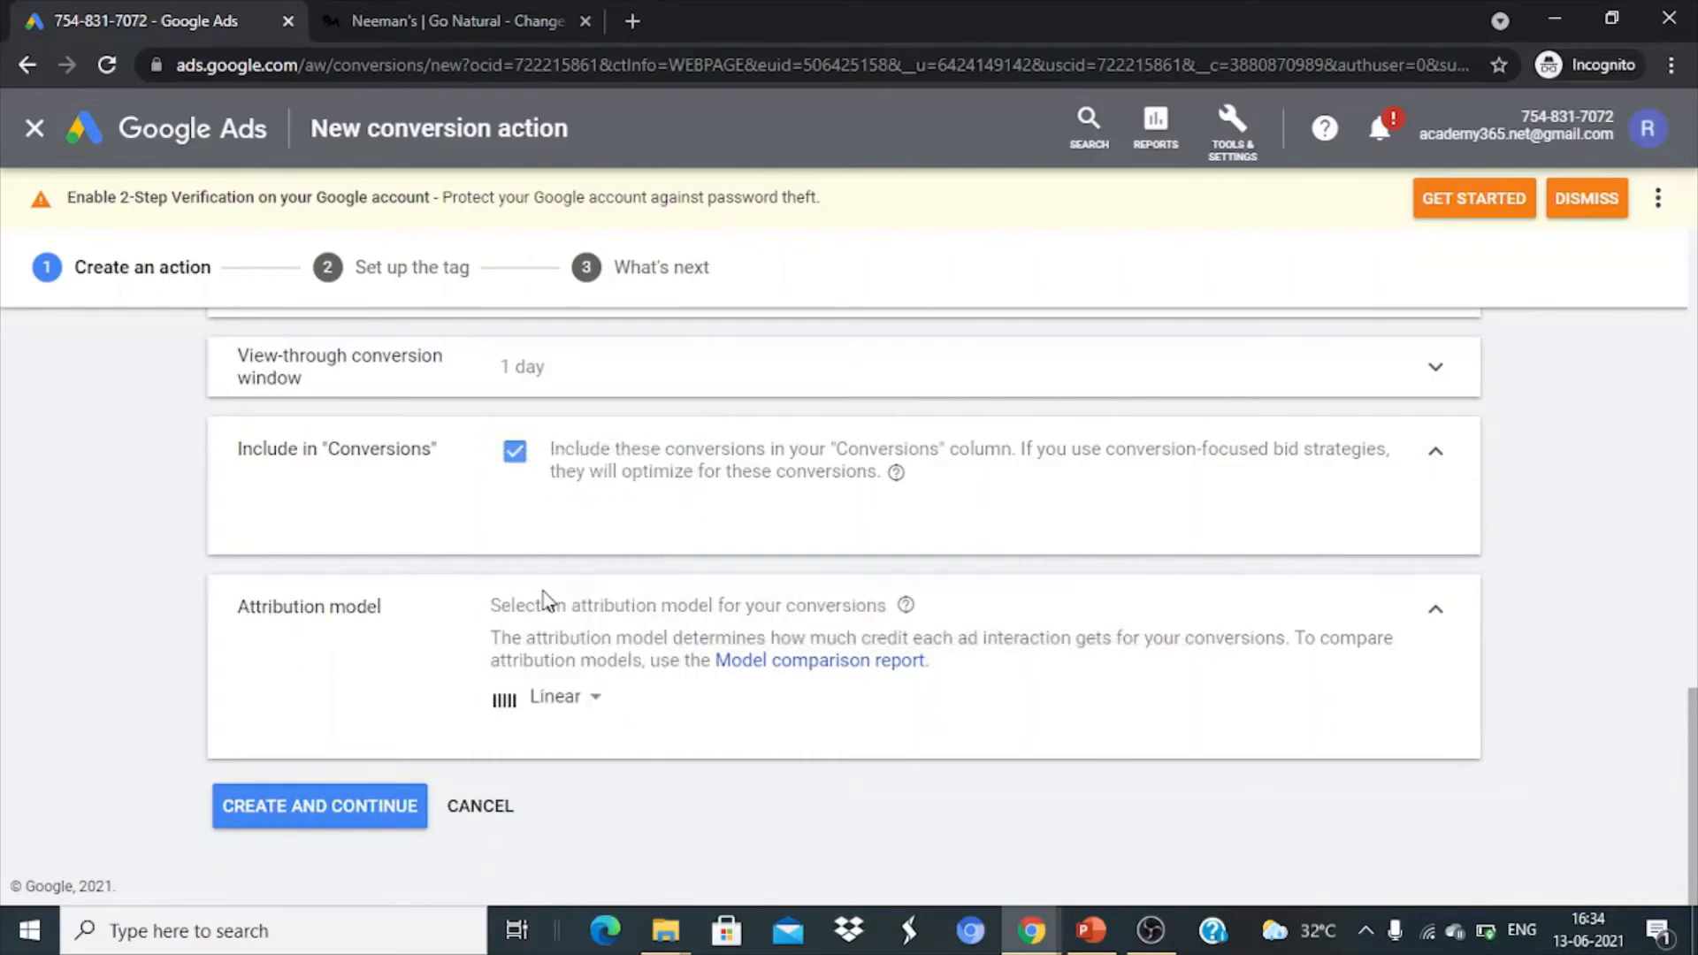
{"action": "left_click", "coordinate": [520, 699]}
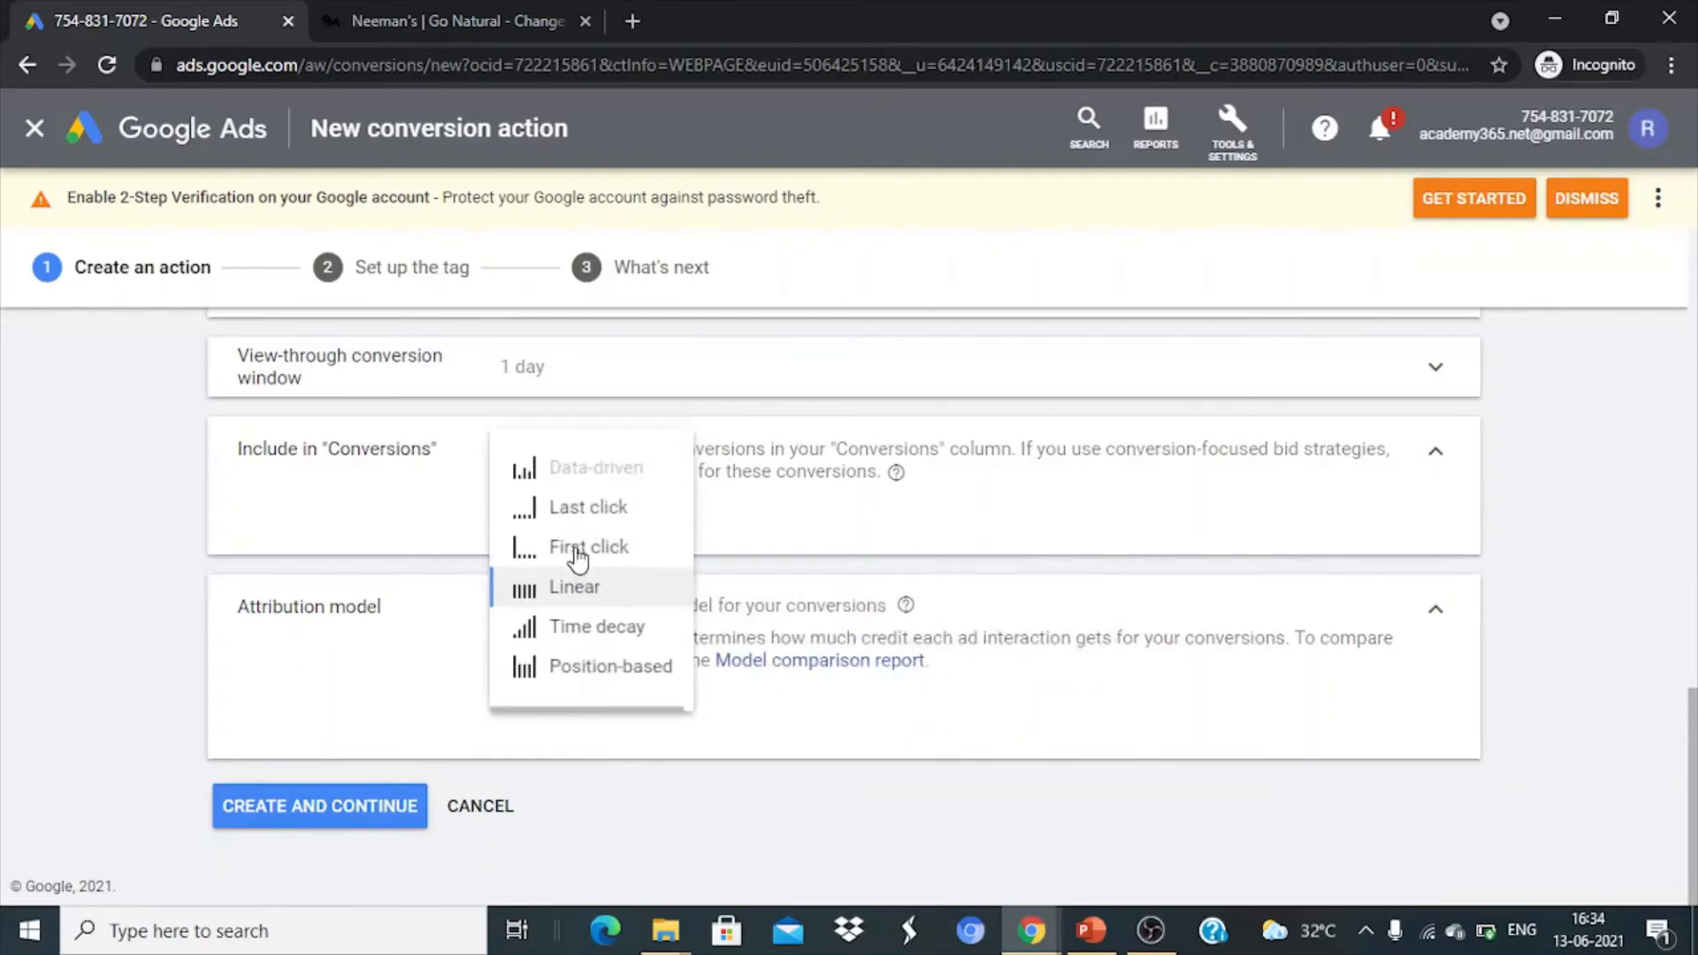
{"action": "left_click", "coordinate": [590, 669]}
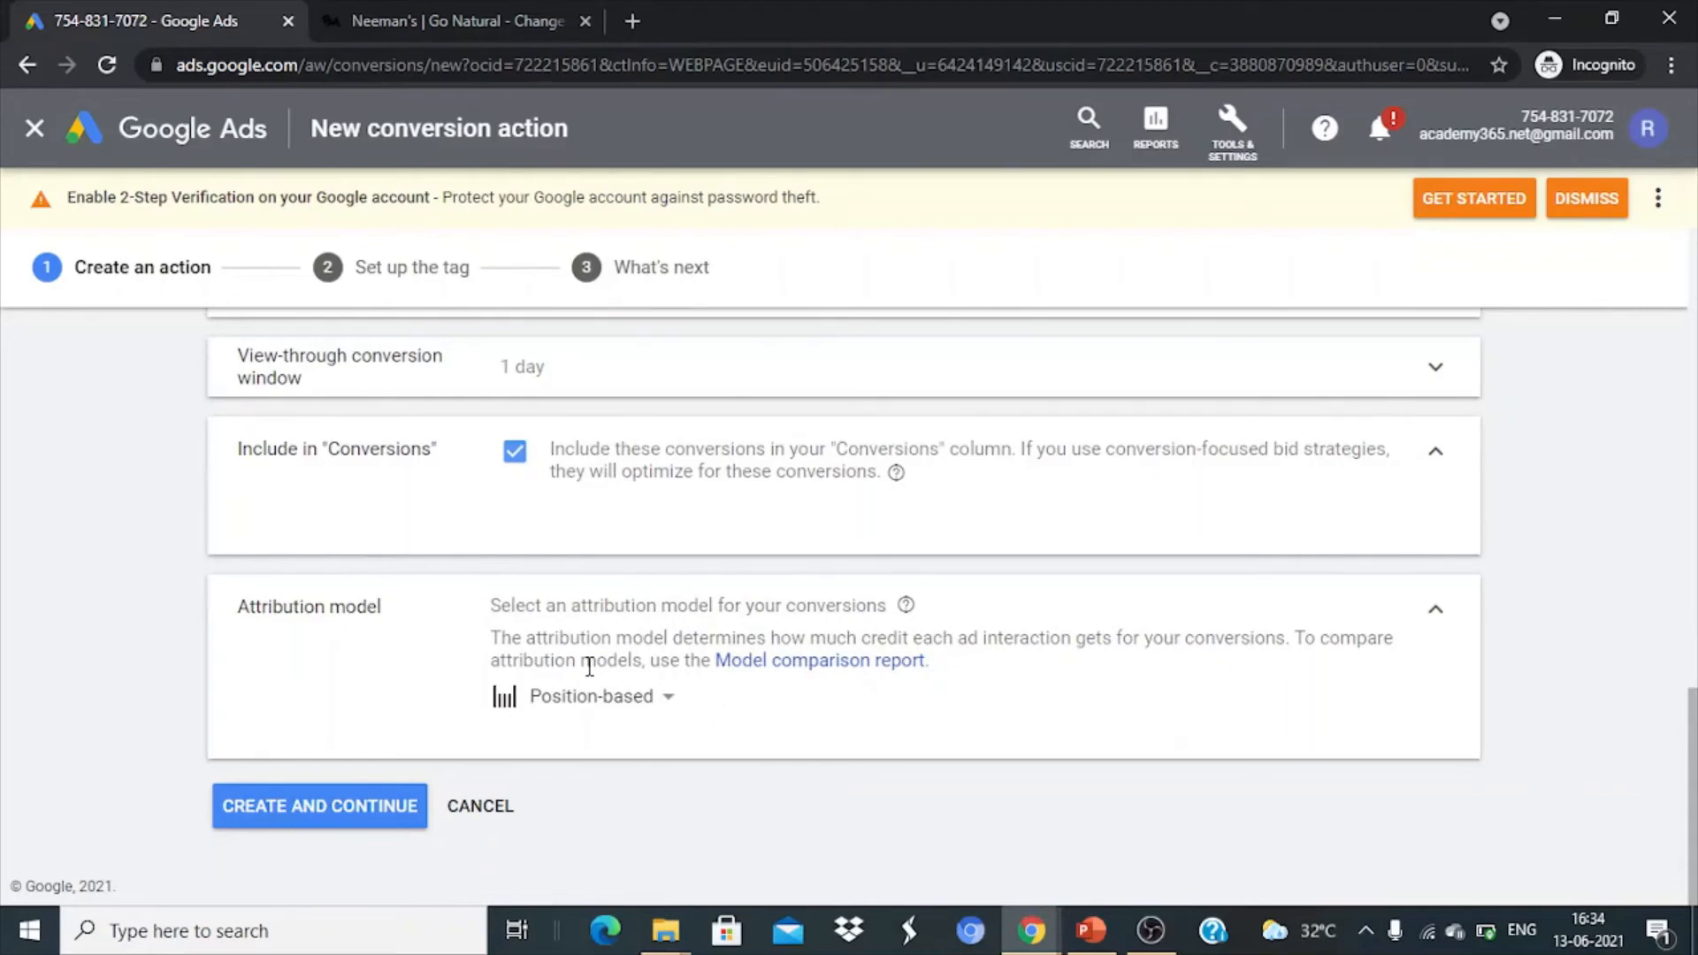
Search the web for "buy shoes online" in place of the Neeman's website
{"action": "left_click", "coordinate": [439, 11]}
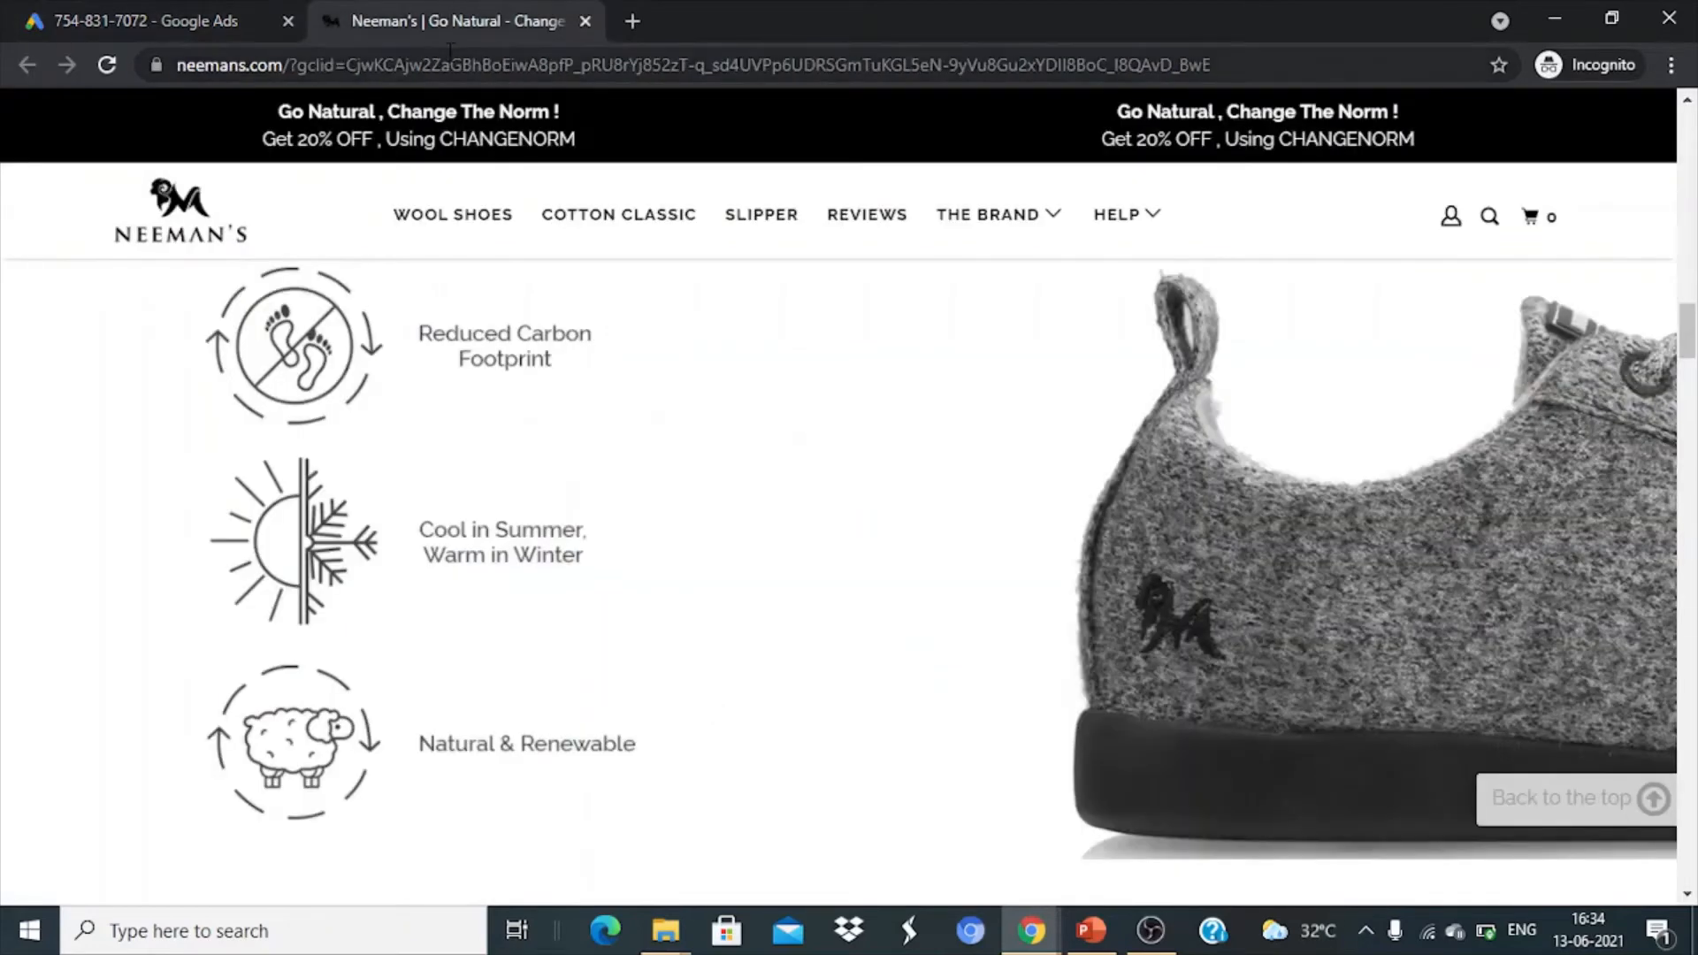
{"action": "key", "text": "ctrl+l"}
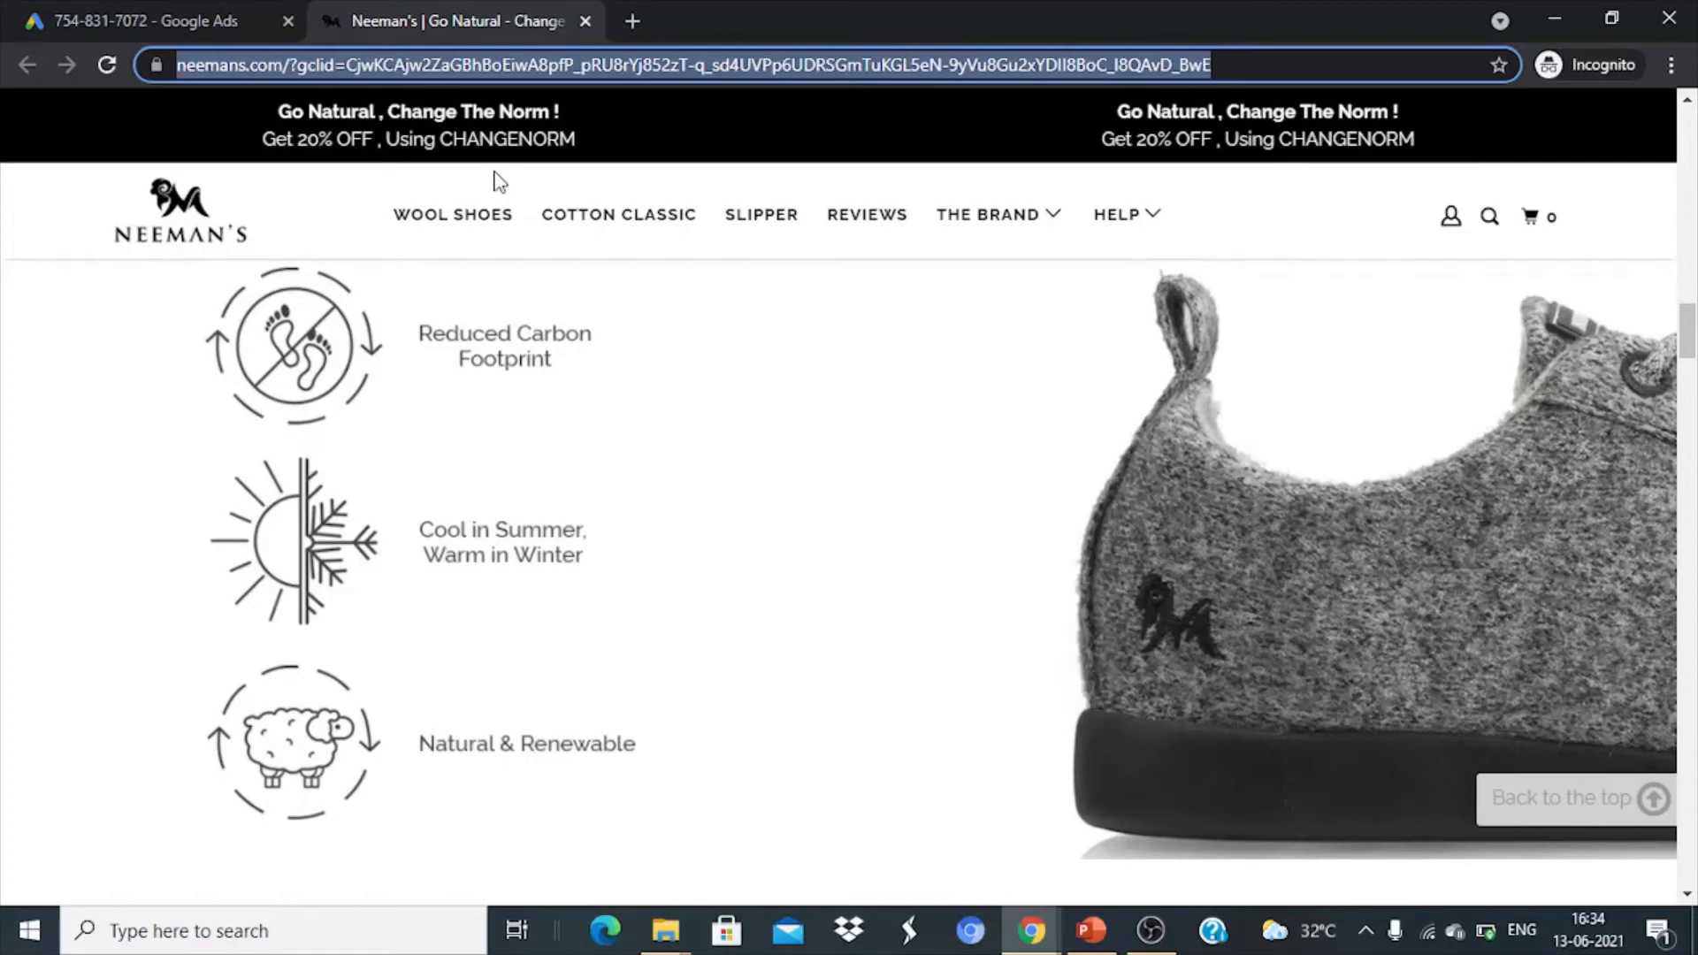
{"action": "type", "text": "buy shoes online"}
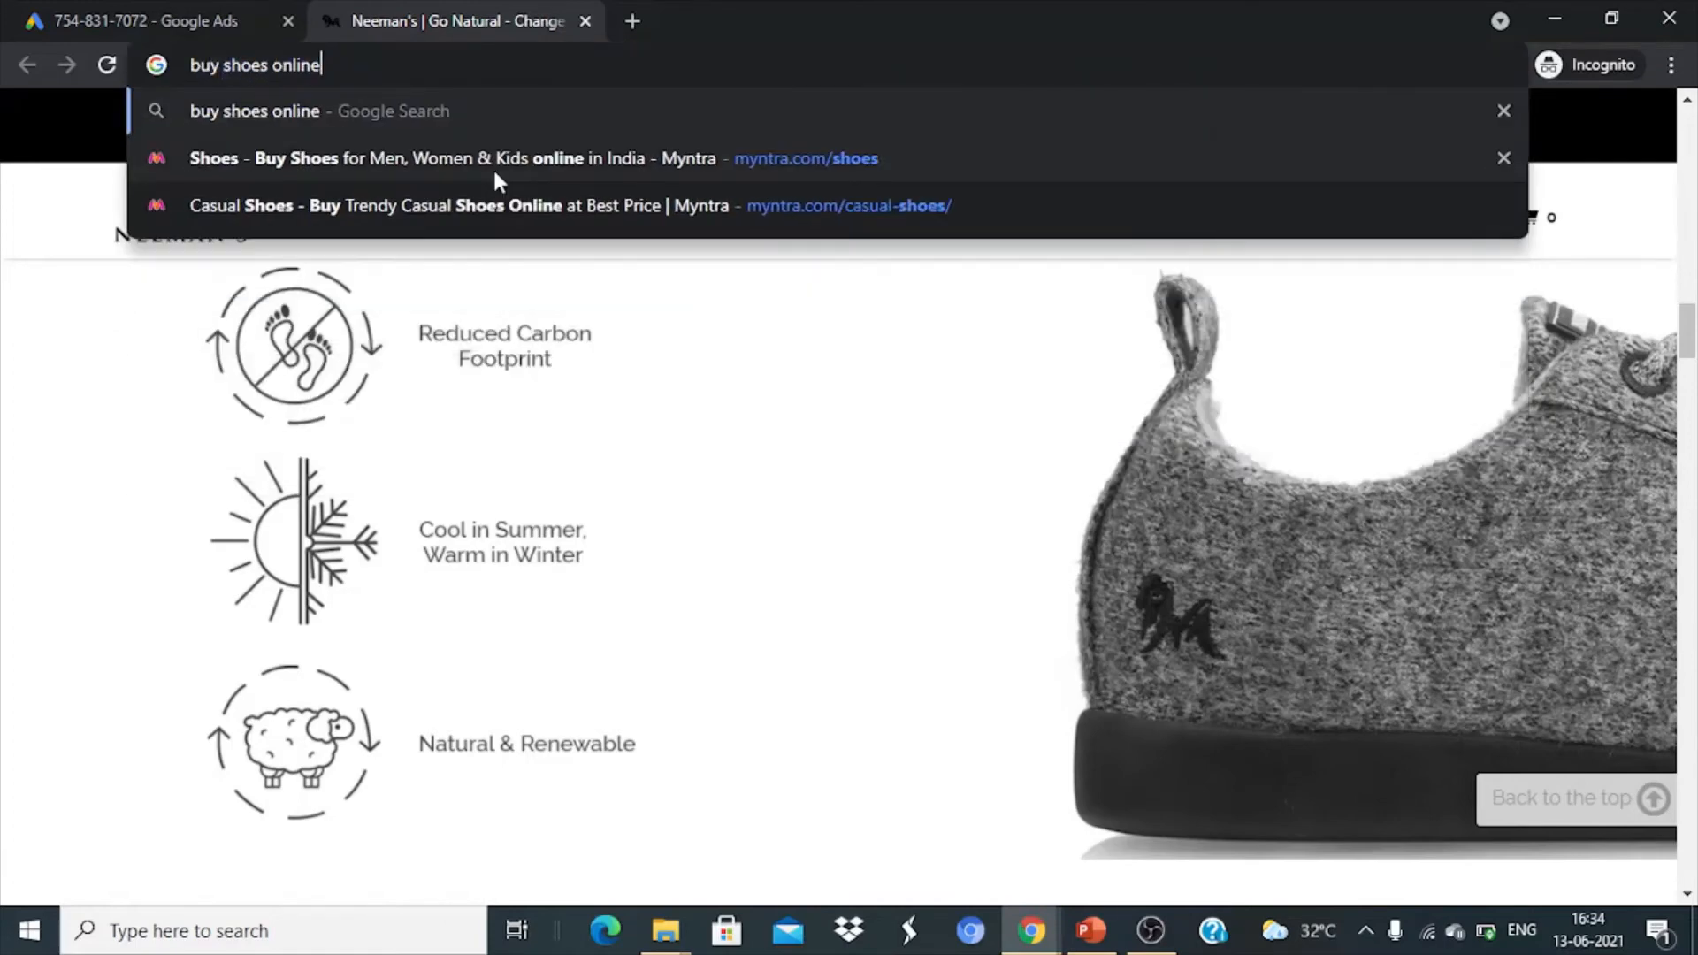
{"action": "key", "text": "Return"}
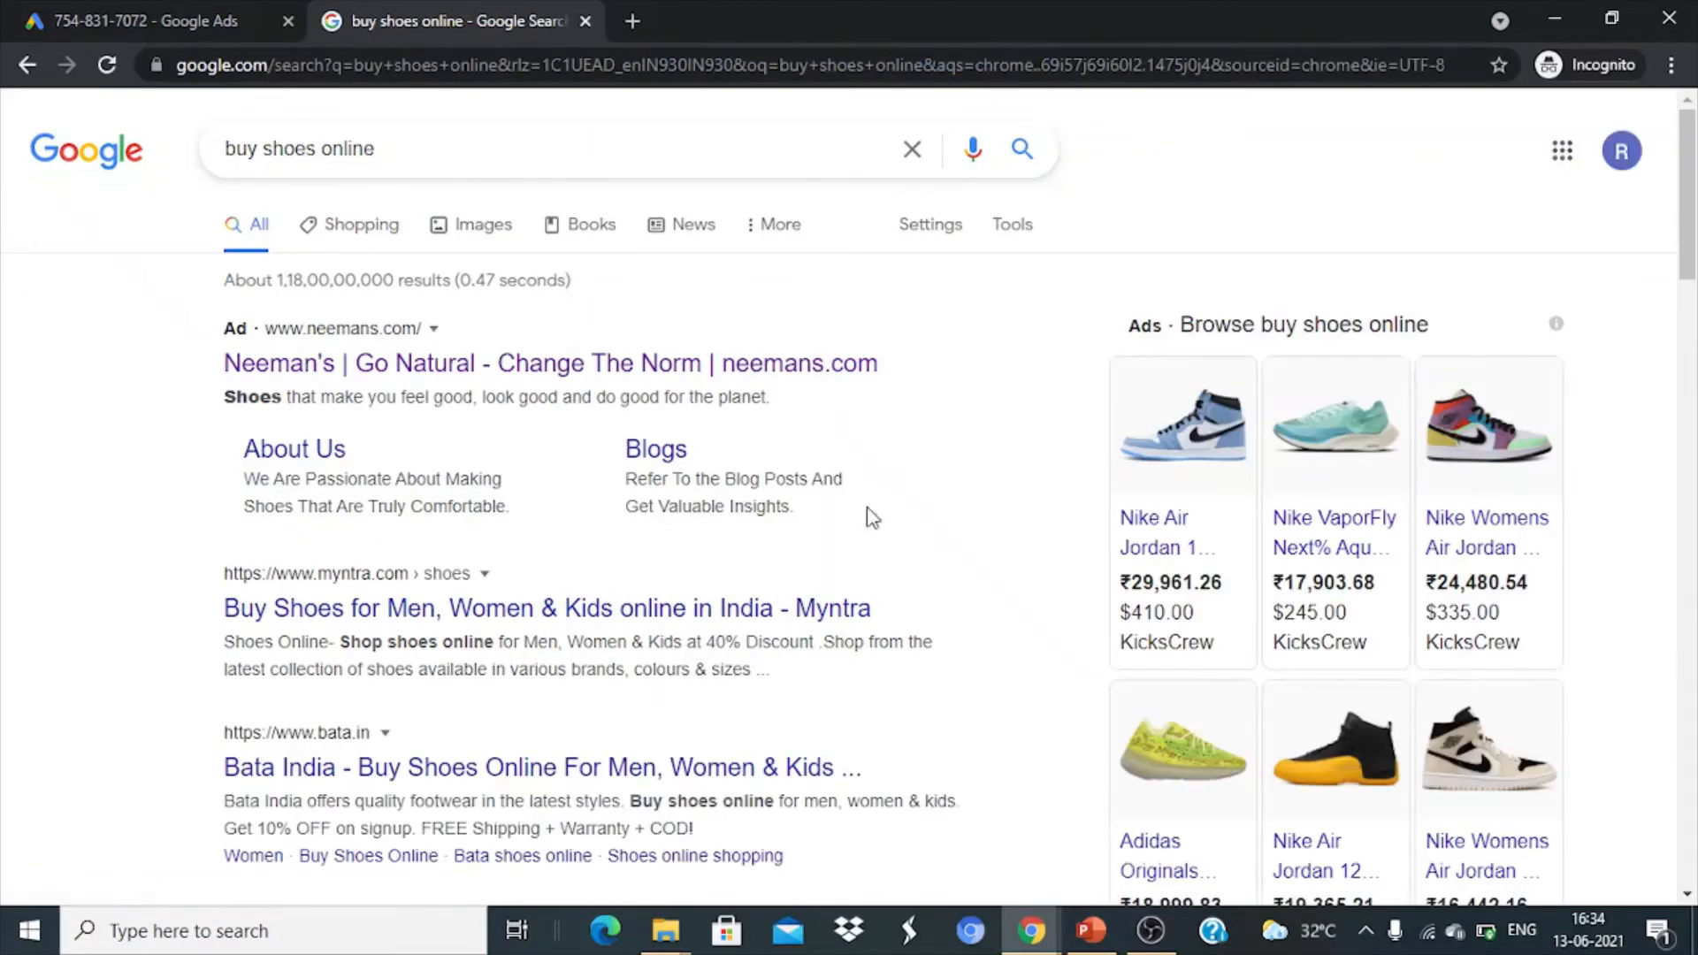
Look through the shoe search results, open the Neeman's ad in a new tab, and return to the conversion action
{"action": "scroll", "coordinate": [885, 530], "scroll_direction": "down", "scroll_amount": 2}
{"action": "scroll", "coordinate": [911, 535], "scroll_direction": "down", "scroll_amount": 2}
{"action": "scroll", "coordinate": [911, 535], "scroll_direction": "up", "scroll_amount": 4}
{"action": "right_click", "coordinate": [629, 363]}
{"action": "left_click", "coordinate": [669, 376]}
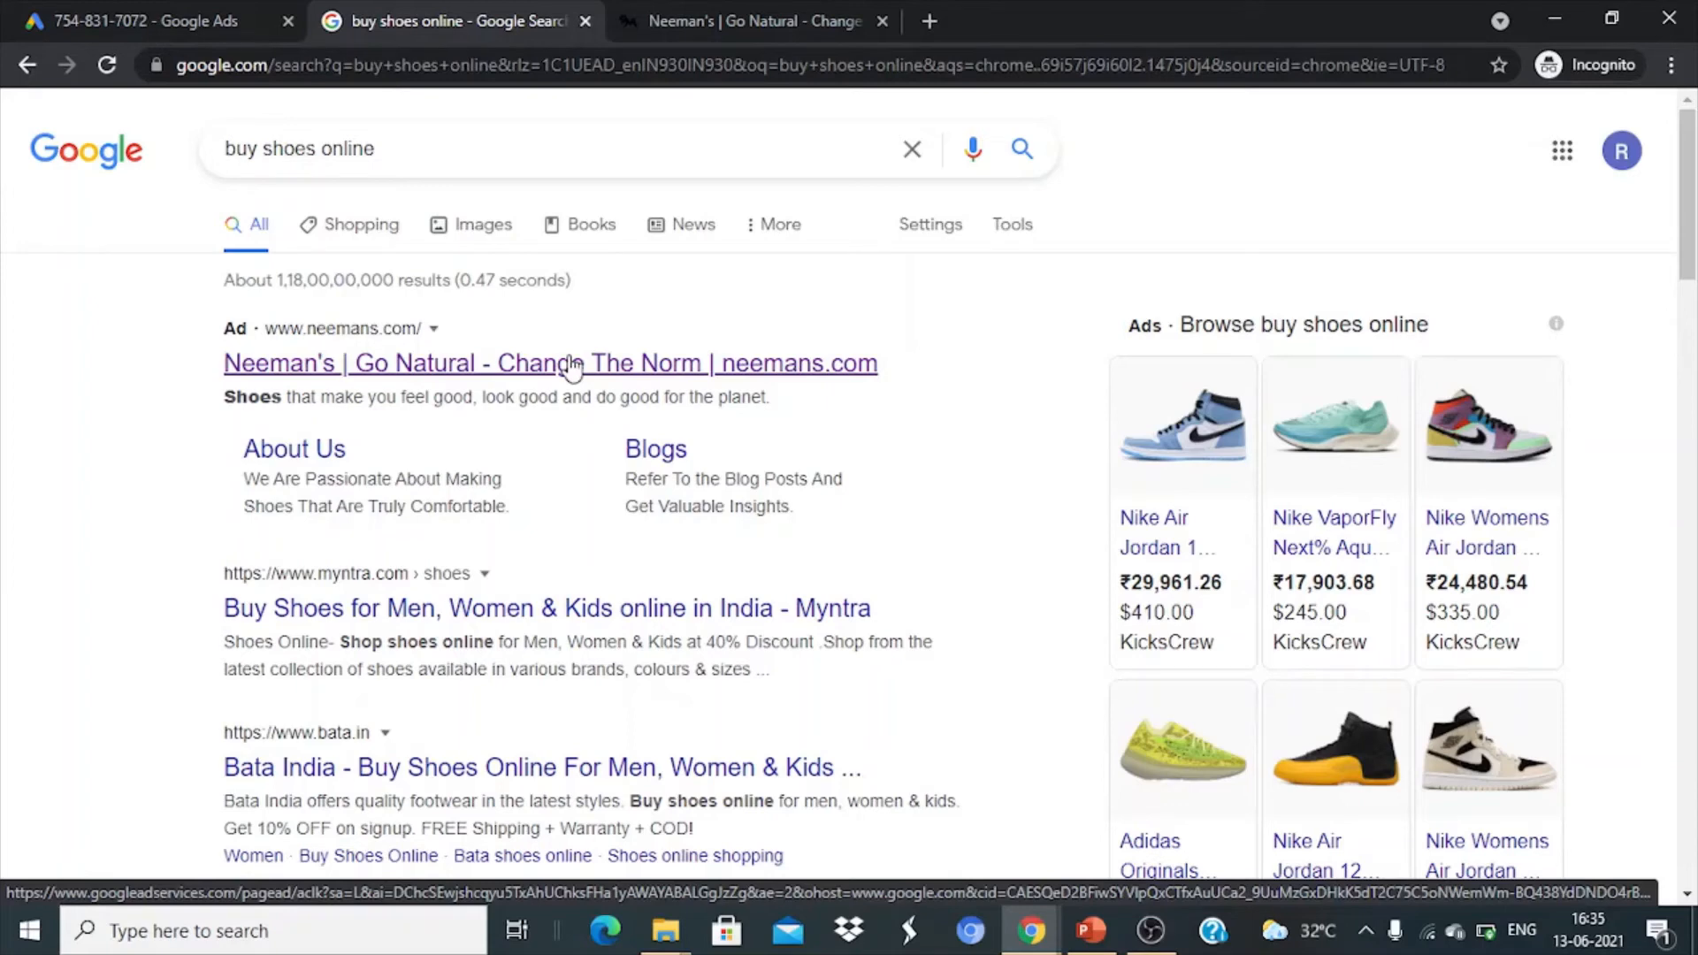
{"action": "left_click", "coordinate": [171, 12]}
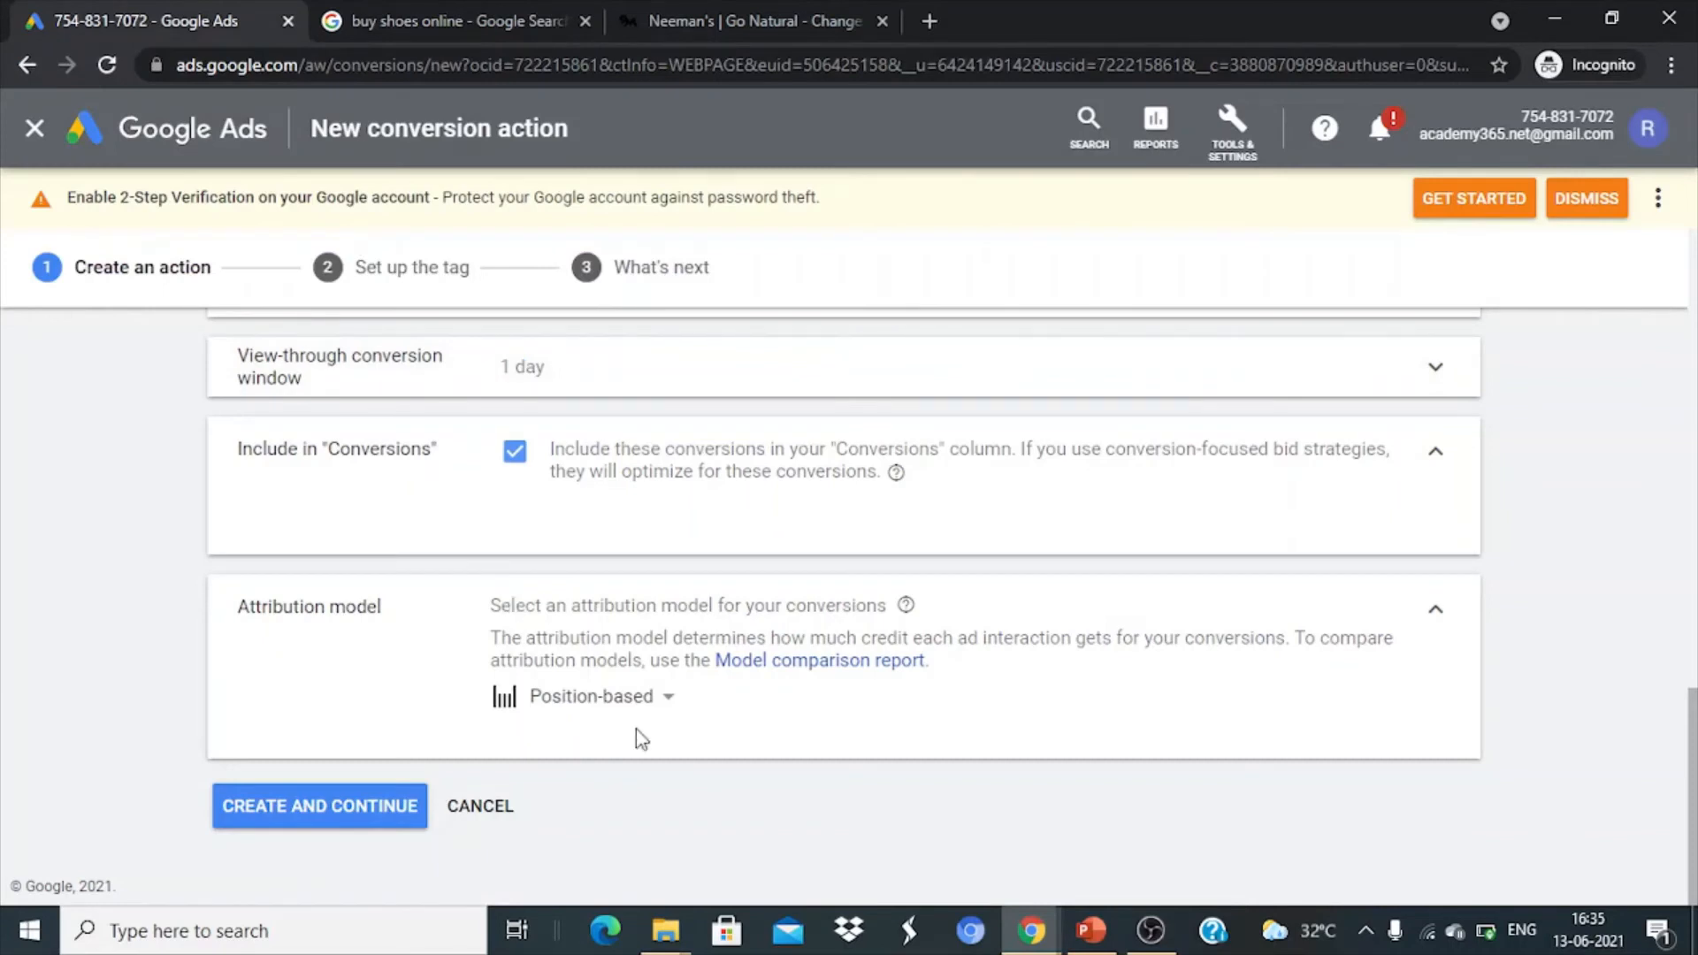
Try the First click and Last click attribution models for the conversion action
{"action": "left_click", "coordinate": [643, 708]}
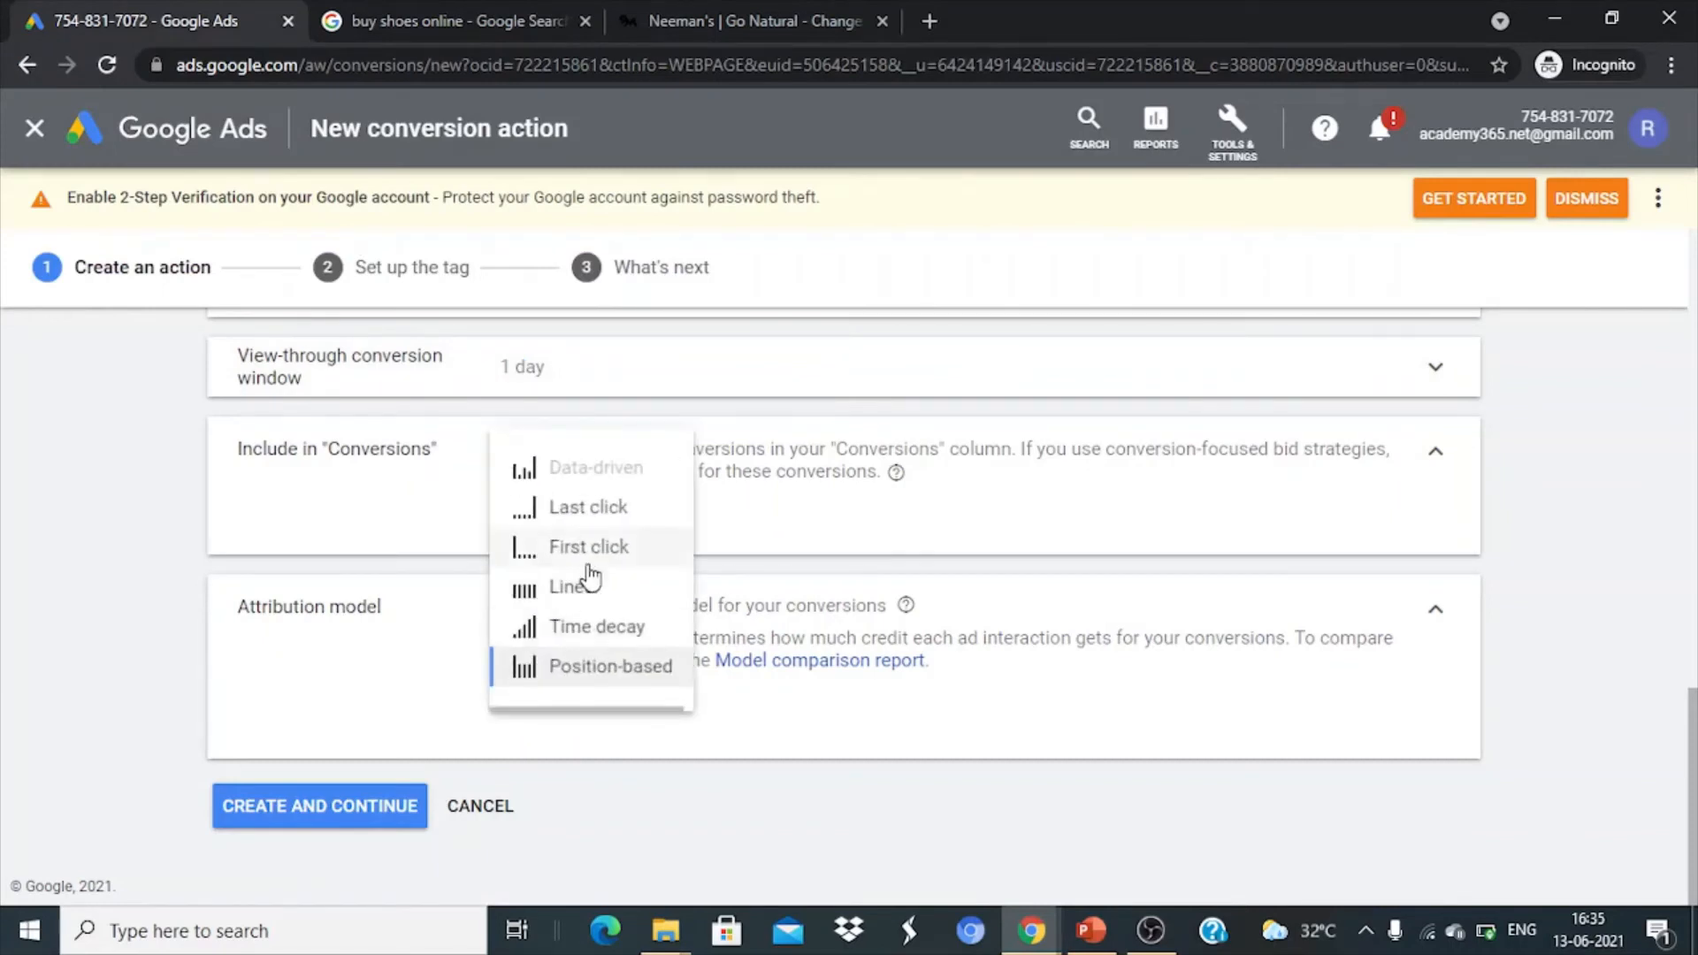
{"action": "left_click", "coordinate": [579, 550]}
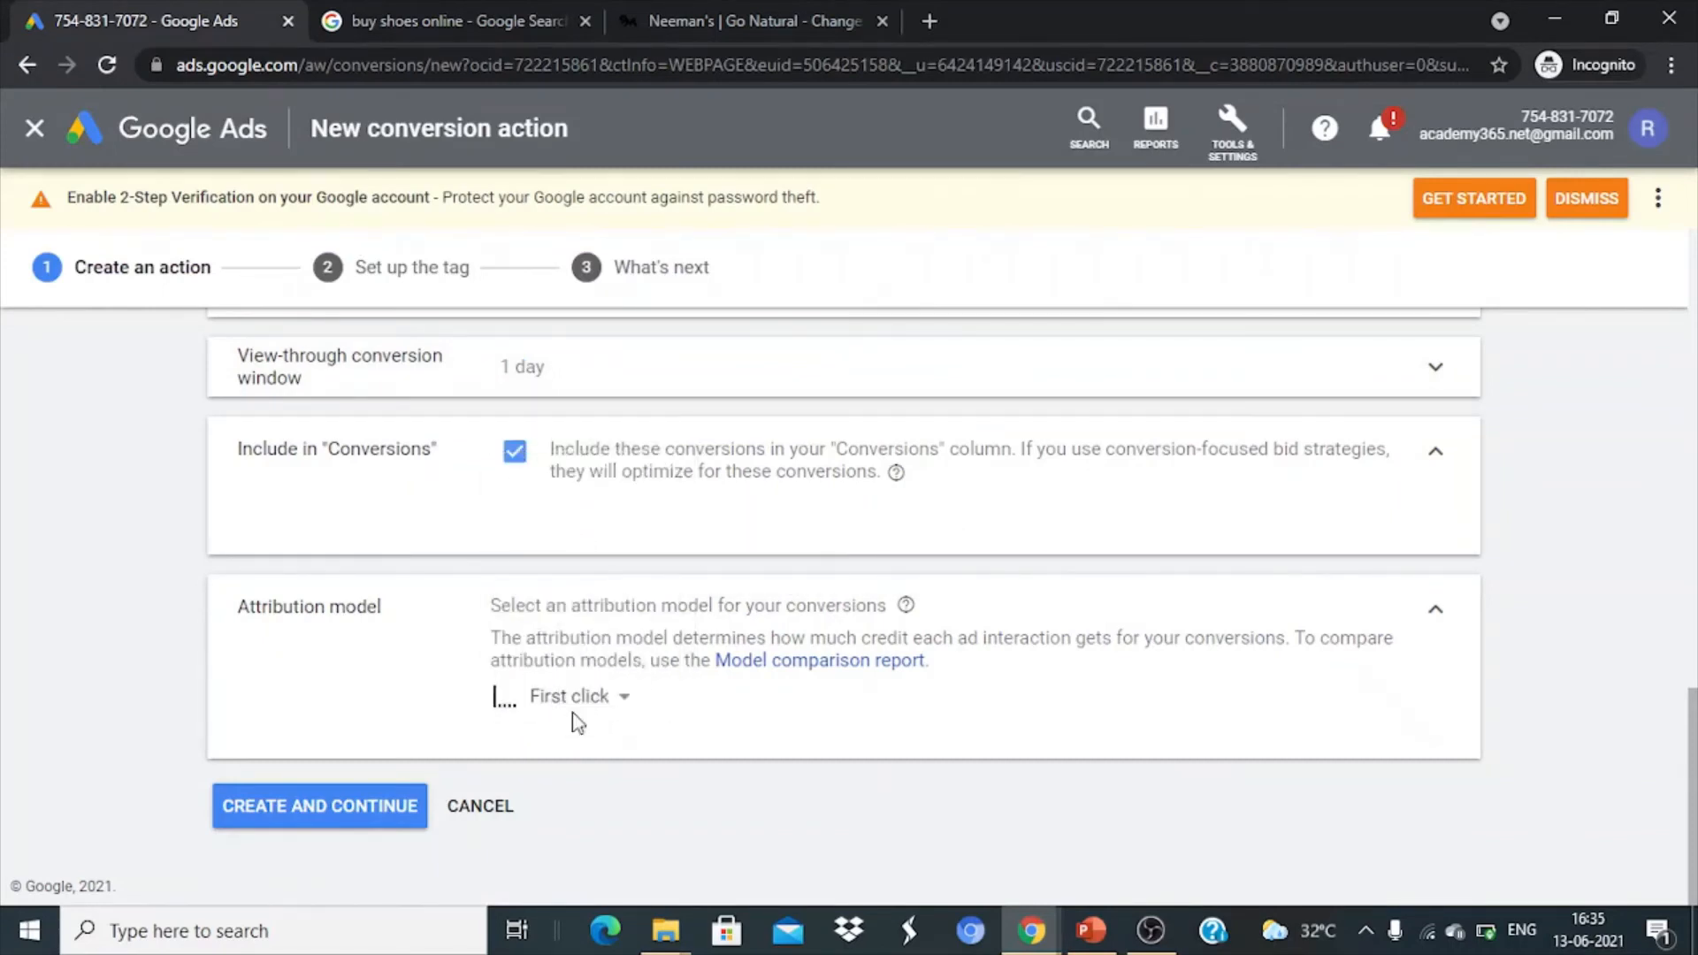
{"action": "left_click", "coordinate": [580, 709]}
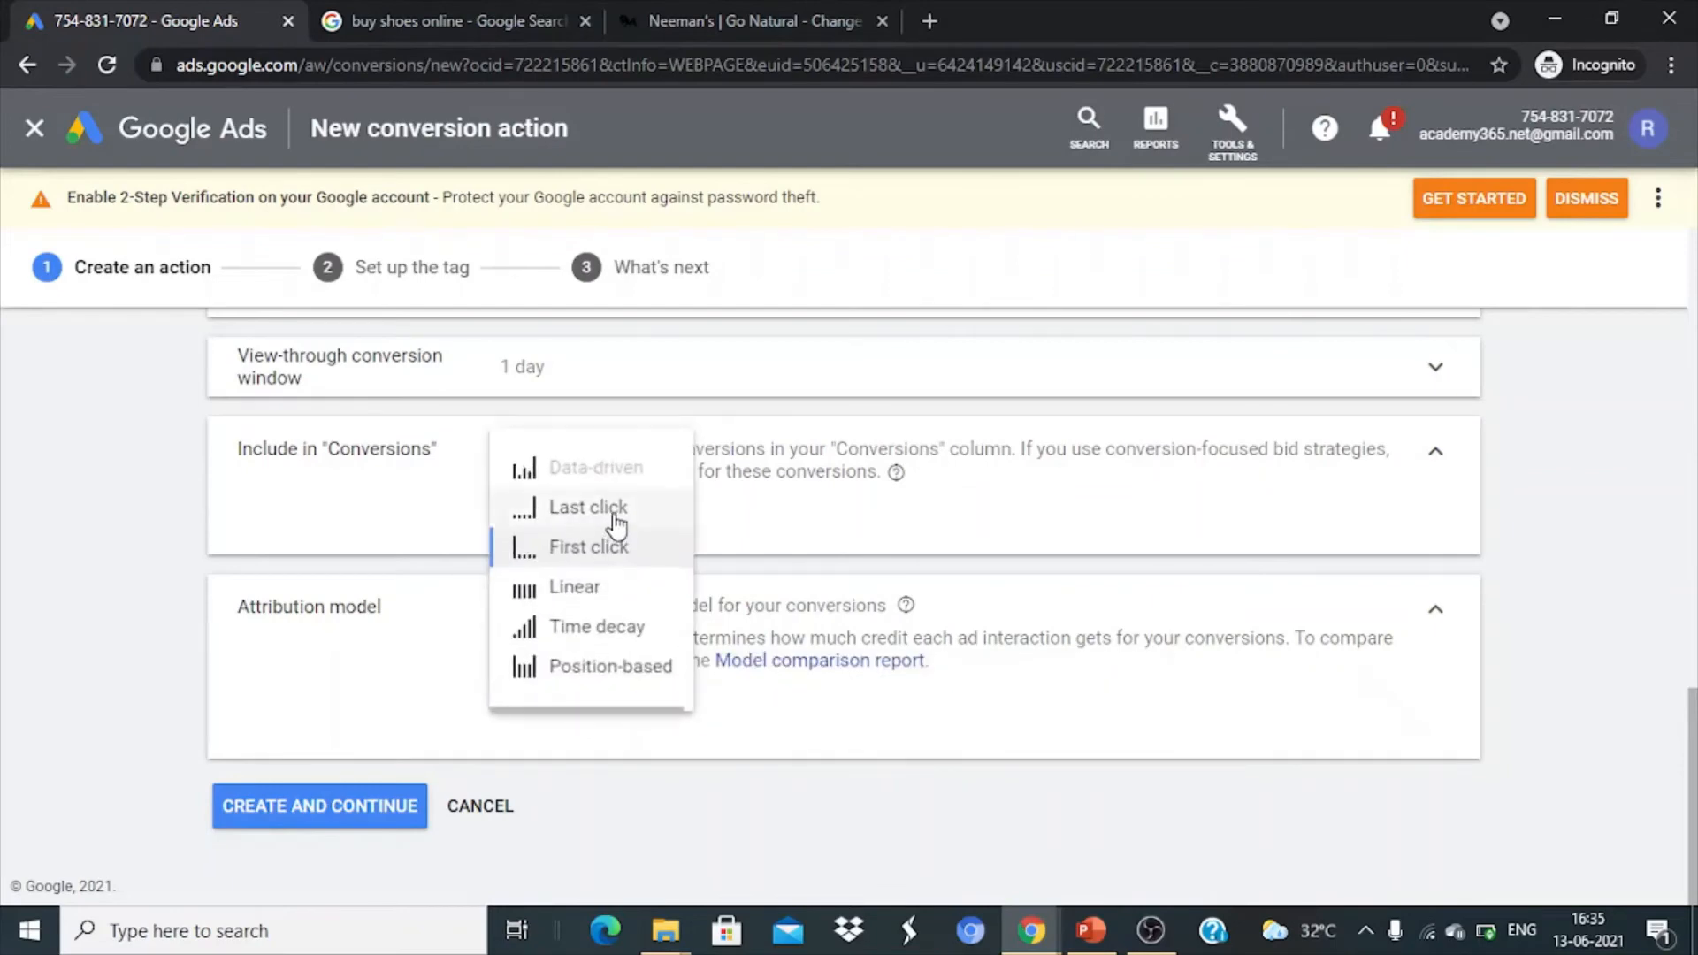
{"action": "left_click", "coordinate": [611, 512]}
Read the descriptions of the Data-driven, Linear and Time decay models, and set the attribution model to Position-based
{"action": "left_click", "coordinate": [569, 698]}
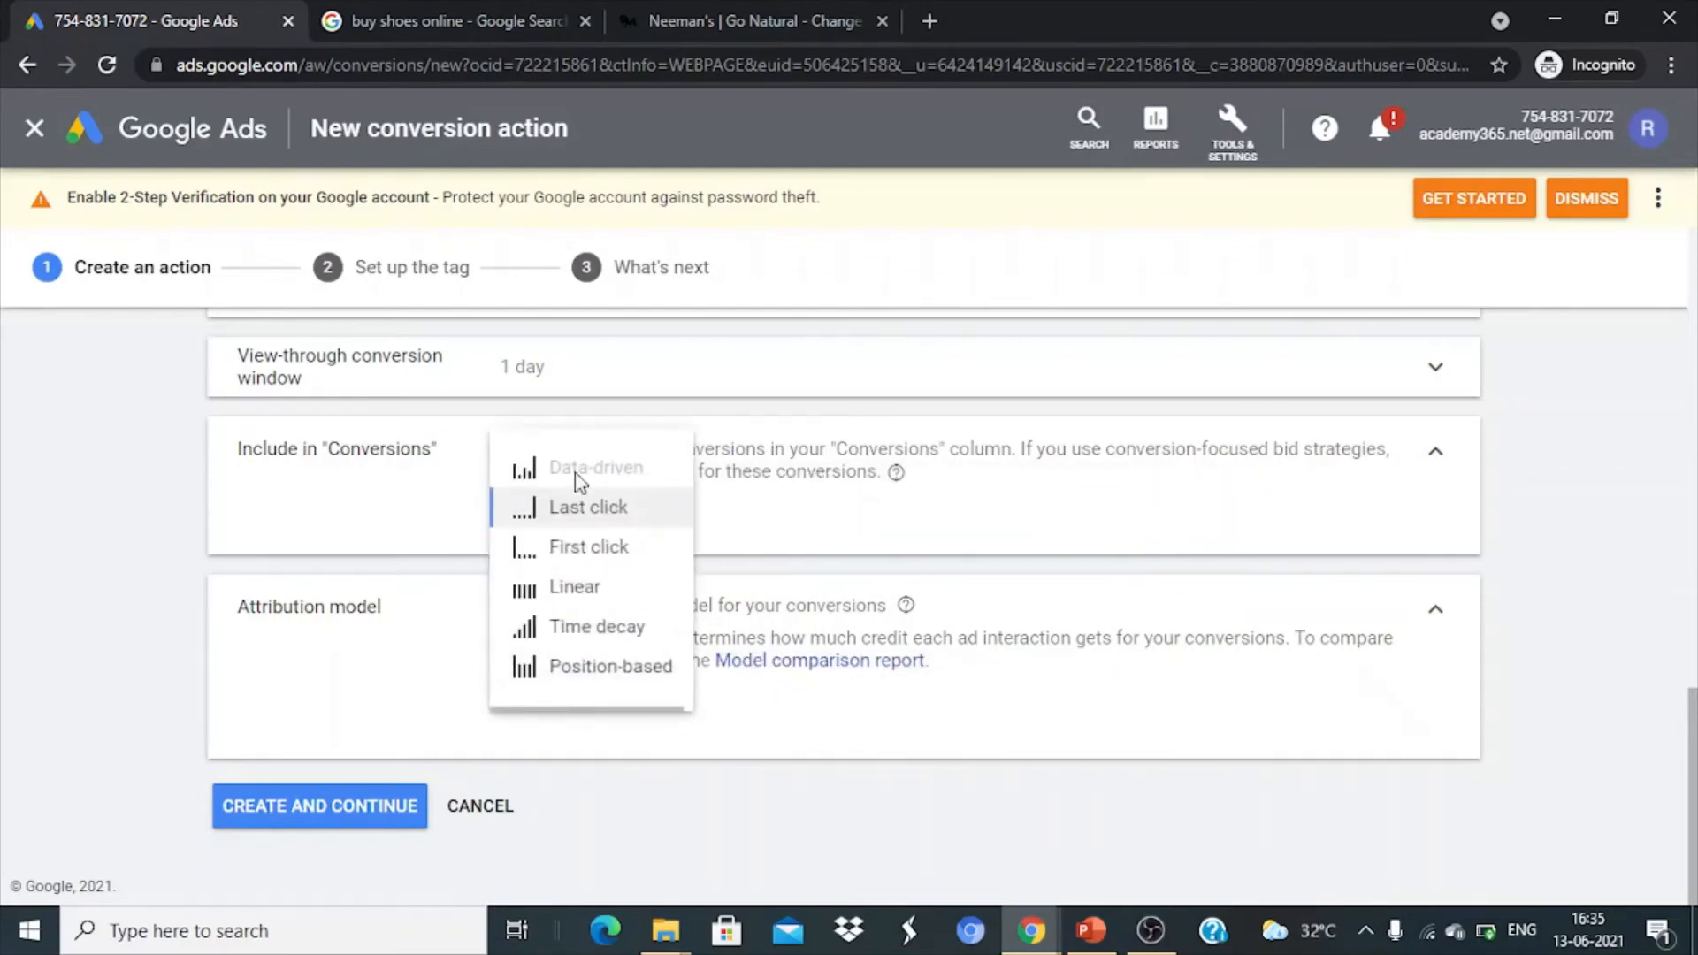
{"action": "mouse_move", "coordinate": [586, 477]}
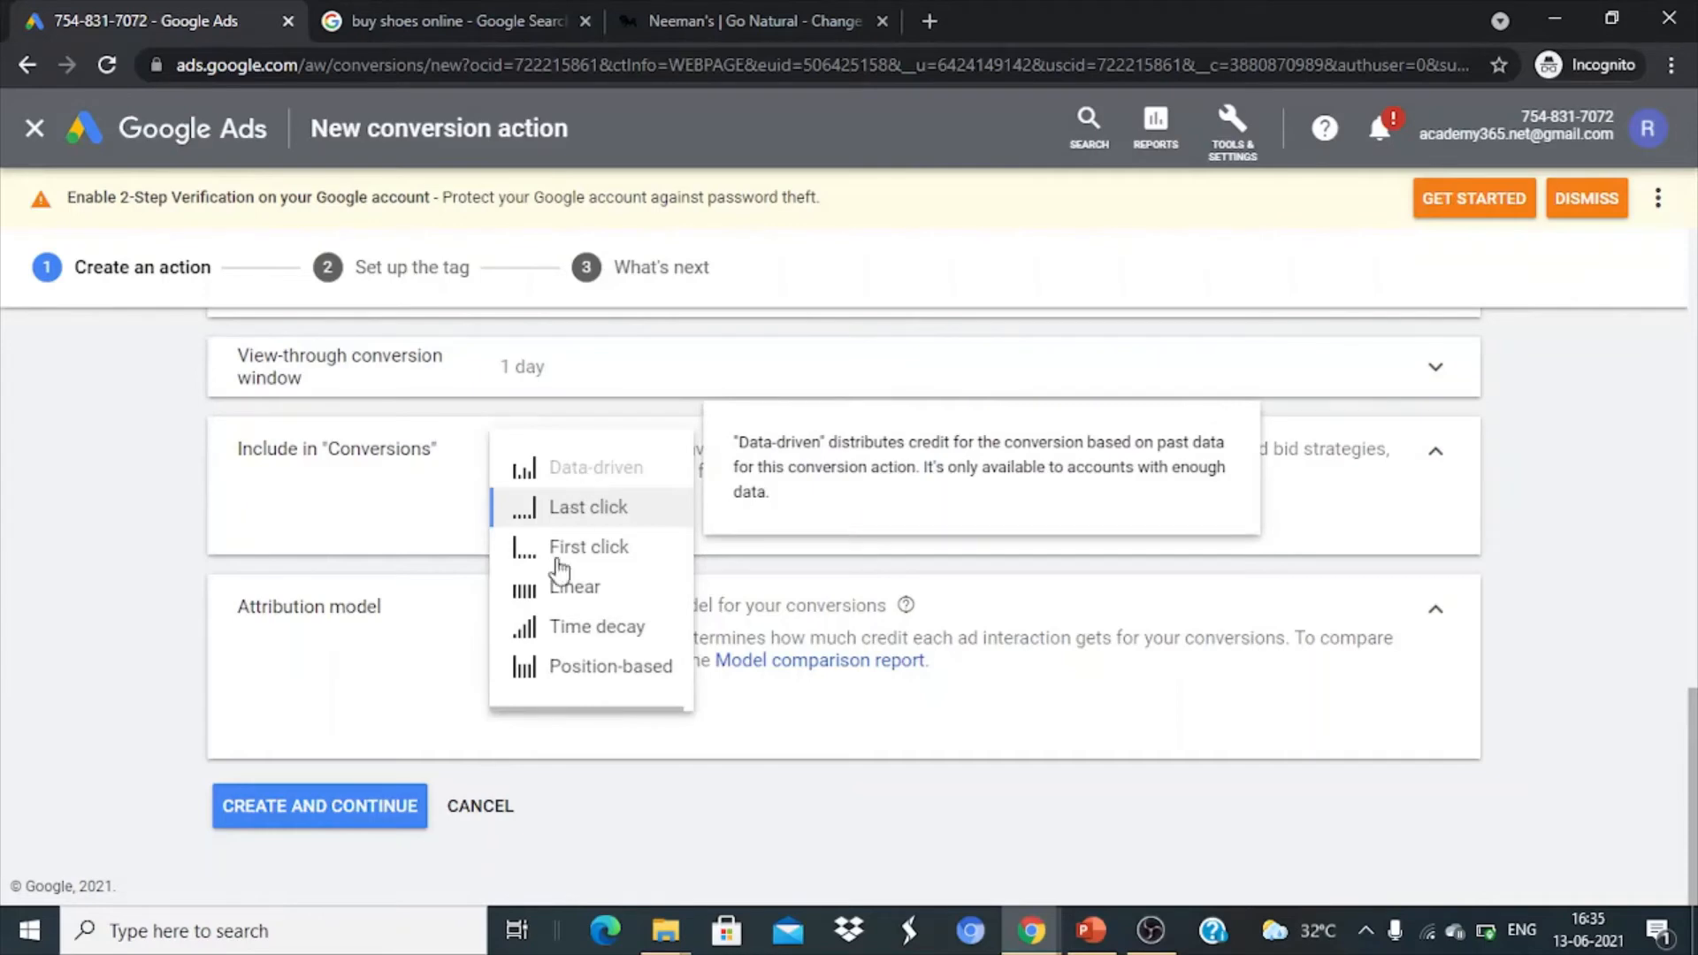
{"action": "mouse_move", "coordinate": [555, 595]}
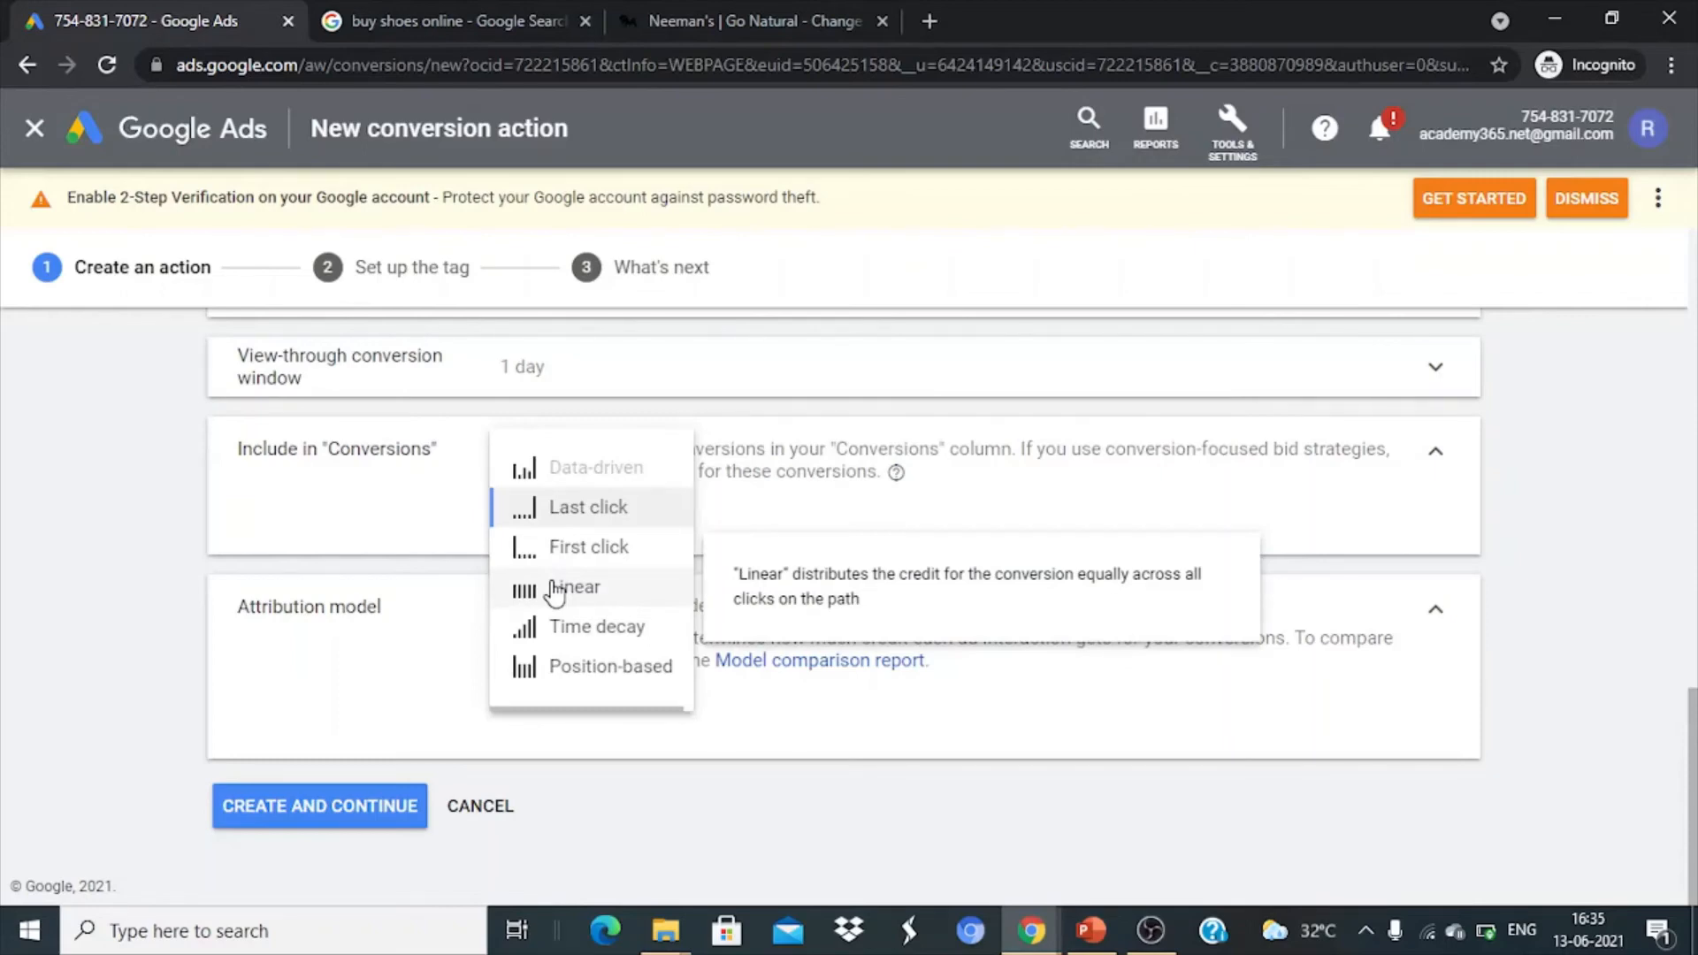
{"action": "mouse_move", "coordinate": [579, 654]}
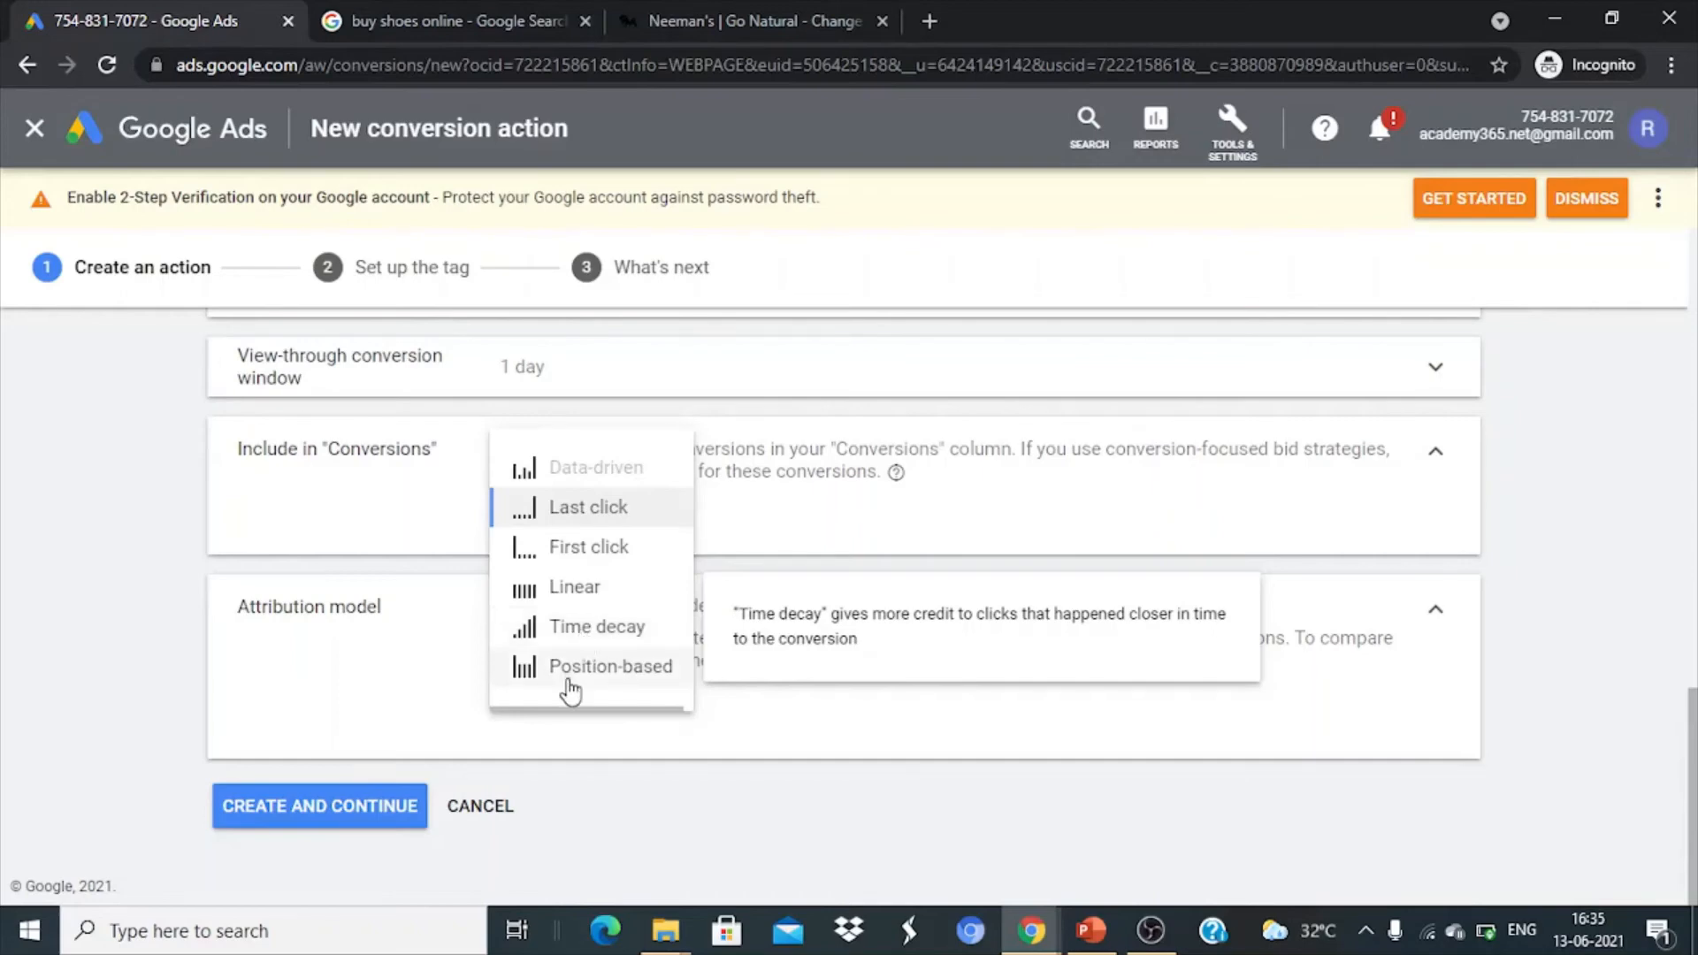
{"action": "left_click", "coordinate": [569, 677]}
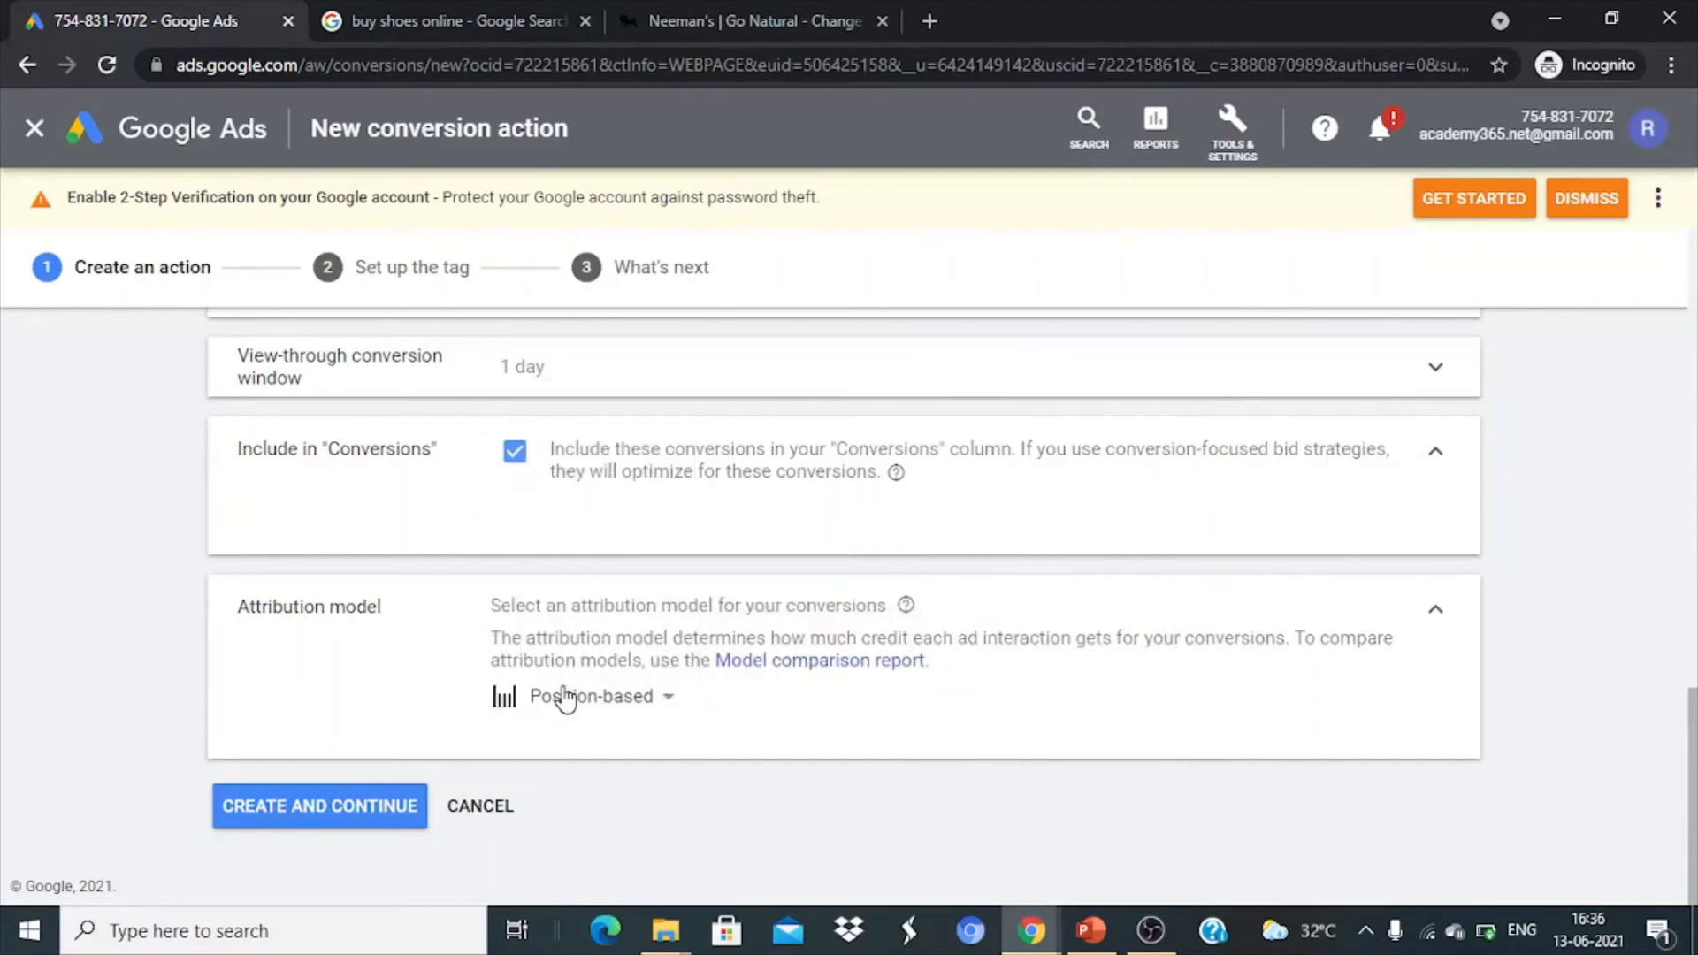
Dismiss the low-battery warning, reselect the Position-based attribution model, and create the conversion action to continue to its tag setup
{"action": "left_click", "coordinate": [571, 696]}
{"action": "left_click", "coordinate": [574, 696]}
{"action": "left_click", "coordinate": [591, 696]}
{"action": "mouse_move", "coordinate": [617, 679]}
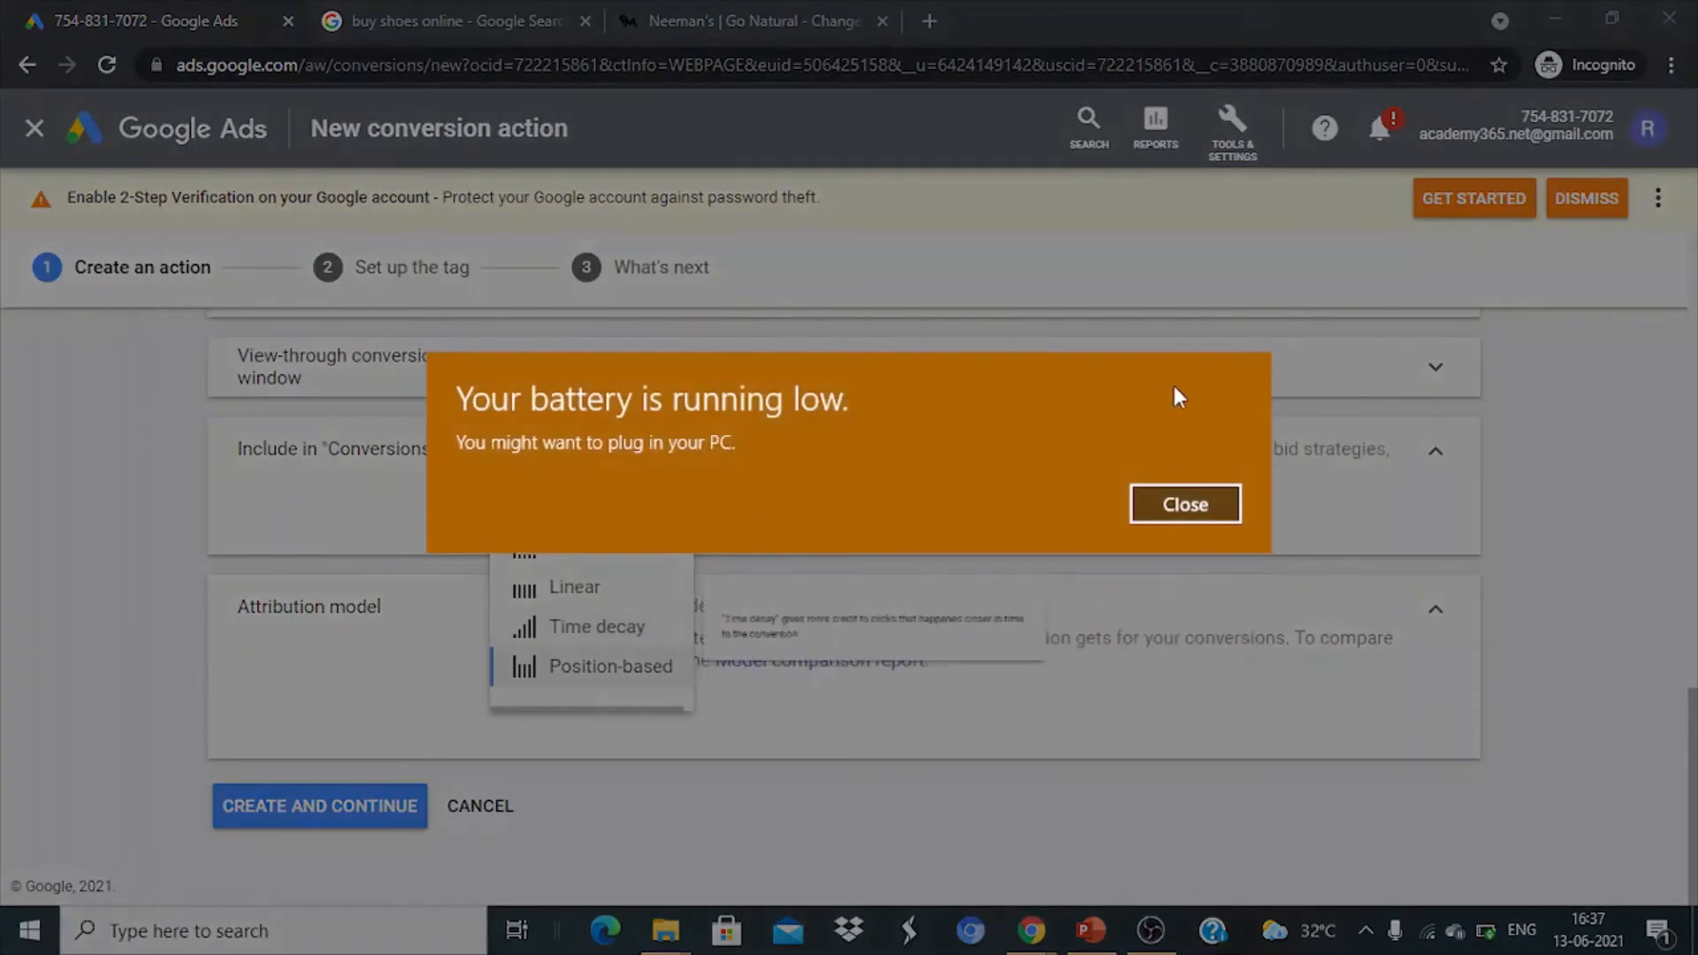
{"action": "left_click", "coordinate": [1148, 503]}
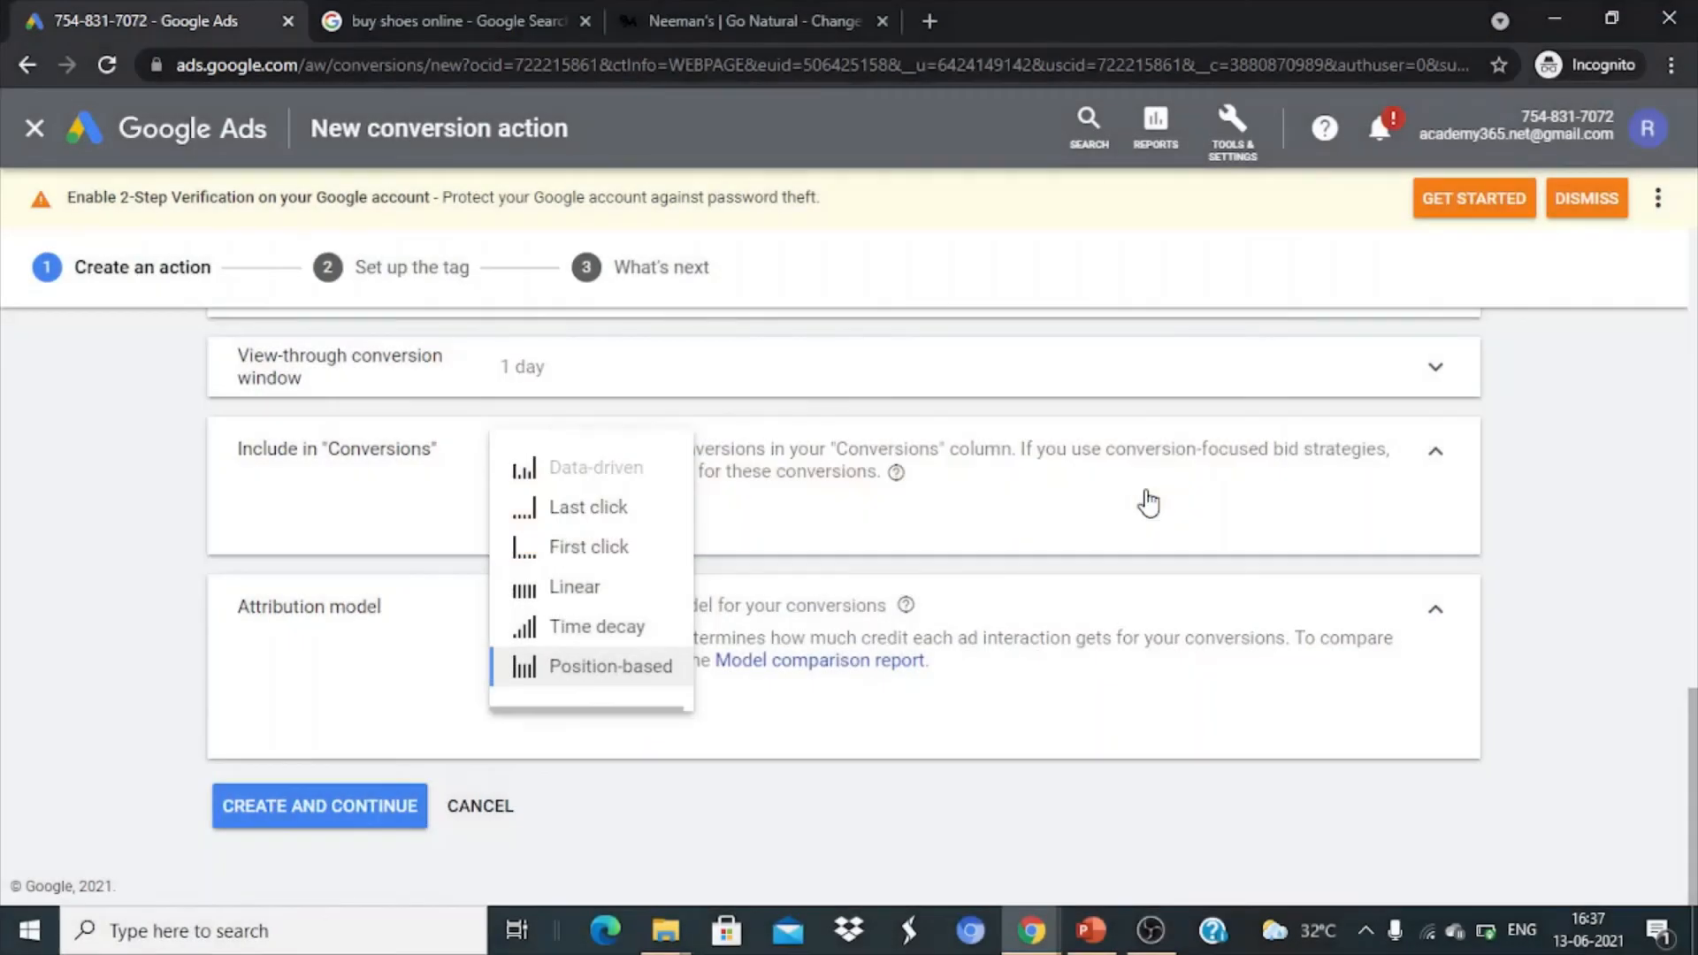
{"action": "left_click", "coordinate": [587, 669]}
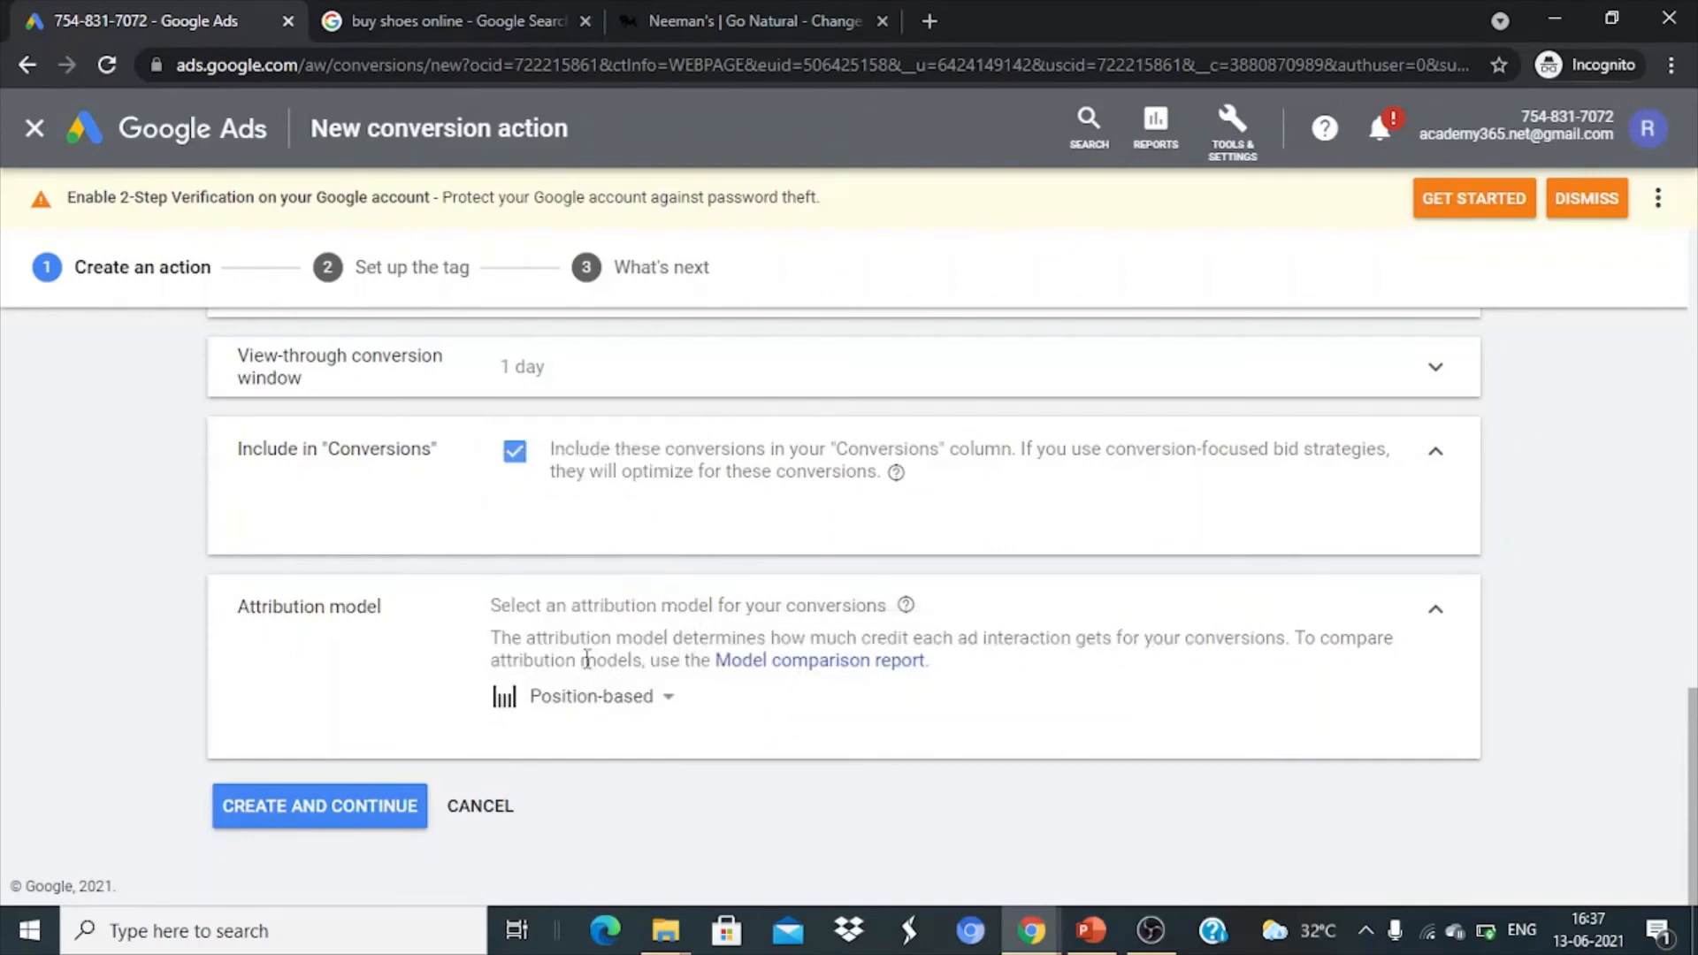
{"action": "left_click", "coordinate": [362, 805]}
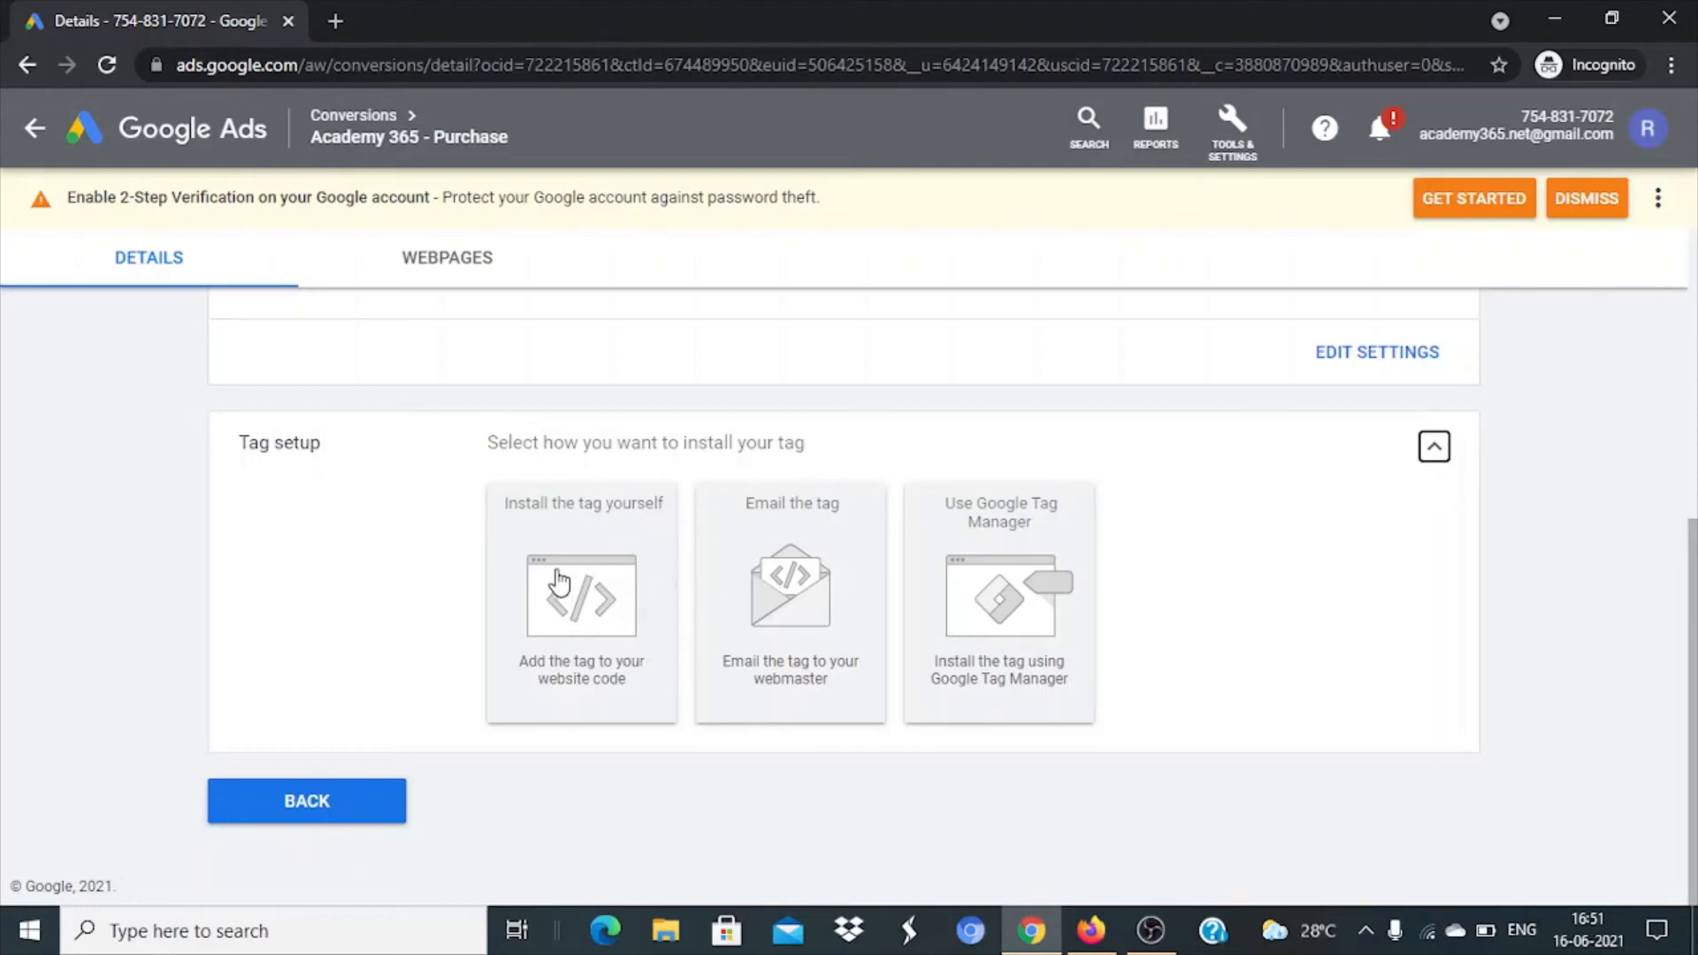
Choose to install the tag yourself, and examine the global site tag options and code for HTML pages
{"action": "left_click", "coordinate": [598, 613]}
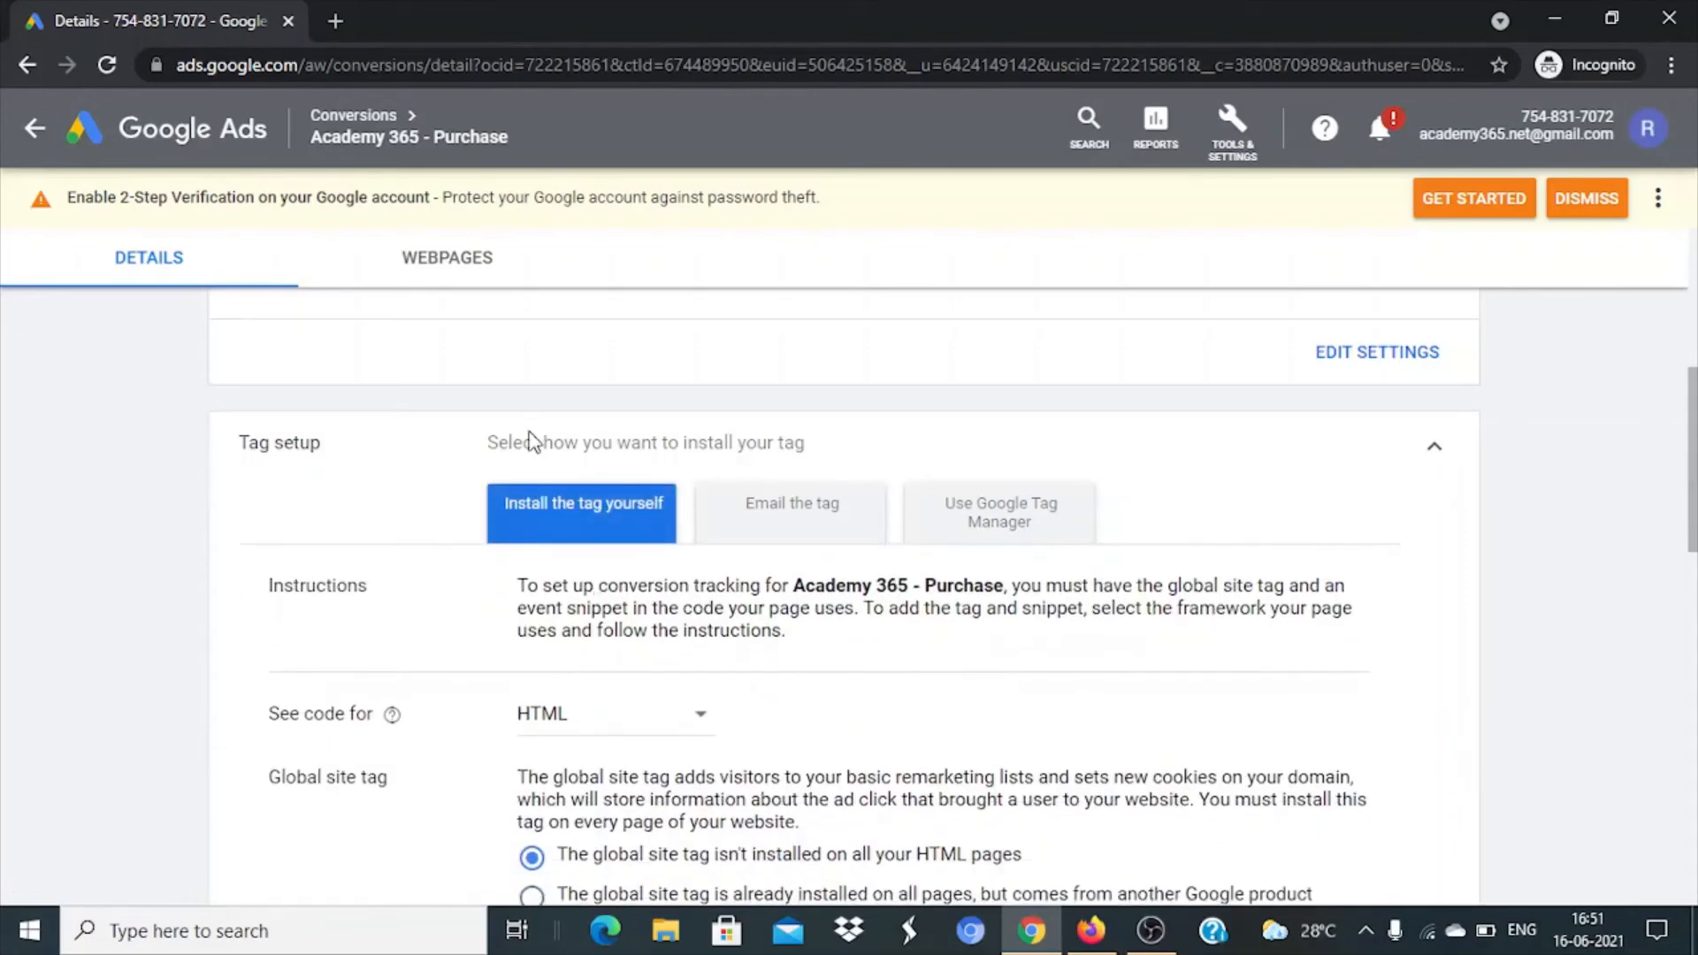
{"action": "scroll", "coordinate": [580, 561], "scroll_direction": "down", "scroll_amount": 3}
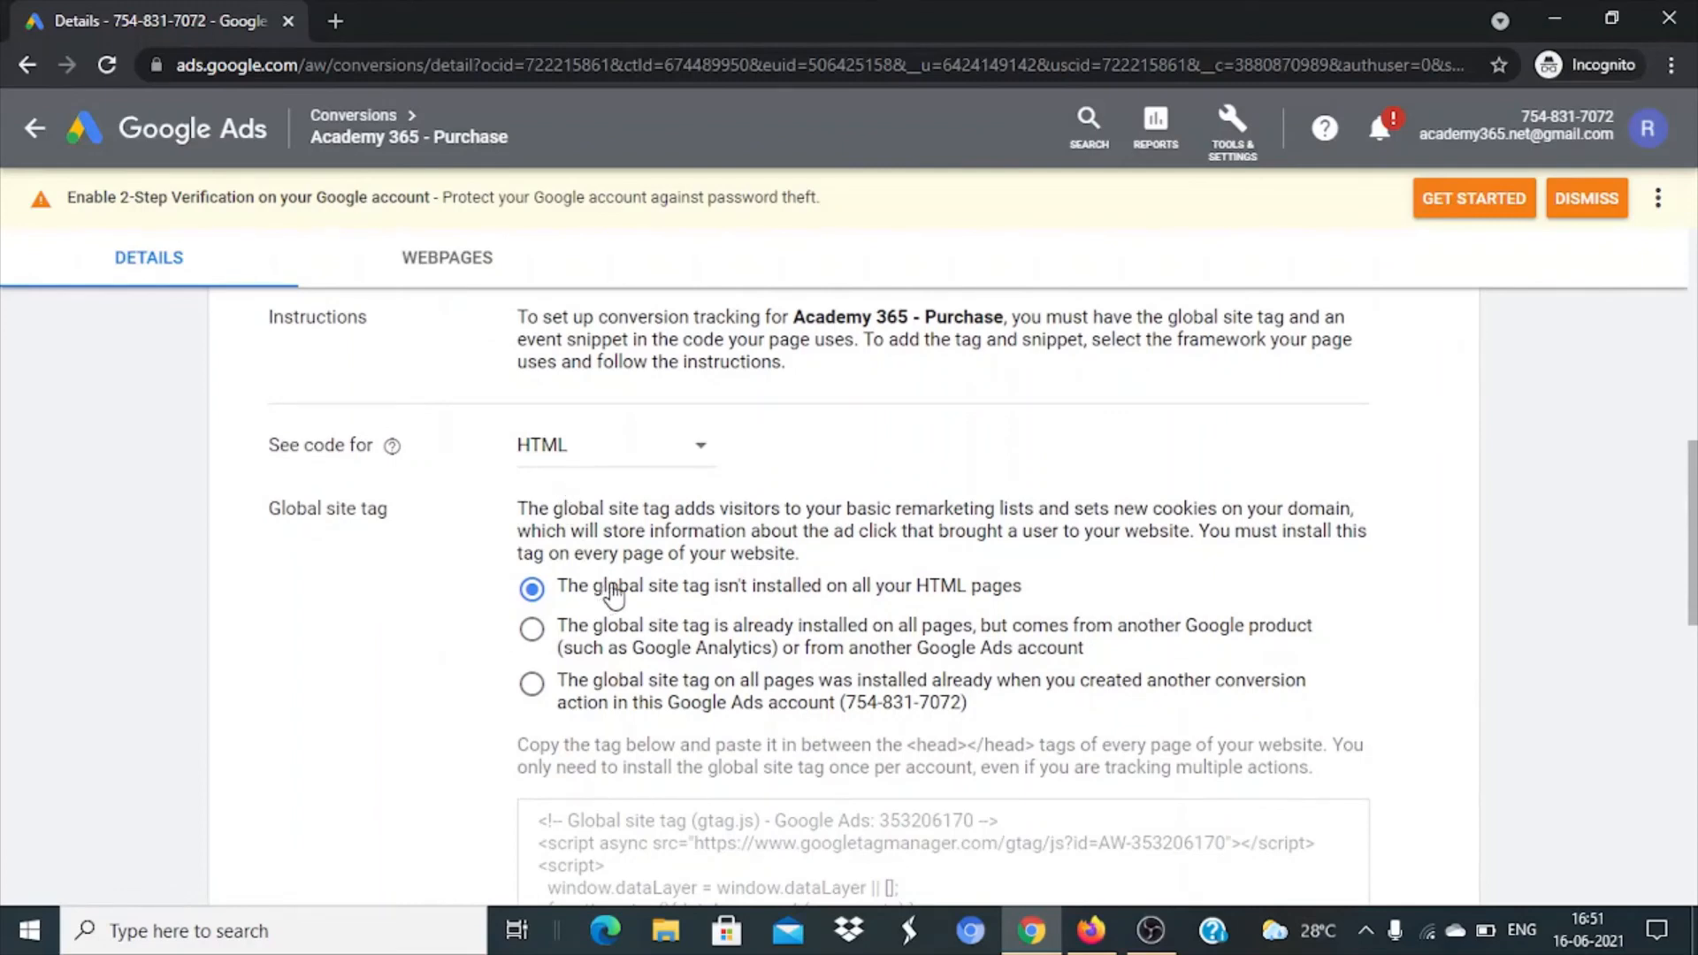
{"action": "scroll", "coordinate": [746, 601], "scroll_direction": "down", "scroll_amount": 5}
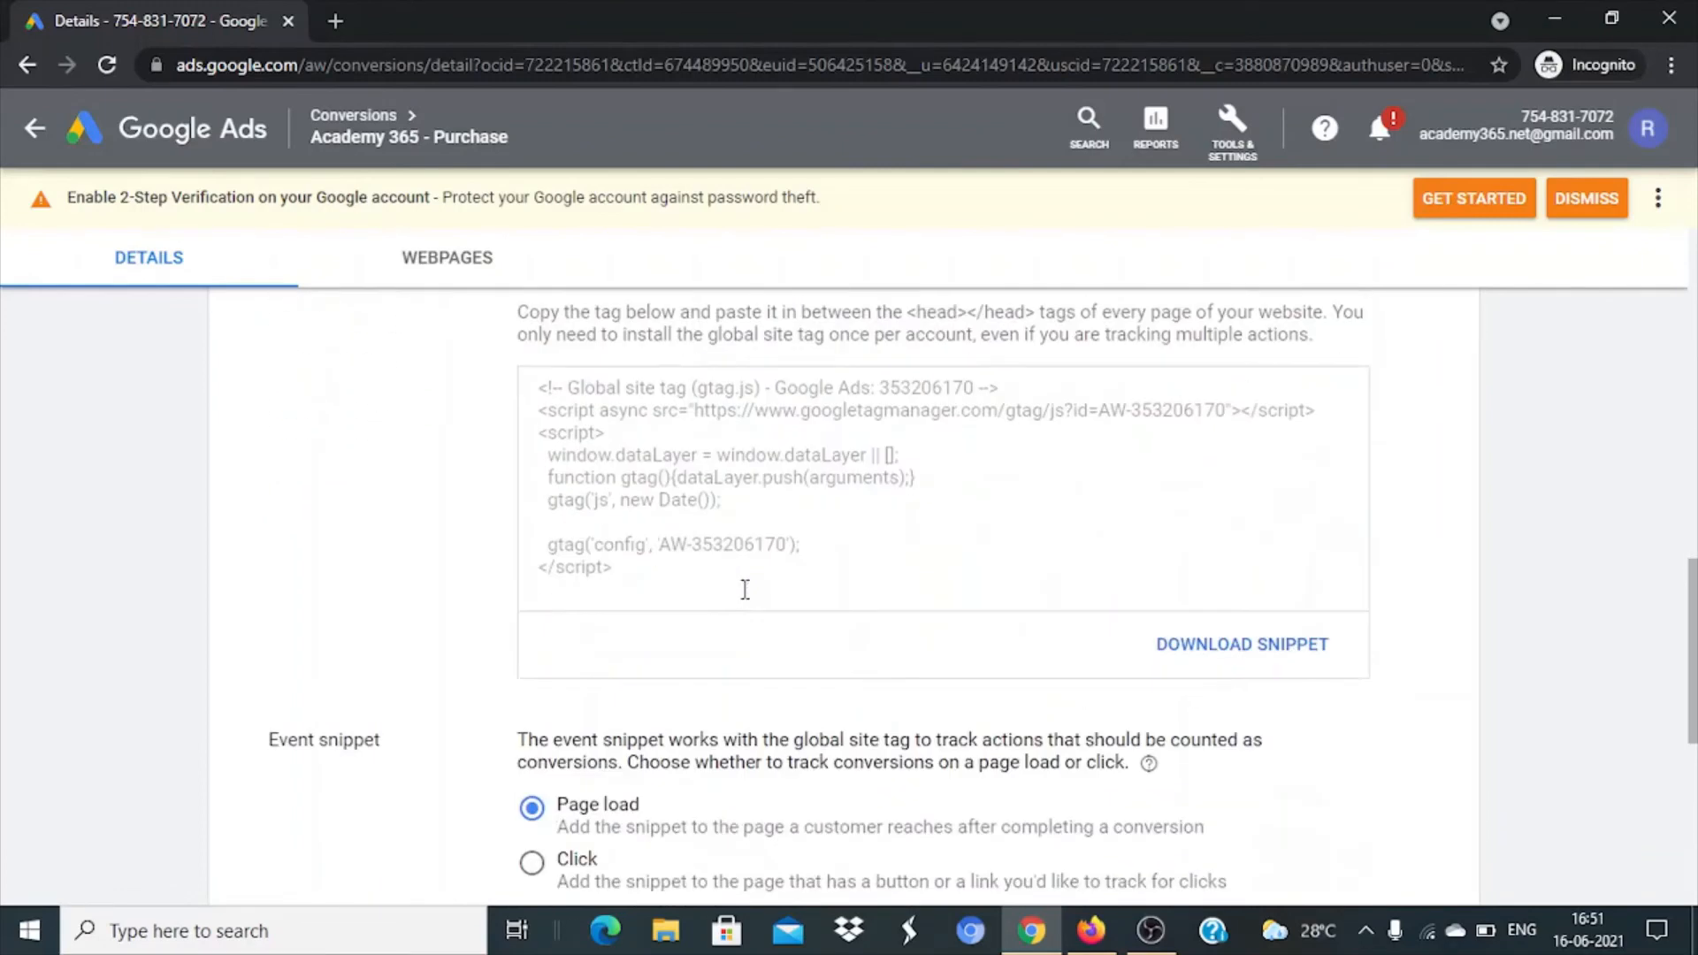
{"action": "scroll", "coordinate": [744, 599], "scroll_direction": "up", "scroll_amount": 3}
{"action": "scroll", "coordinate": [763, 667], "scroll_direction": "down", "scroll_amount": 2}
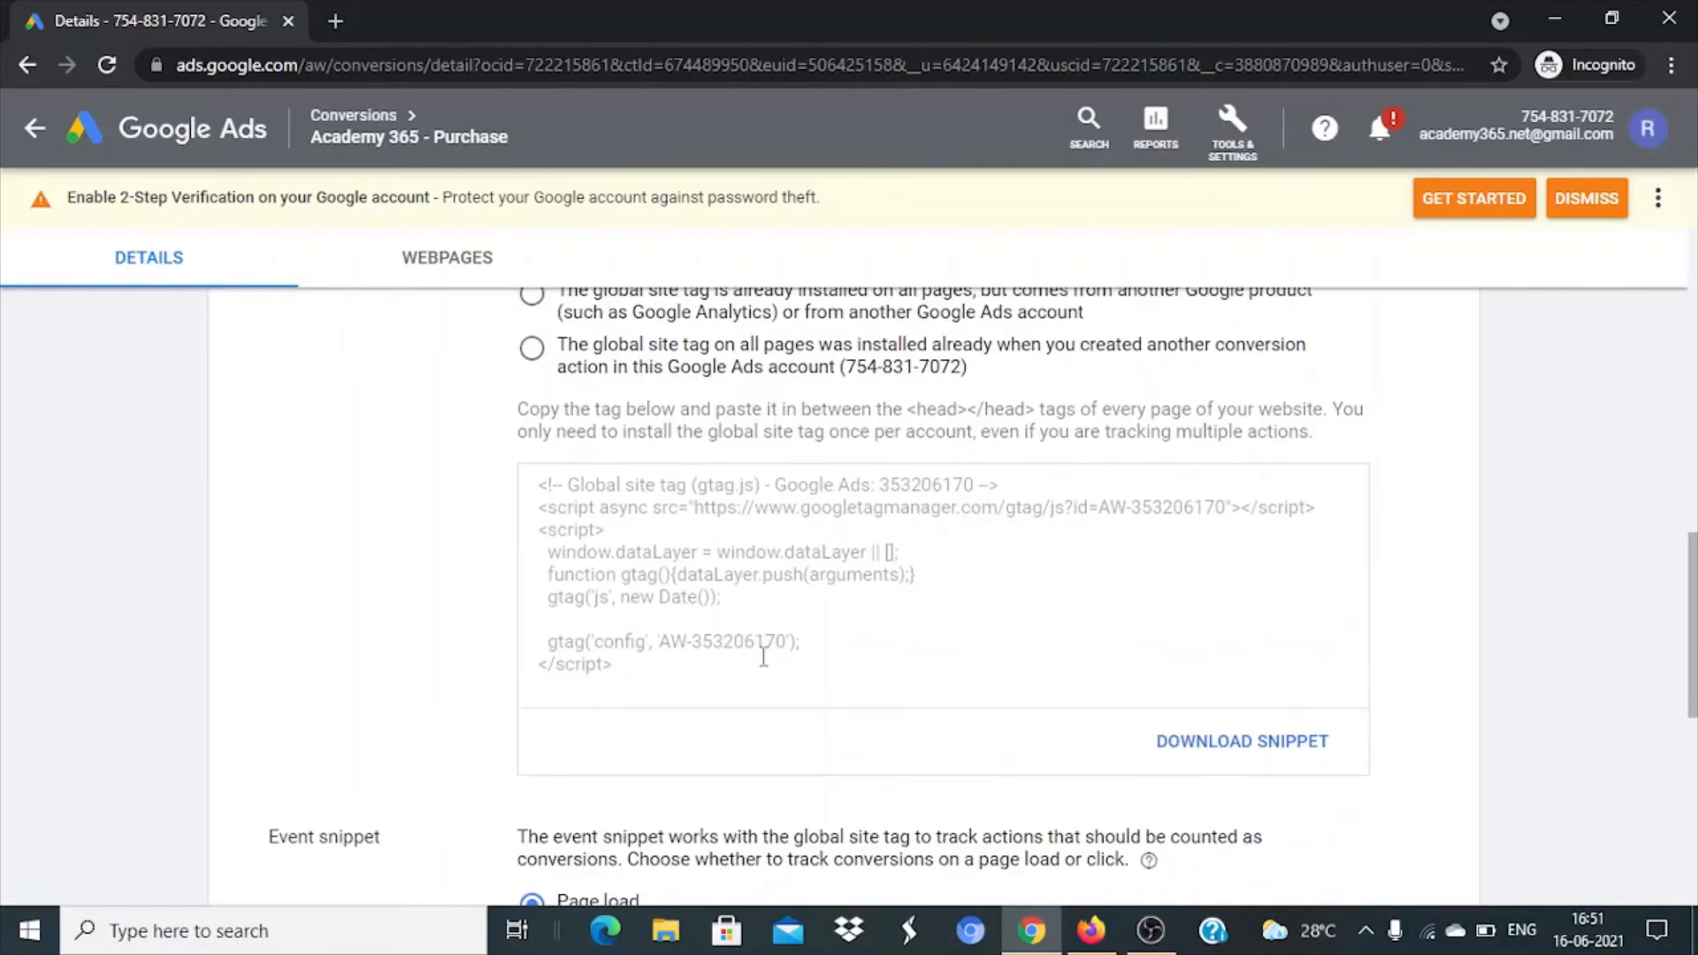
{"action": "left_click", "coordinate": [715, 613]}
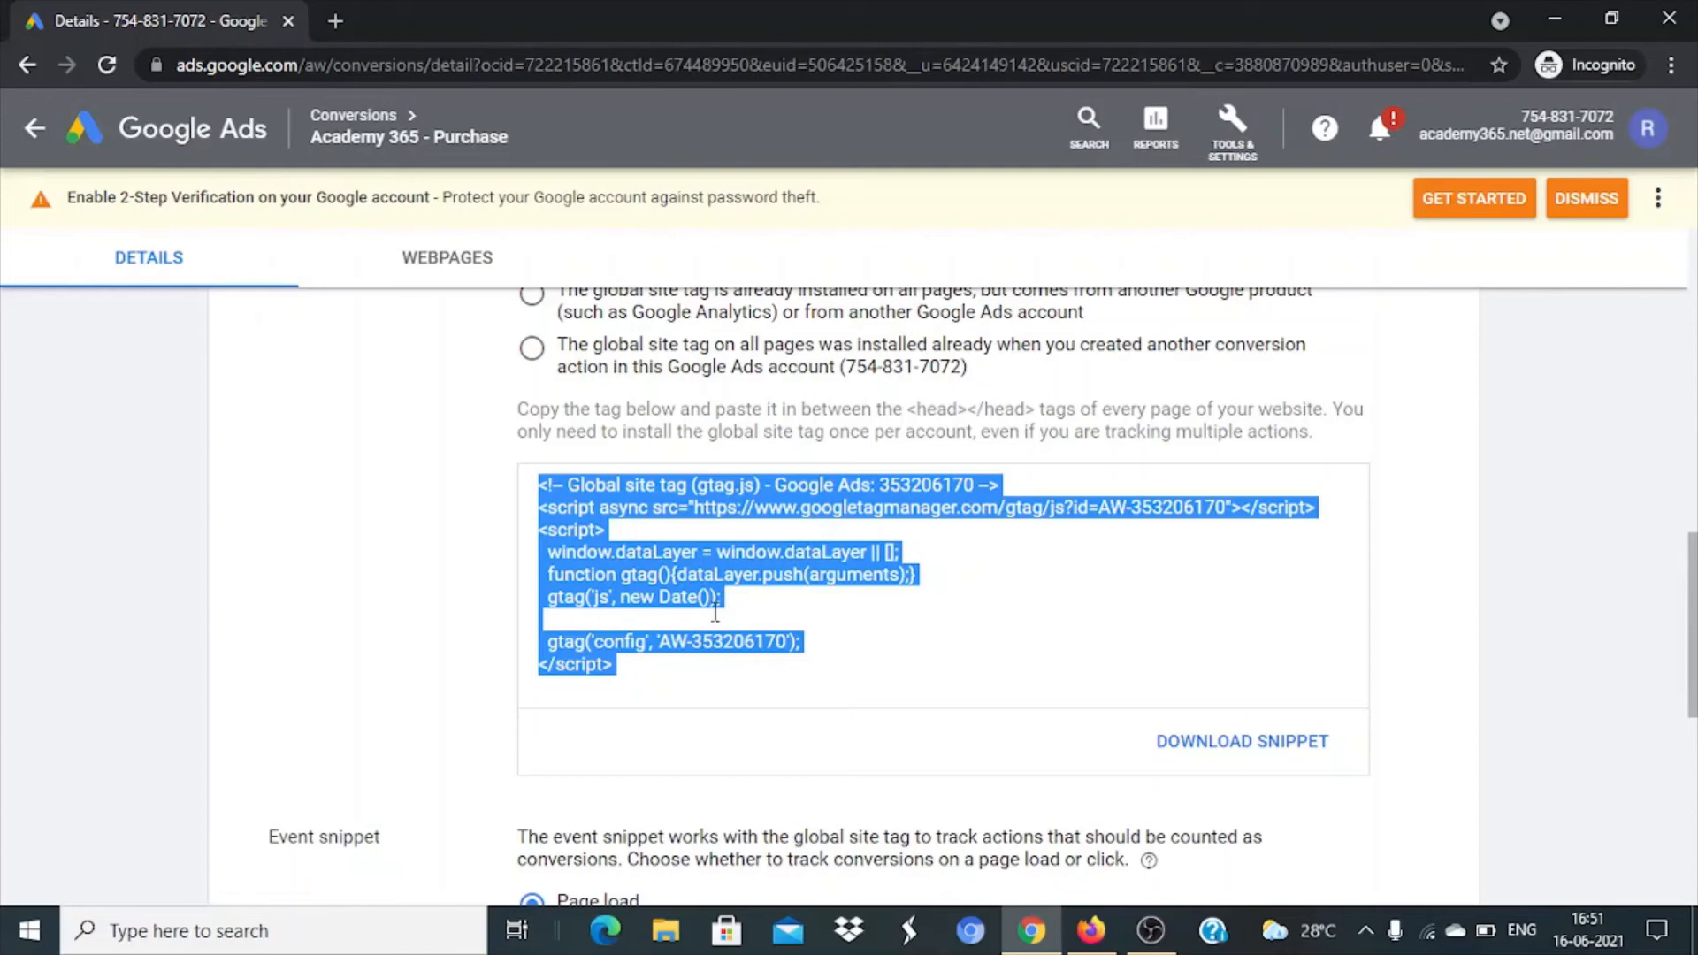
{"action": "scroll", "coordinate": [716, 613], "scroll_direction": "up", "scroll_amount": 1}
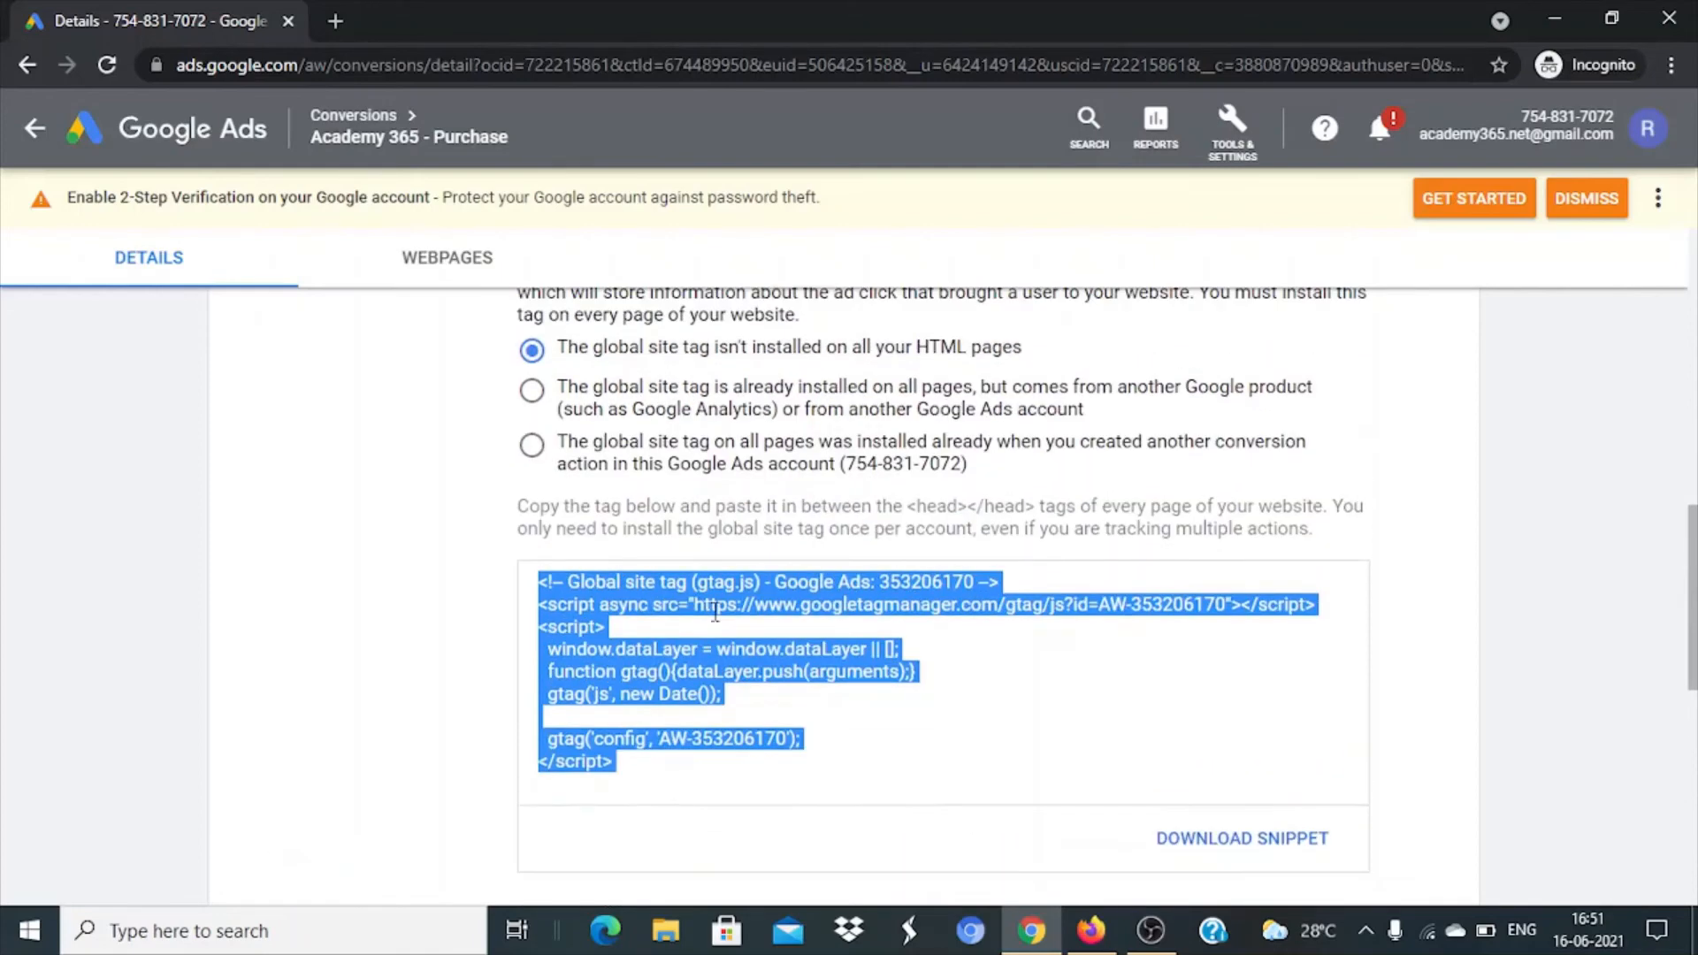
Examine the event snippet's Page load and Click options, and select the snippet code for the purchase conversion page
{"action": "scroll", "coordinate": [715, 619], "scroll_direction": "down", "scroll_amount": 5}
{"action": "scroll", "coordinate": [716, 620], "scroll_direction": "down", "scroll_amount": 3}
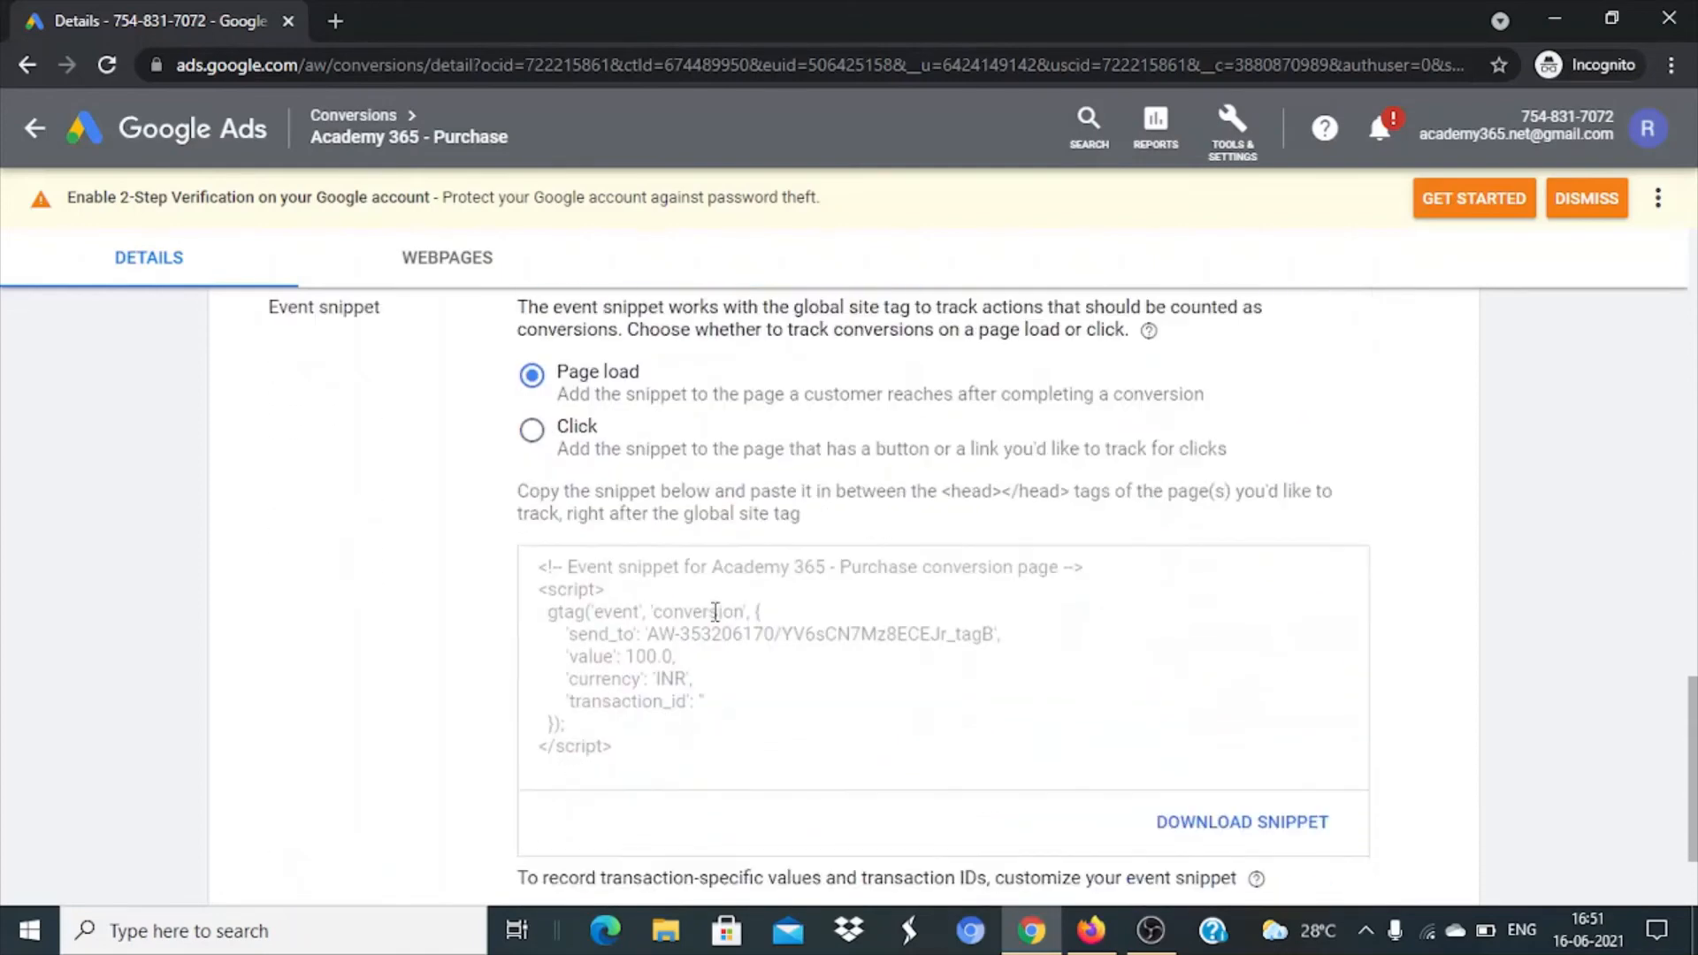
{"action": "left_click", "coordinate": [659, 624]}
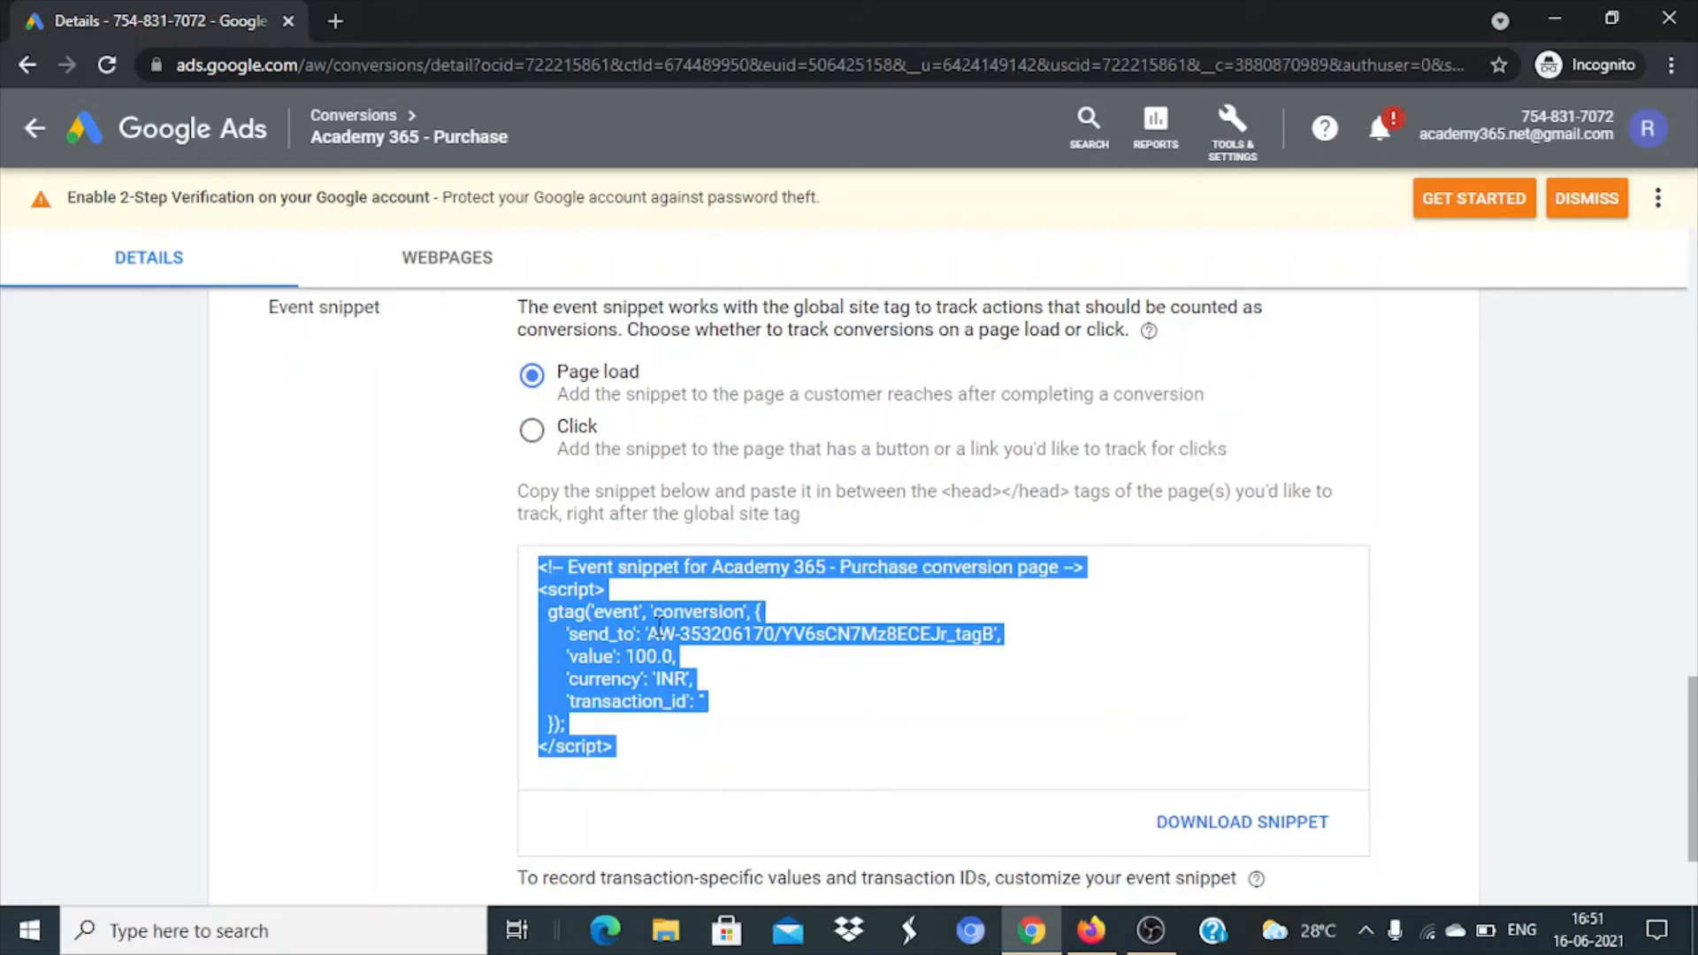
{"action": "scroll", "coordinate": [659, 623], "scroll_direction": "up", "scroll_amount": 4}
{"action": "scroll", "coordinate": [659, 623], "scroll_direction": "down", "scroll_amount": 2}
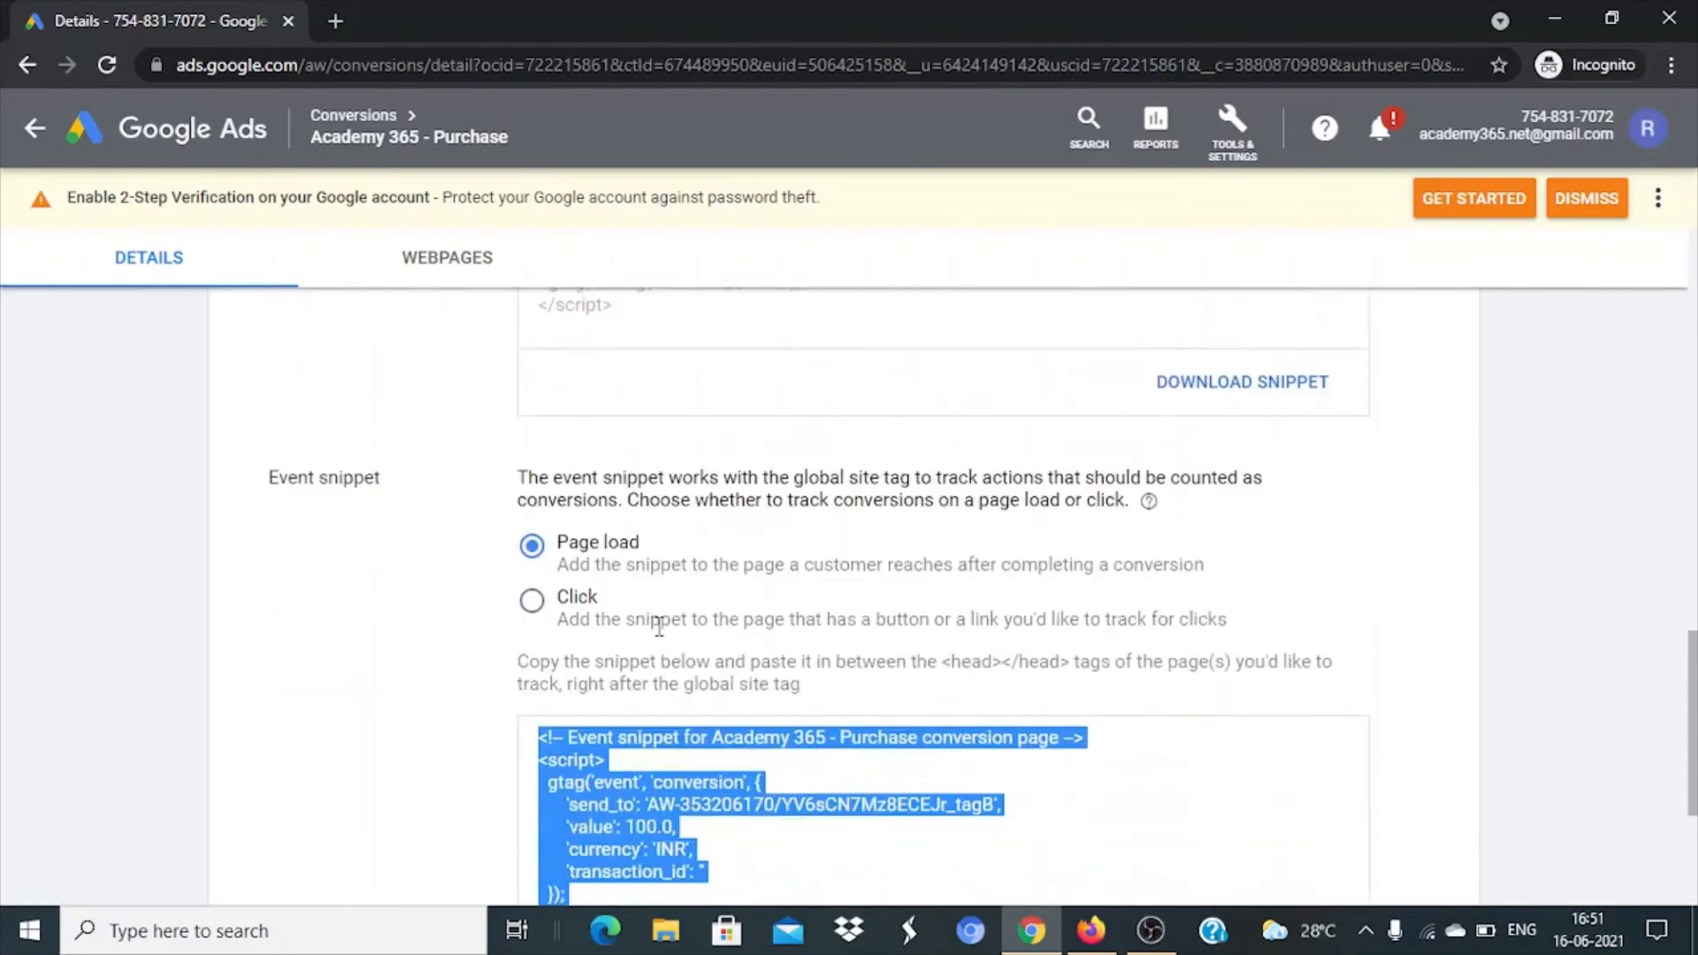
{"action": "scroll", "coordinate": [659, 627], "scroll_direction": "down", "scroll_amount": 3}
{"action": "scroll", "coordinate": [659, 626], "scroll_direction": "up", "scroll_amount": 2}
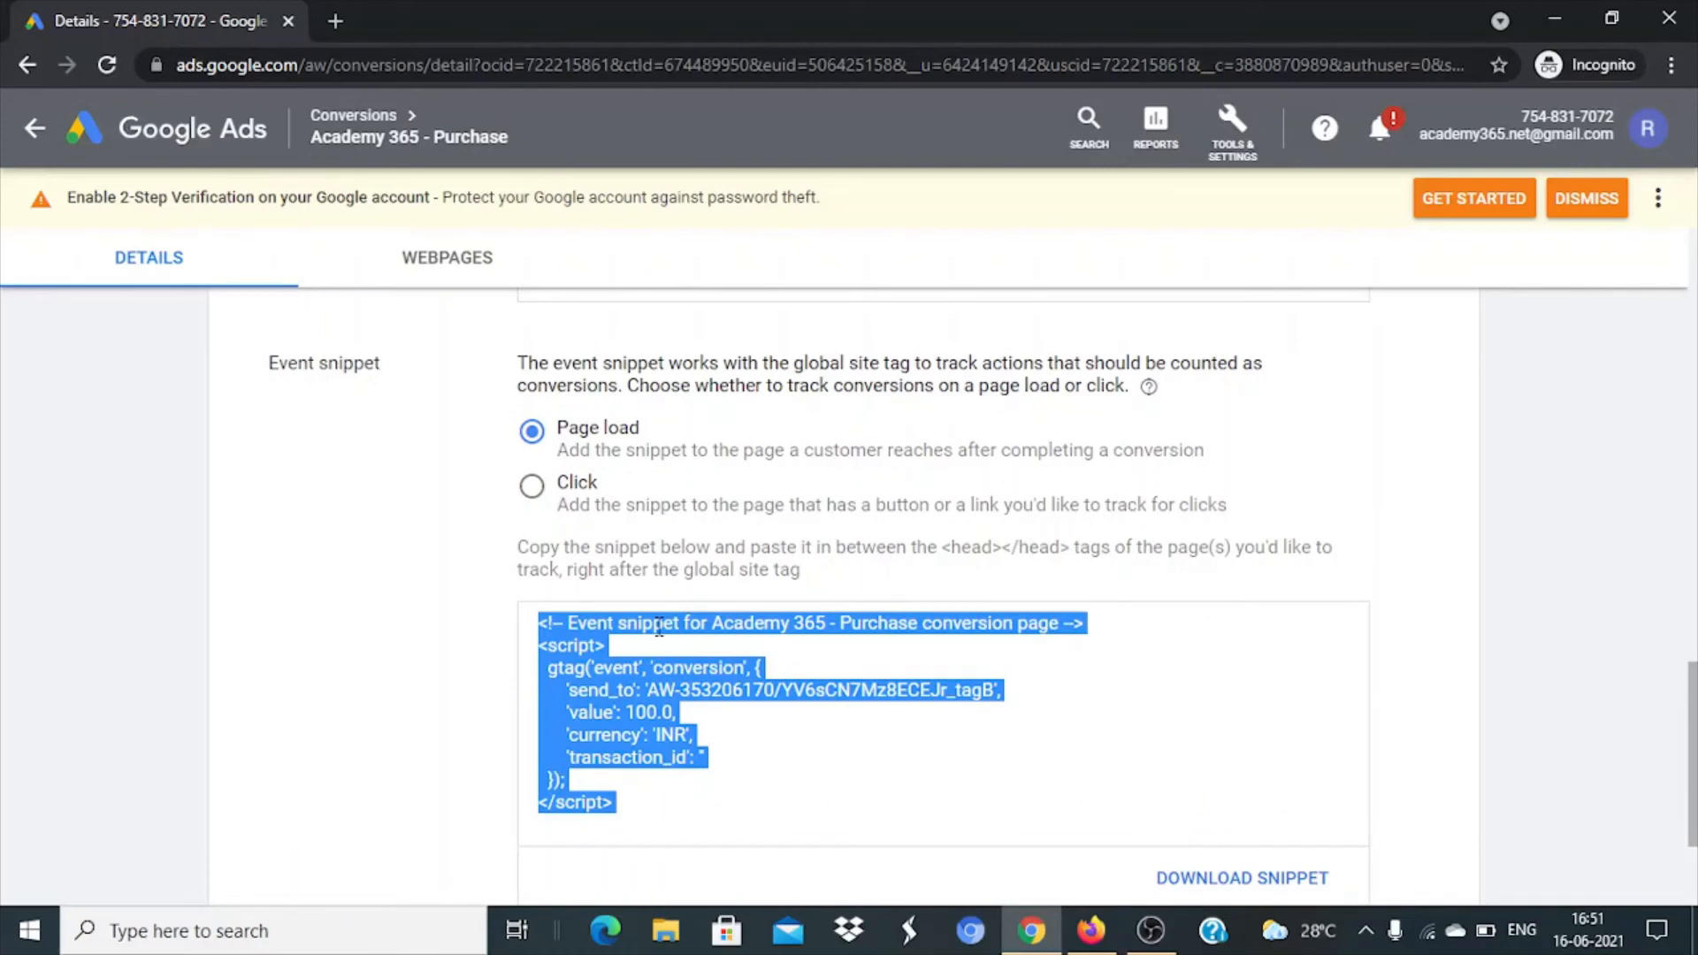
Switch the tag setup to Email the tag, and review its tracking method and webmaster email address field
{"action": "scroll", "coordinate": [659, 626], "scroll_direction": "up", "scroll_amount": 7}
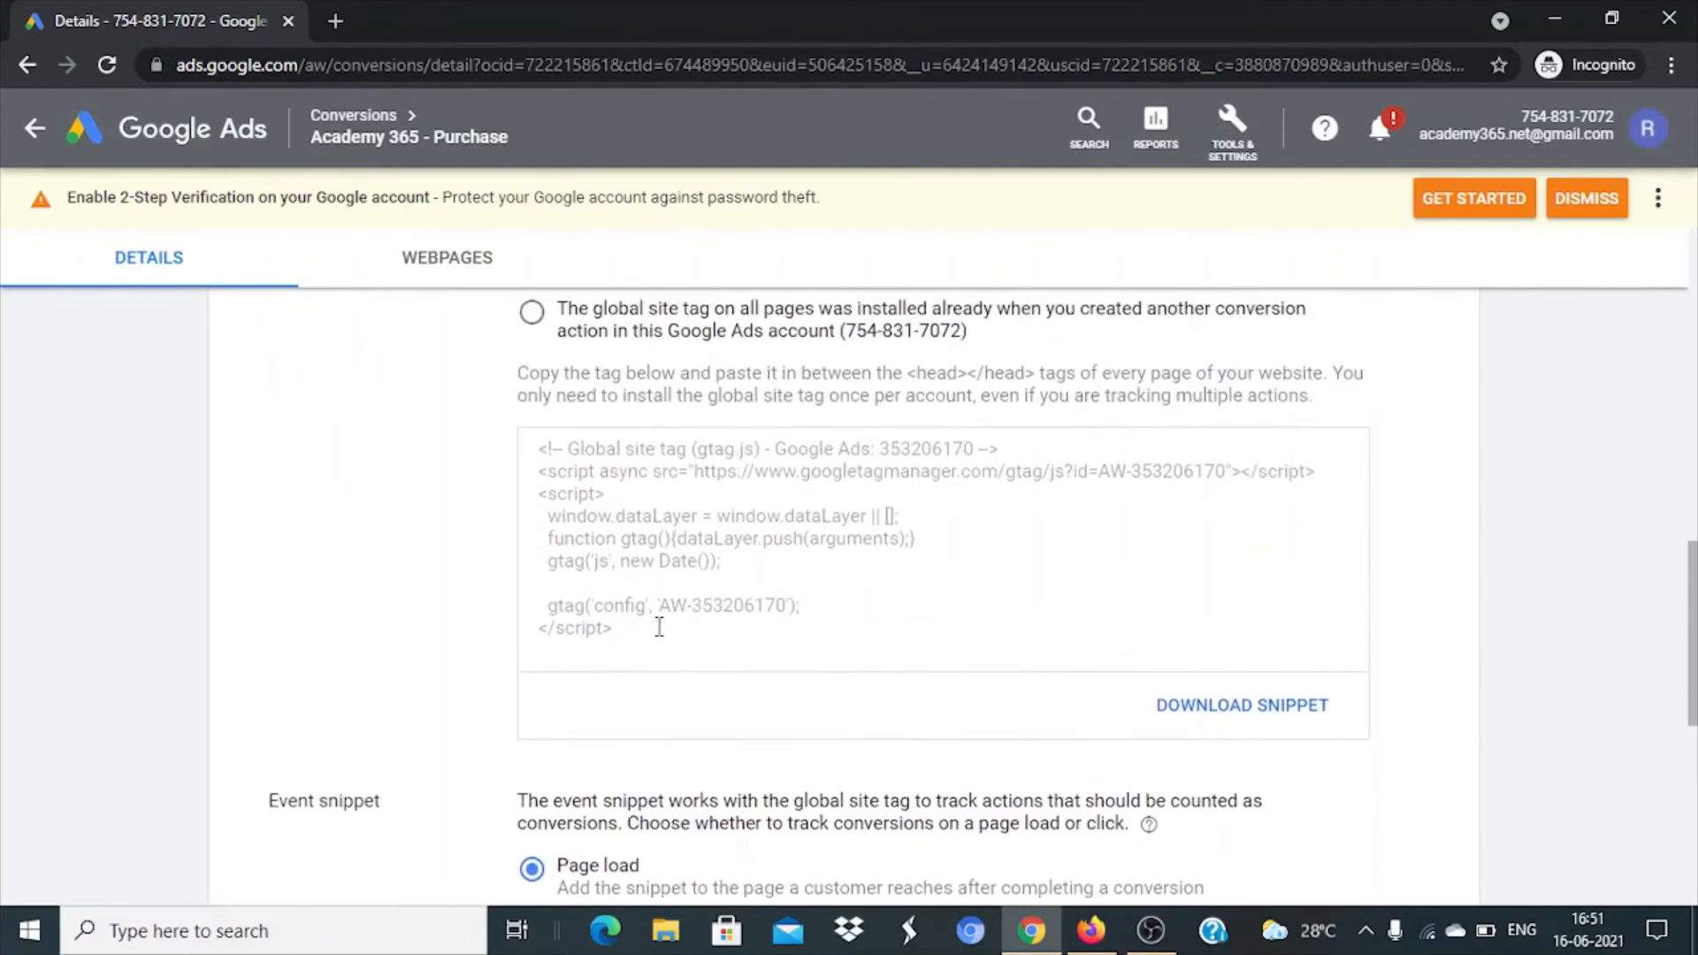
{"action": "scroll", "coordinate": [659, 627], "scroll_direction": "up", "scroll_amount": 3}
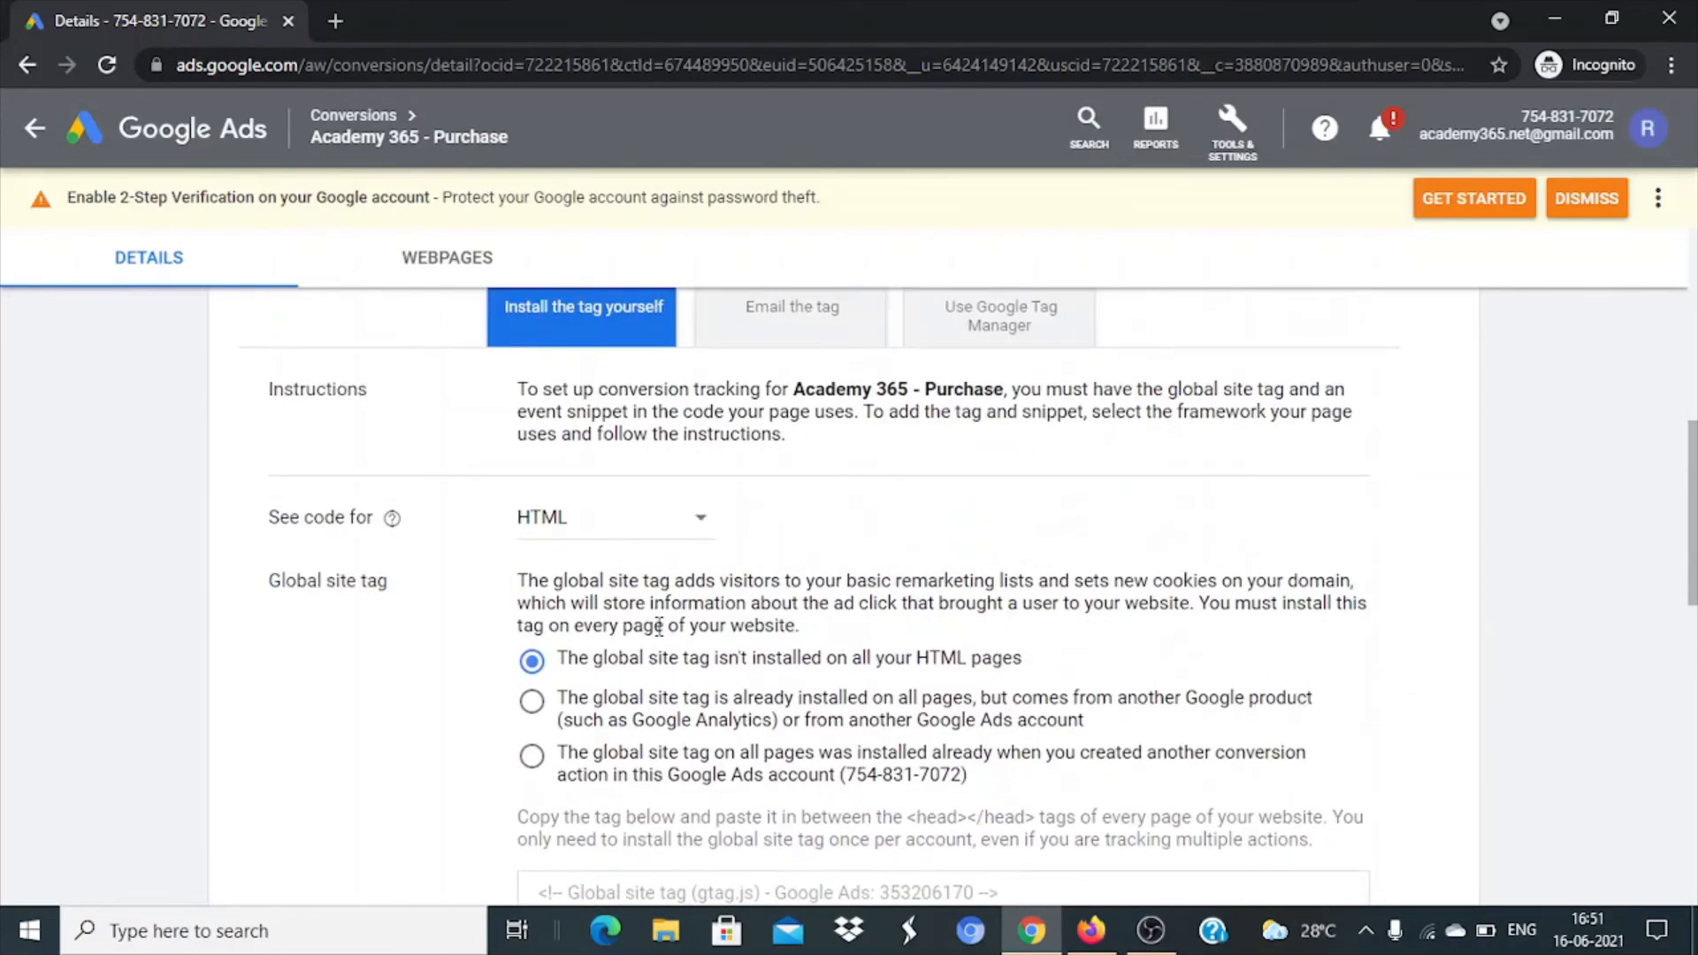
{"action": "scroll", "coordinate": [659, 627], "scroll_direction": "up", "scroll_amount": 1}
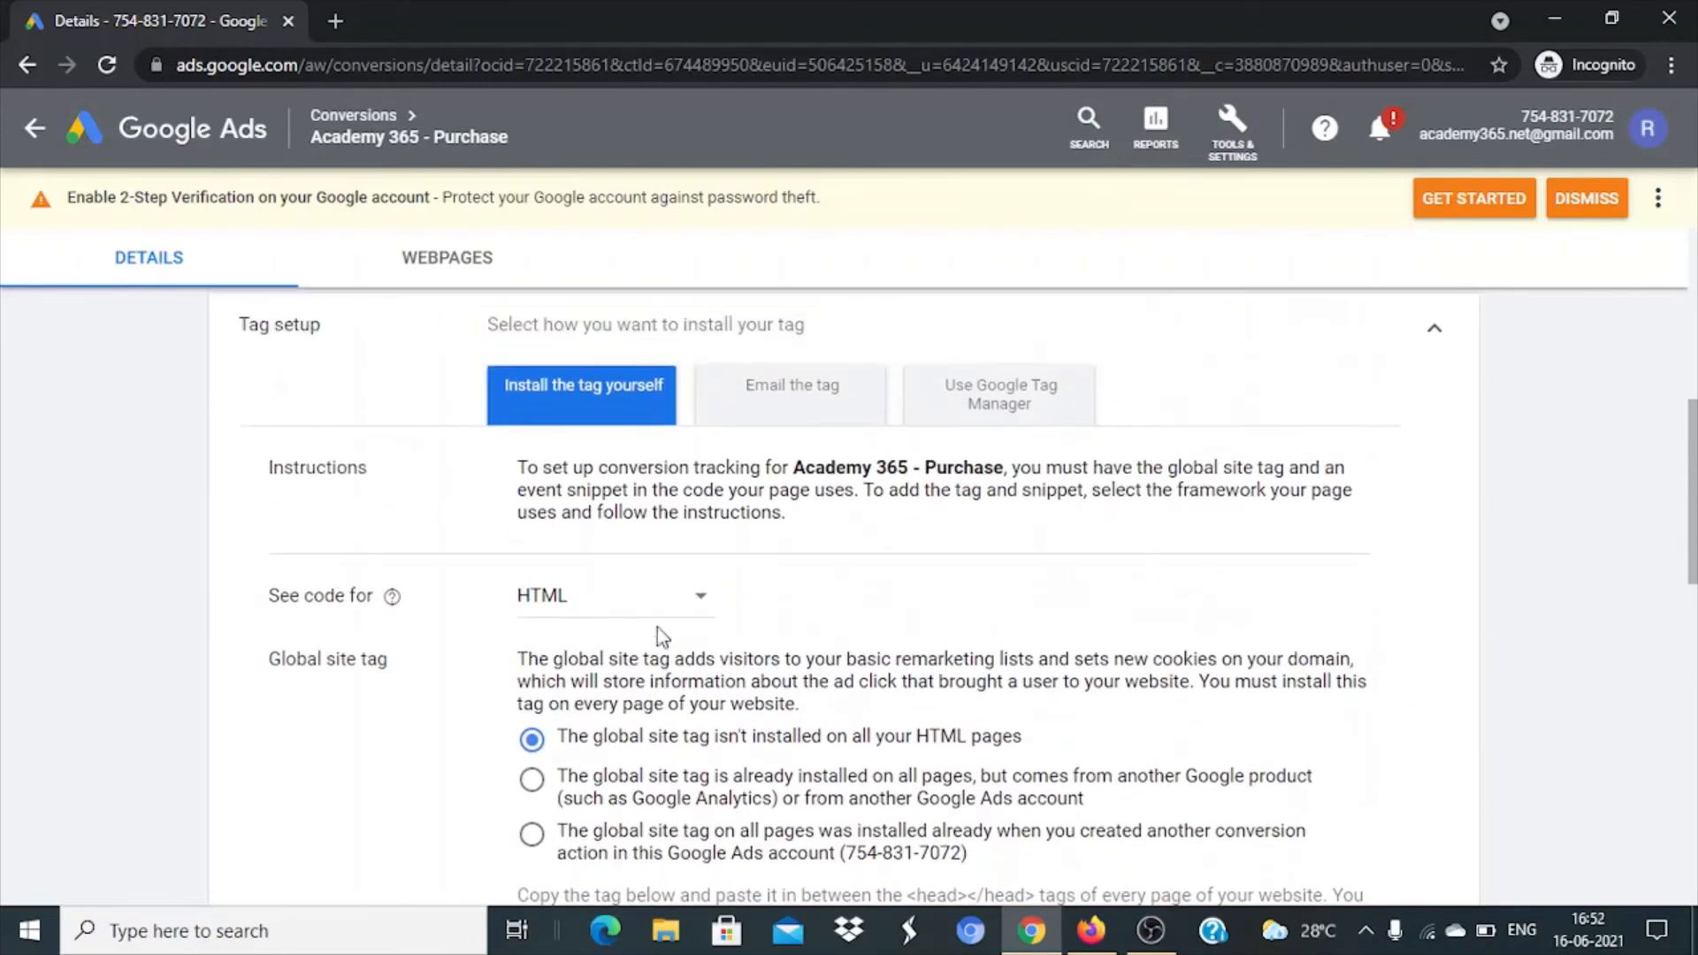
{"action": "left_click", "coordinate": [756, 405]}
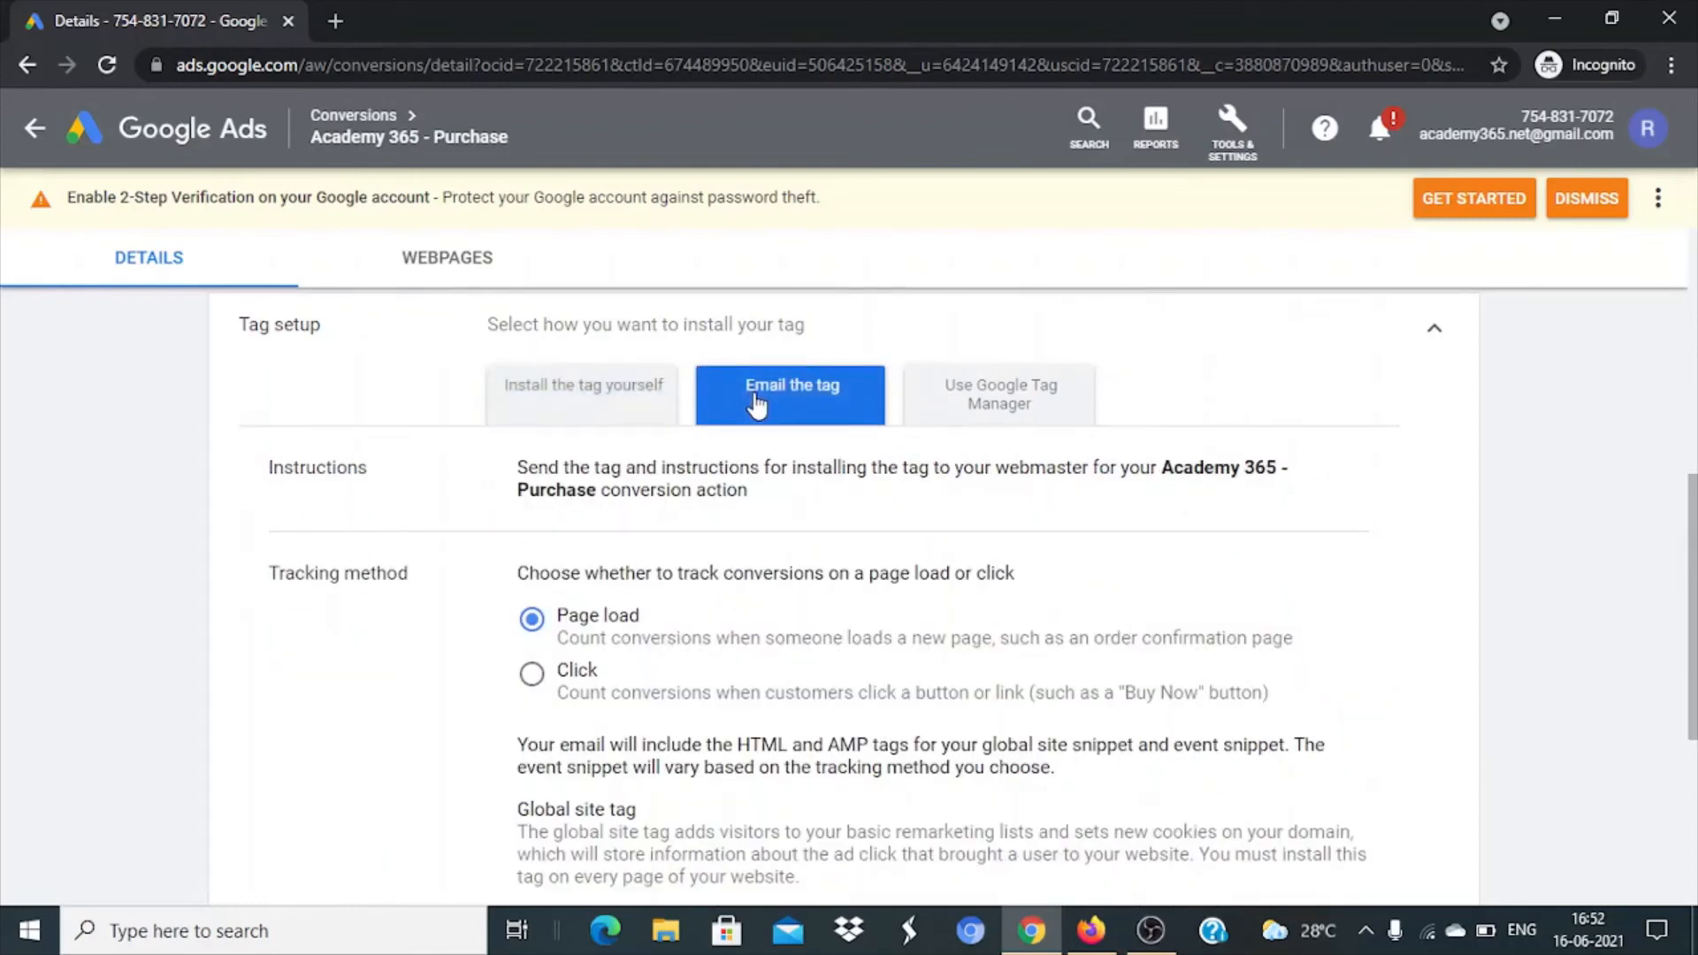
{"action": "scroll", "coordinate": [843, 650], "scroll_direction": "down", "scroll_amount": 5}
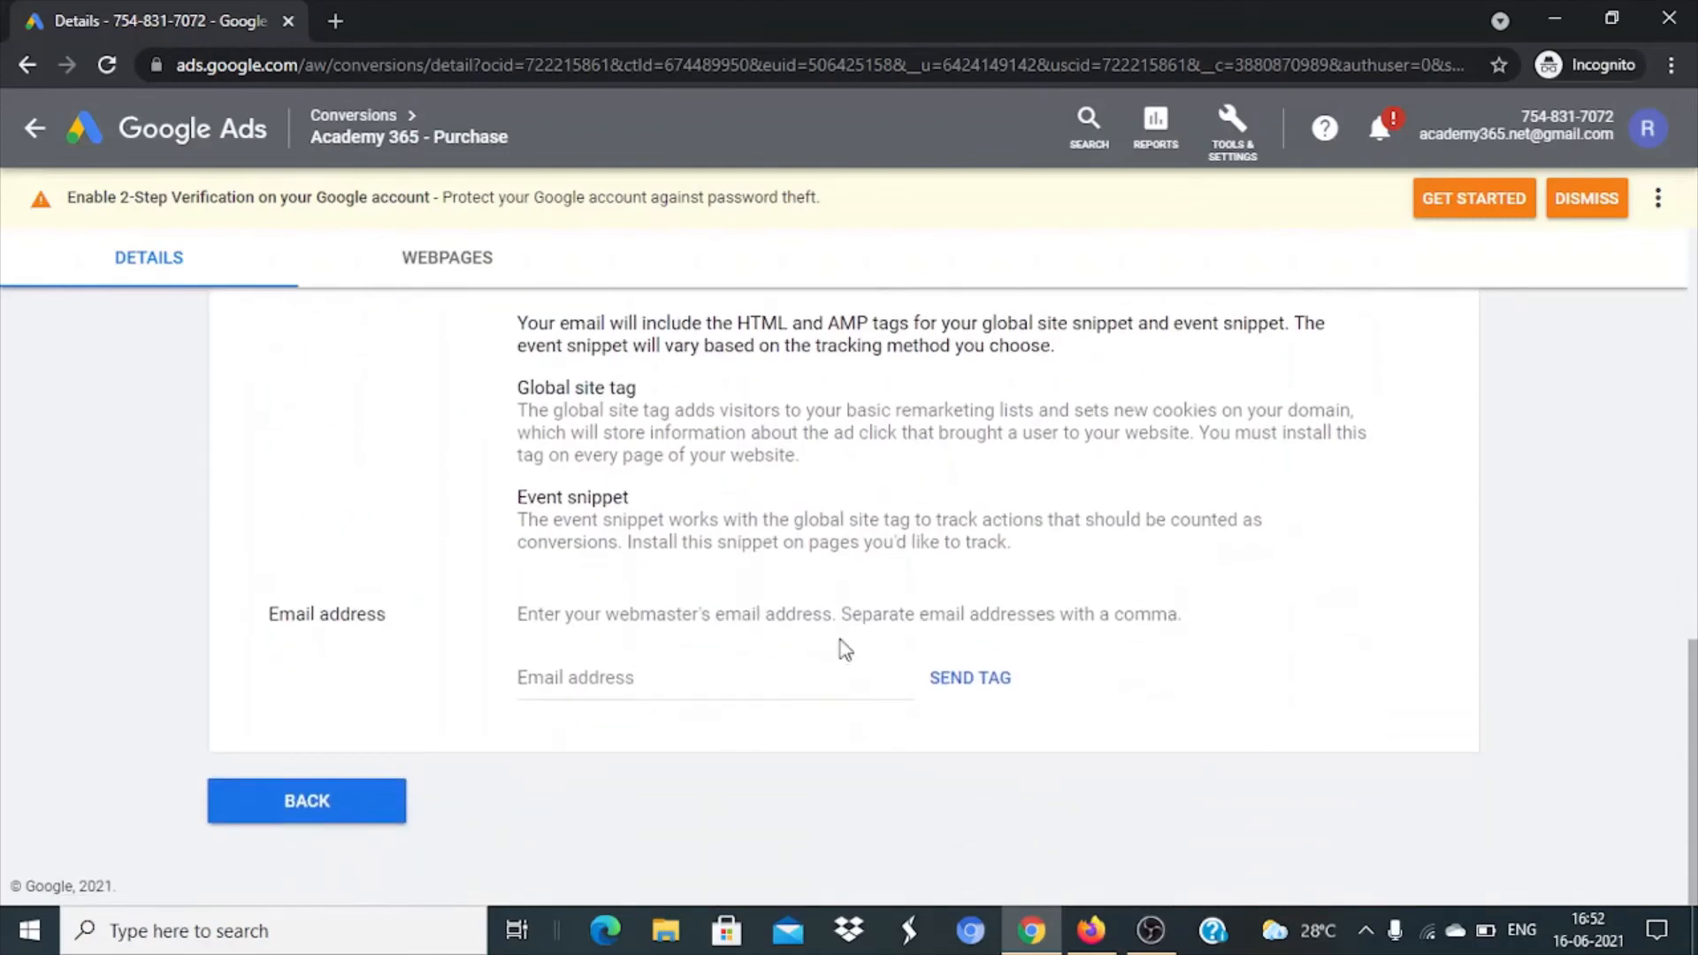
{"action": "left_click", "coordinate": [769, 684]}
{"action": "left_click", "coordinate": [1122, 610]}
{"action": "scroll", "coordinate": [962, 622], "scroll_direction": "up", "scroll_amount": 6}
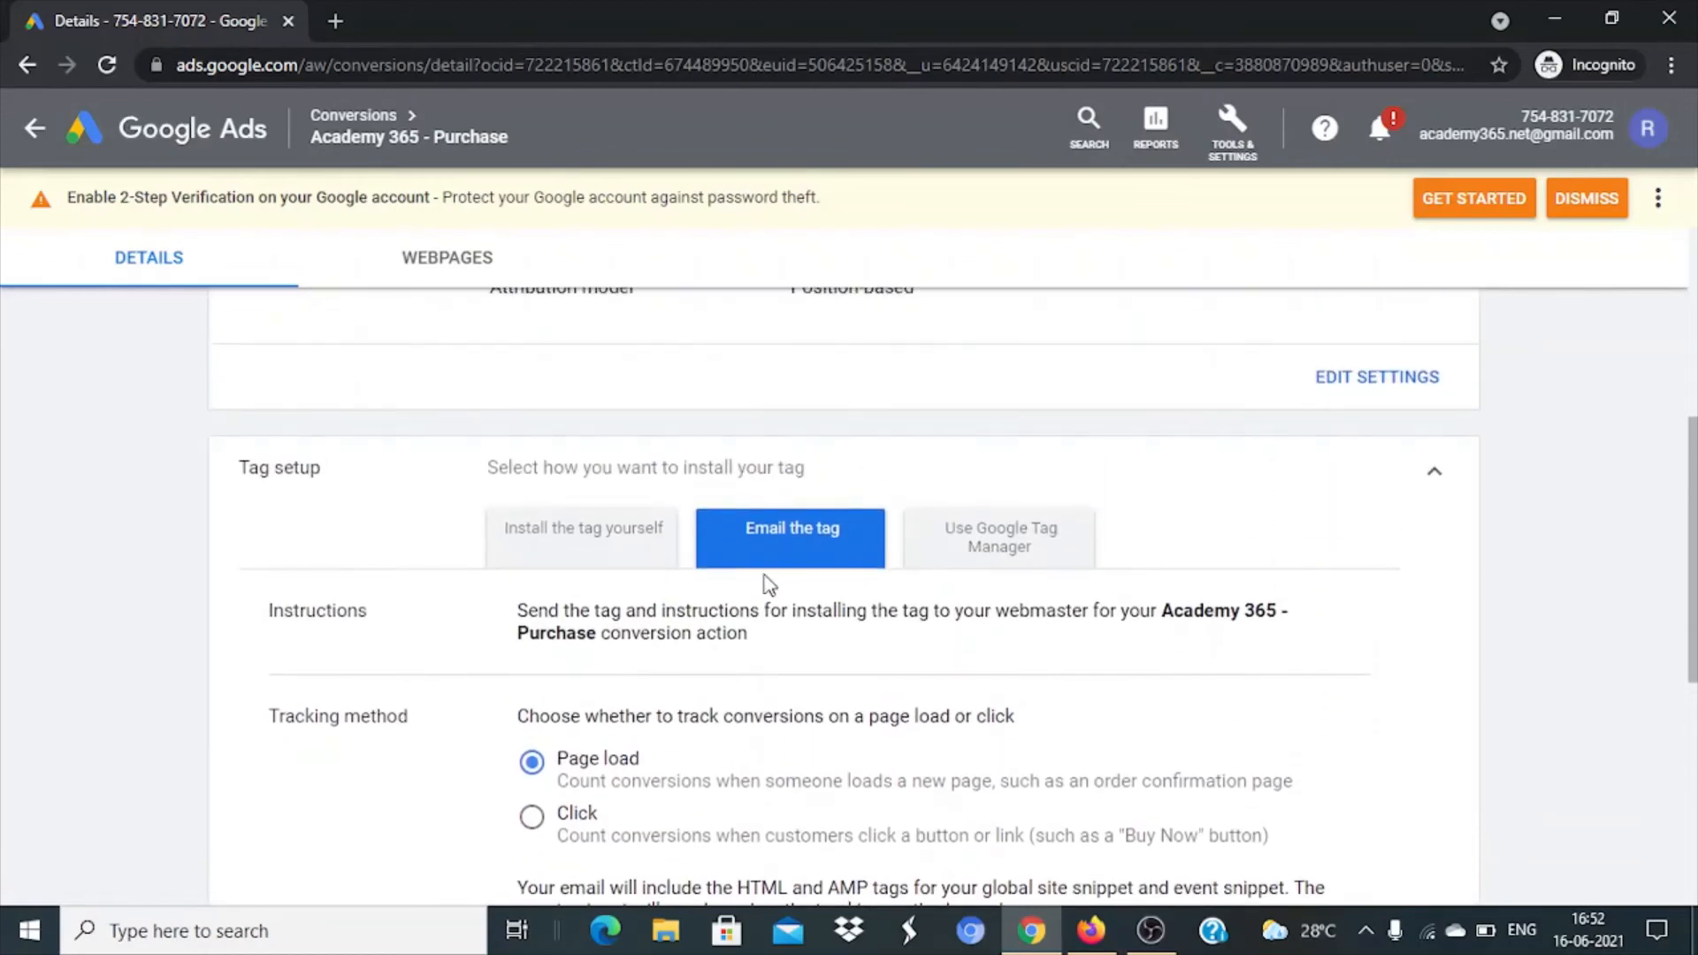
Show the Google Tag Manager setup with the conversion ID and label, and switch to the WordPress plugins page in Firefox
{"action": "left_click", "coordinate": [953, 576]}
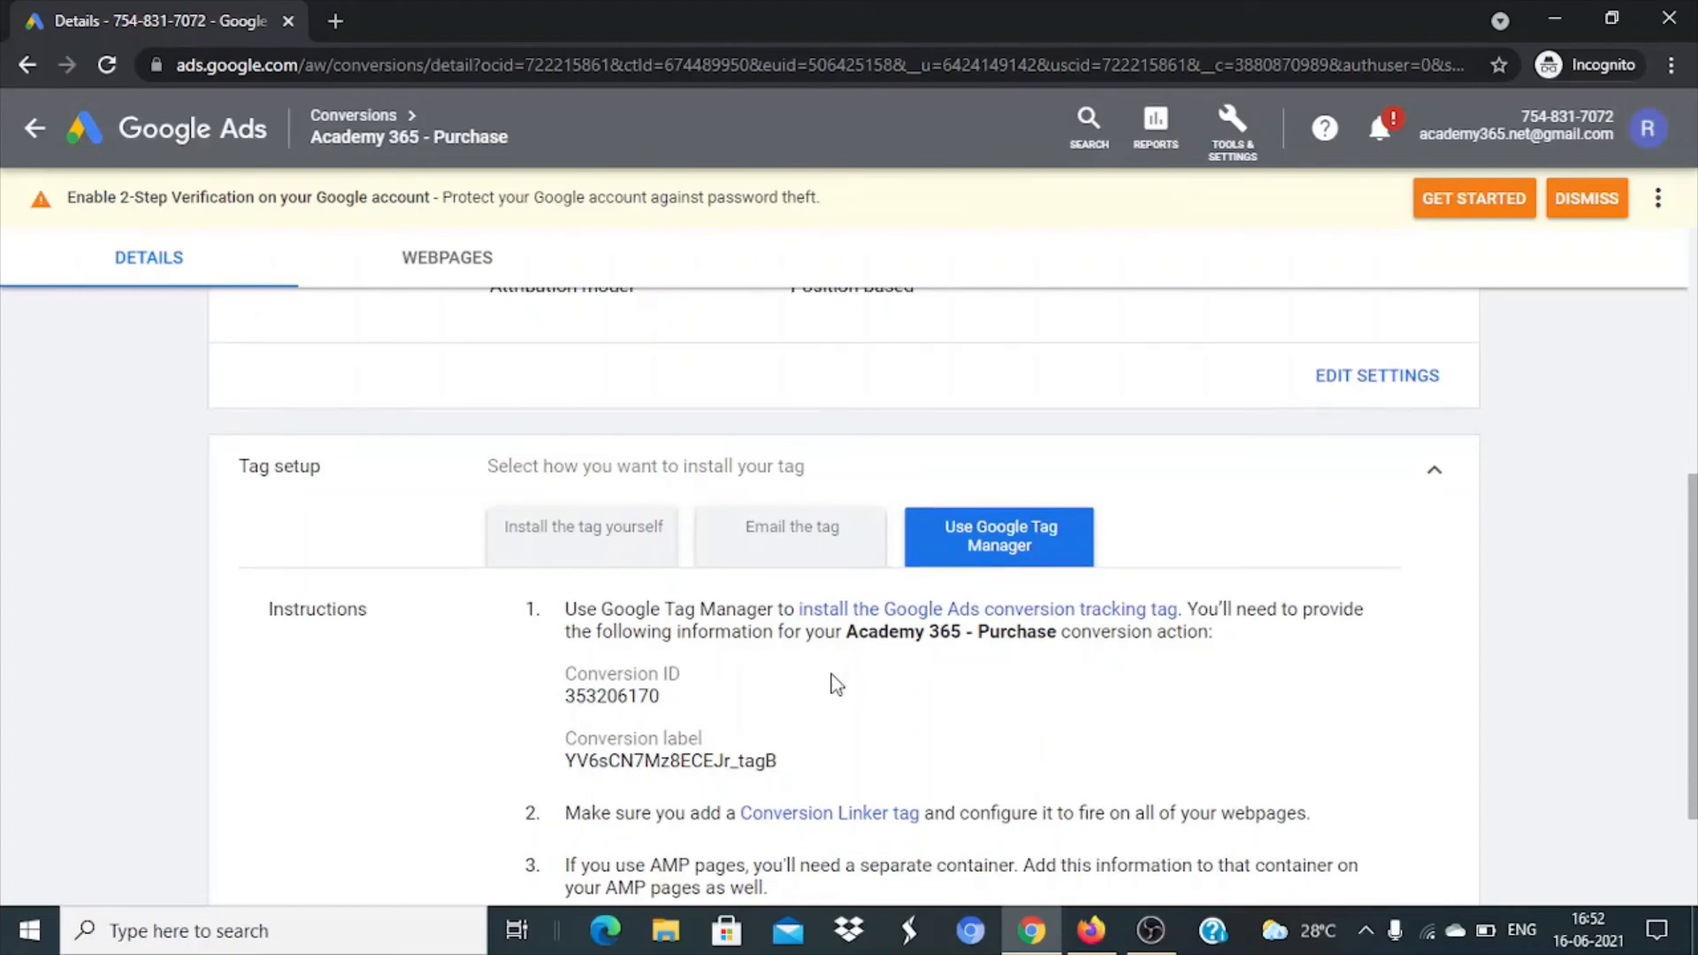
{"action": "key", "text": "alt+Tab"}
{"action": "key", "text": "alt+Tab"}
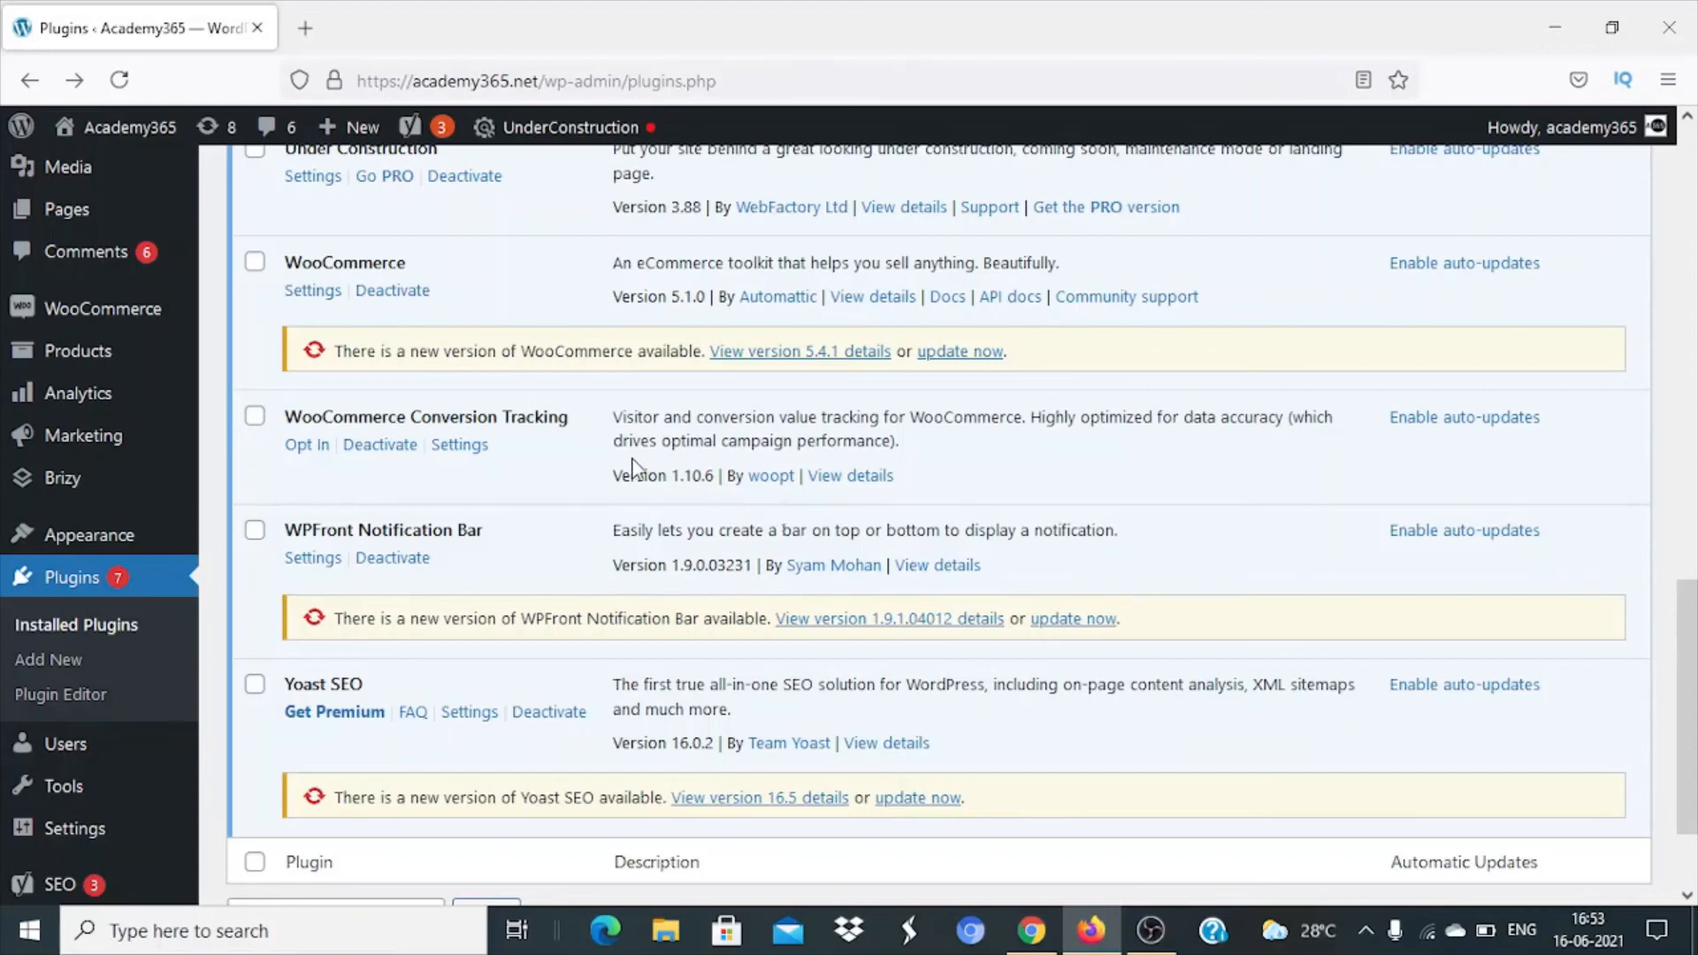
Find the WooCommerce Conversion Tracking plugin in the installed plugins and open its settings
{"action": "double_click", "coordinate": [415, 412]}
{"action": "left_click", "coordinate": [414, 412]}
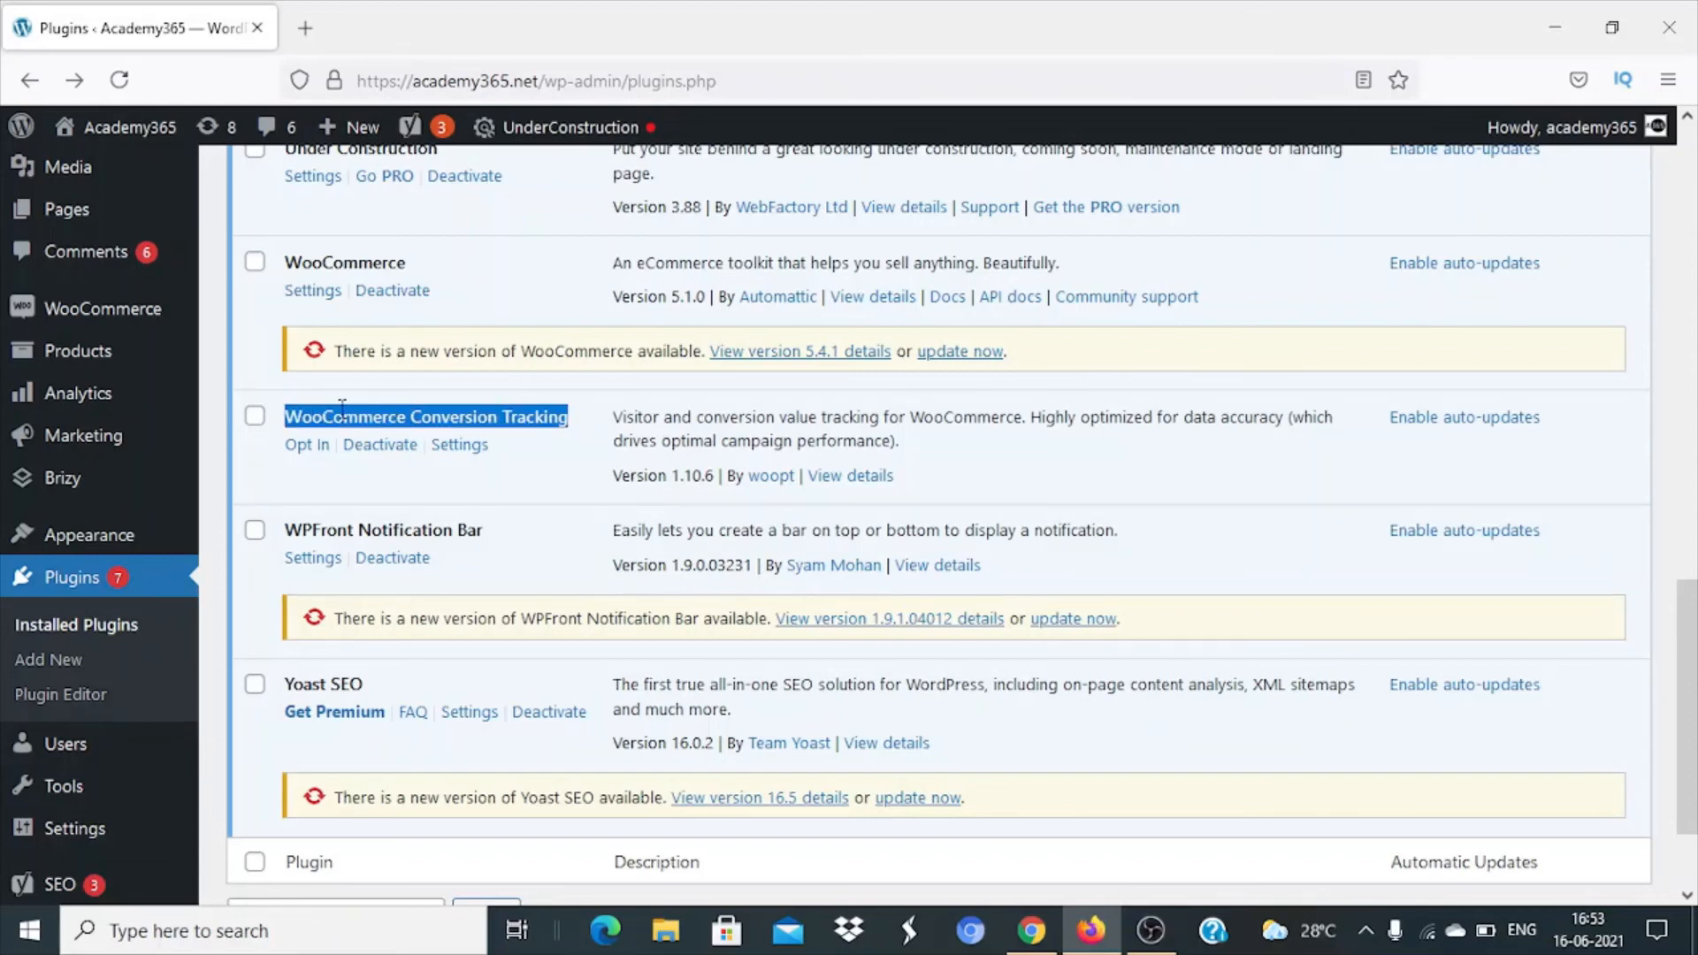
{"action": "double_click", "coordinate": [495, 412]}
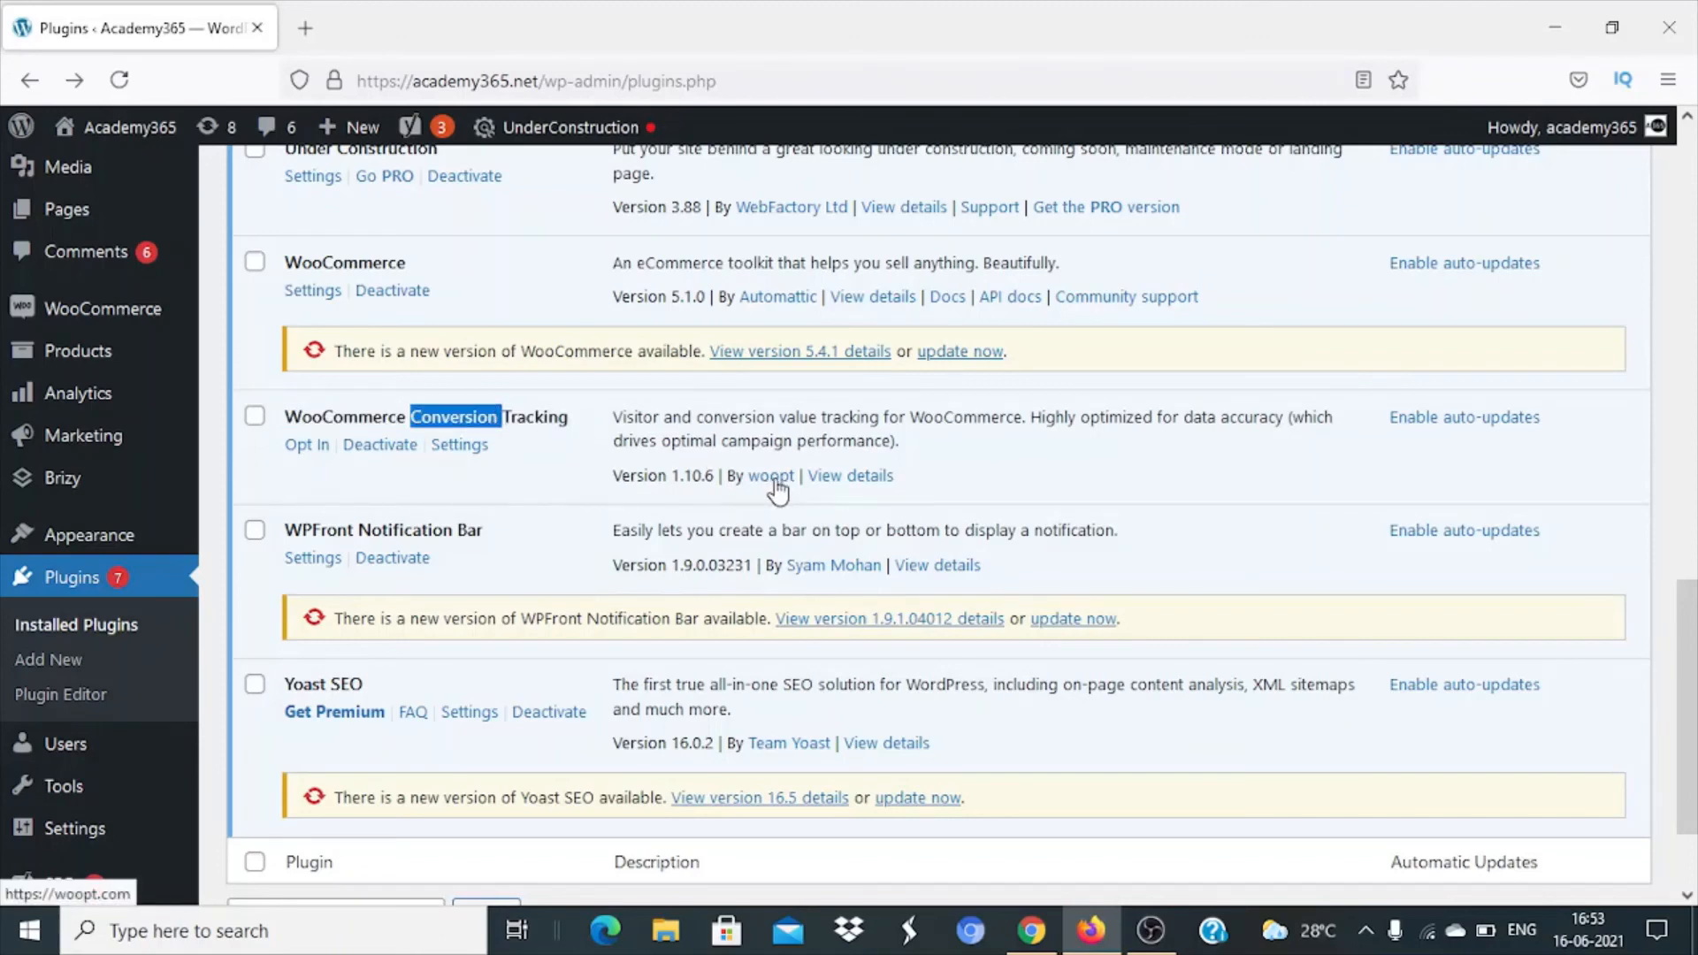
{"action": "left_click", "coordinate": [460, 445]}
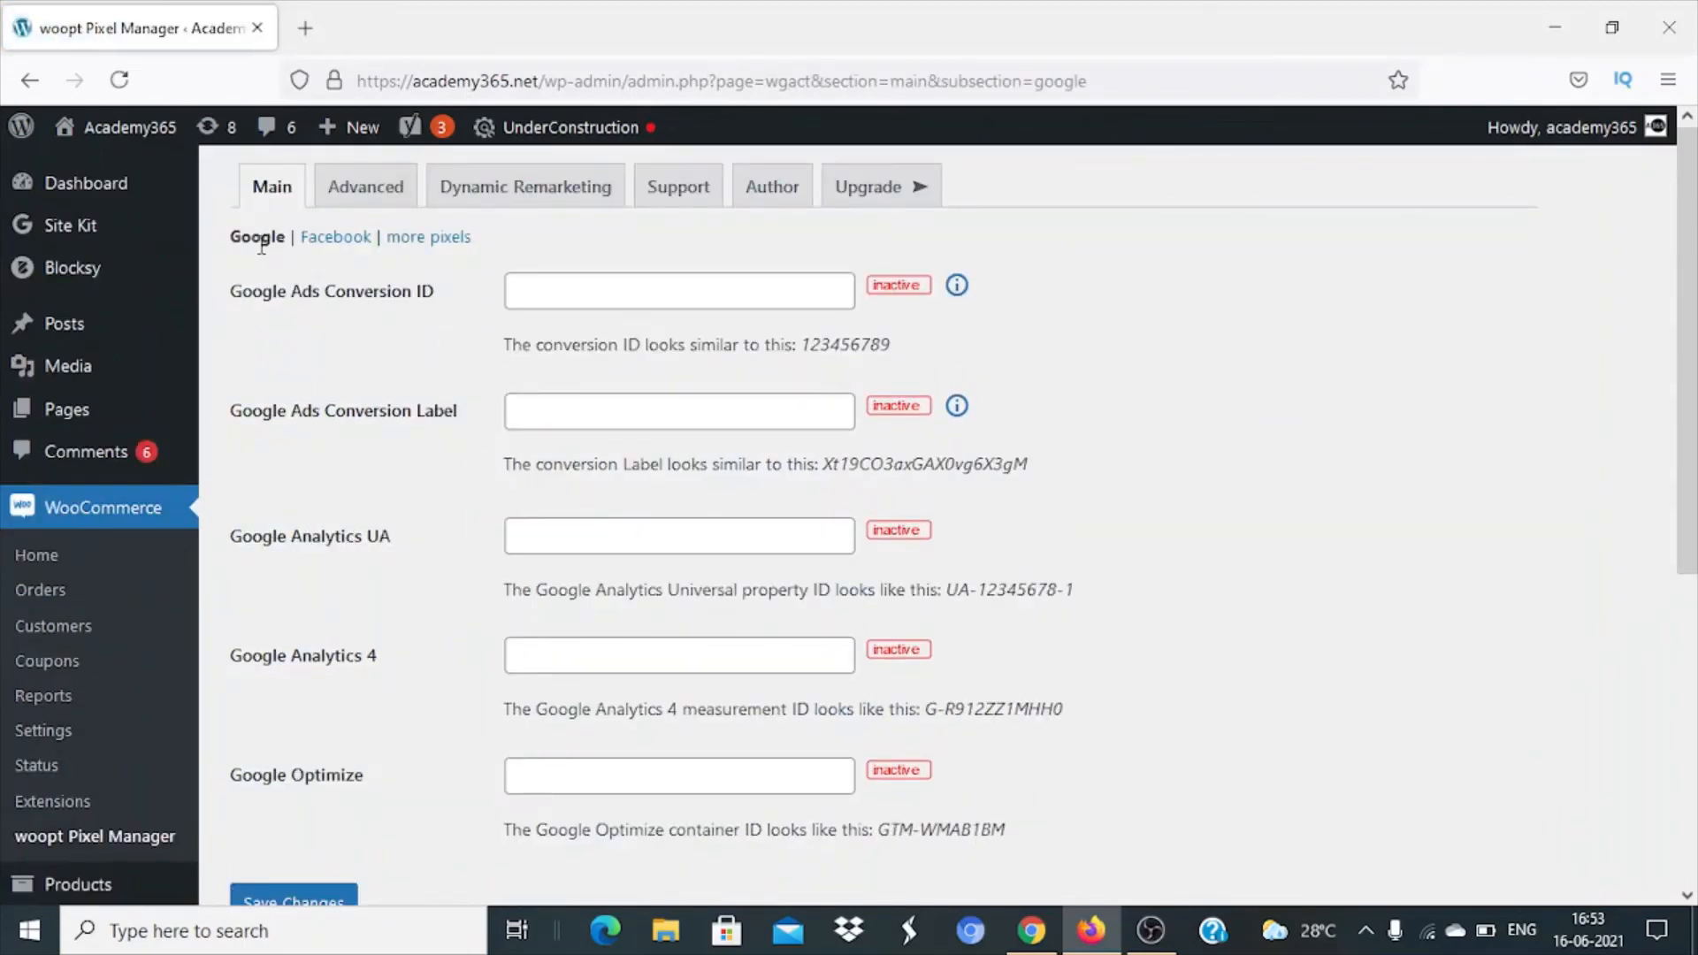
Locate the Google Ads Conversion ID and Google Ads Conversion Label fields in the plugin's Google settings
{"action": "triple_click", "coordinate": [339, 291]}
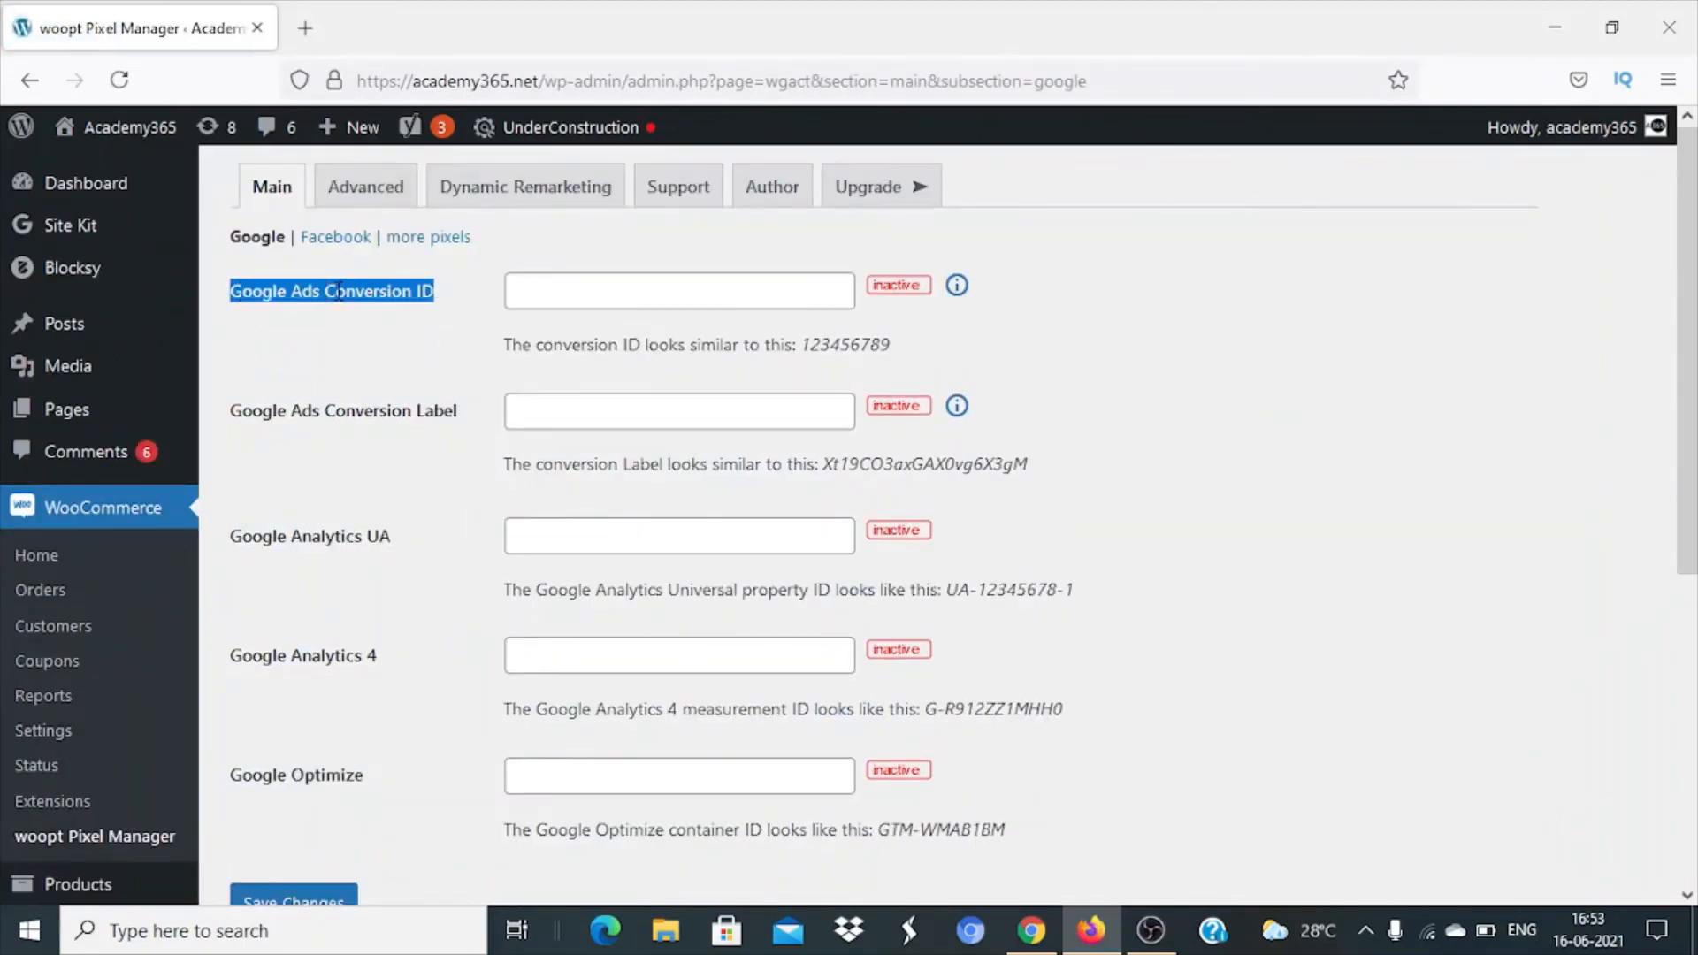
{"action": "double_click", "coordinate": [388, 410]}
{"action": "mouse_move", "coordinate": [329, 146]}
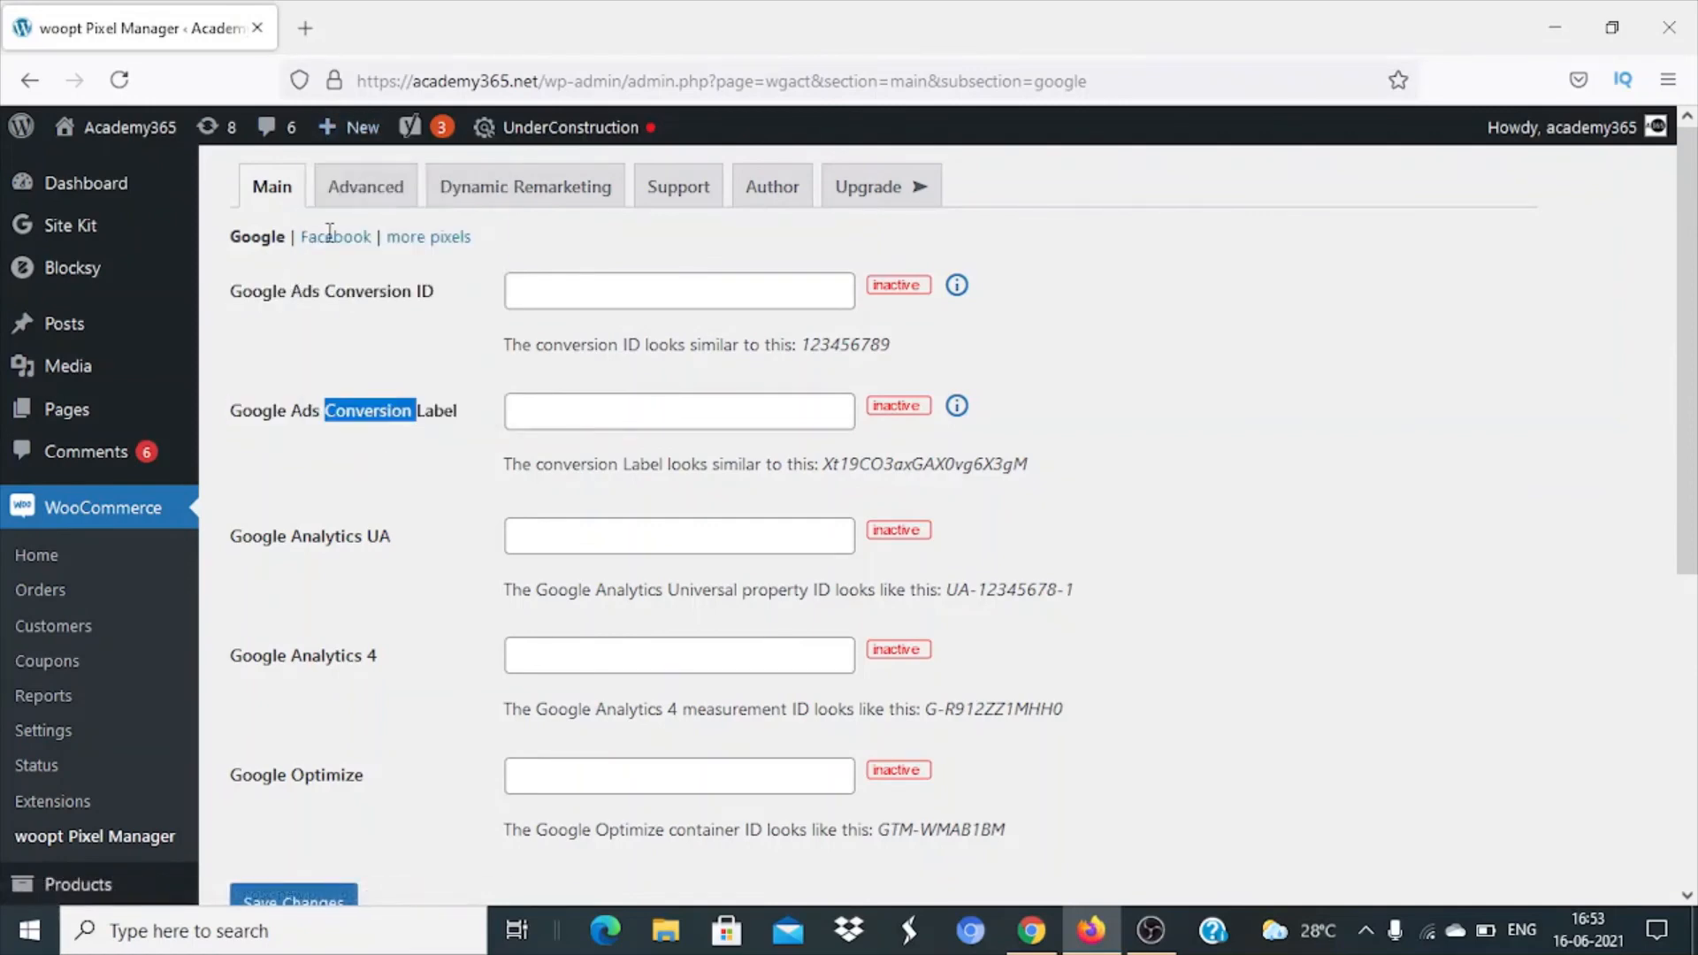
Copy the conversion ID from the Google Ads tag setup in Chrome into the plugin's Google Ads Conversion ID field in Firefox
{"action": "triple_click", "coordinate": [300, 292]}
{"action": "left_click", "coordinate": [314, 367]}
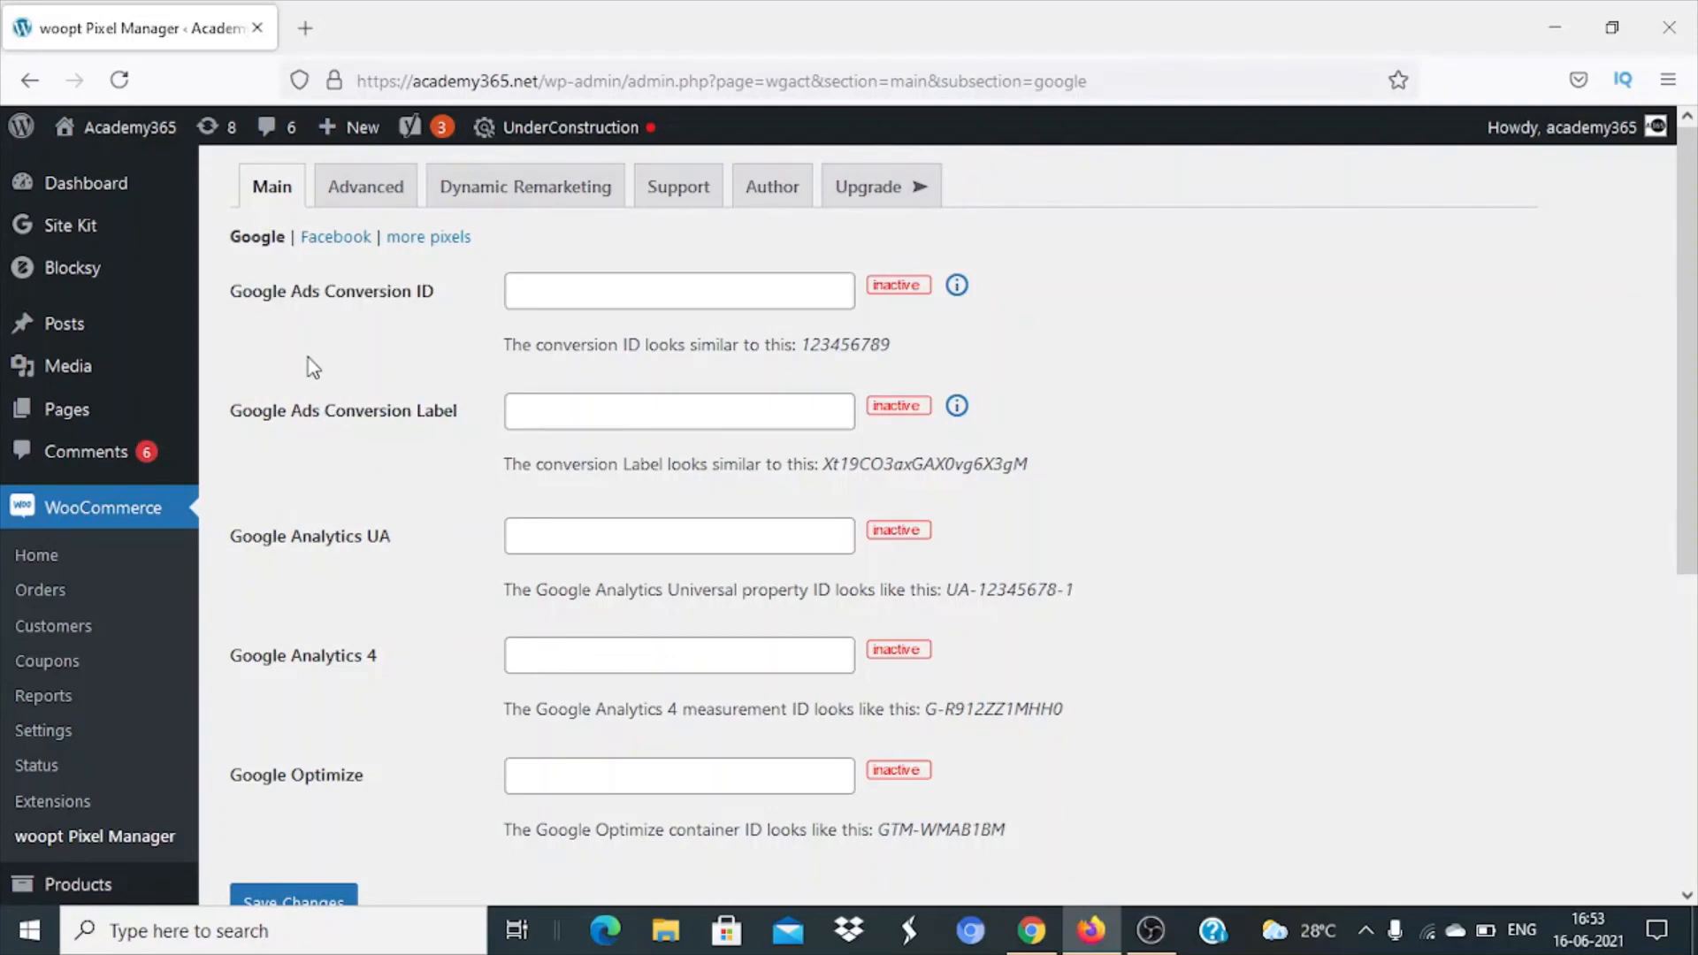
{"action": "key", "text": "alt+Tab"}
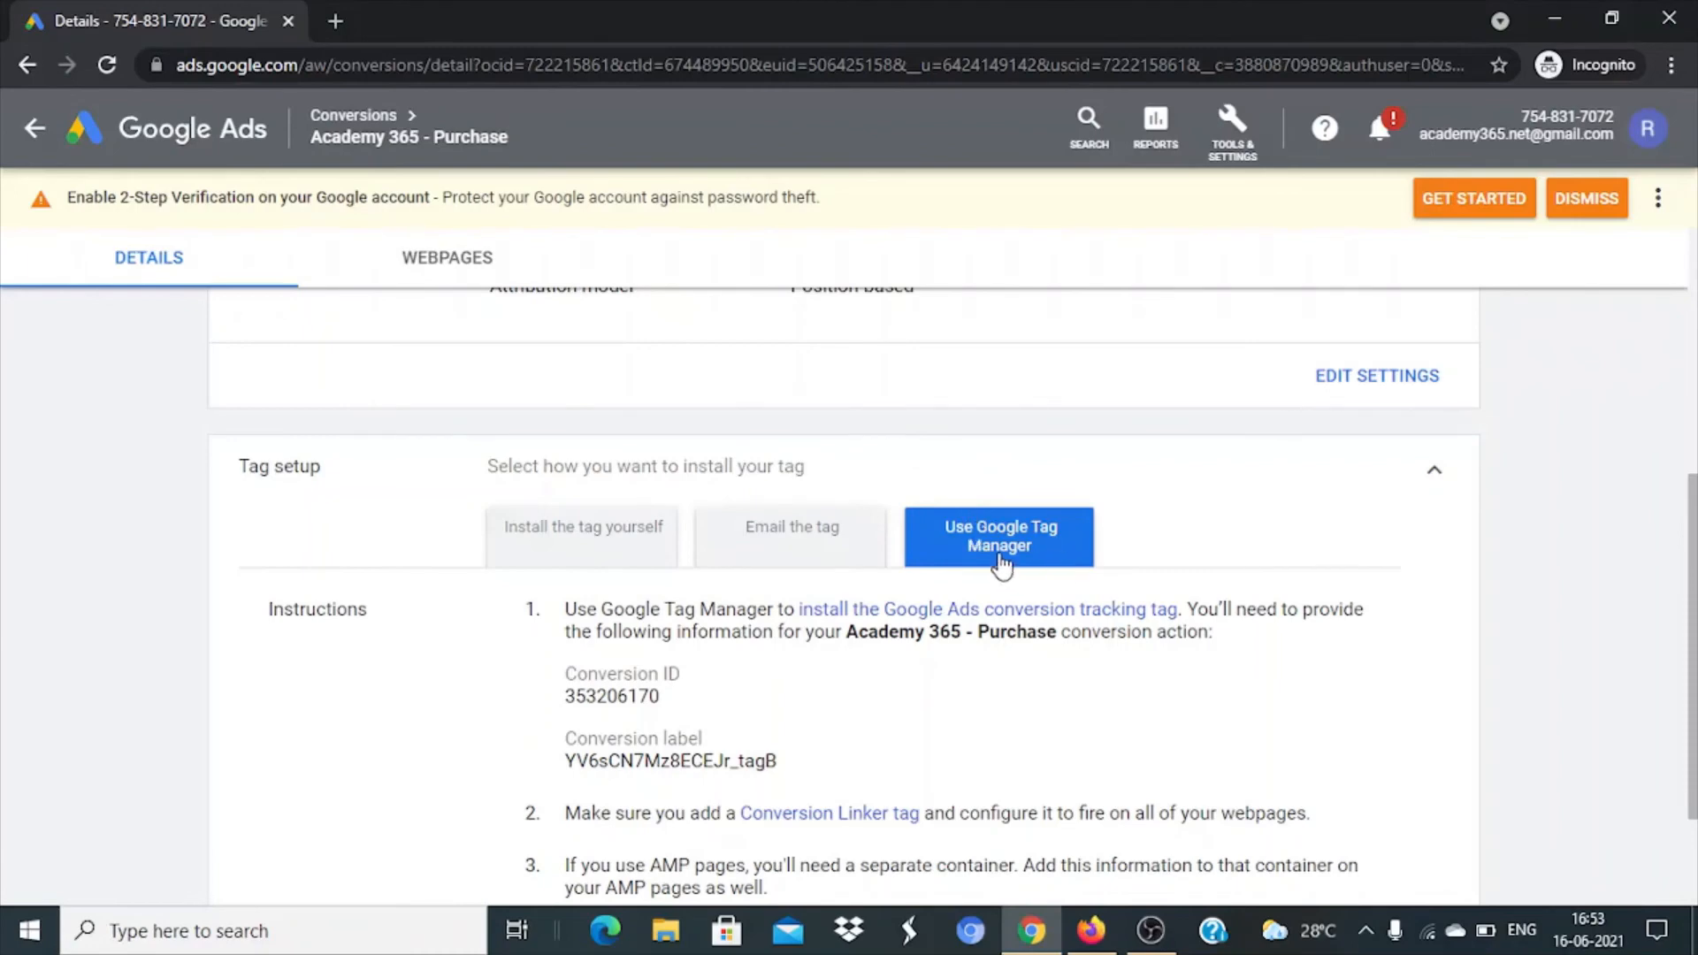
{"action": "double_click", "coordinate": [591, 695]}
{"action": "right_click", "coordinate": [593, 699]}
{"action": "left_click", "coordinate": [637, 717]}
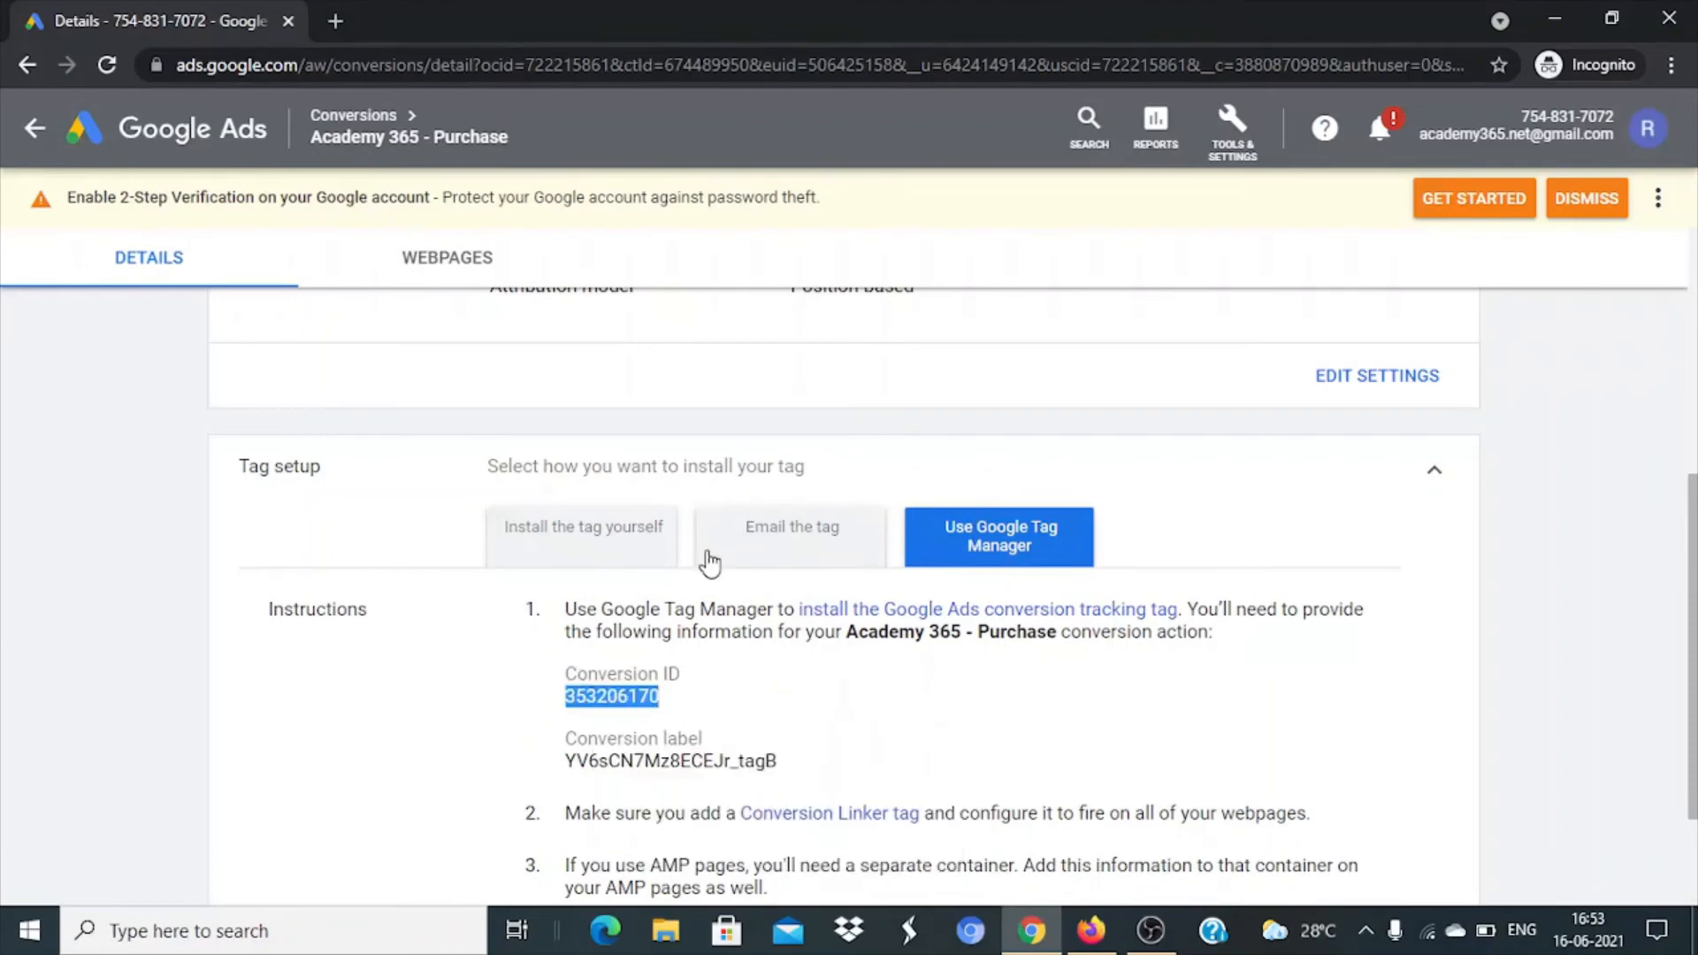
{"action": "key", "text": "alt+Tab"}
{"action": "left_click", "coordinate": [705, 301]}
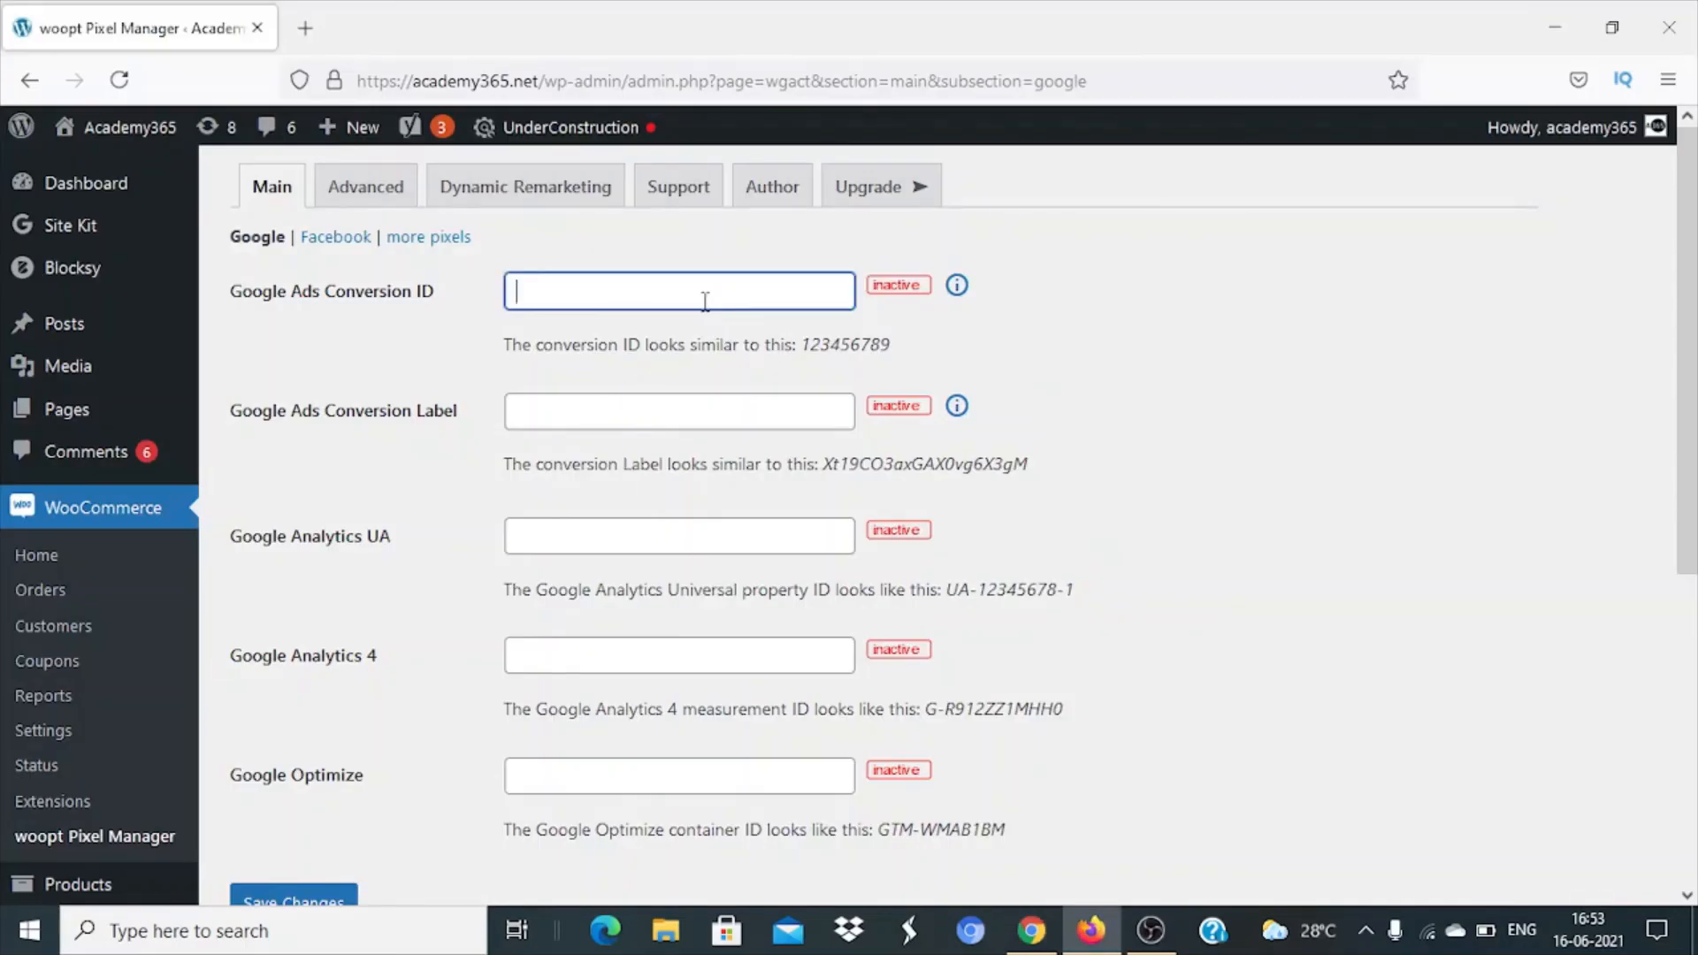
{"action": "key", "text": "ctrl+v"}
{"action": "key", "text": "Tab"}
Copy the conversion label from Google Ads in Chrome into the plugin's Google Ads Conversion Label field in Firefox
{"action": "key", "text": "alt+Tab"}
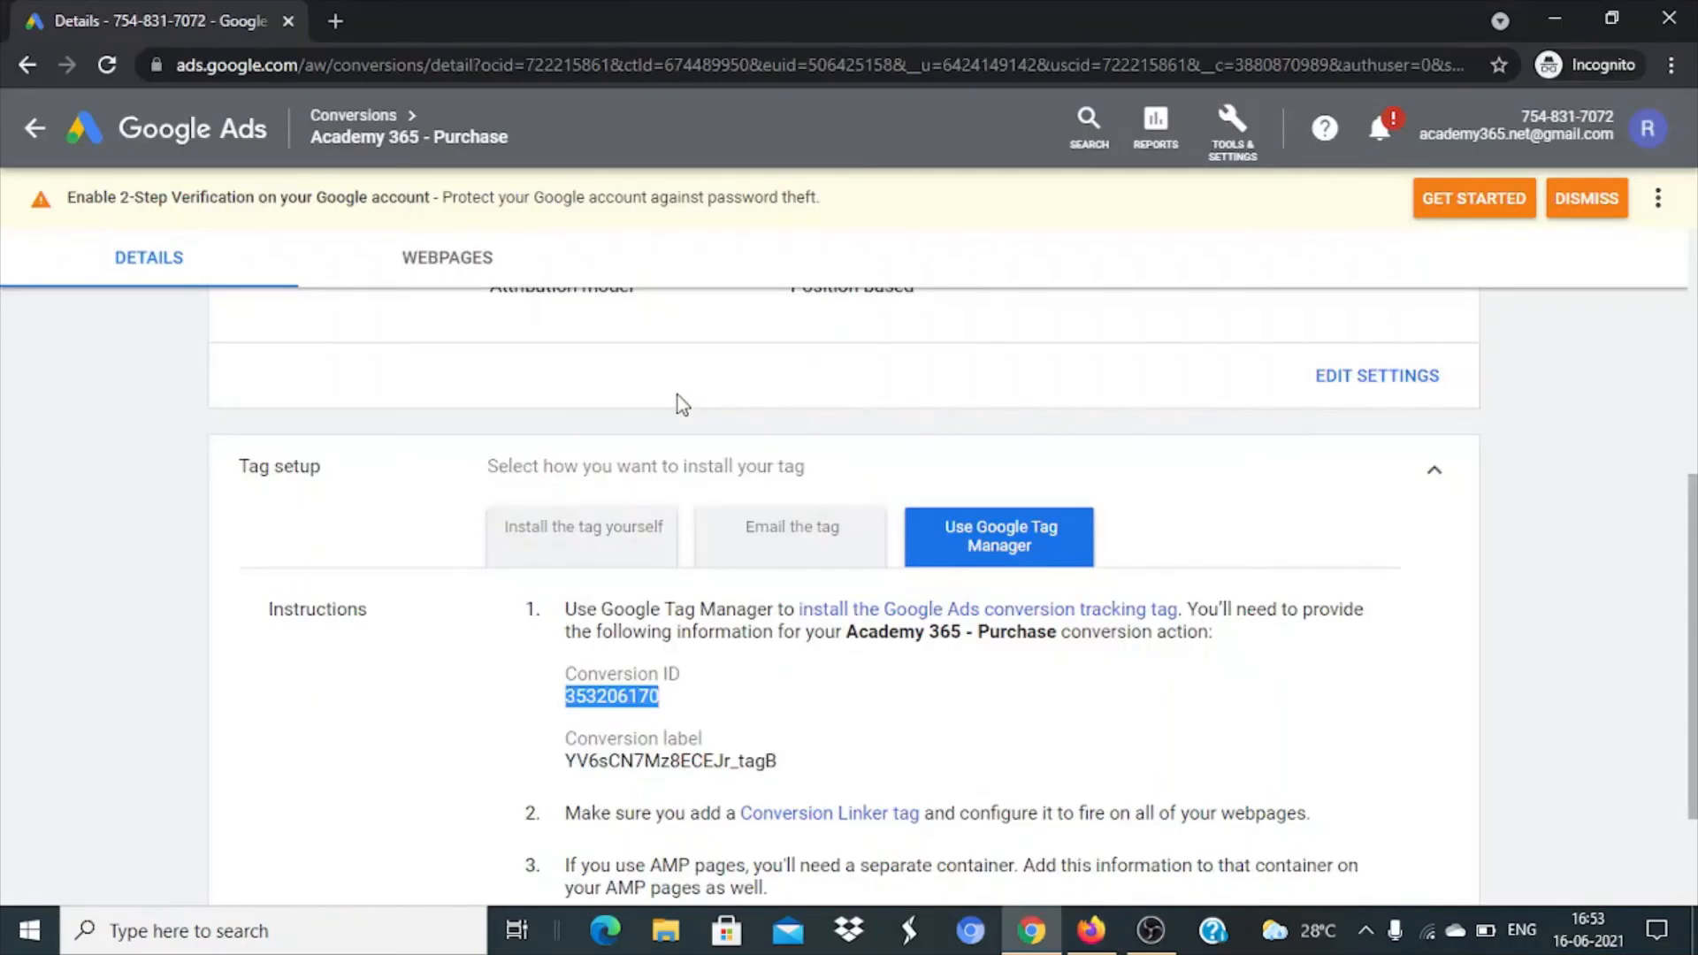
{"action": "double_click", "coordinate": [674, 759]}
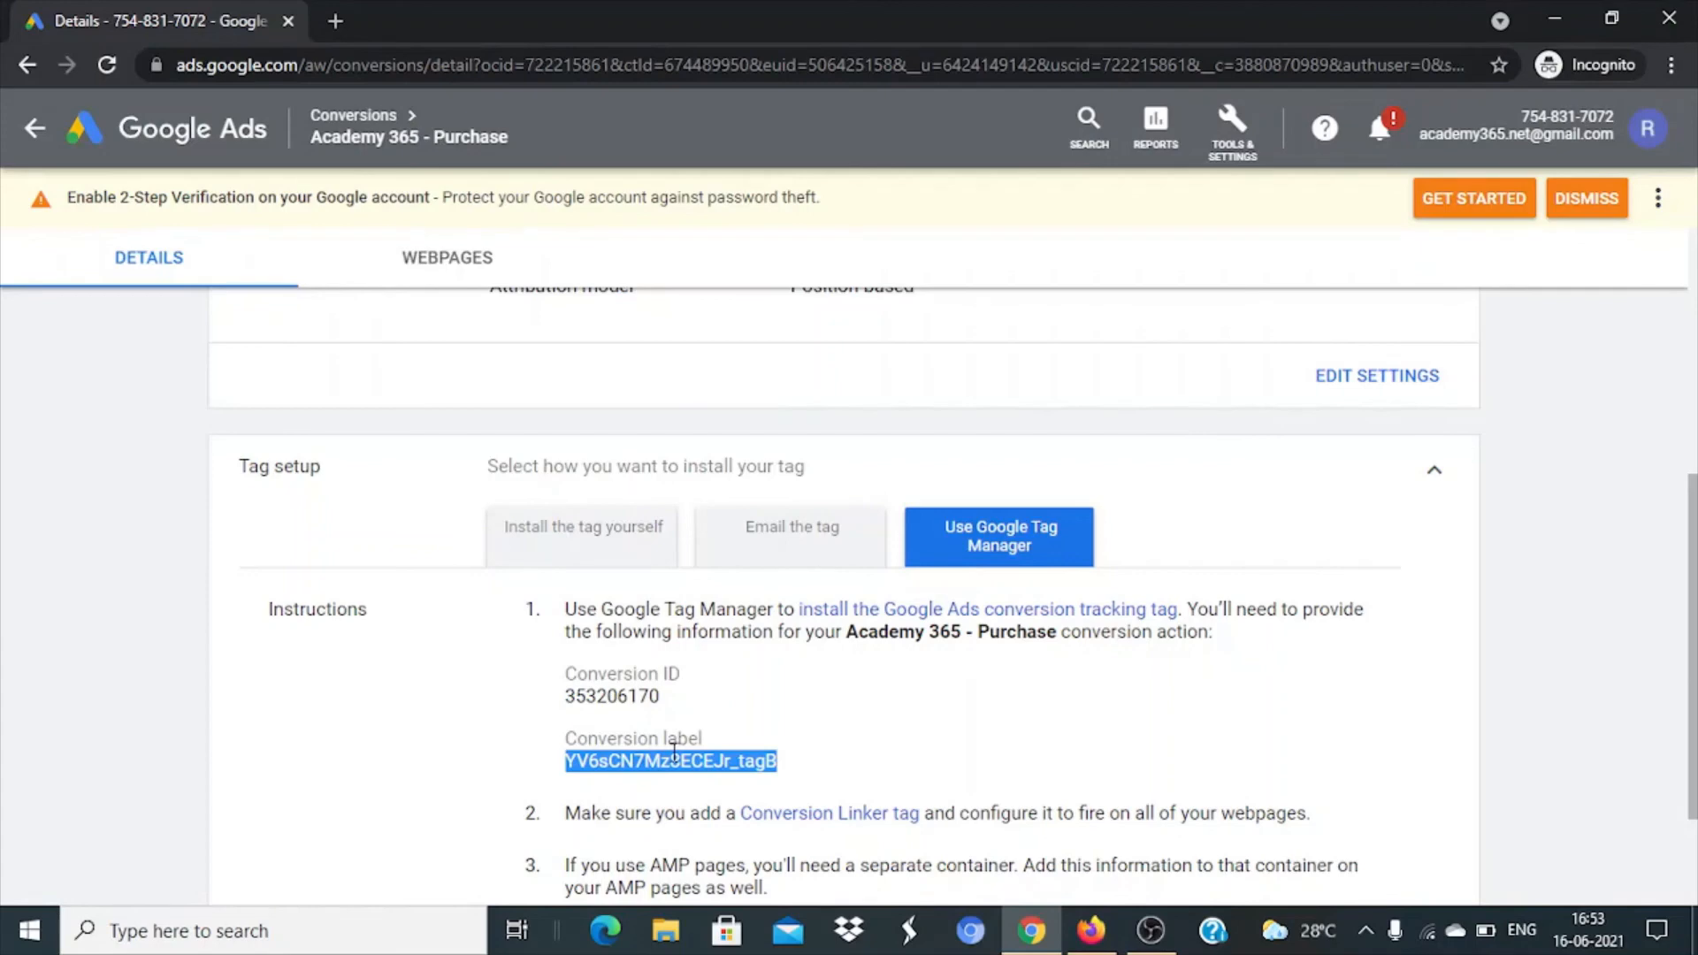
{"action": "key", "text": "alt+Tab"}
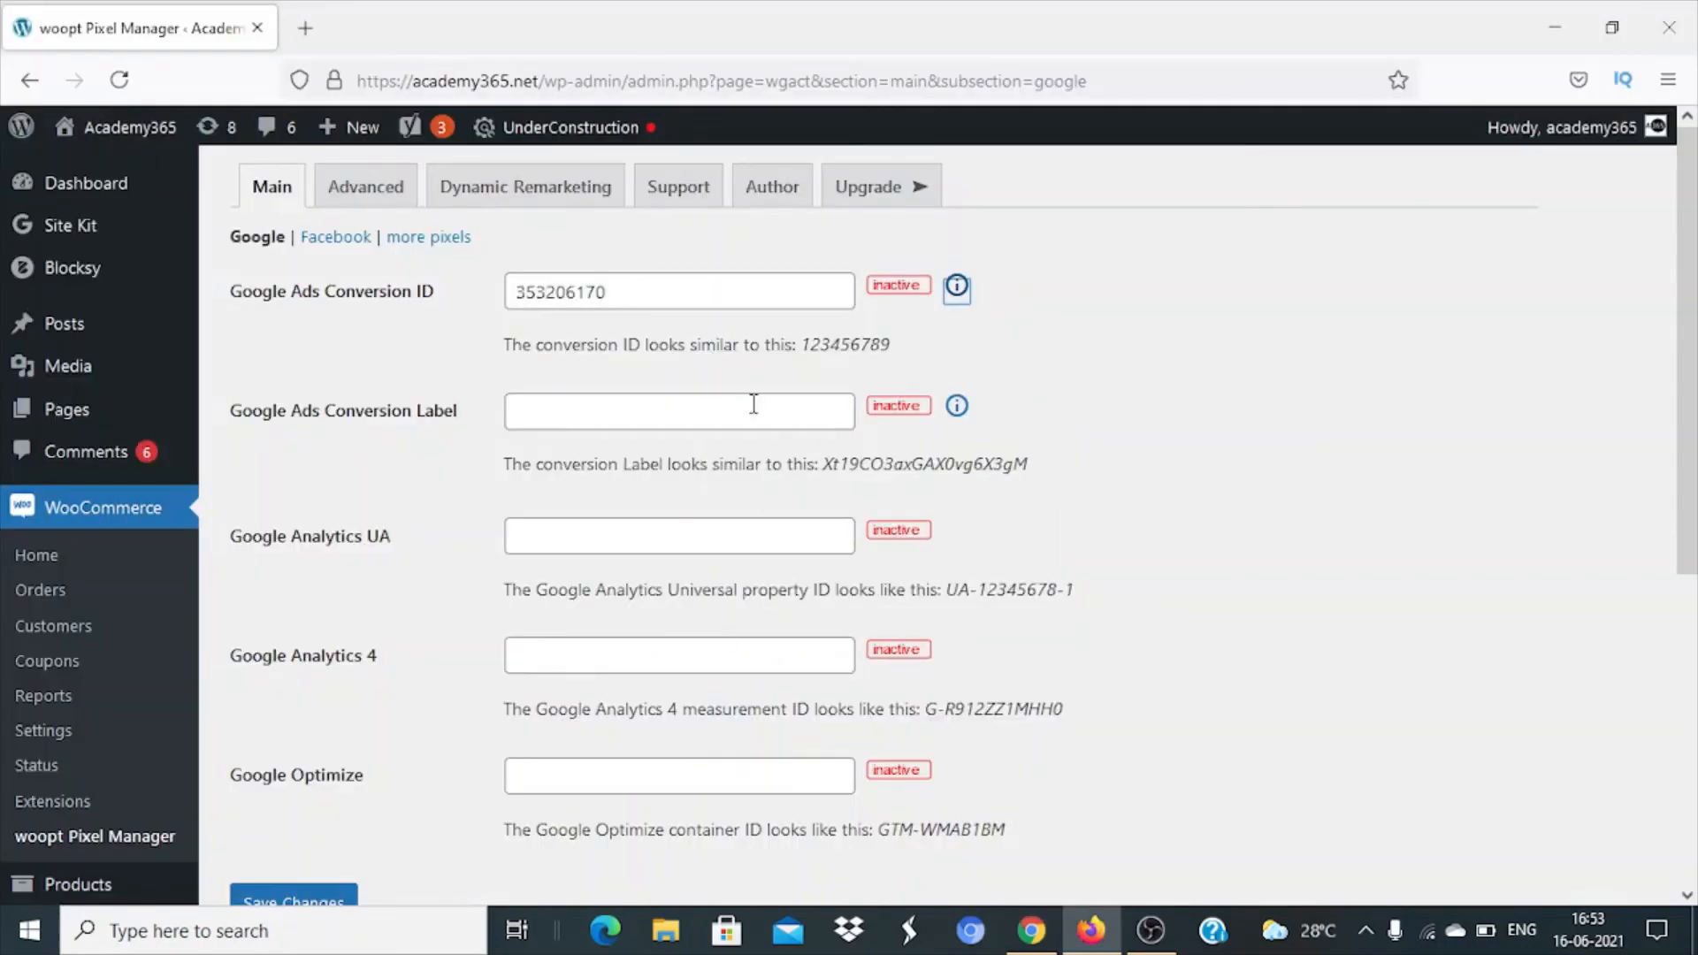
{"action": "left_click", "coordinate": [752, 404]}
{"action": "key", "text": "ctrl+v"}
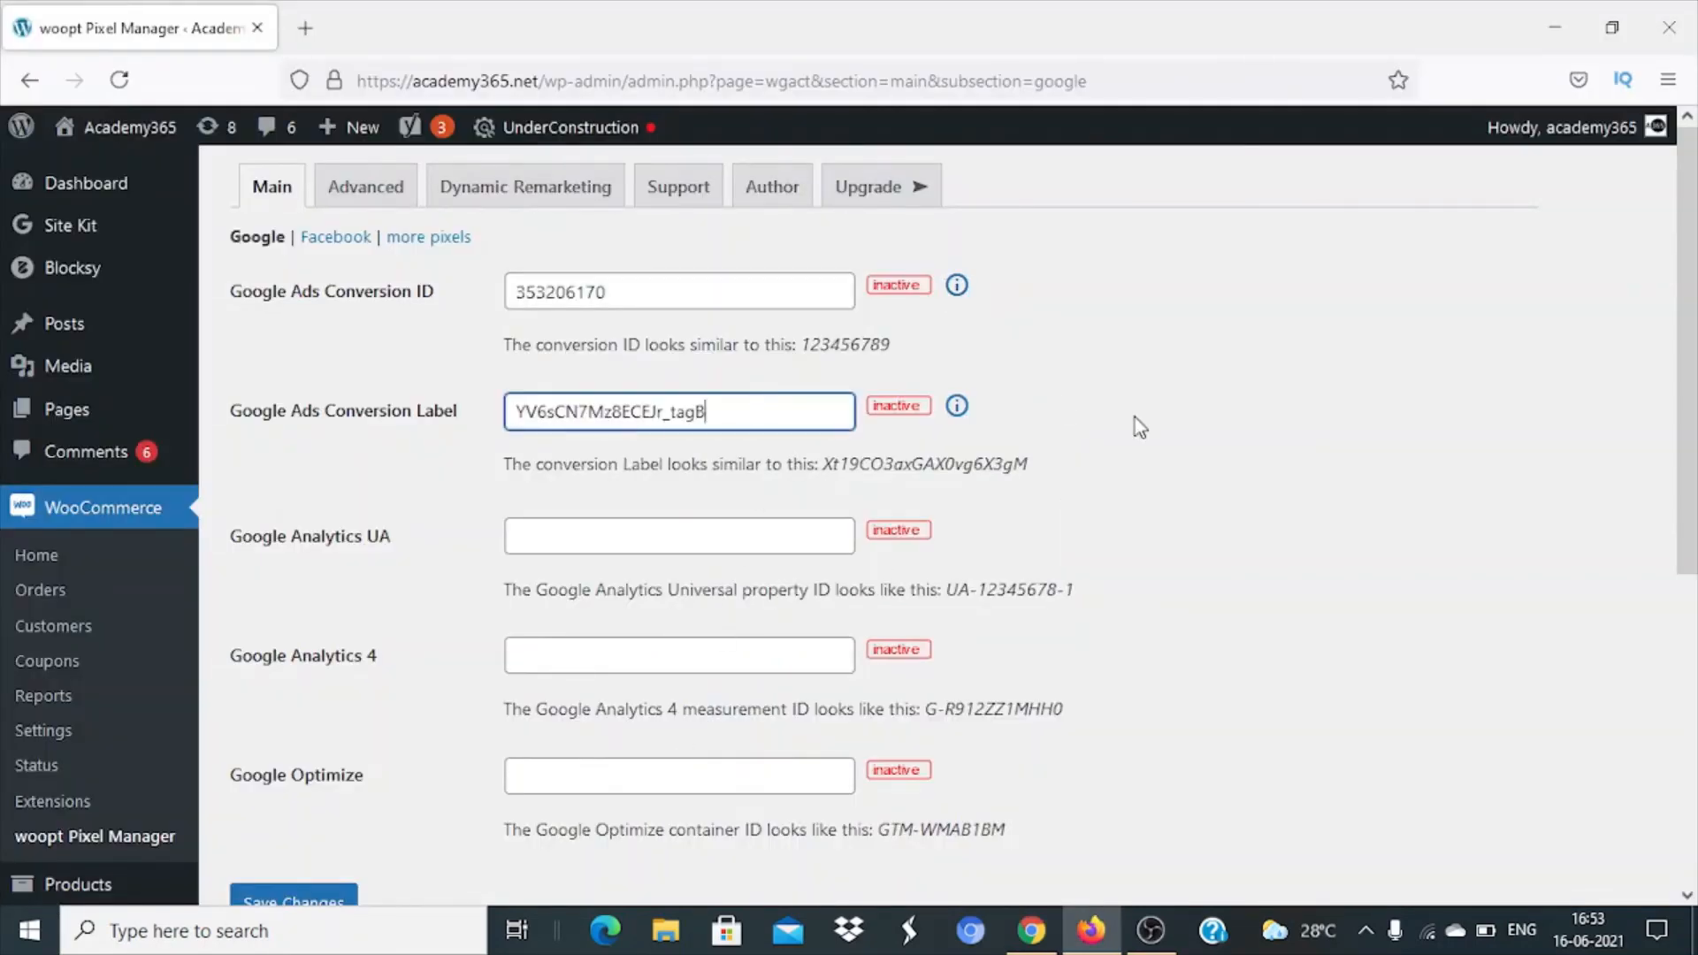
{"action": "left_click", "coordinate": [1134, 417]}
Save the plugin's Google settings and check the Google Ads Conversion ID and Conversion Label entries
{"action": "scroll", "coordinate": [1134, 418], "scroll_direction": "down", "scroll_amount": 3}
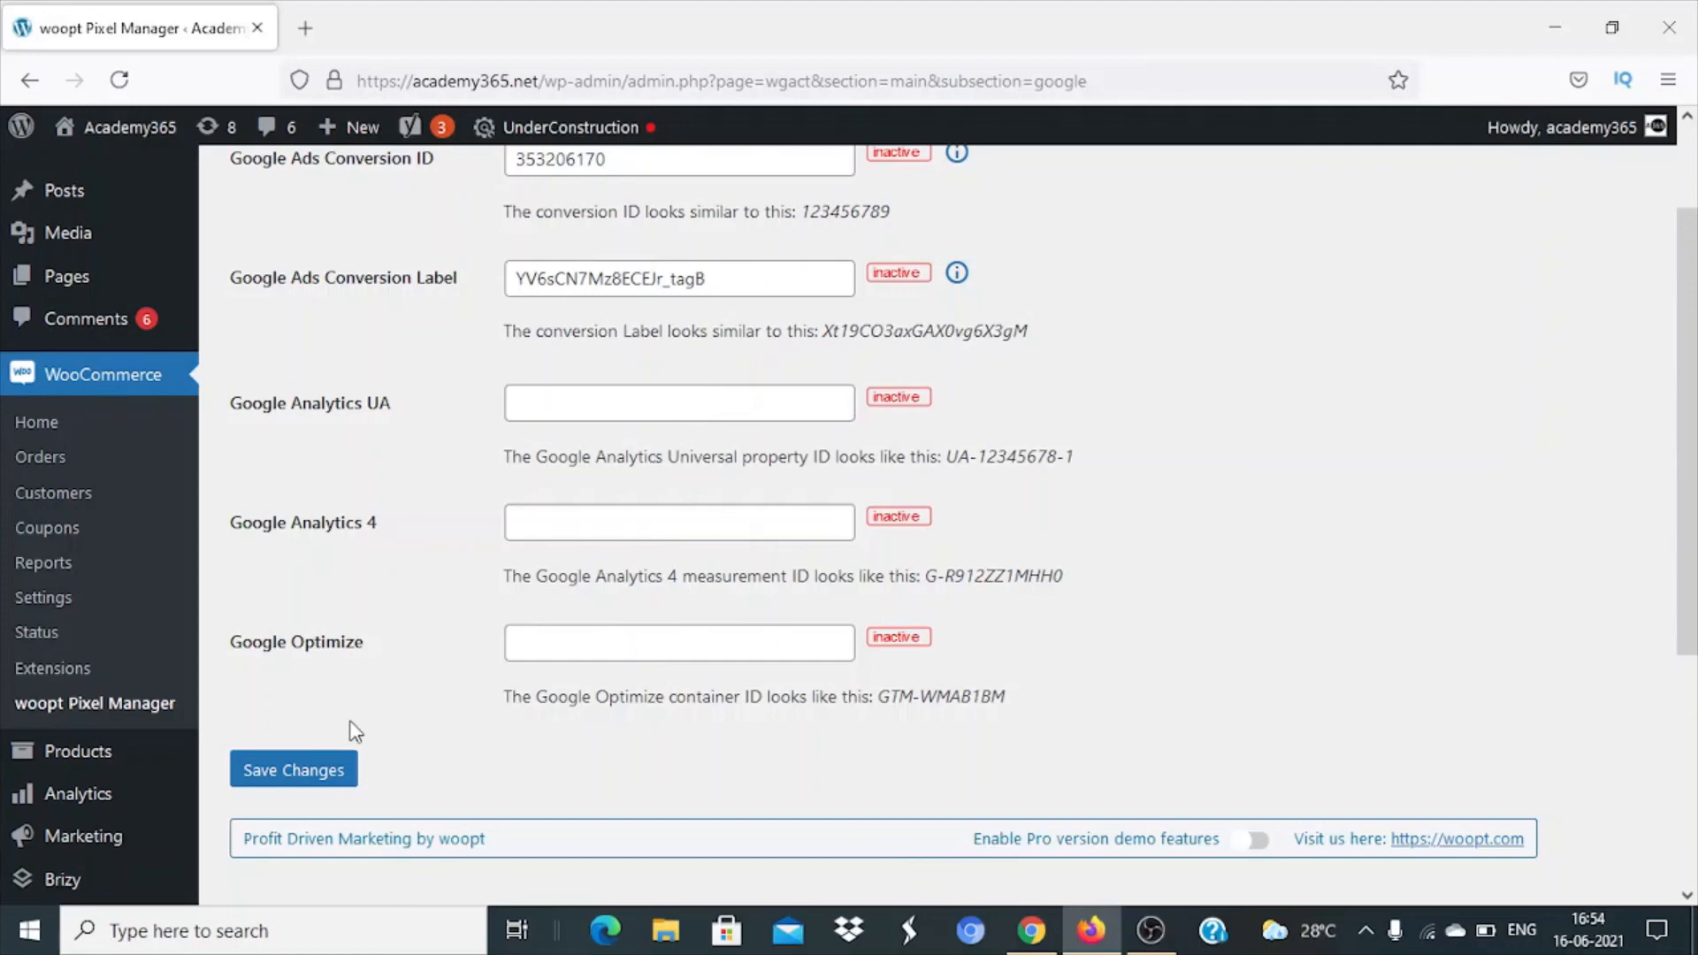
{"action": "left_click", "coordinate": [274, 779]}
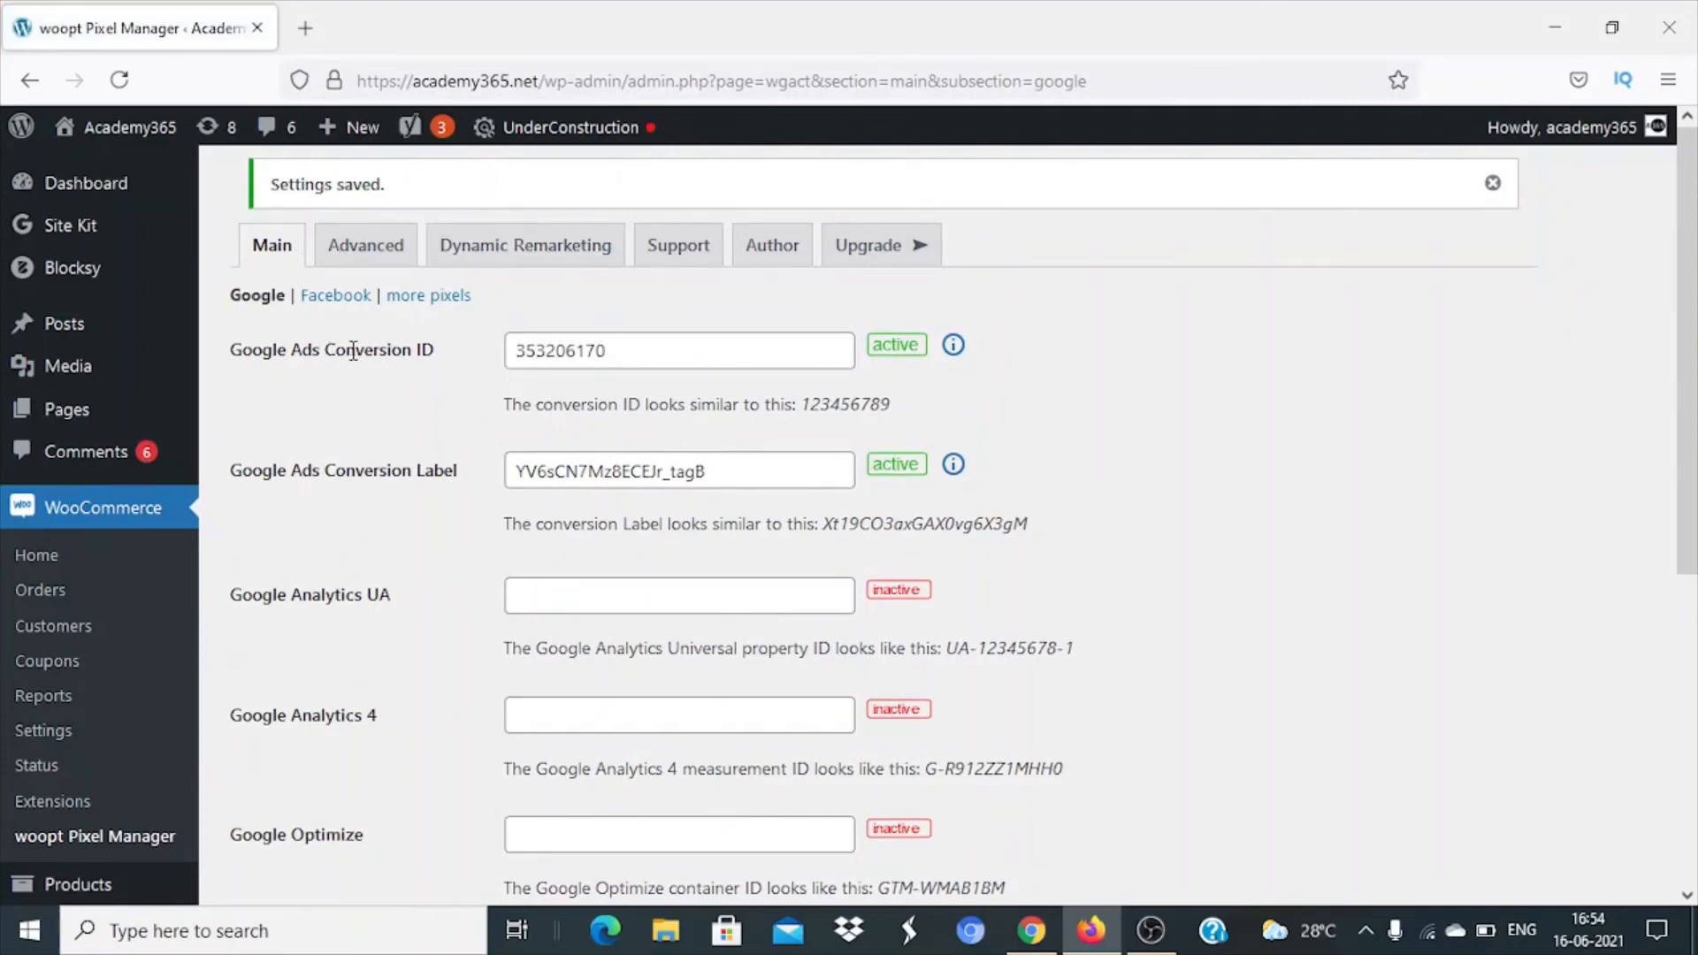
{"action": "double_click", "coordinate": [353, 350]}
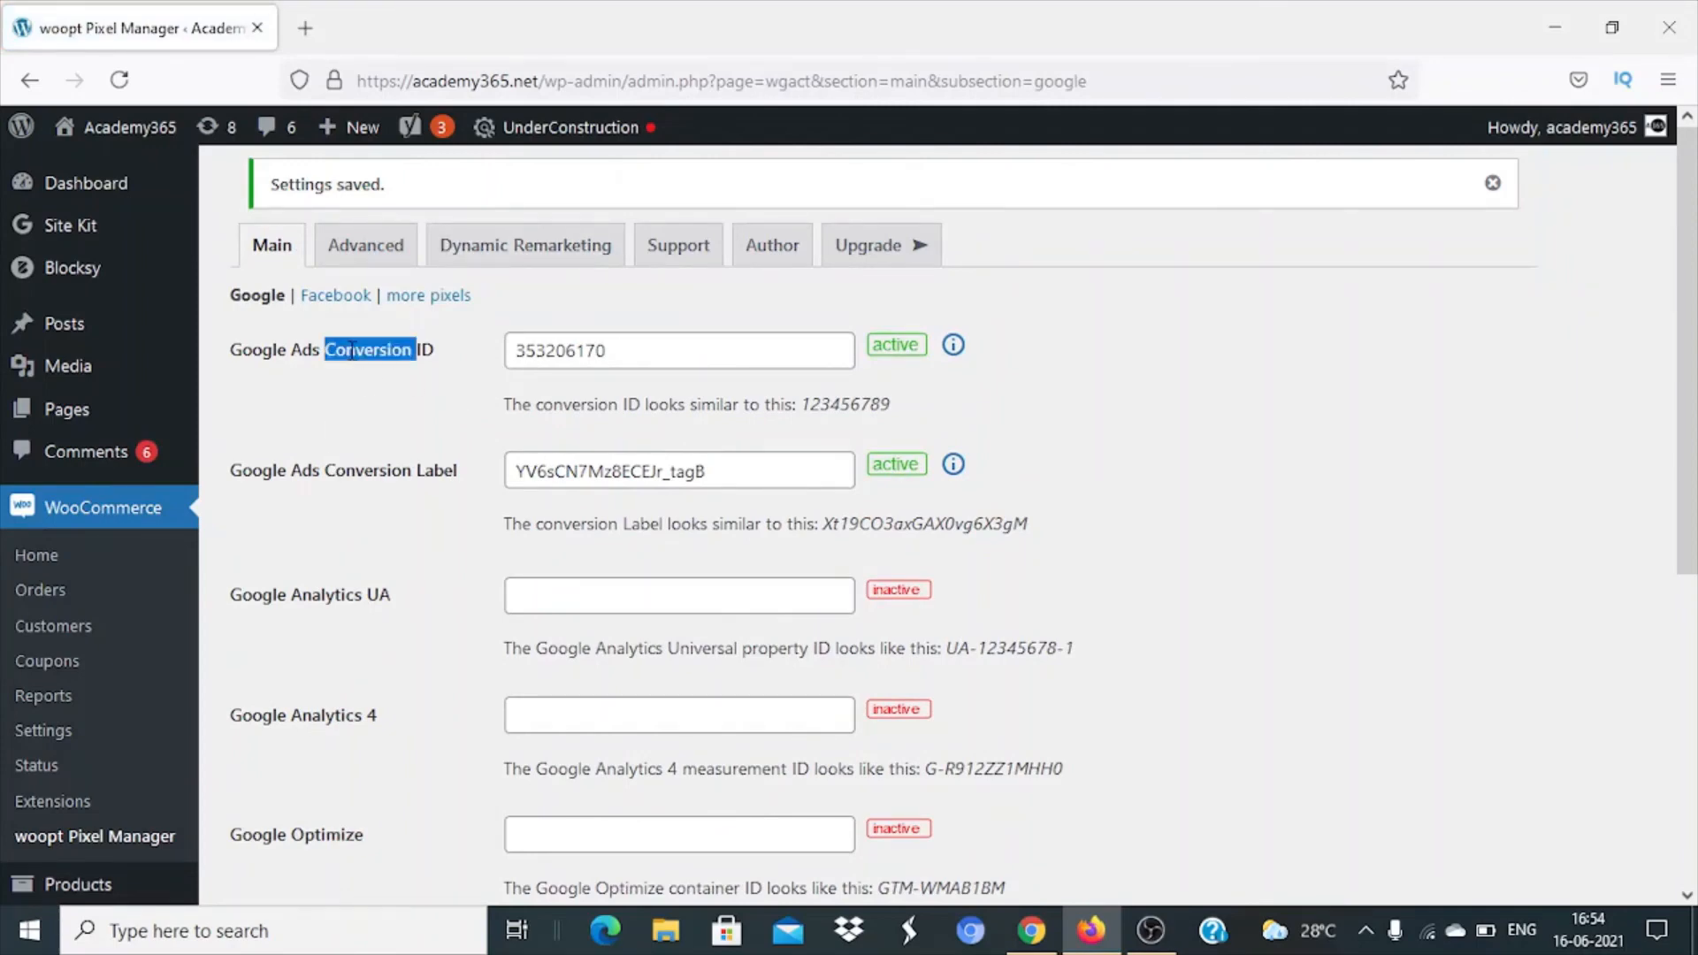
{"action": "triple_click", "coordinate": [356, 469]}
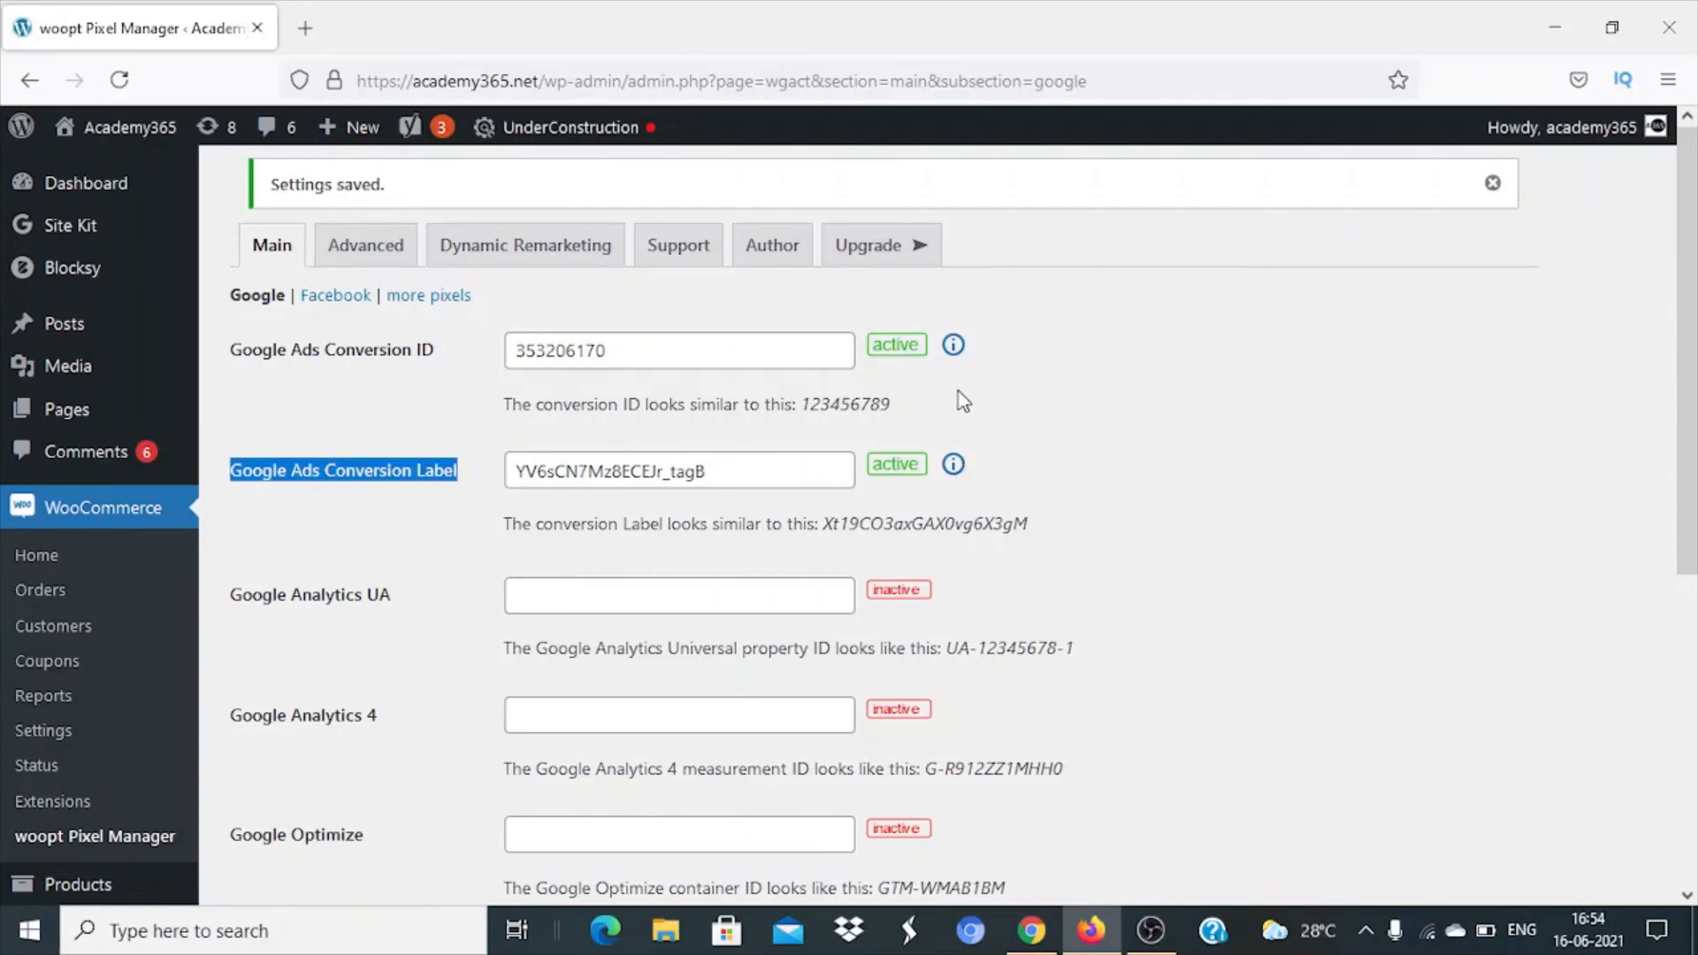
Switch to Google Ads in Chrome, show the instructions for installing the tag yourself, and review the conversion details and event snippet
{"action": "key", "text": "alt+Tab"}
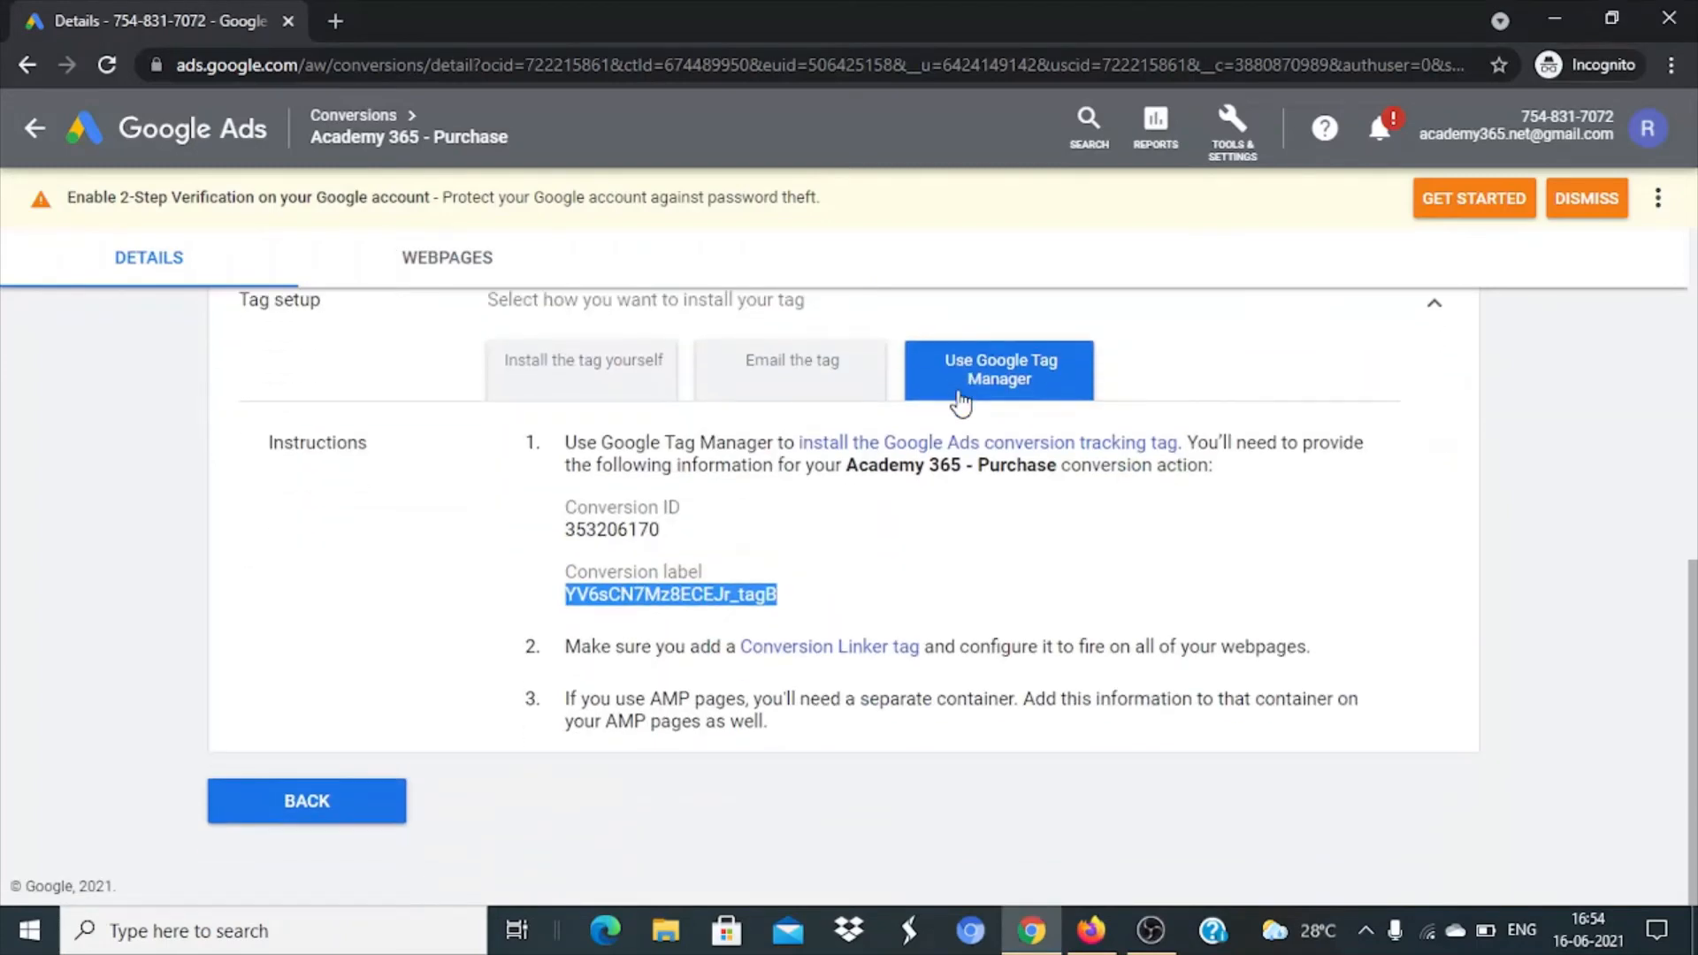
{"action": "left_click", "coordinate": [657, 407]}
{"action": "scroll", "coordinate": [762, 659], "scroll_direction": "down", "scroll_amount": 15}
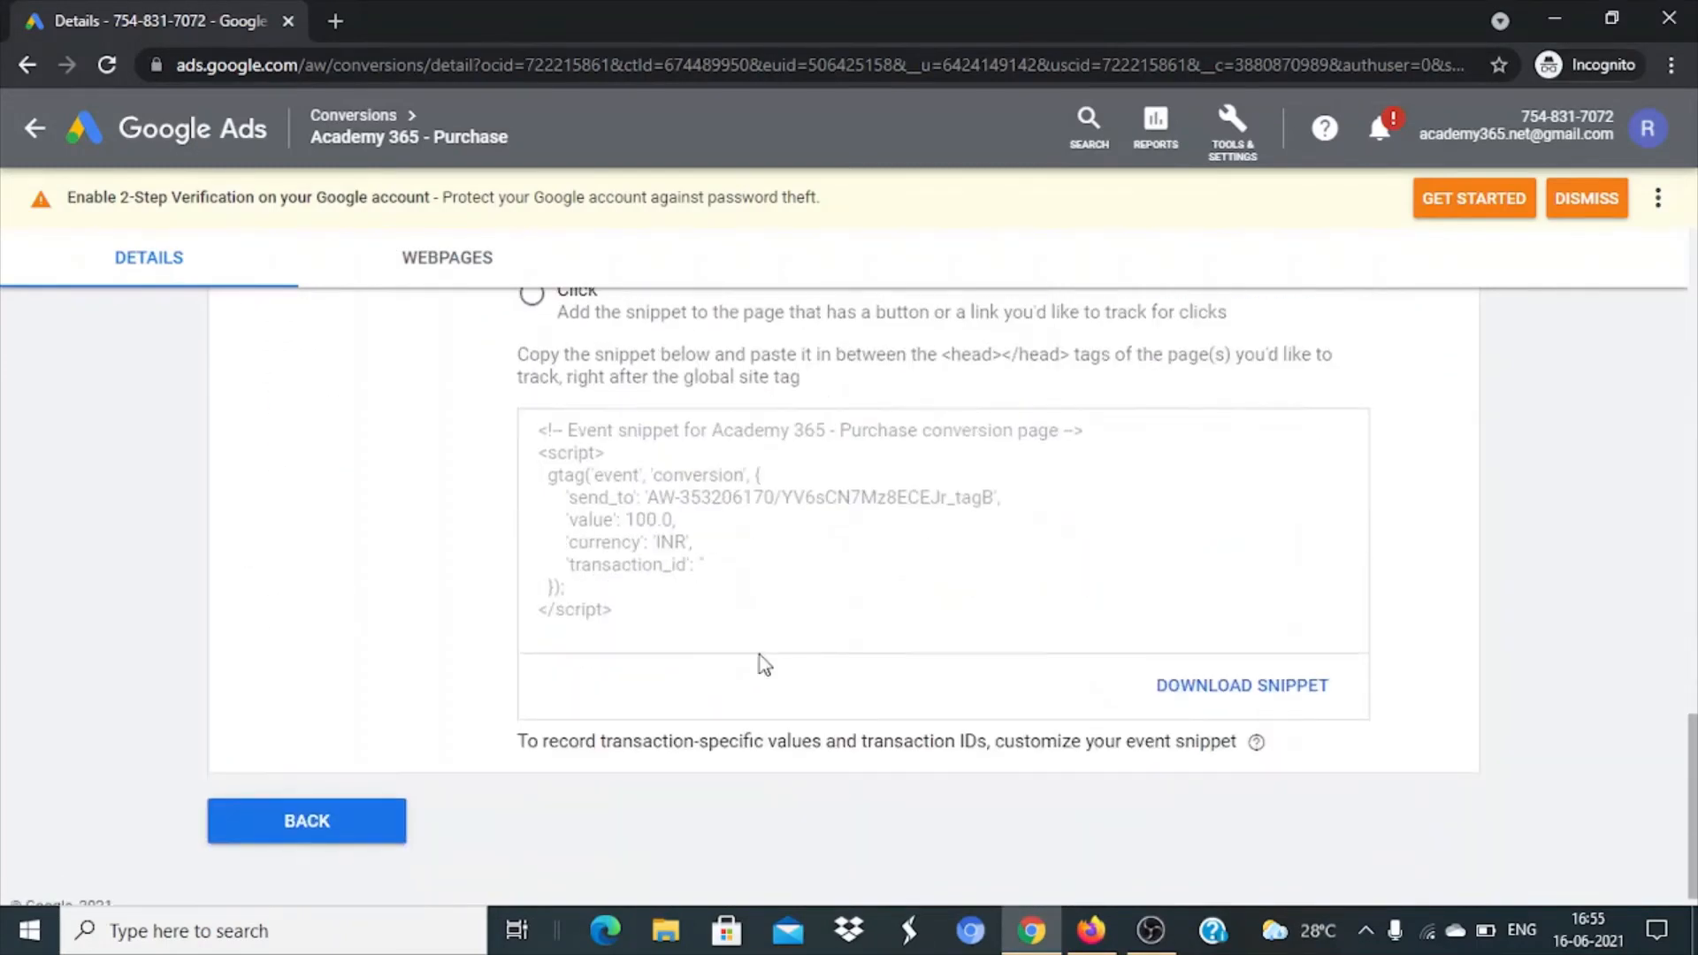
{"action": "scroll", "coordinate": [764, 663], "scroll_direction": "up", "scroll_amount": 10}
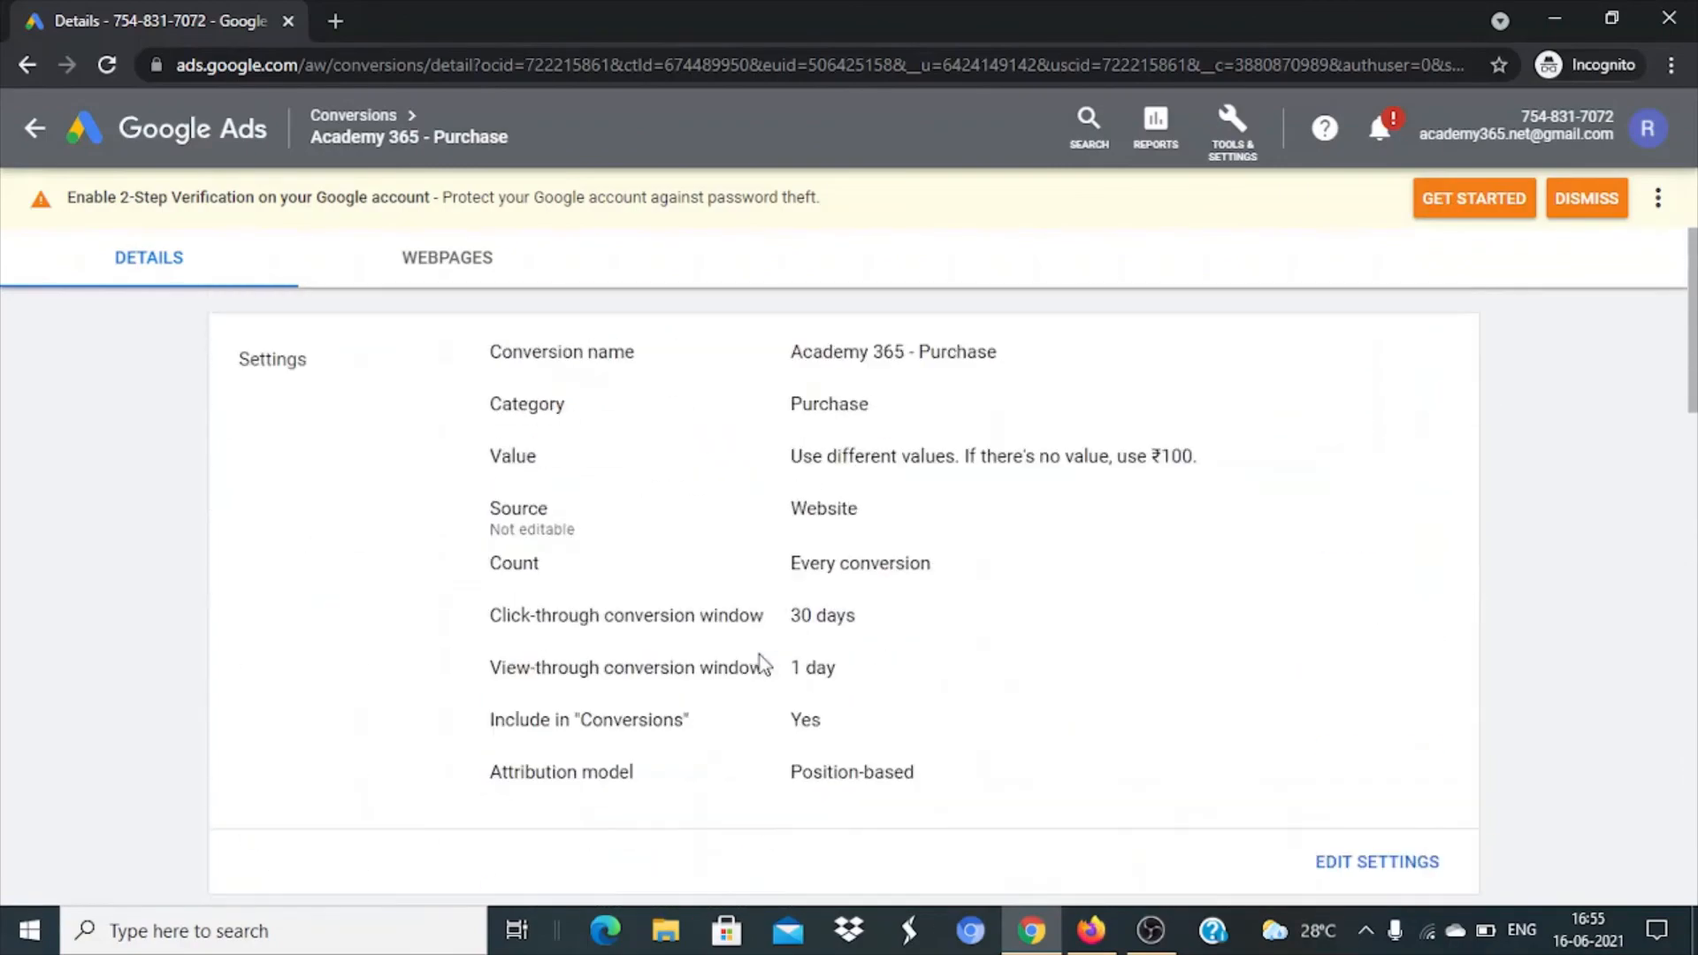
{"action": "scroll", "coordinate": [760, 655], "scroll_direction": "down", "scroll_amount": 8}
{"action": "scroll", "coordinate": [761, 655], "scroll_direction": "up", "scroll_amount": 5}
{"action": "scroll", "coordinate": [744, 663], "scroll_direction": "down", "scroll_amount": 8}
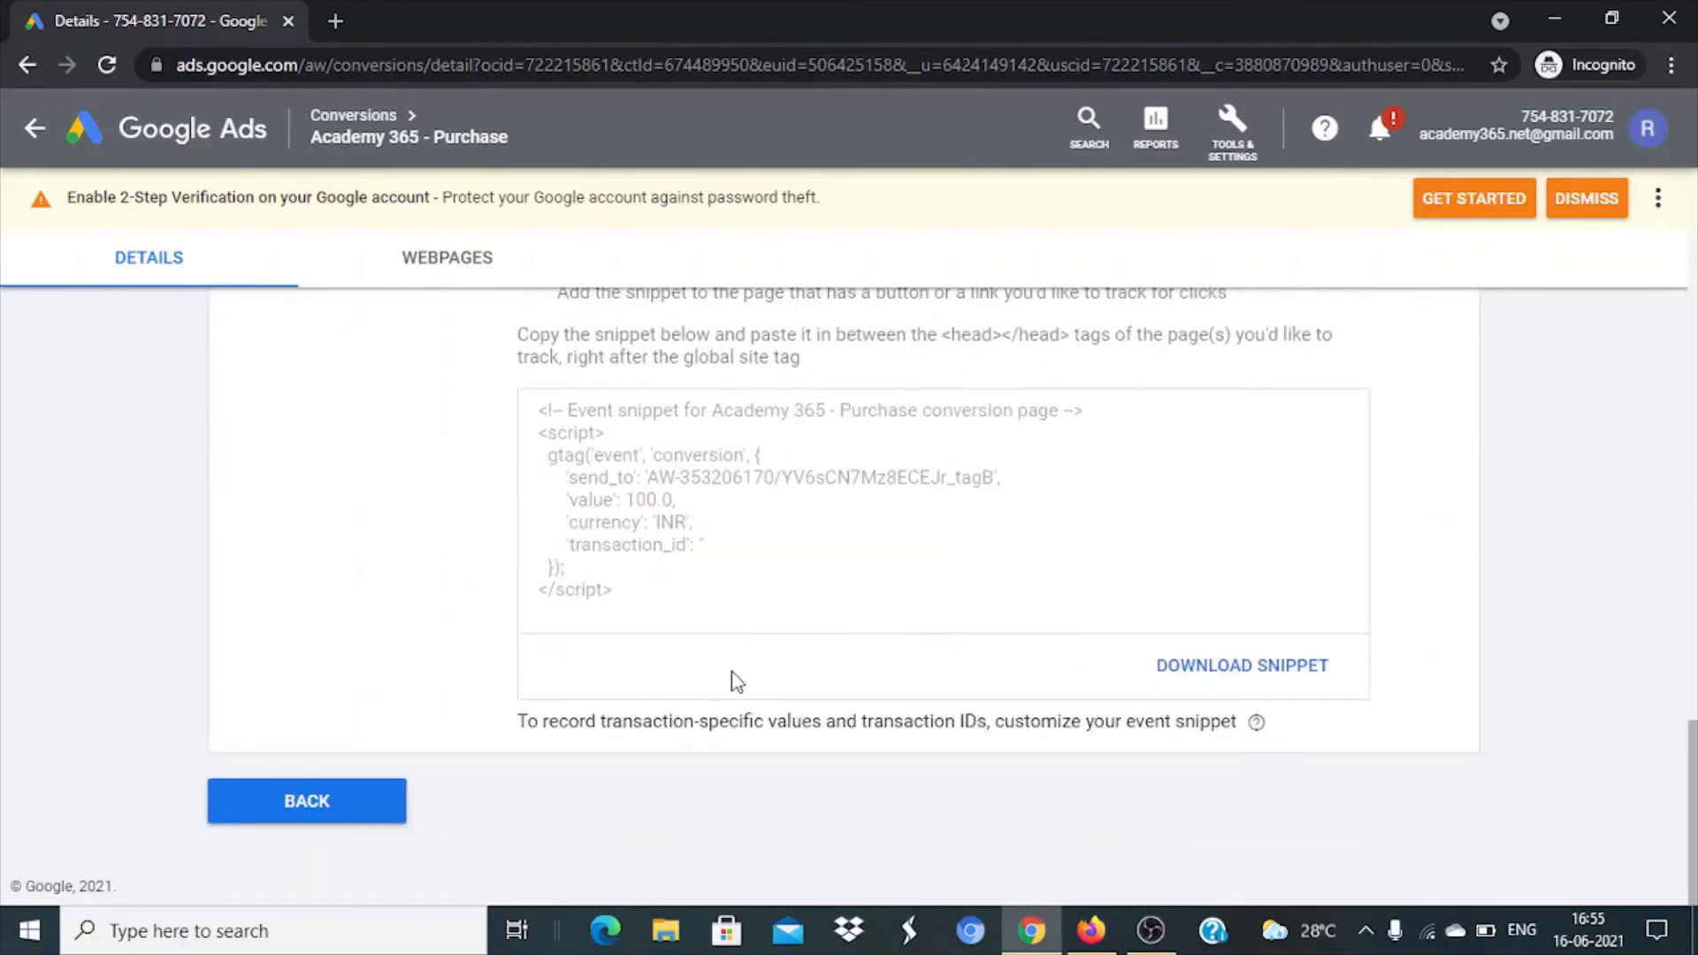
Return to the conversion actions list and read the tracking status explanation for Academy 365 - Purchase
{"action": "left_click", "coordinate": [378, 818]}
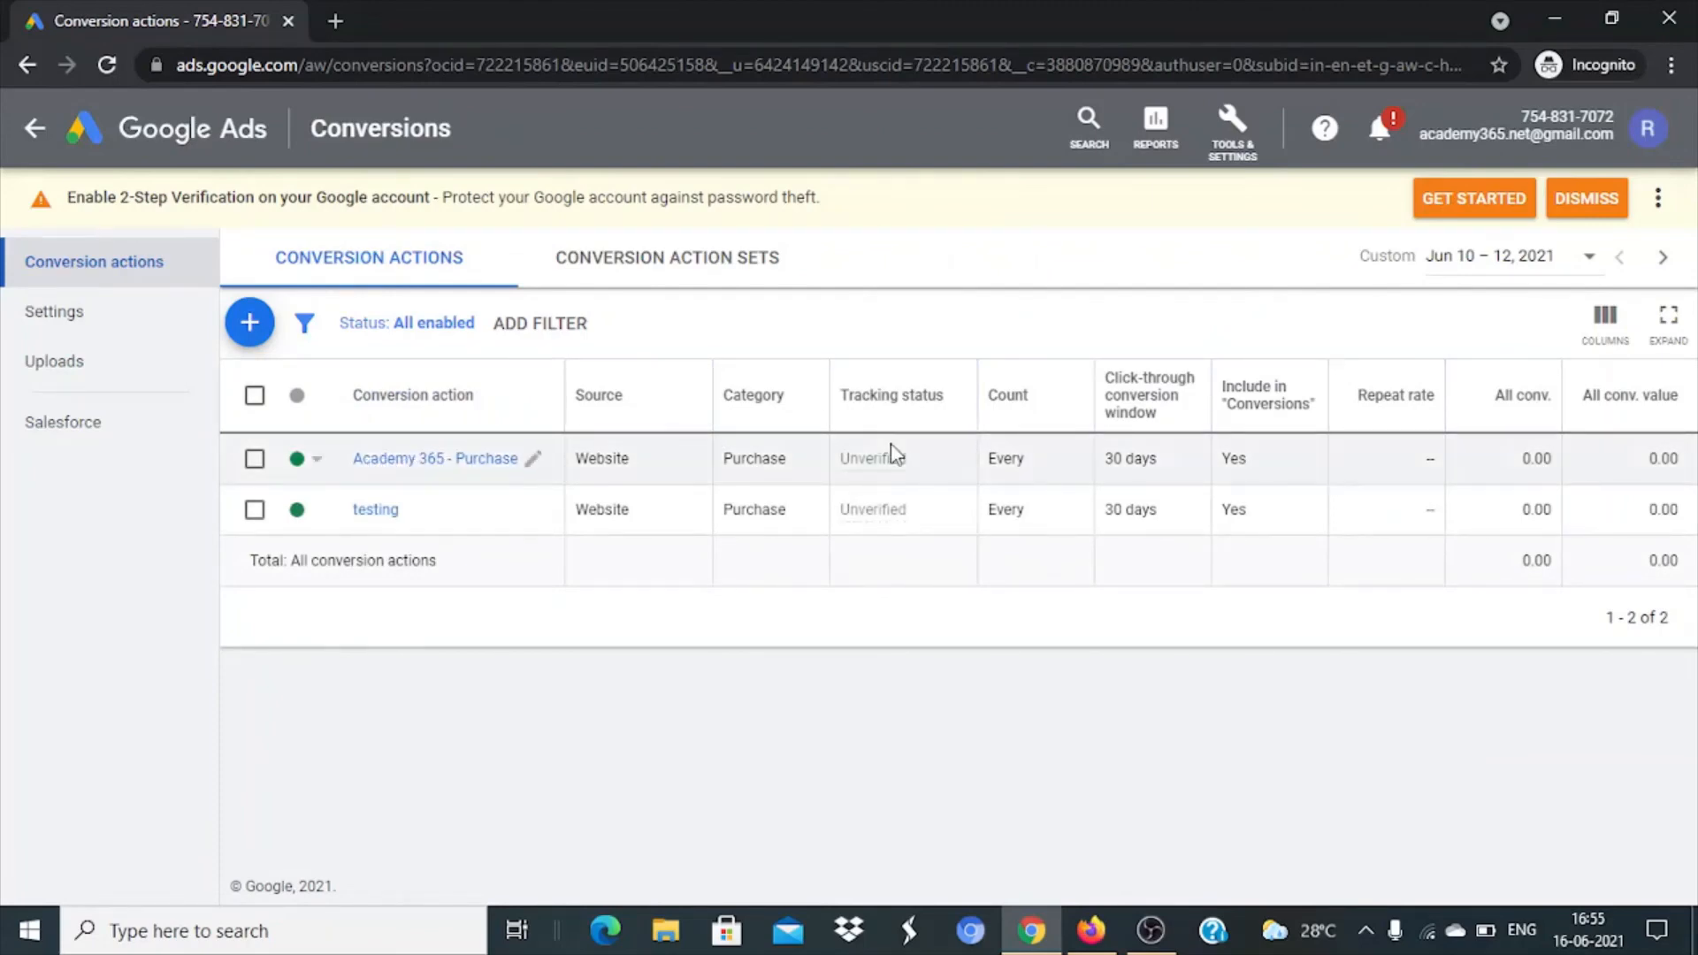
{"action": "mouse_move", "coordinate": [891, 466]}
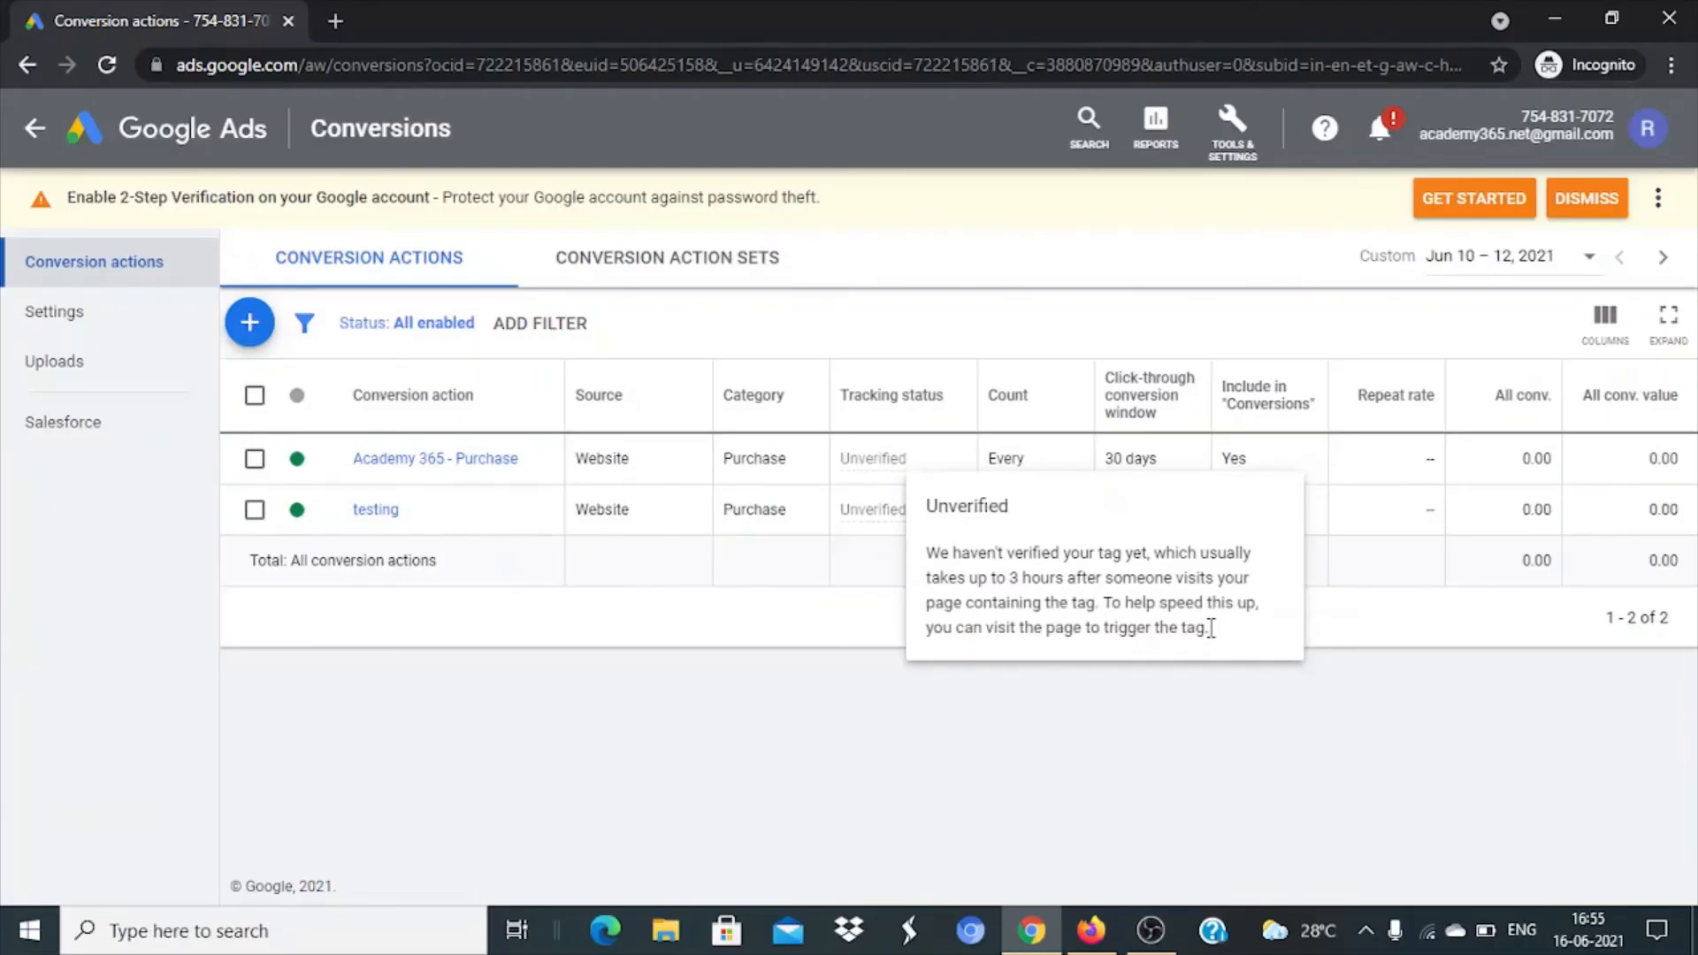
{"action": "triple_click", "coordinate": [1211, 629]}
{"action": "left_click", "coordinate": [1296, 715]}
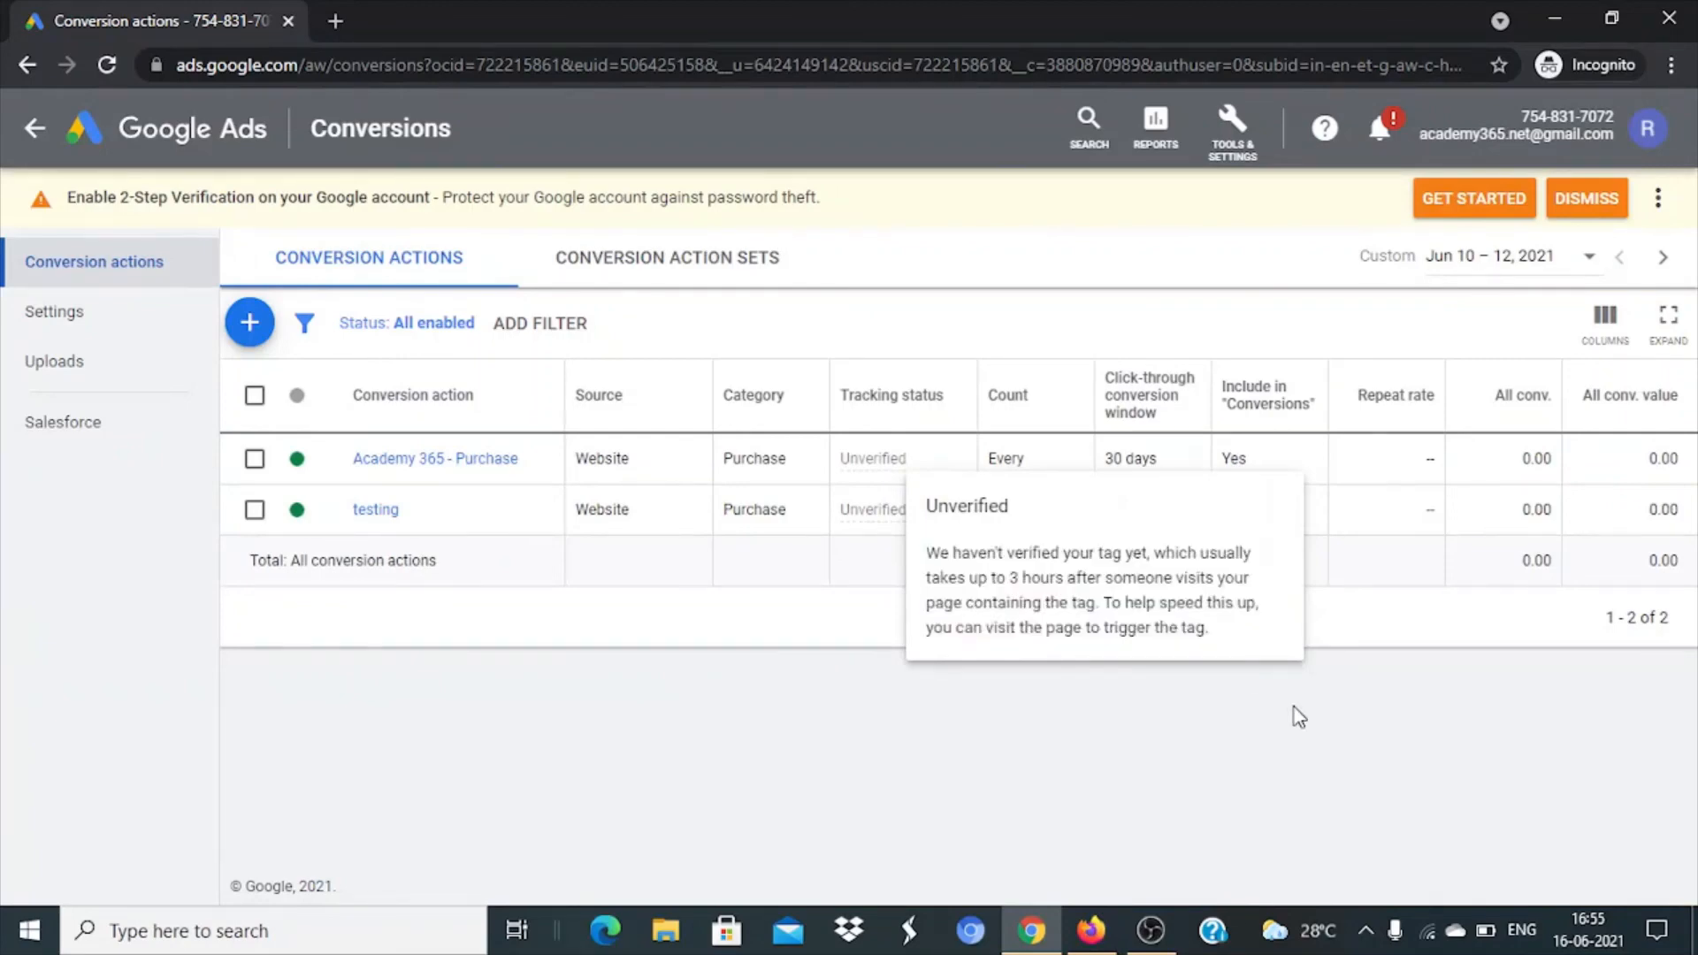